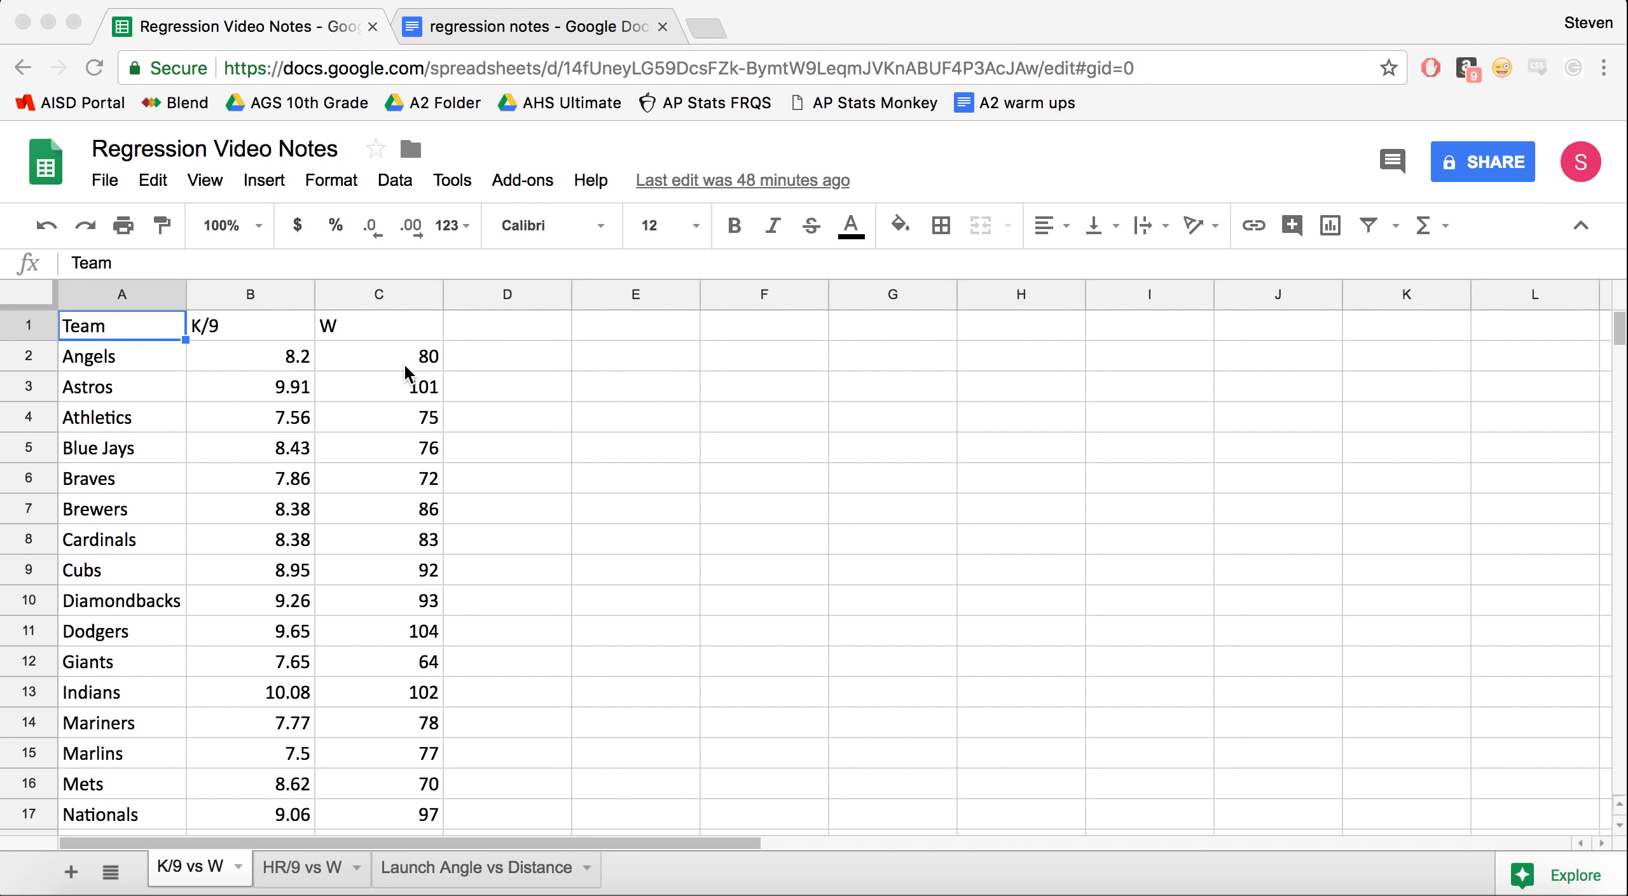
Examine the Team, K/9 and W columns on the K/9 vs W sheet, including the Angels row values.
click(718, 495)
click(435, 445)
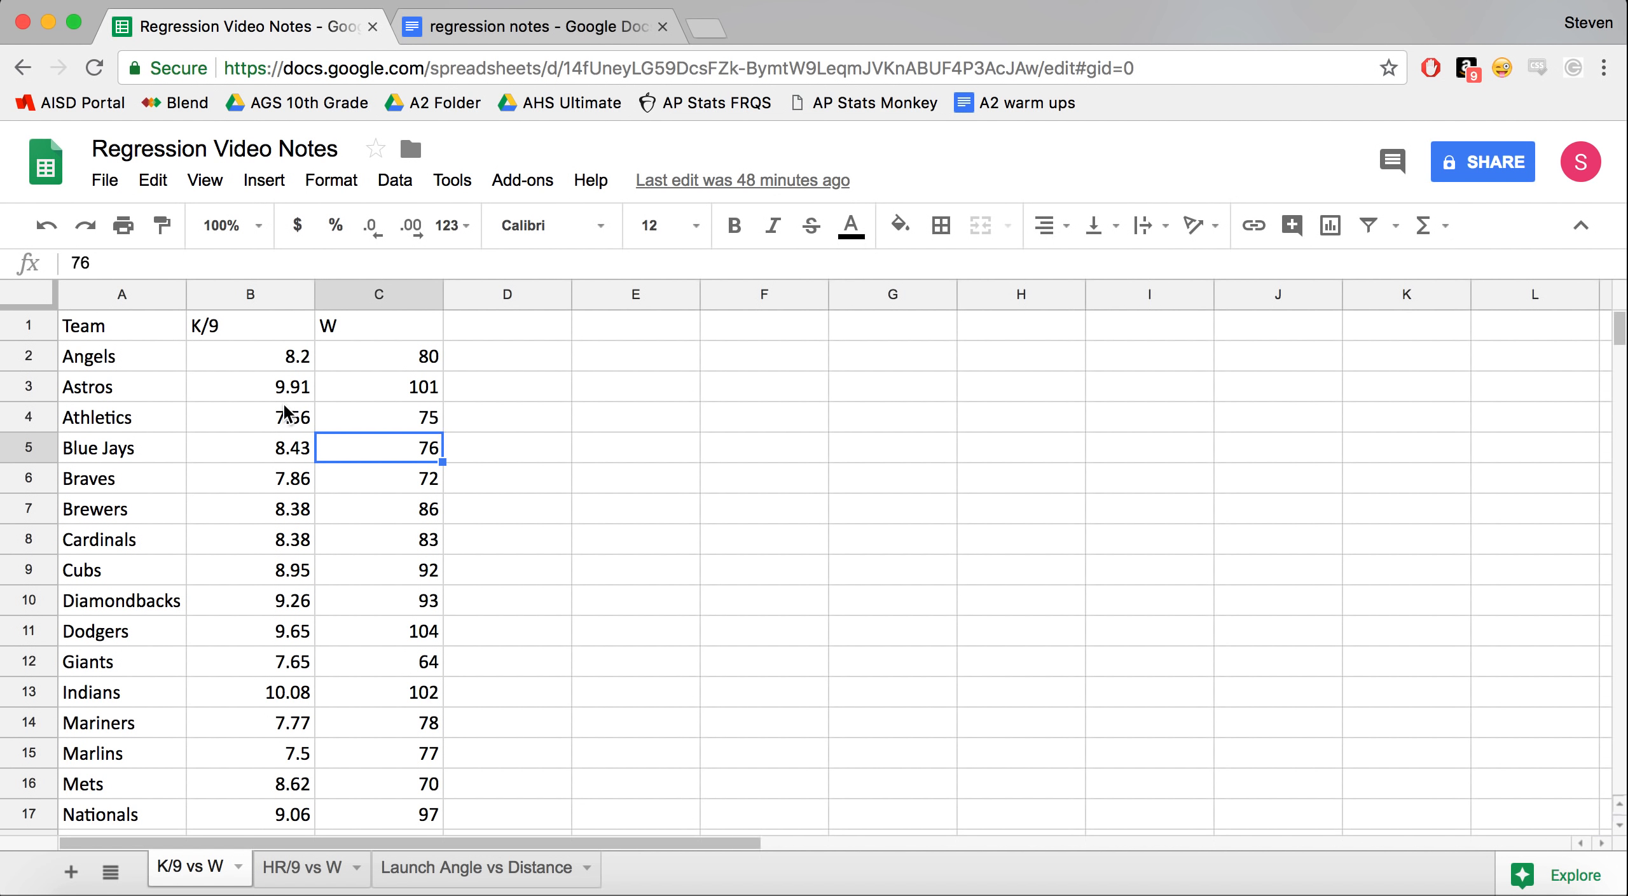
click(111, 327)
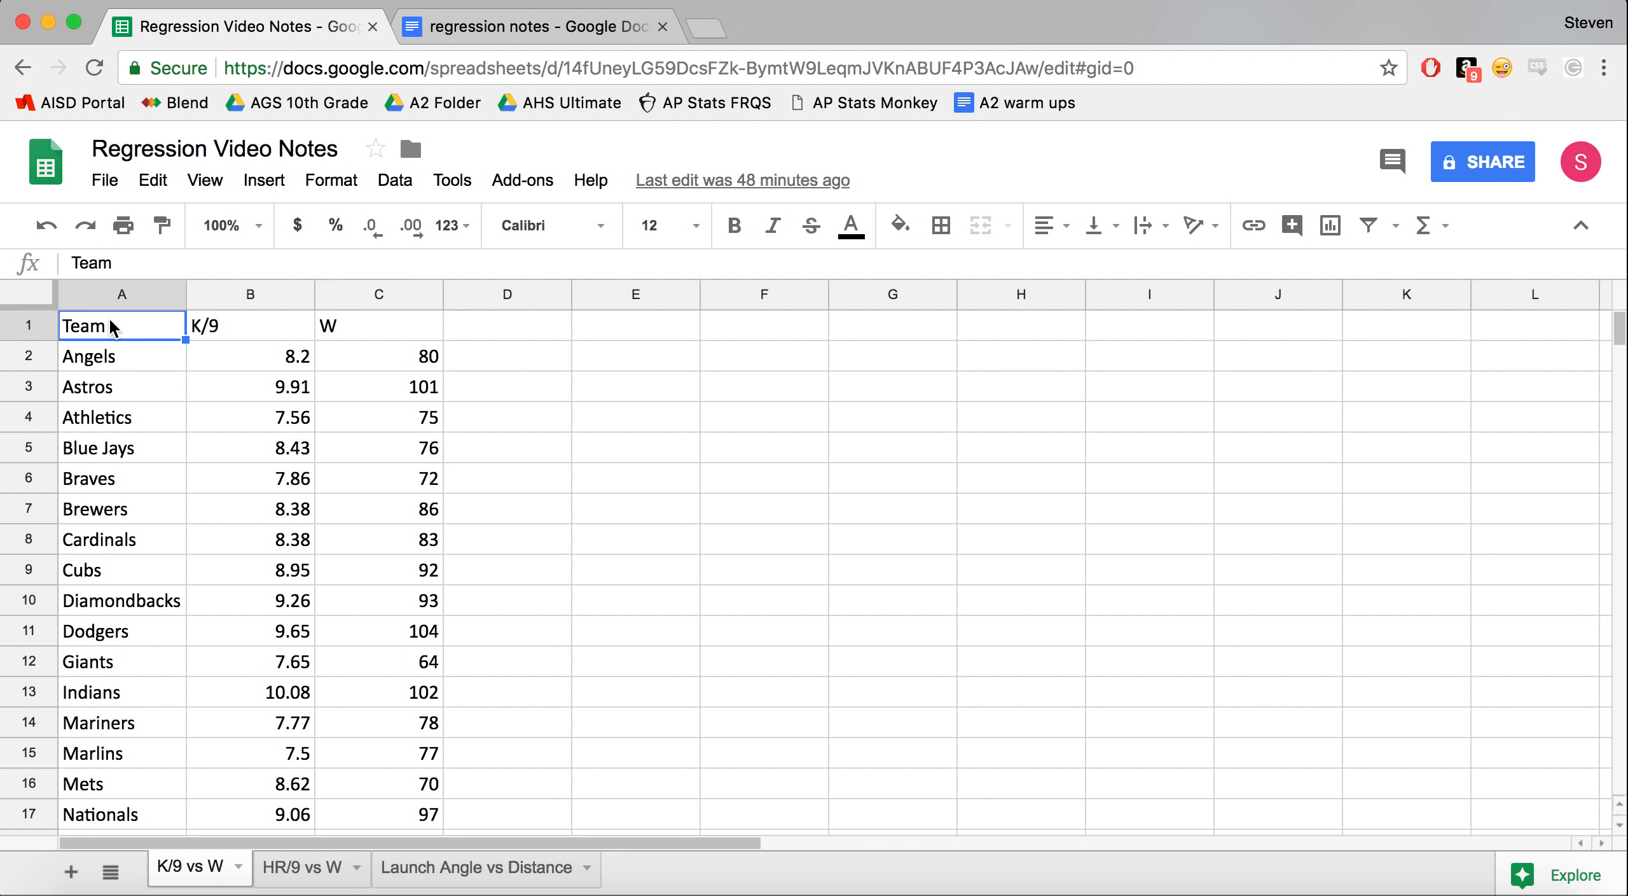
click(237, 320)
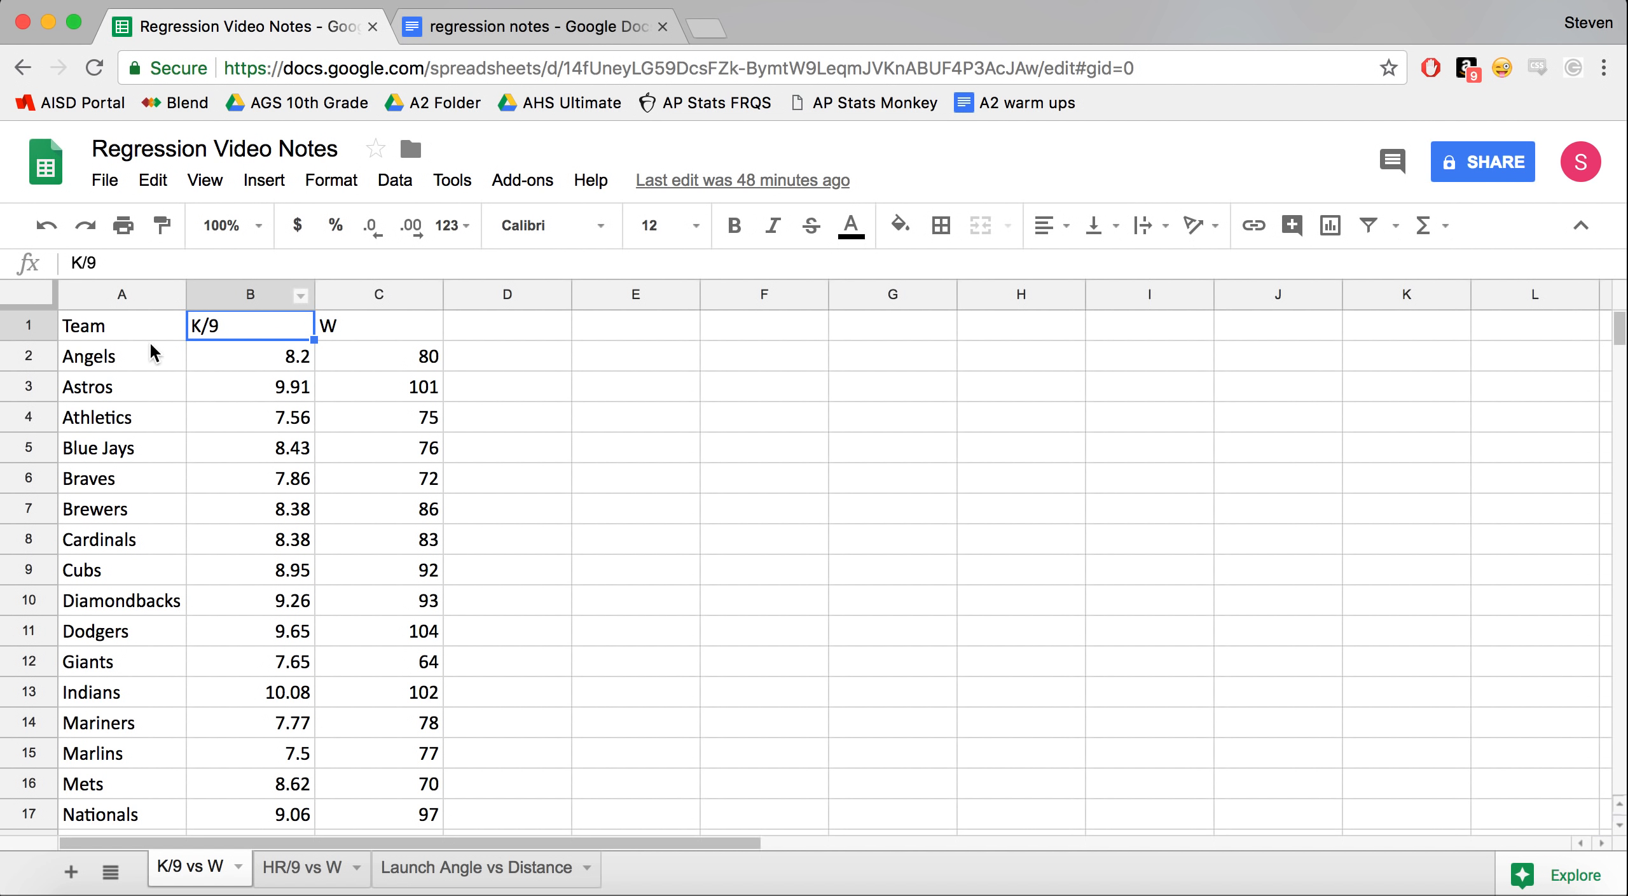
click(261, 354)
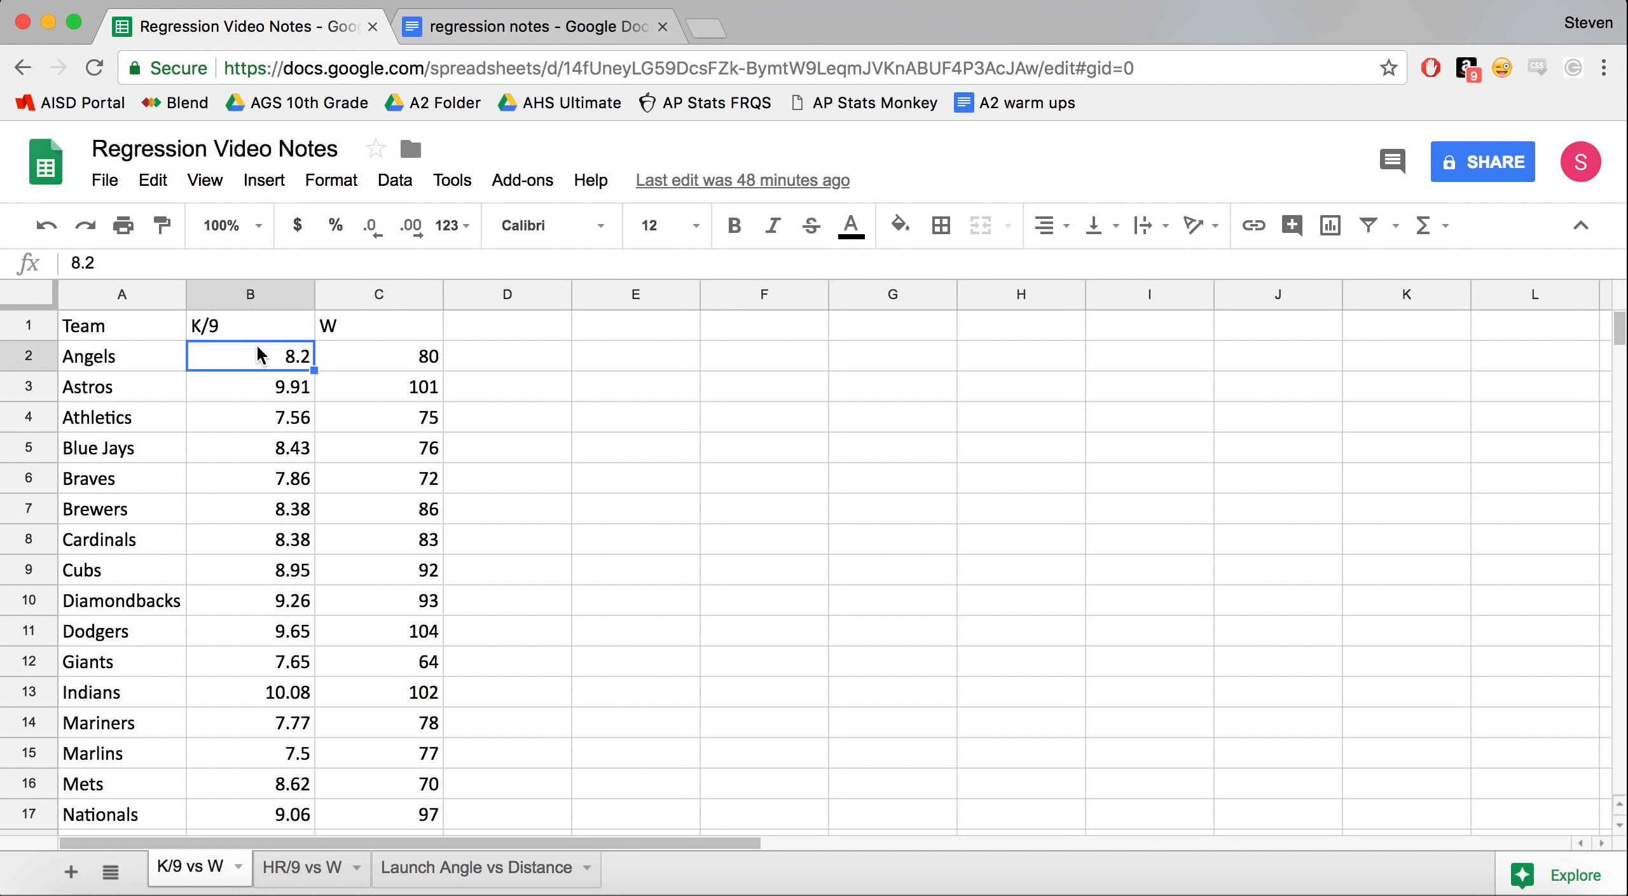
key(Down)
key(Down)
key(Down)
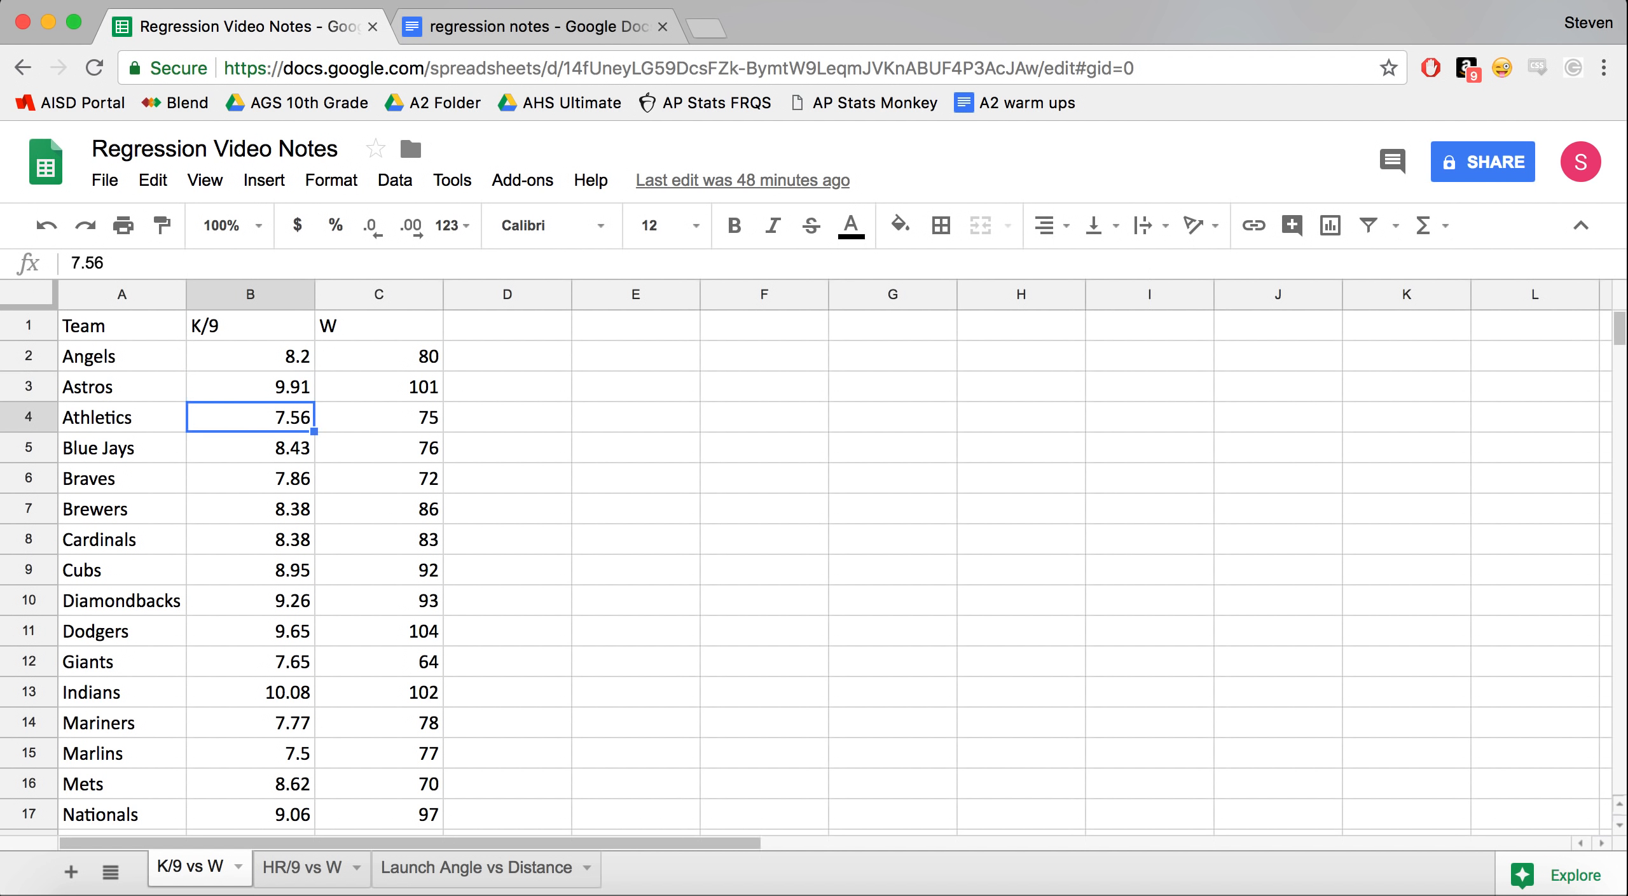
key(Up)
key(Up)
click(150, 354)
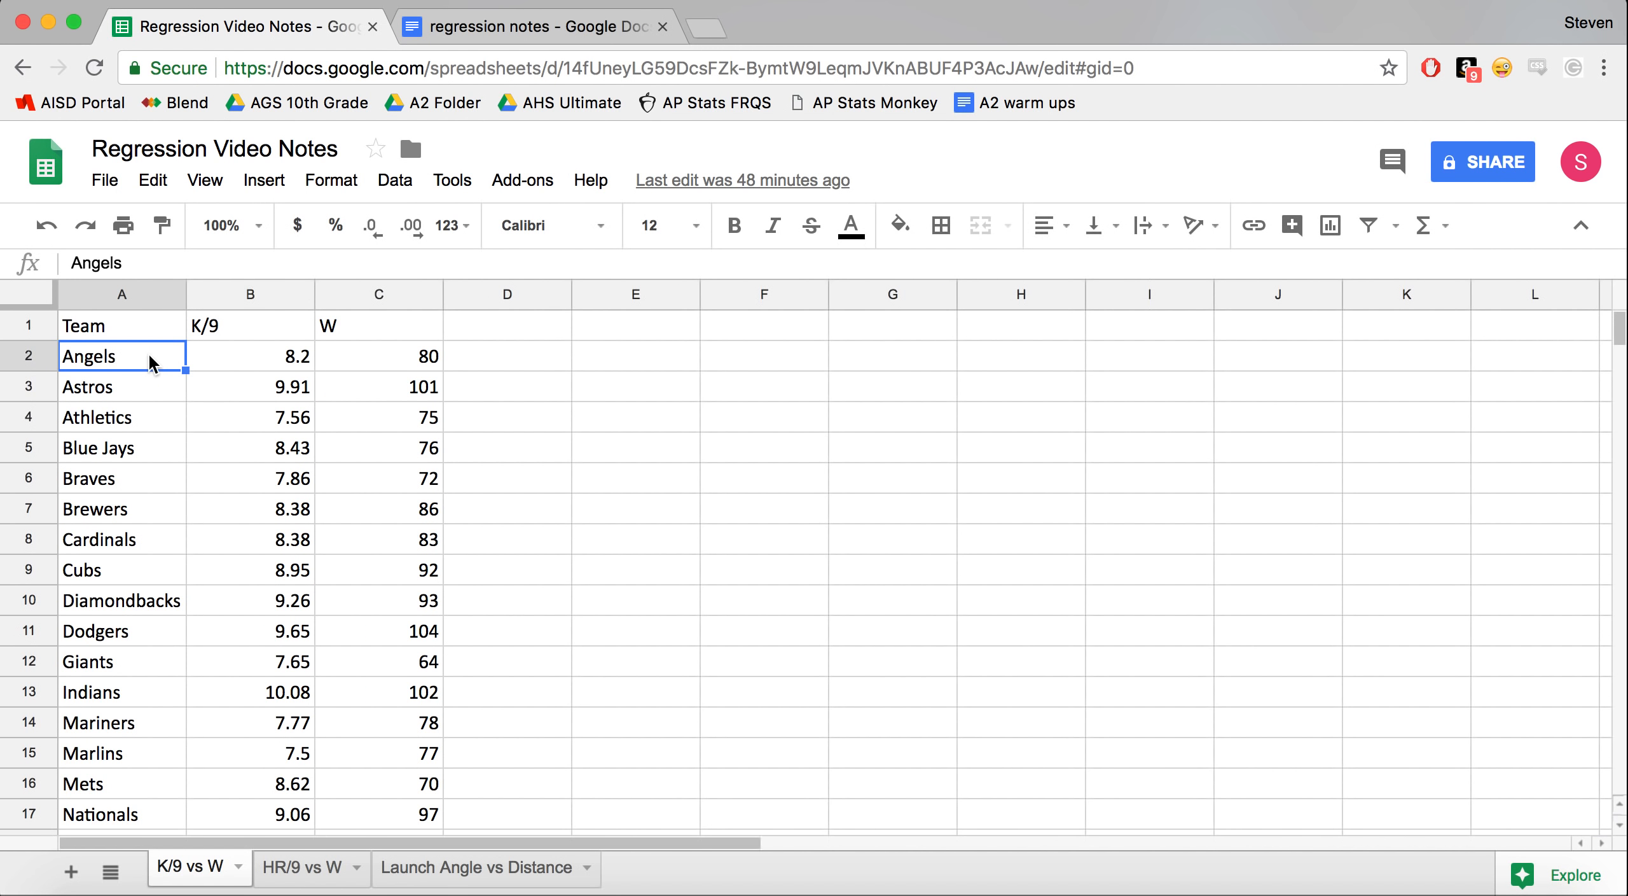
click(277, 360)
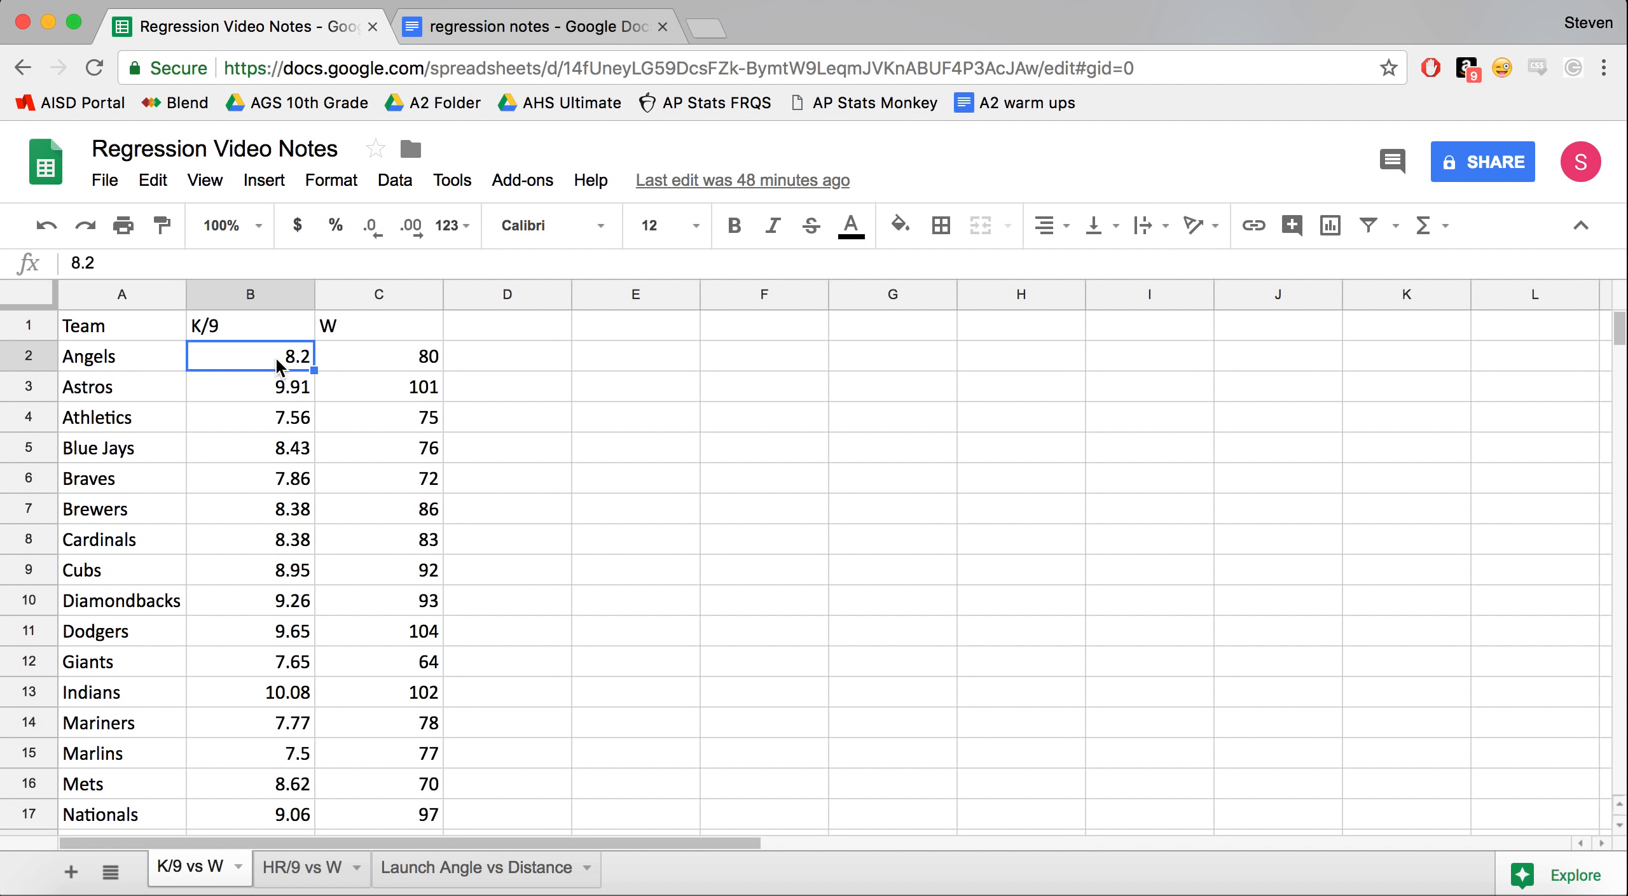
click(407, 368)
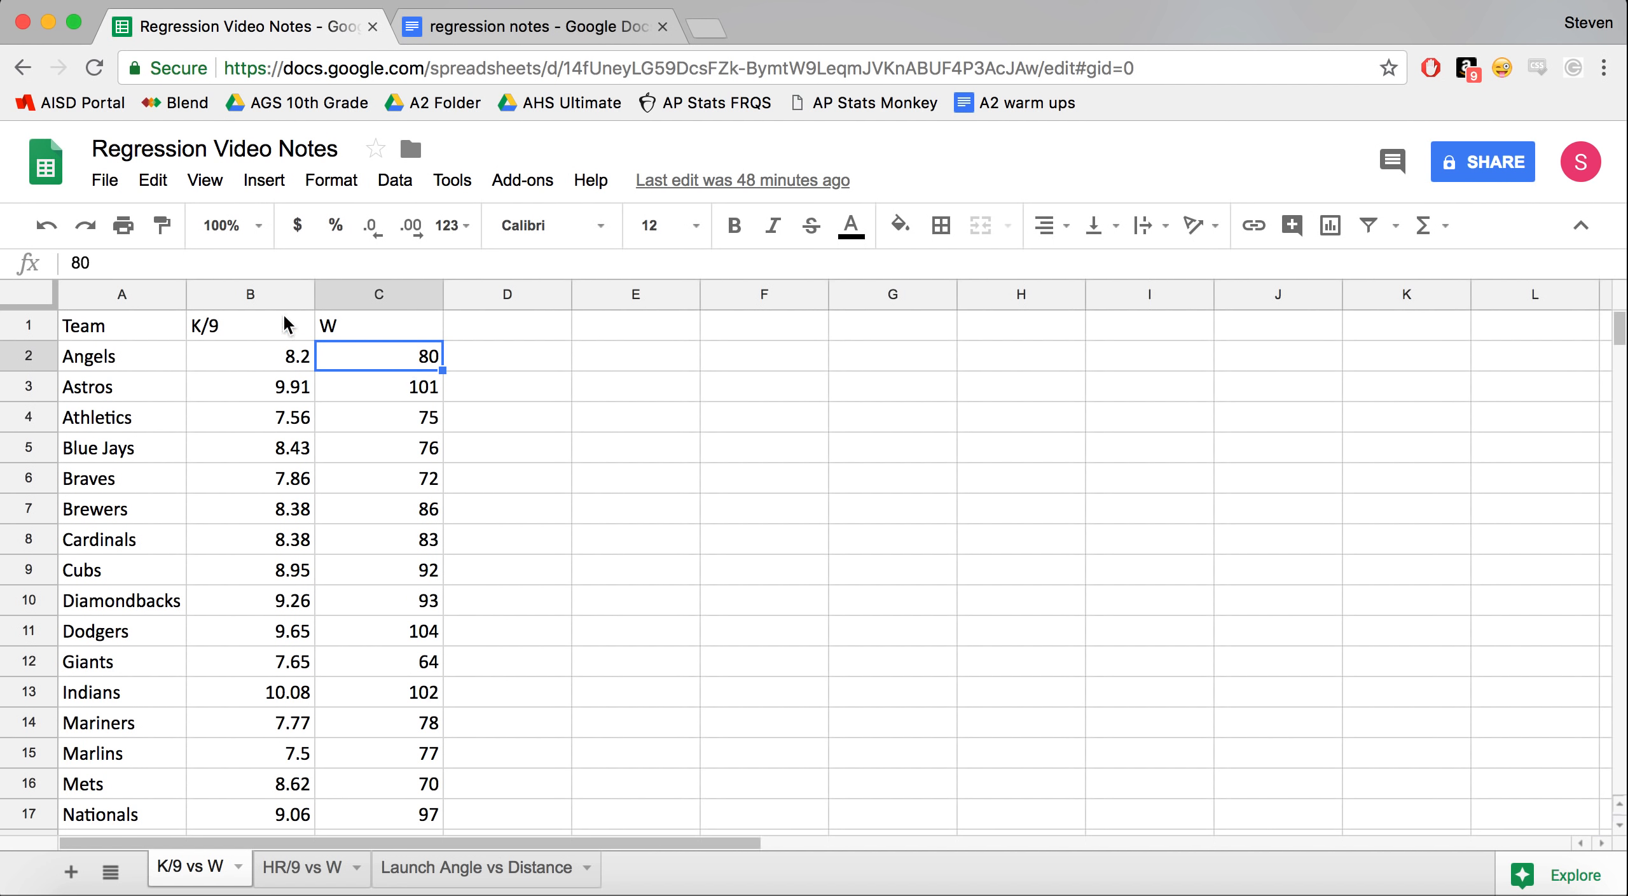
click(262, 293)
shift+click(358, 296)
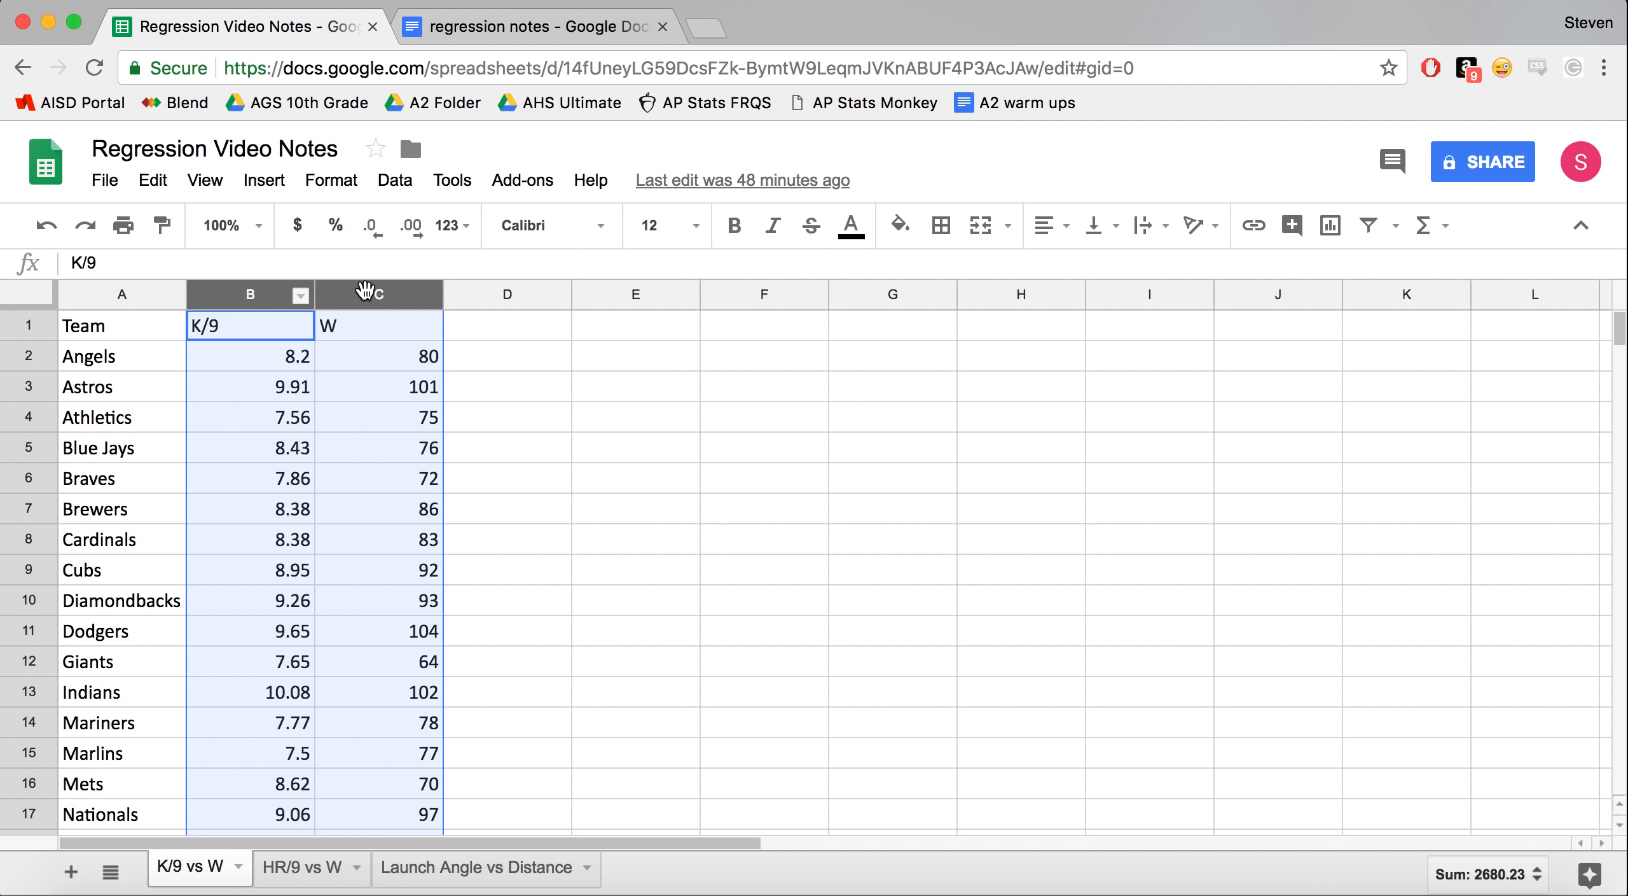
click(566, 351)
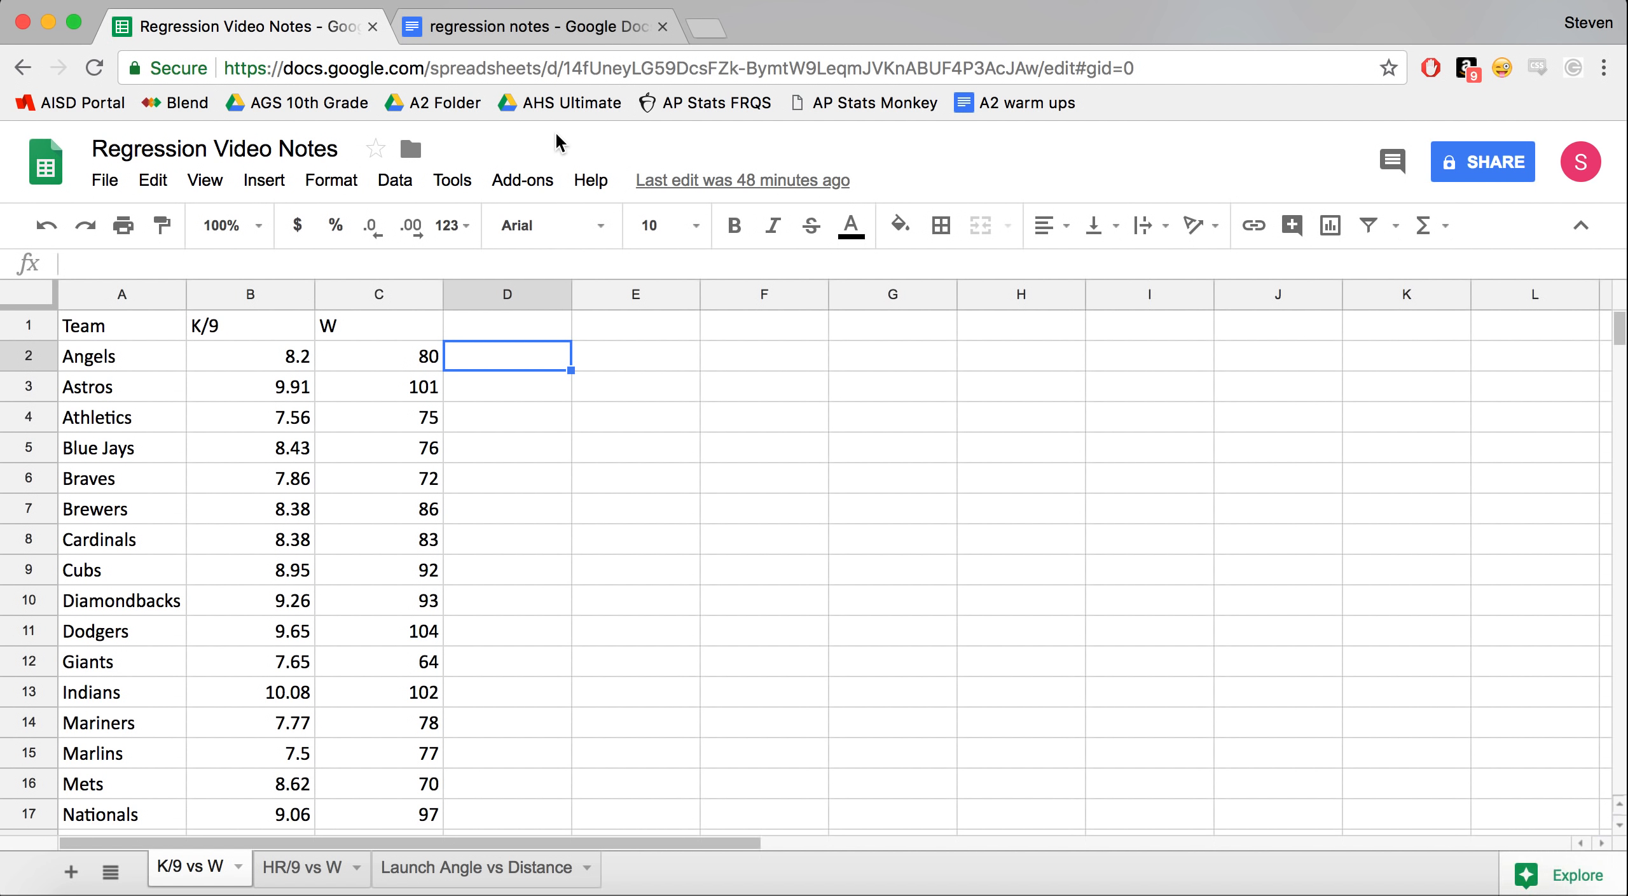
Open desmos.com in a new browser tab and start the graphing calculator.
key(super+t)
text(desmos.com)
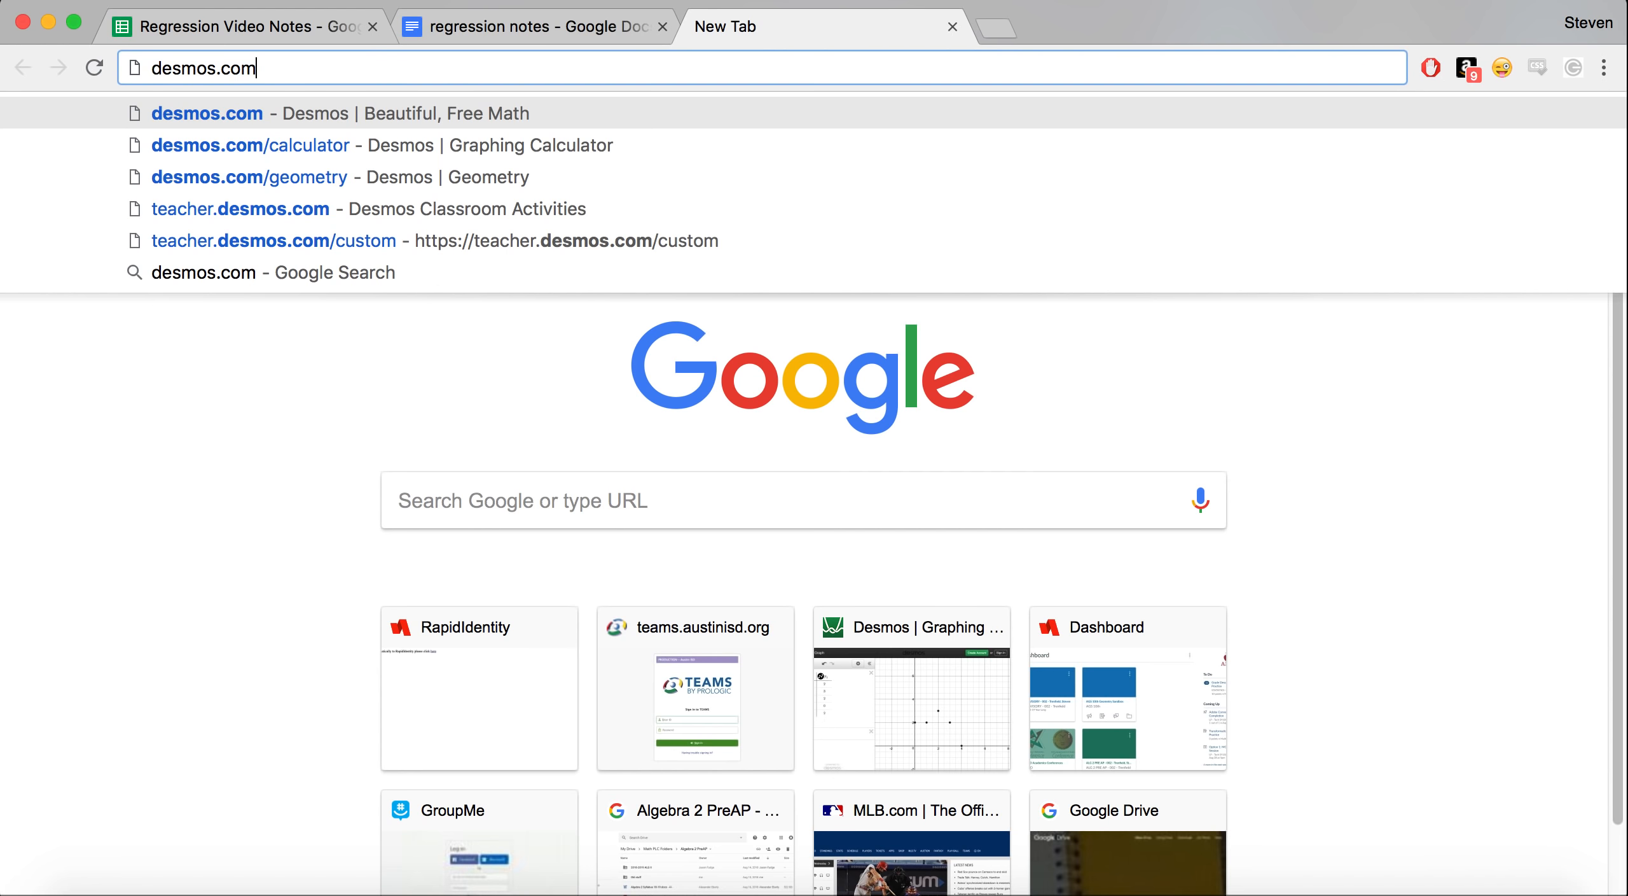
key(Return)
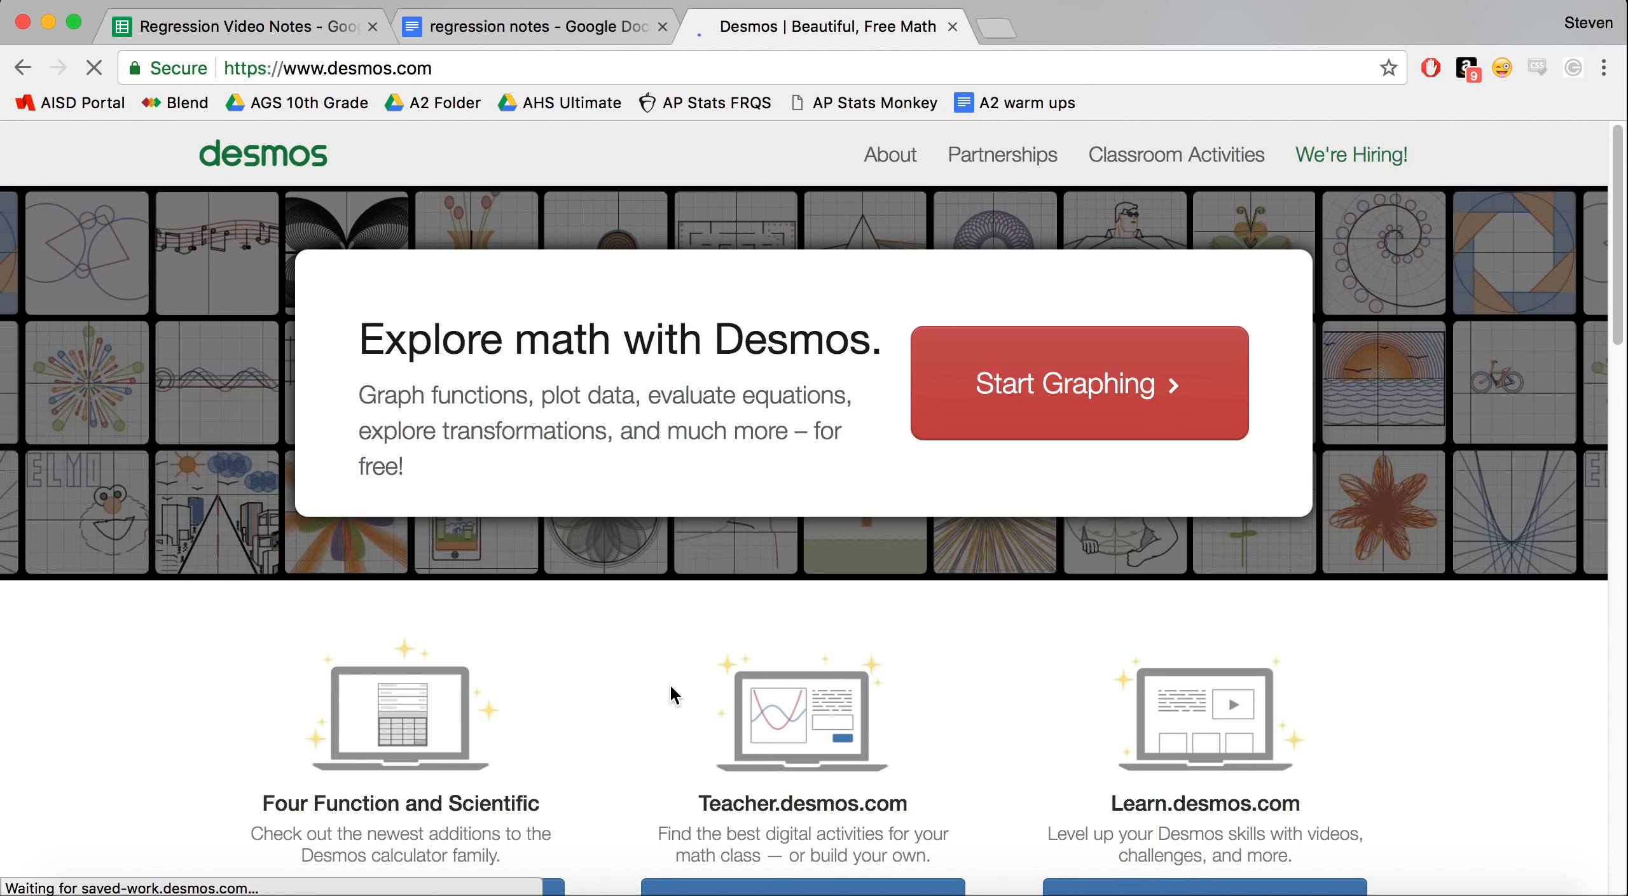
click(1131, 400)
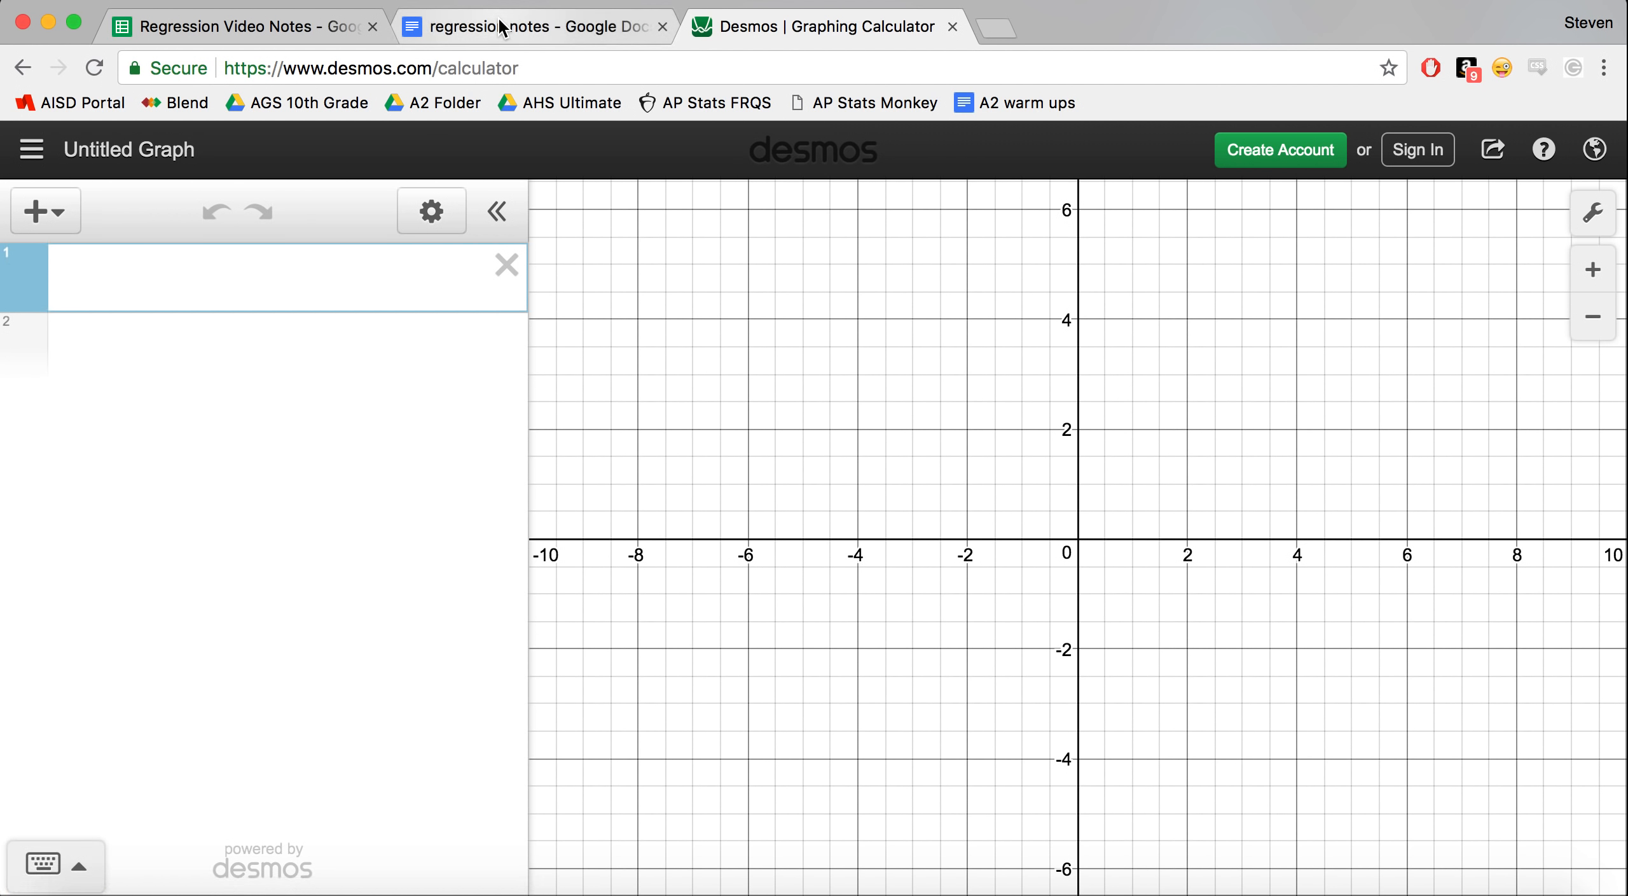
Switch back to the Regression Video Notes spreadsheet and copy the K/9 and W columns (B and C).
click(284, 30)
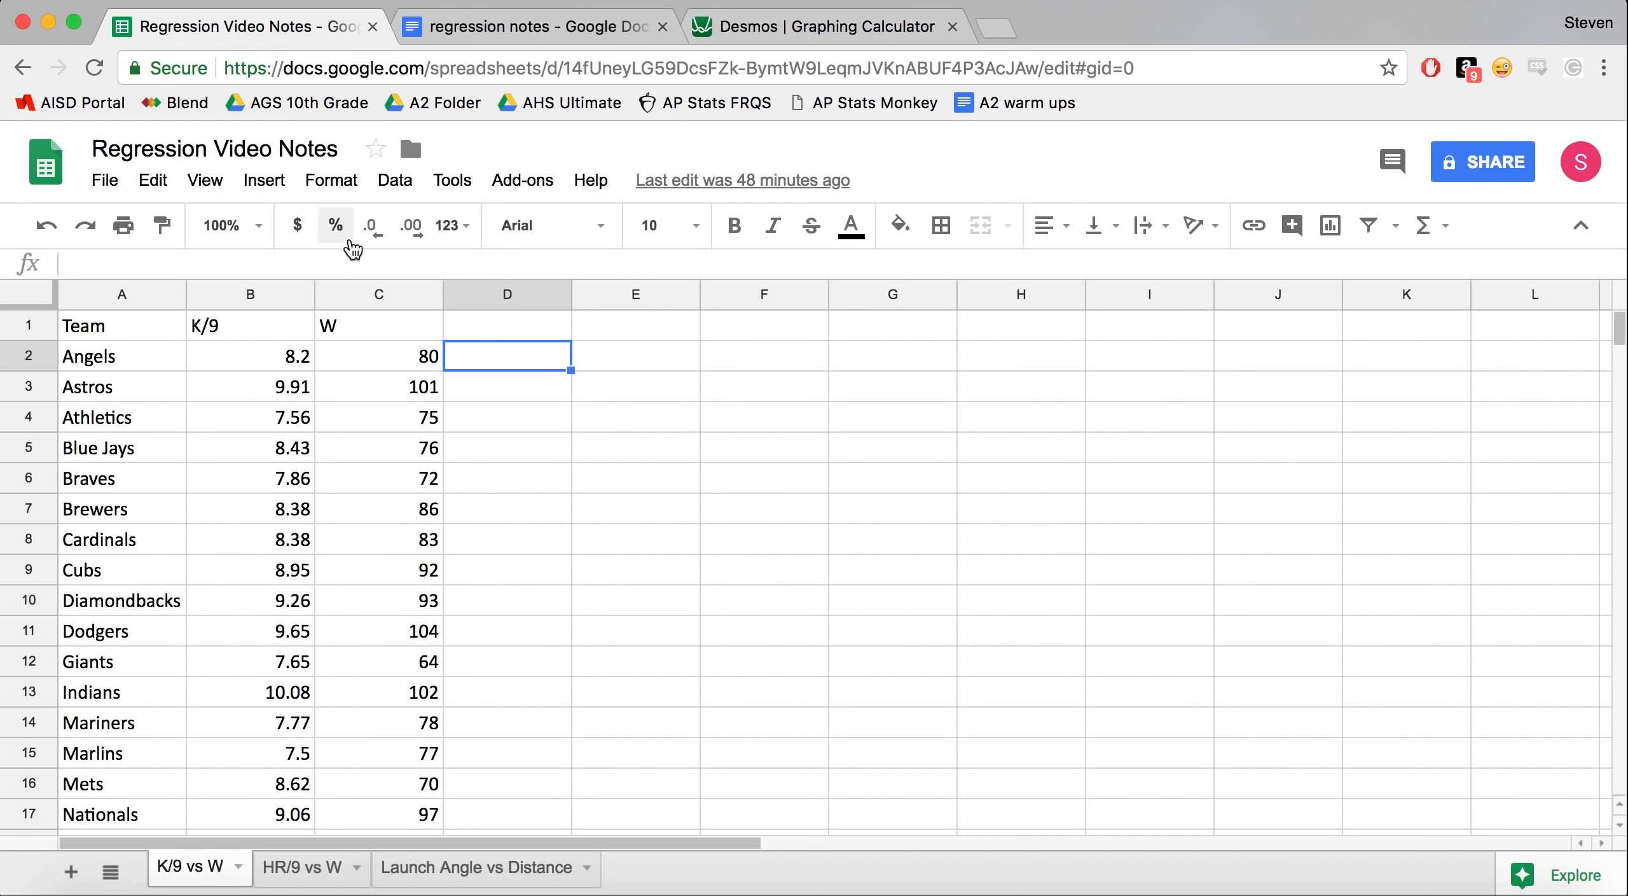
click(247, 292)
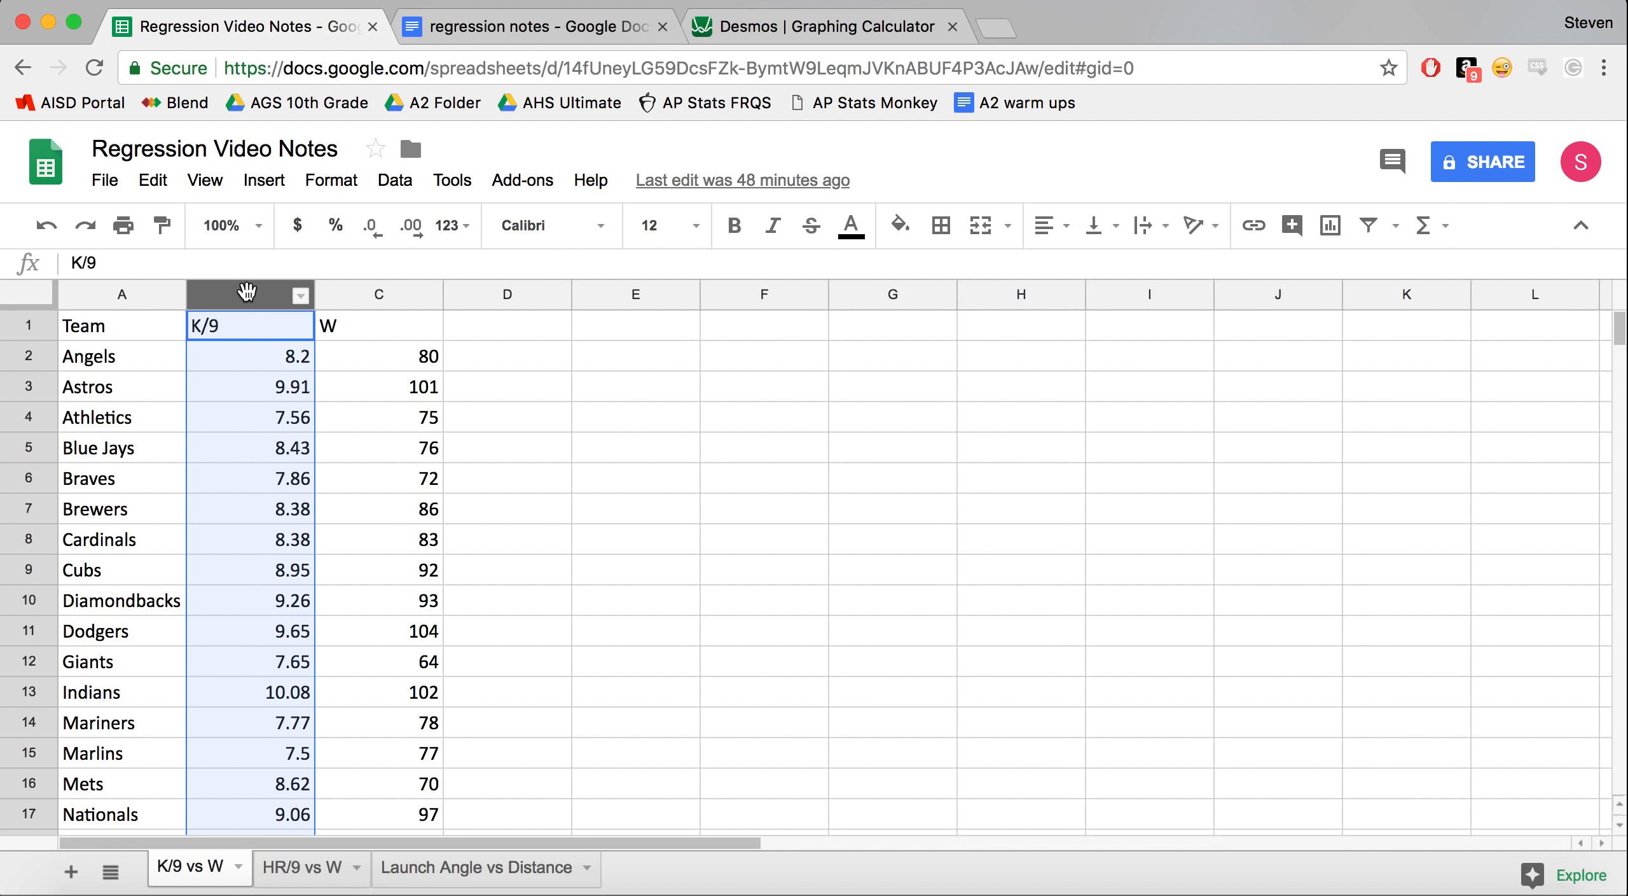
shift+click(356, 296)
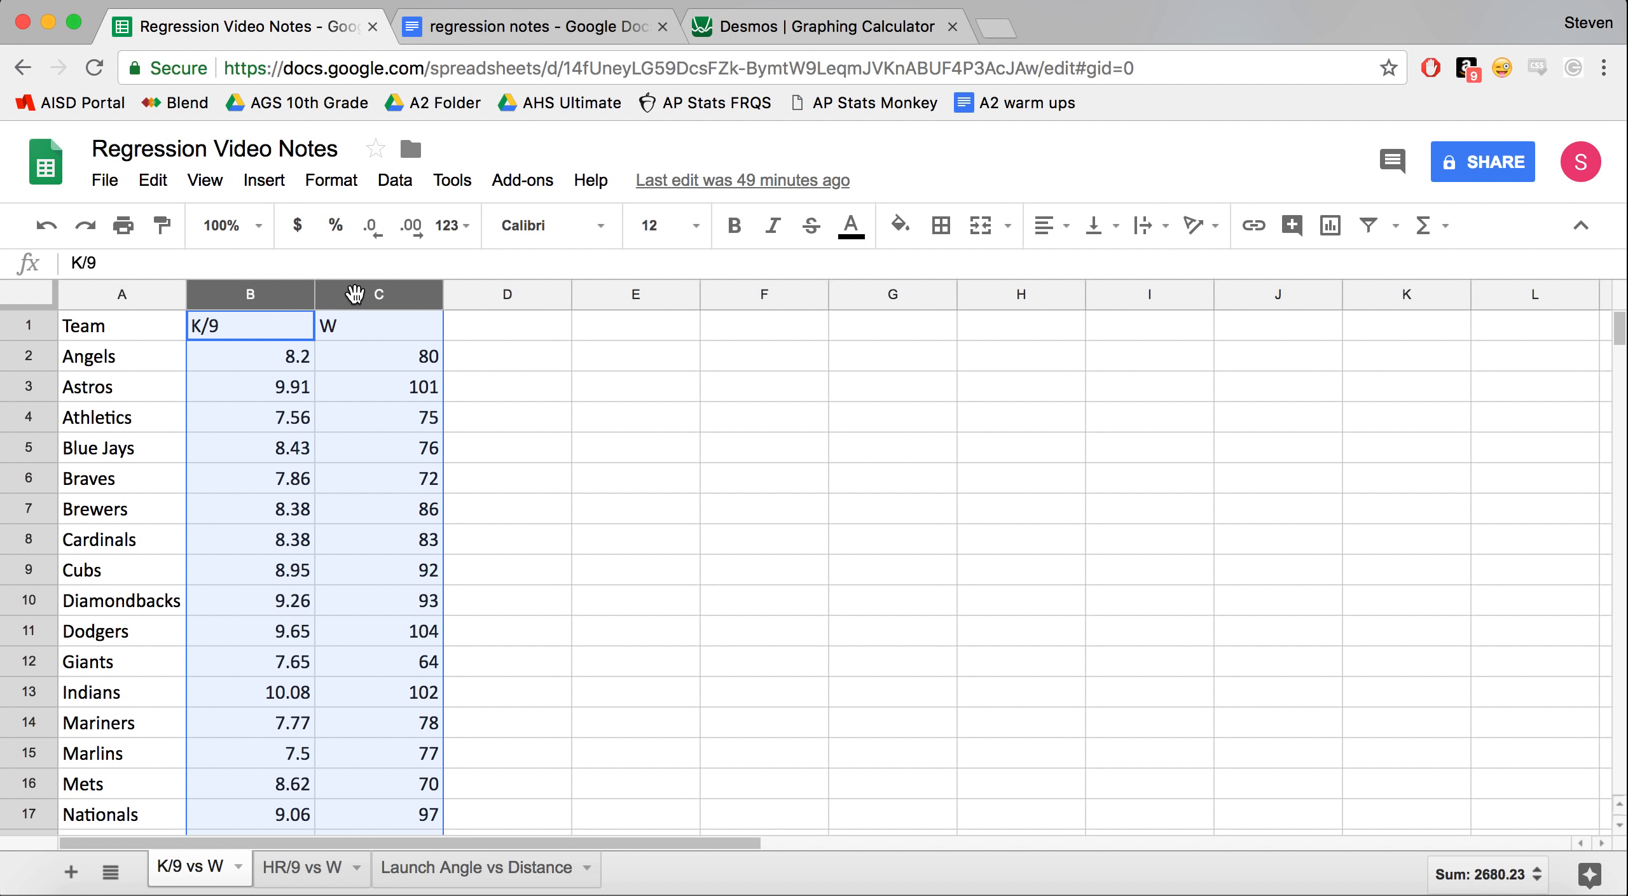
click(377, 333)
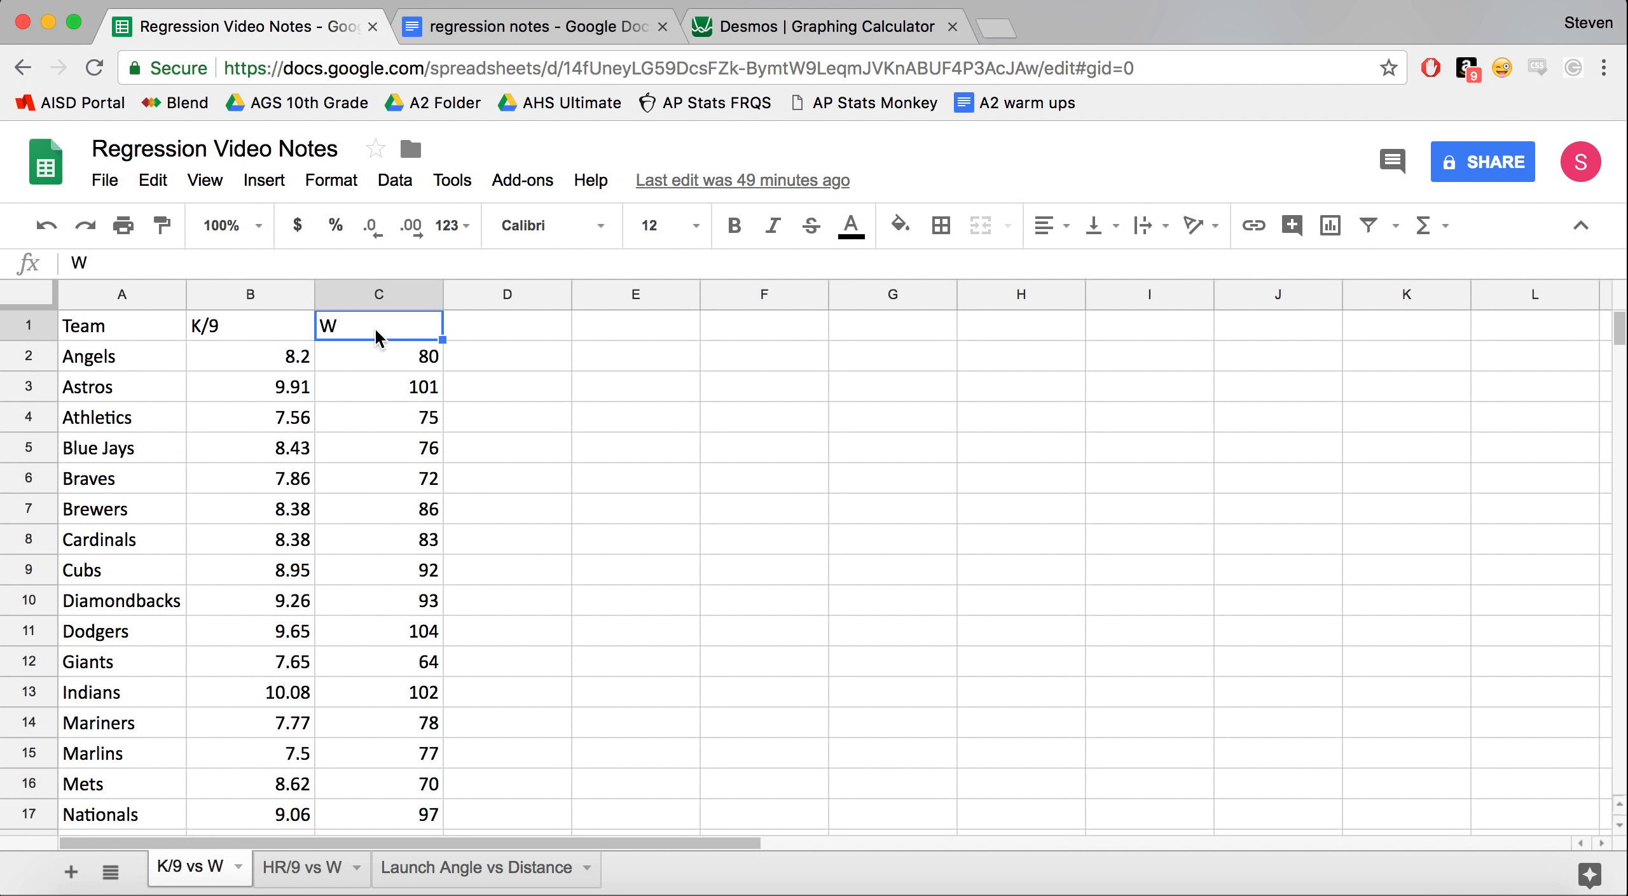
click(254, 296)
shift+click(347, 296)
right_click(346, 295)
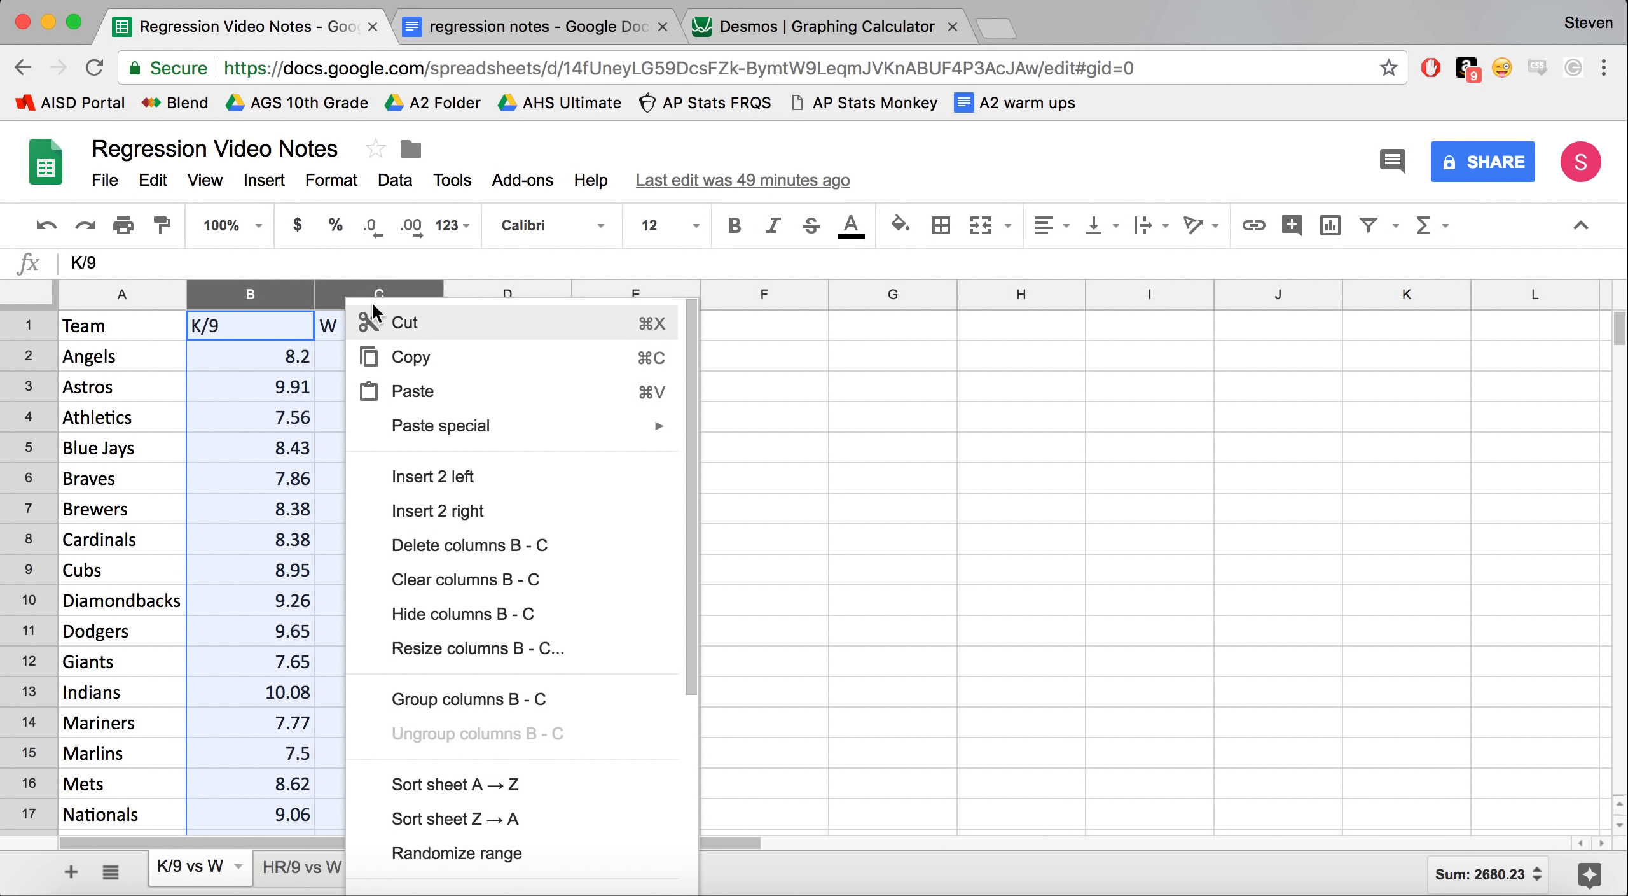
click(412, 359)
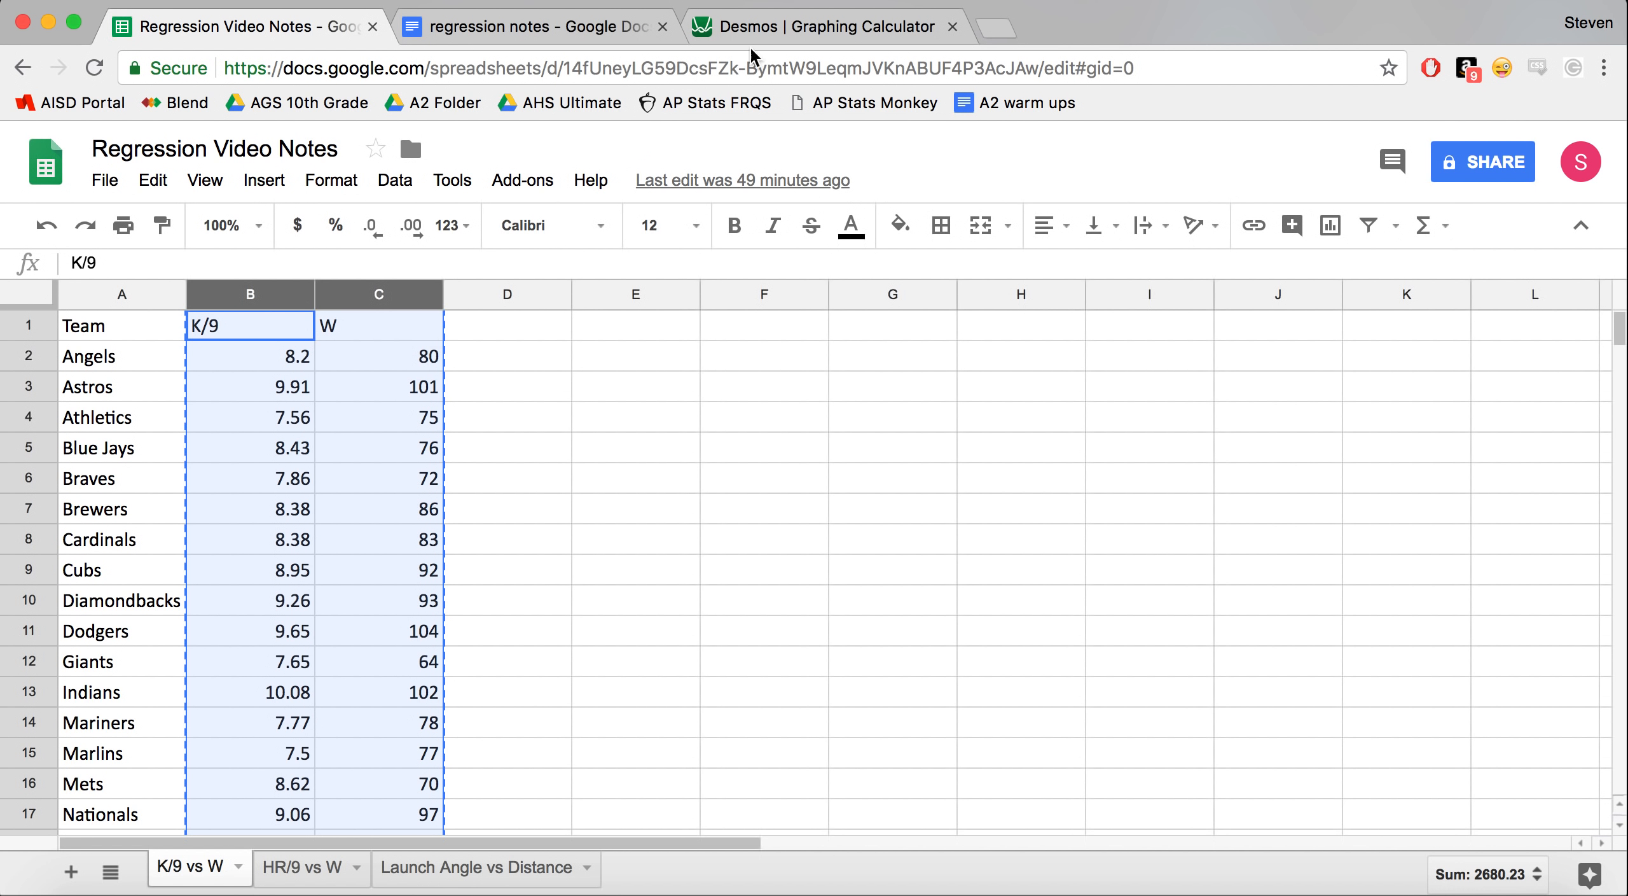
Switch to the Desmos calculator and paste the copied K/9 and W data into the first expression line as a table.
click(781, 31)
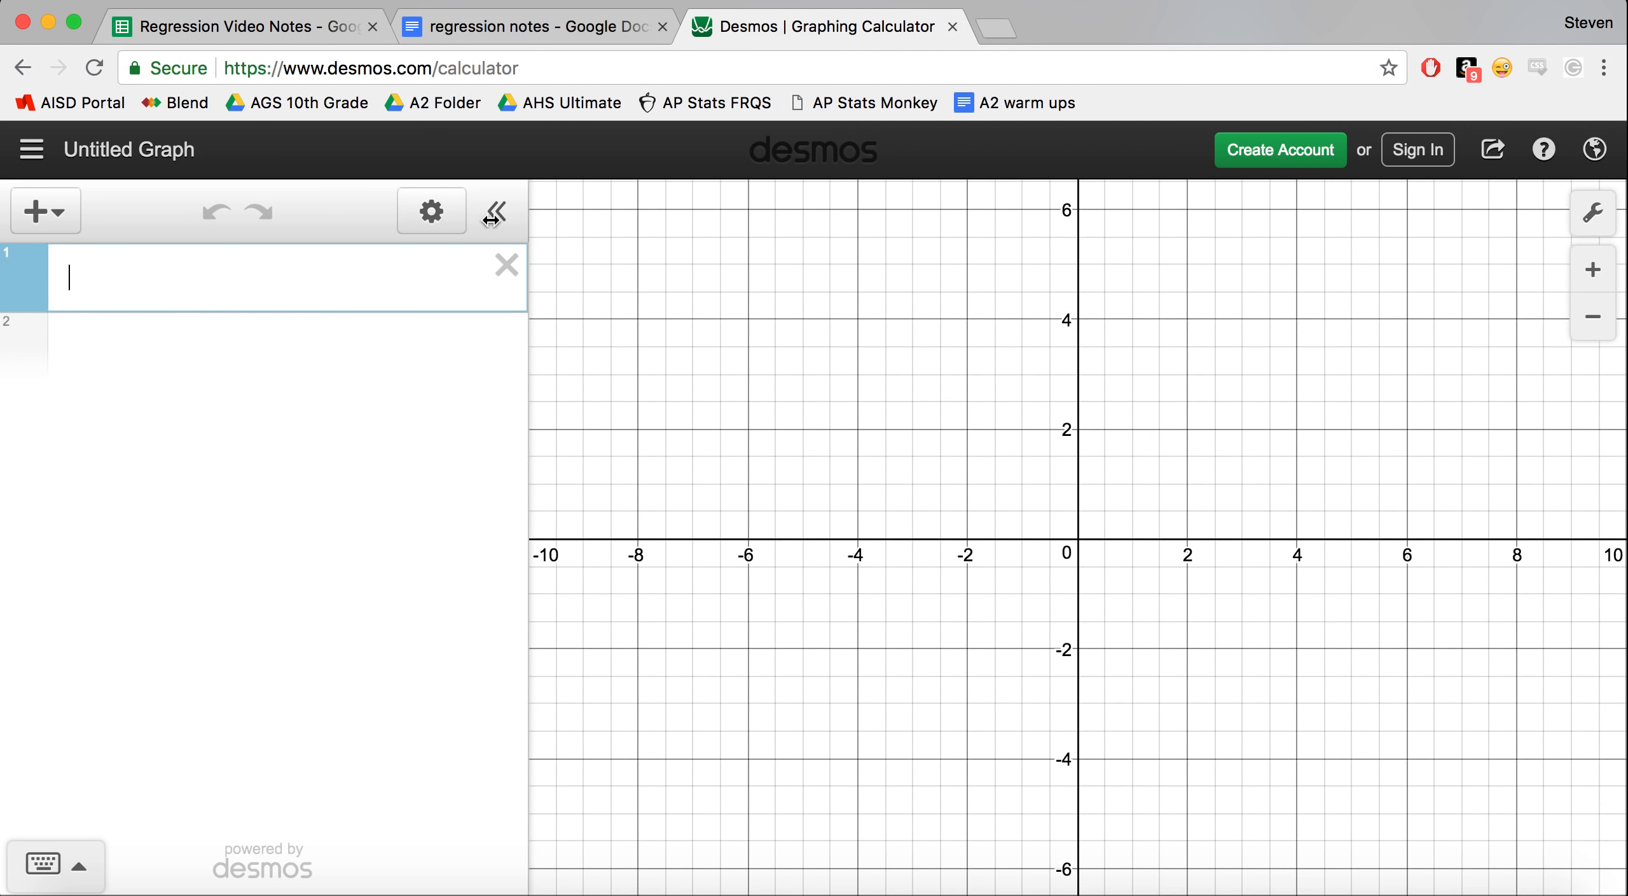
right_click(119, 267)
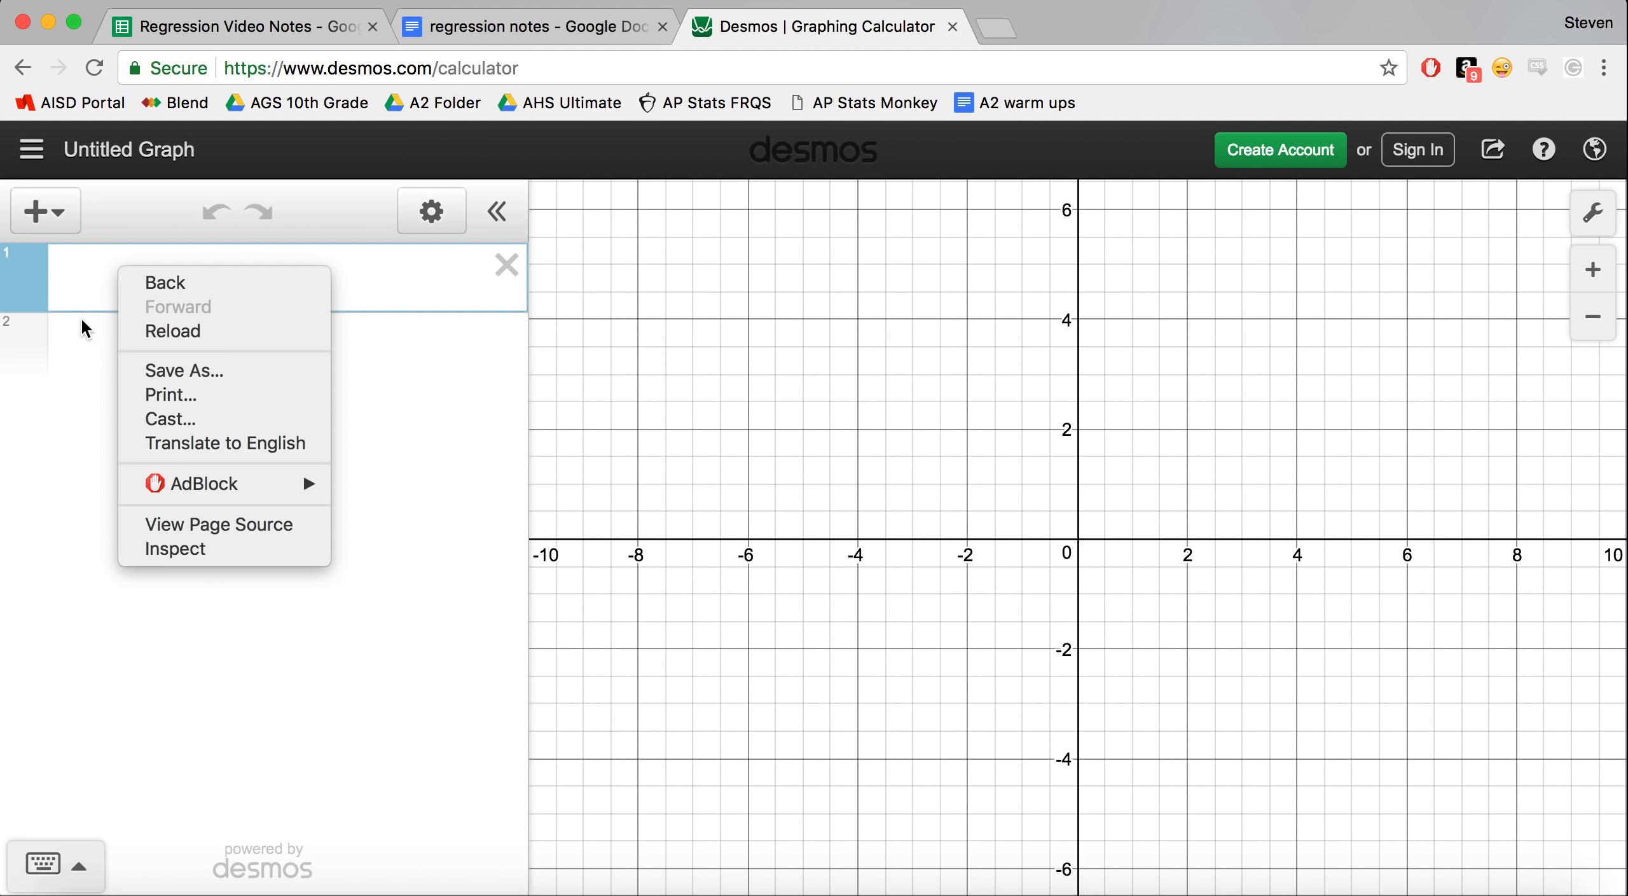
click(82, 284)
right_click(82, 279)
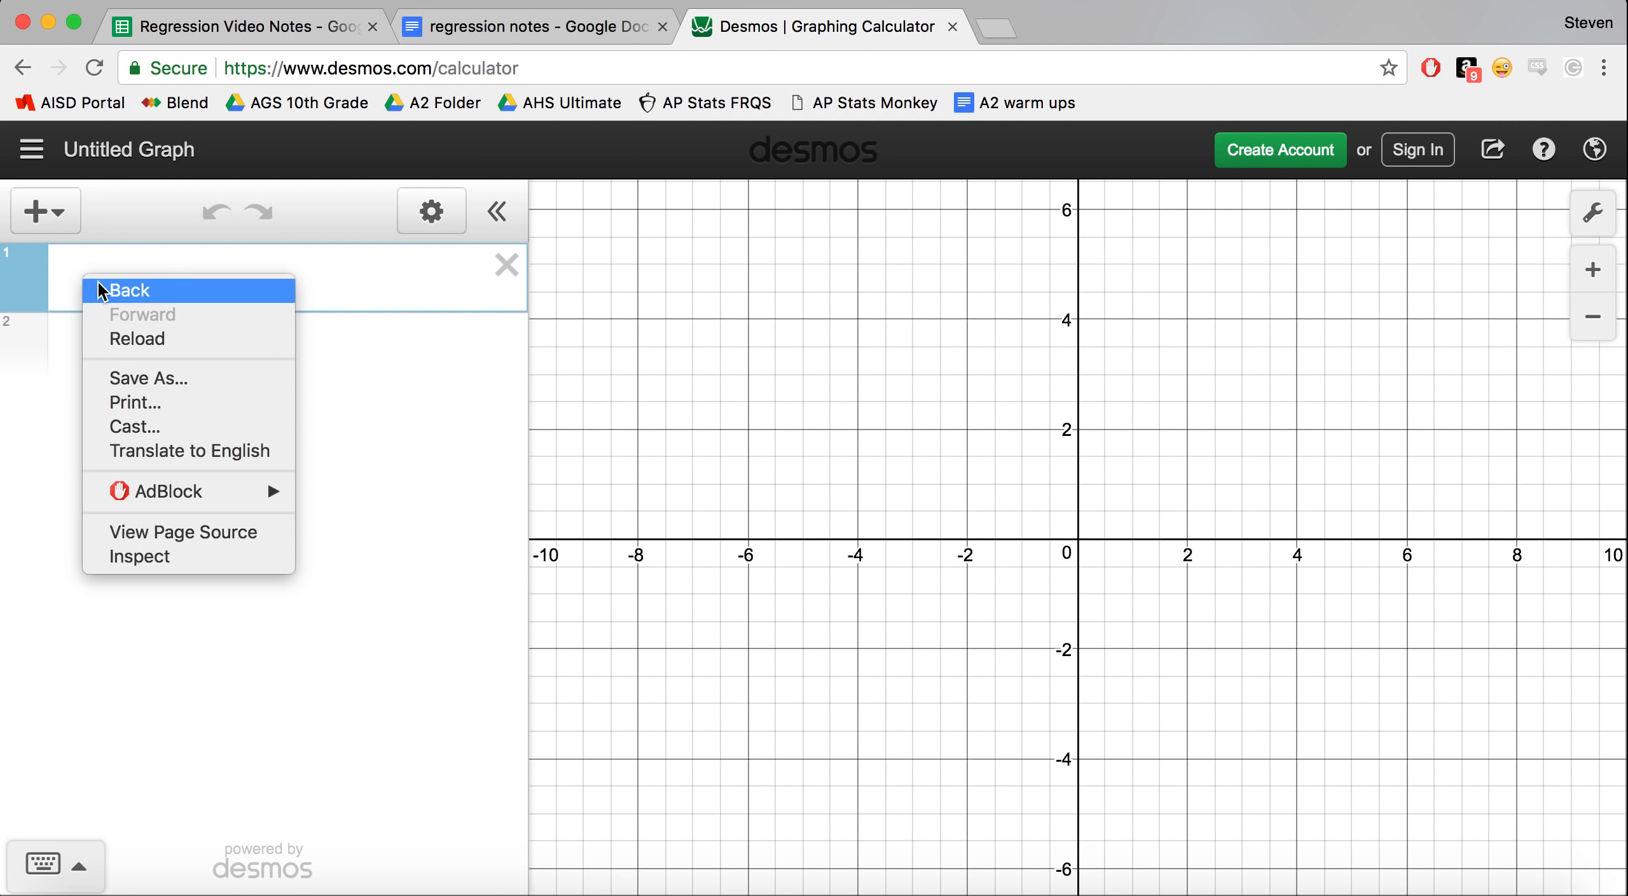
click(415, 270)
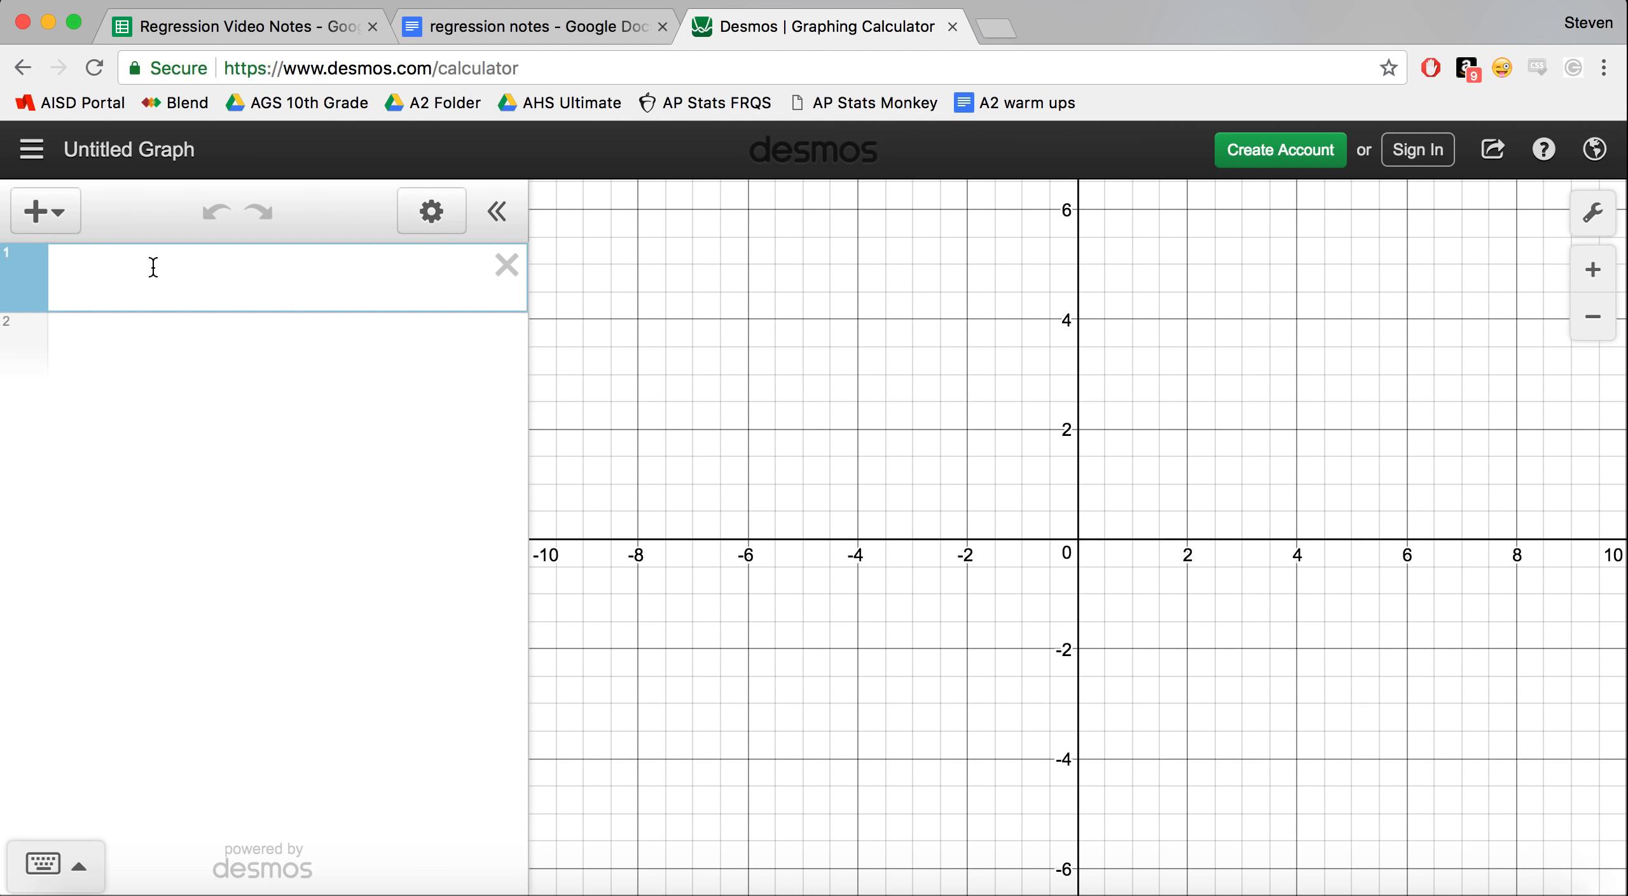
key(super+v)
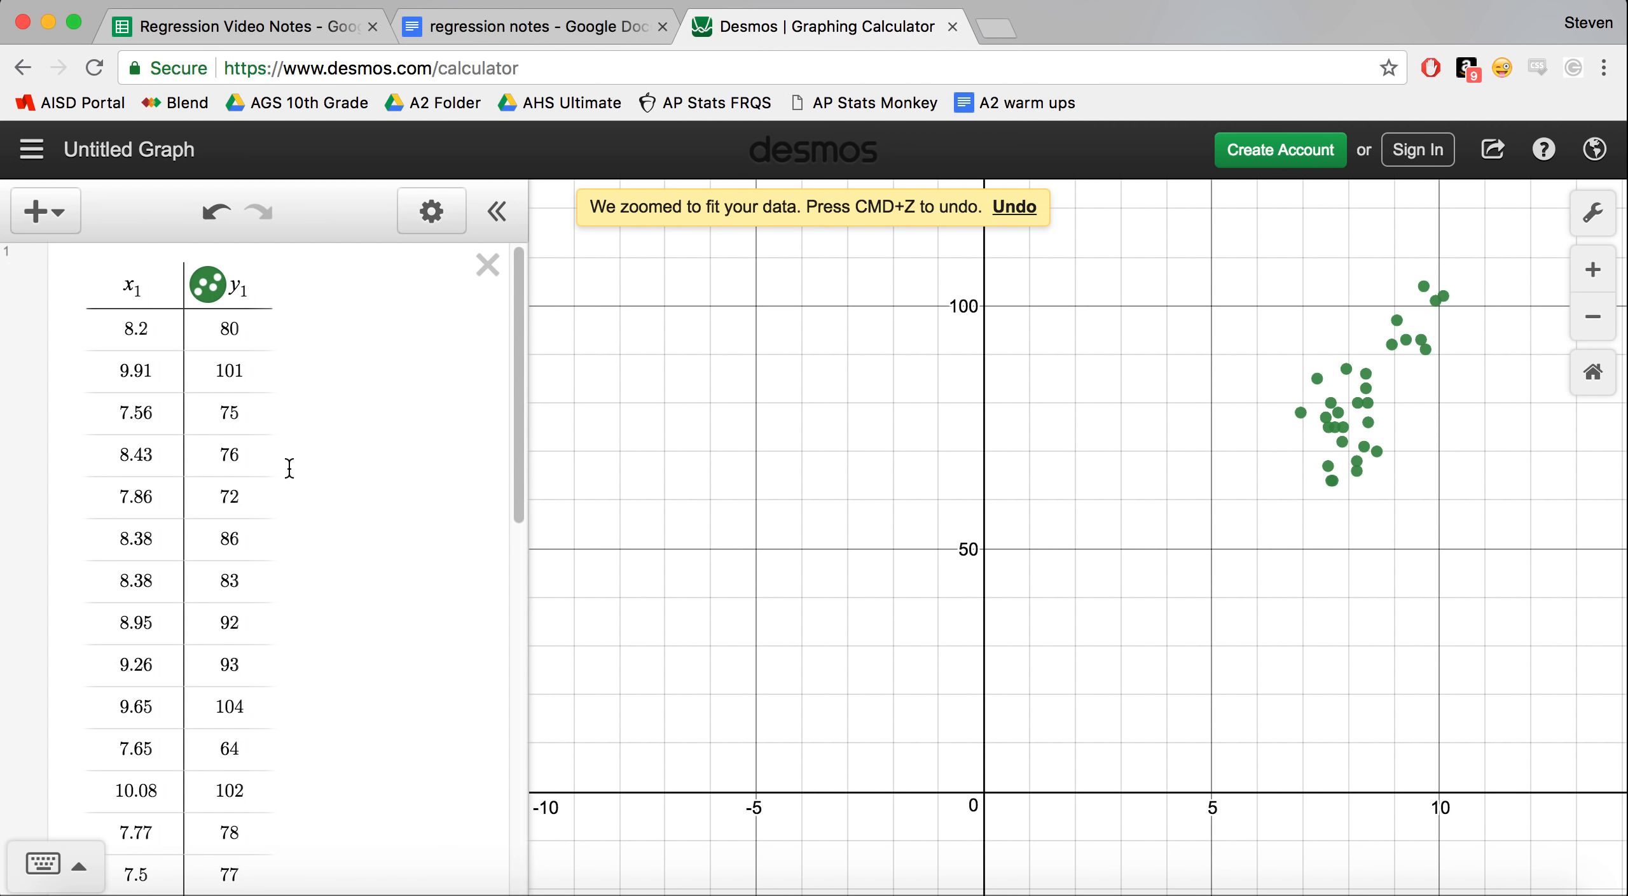
Look through the pasted data table and examine the scatterplot with the whole point cluster in view.
scroll(288, 466, down, 10)
scroll(293, 467, down, 1)
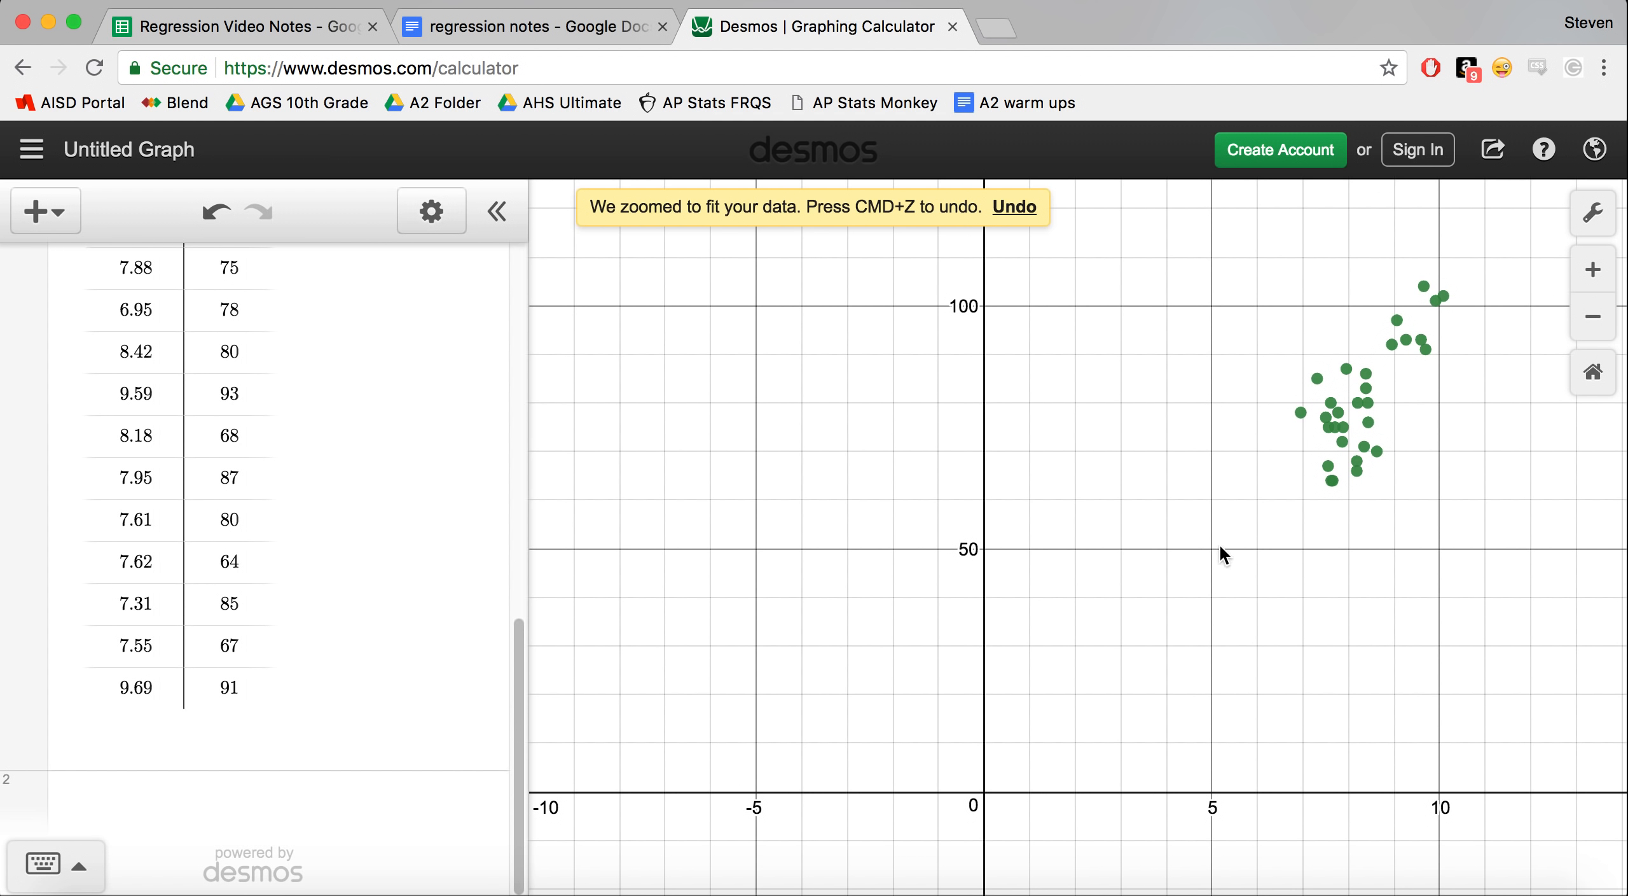
drag(1240, 525, 939, 665)
scroll(1094, 595, up, 5)
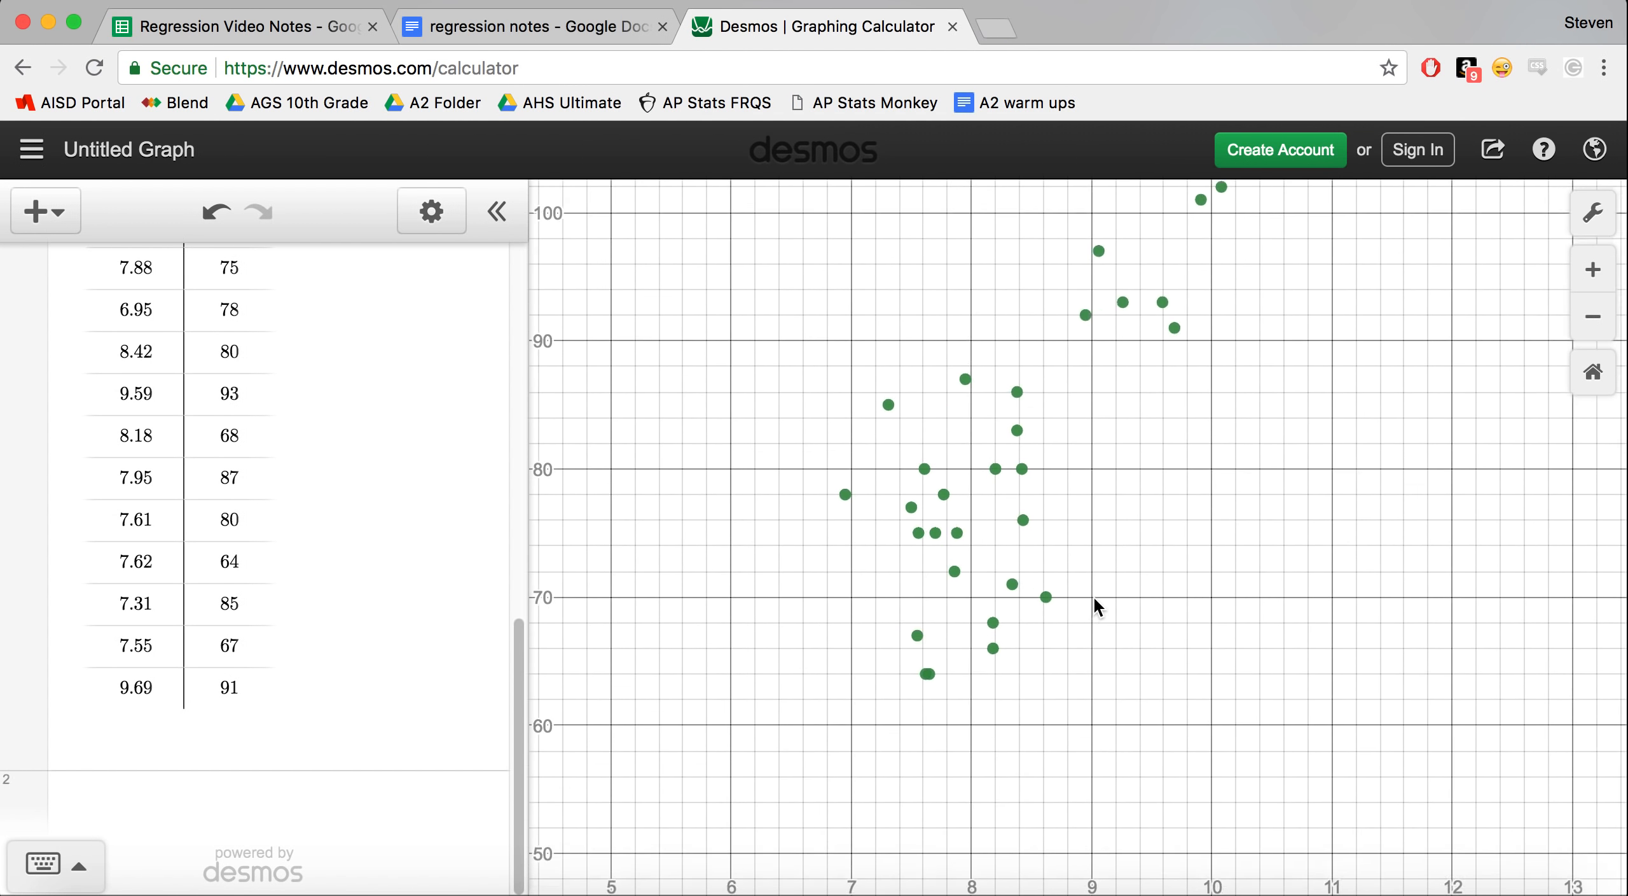
scroll(1002, 608, up, 5)
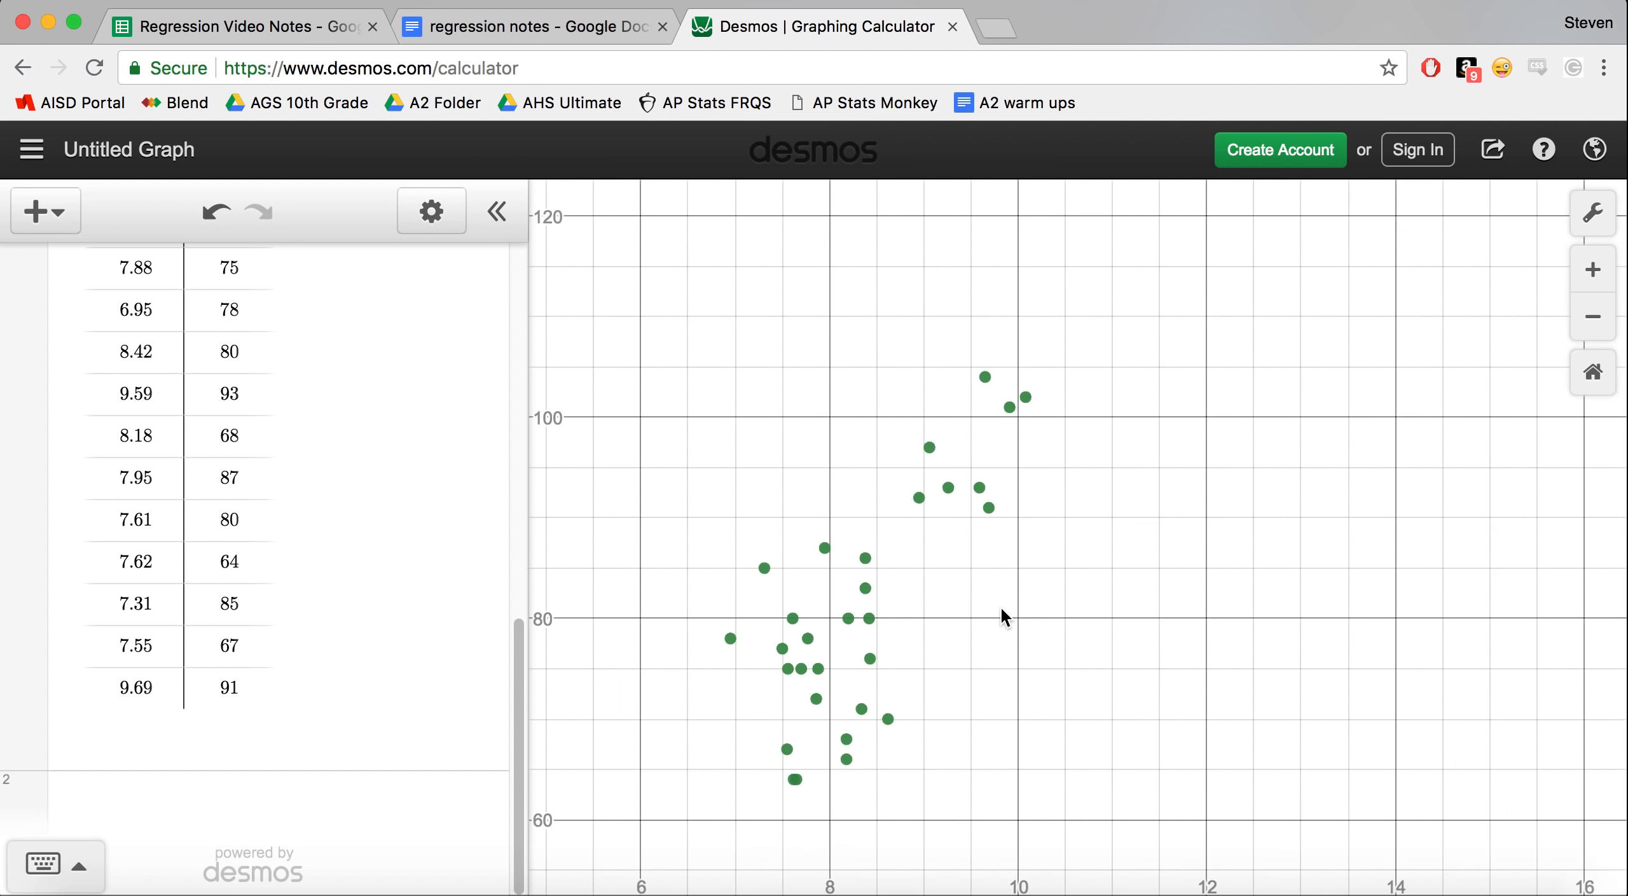
drag(1043, 558, 1275, 413)
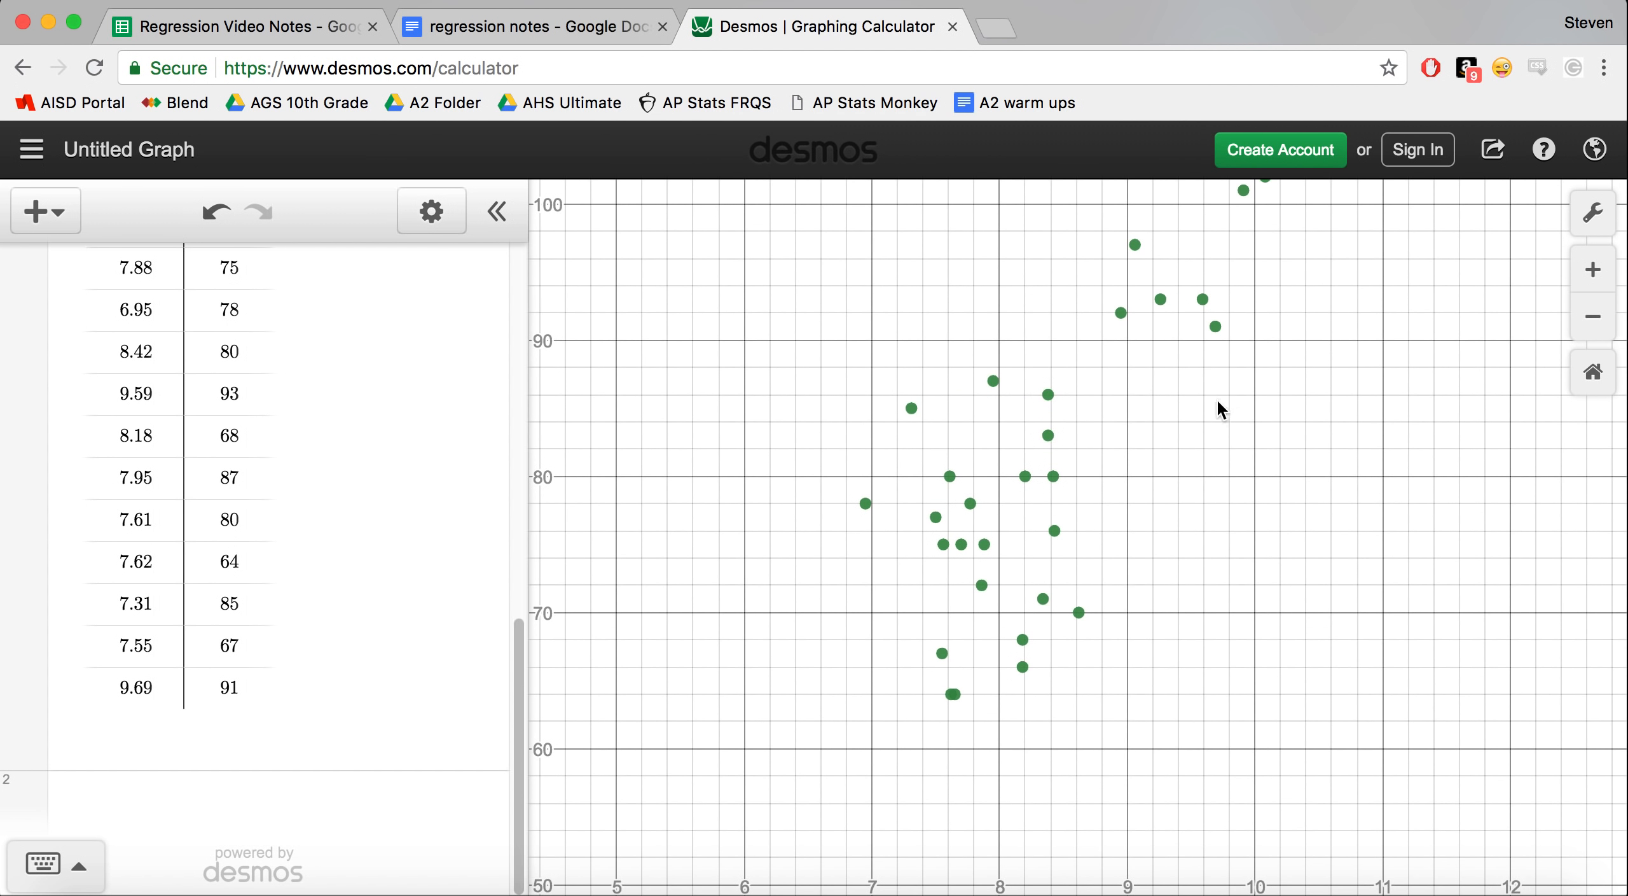
scroll(1141, 544, down, 3)
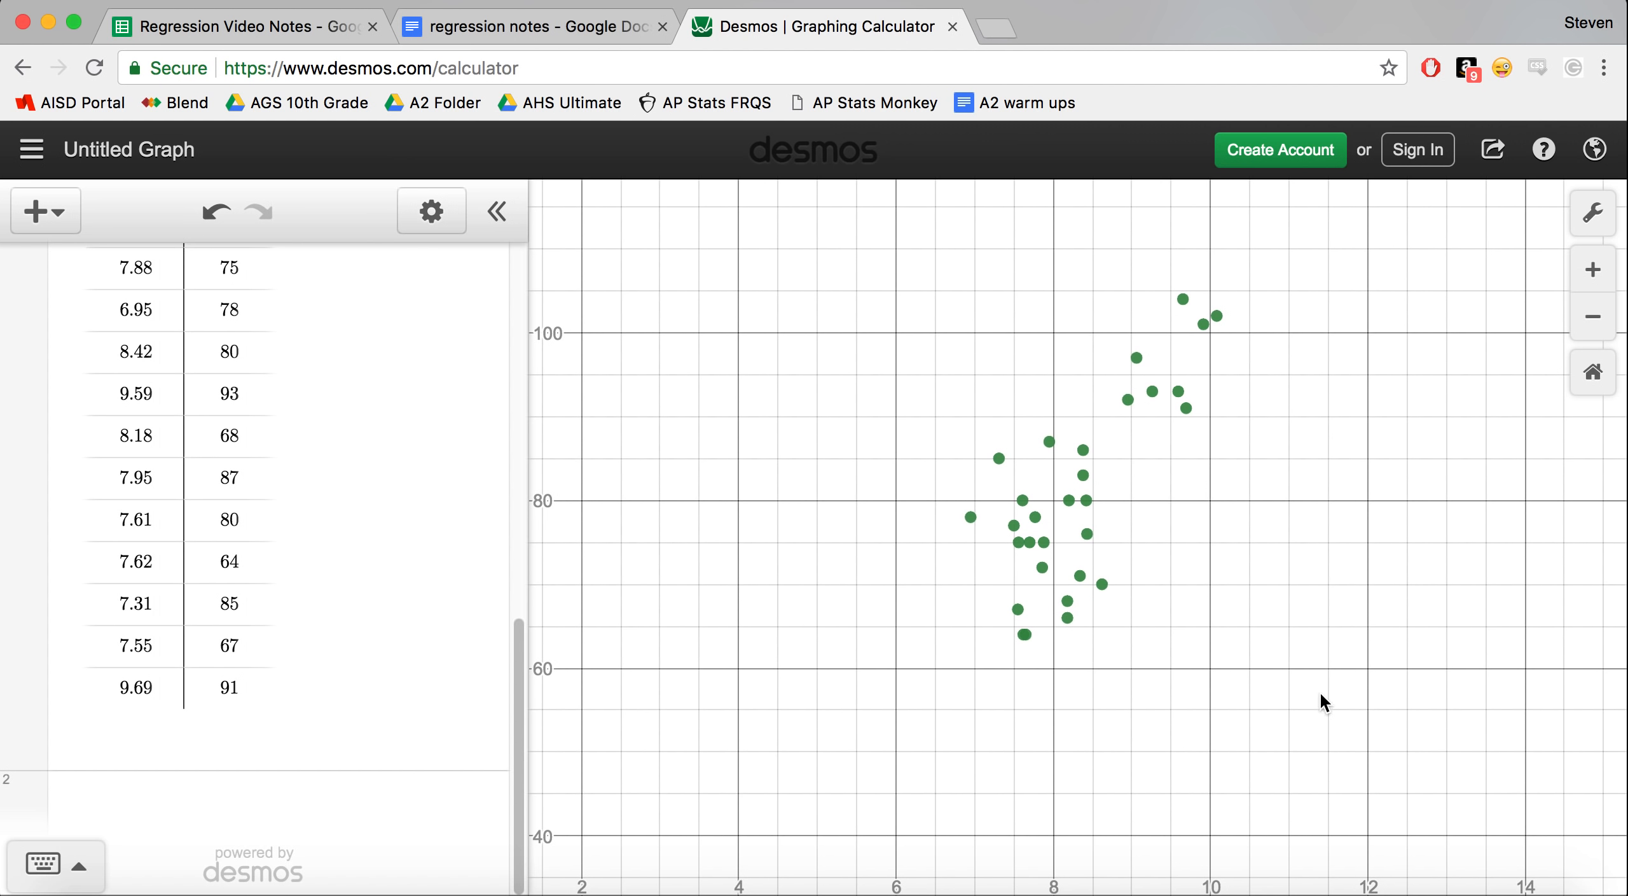
Check the variable name in the data table's y₁ column header, starting from the expression line below the table.
click(186, 817)
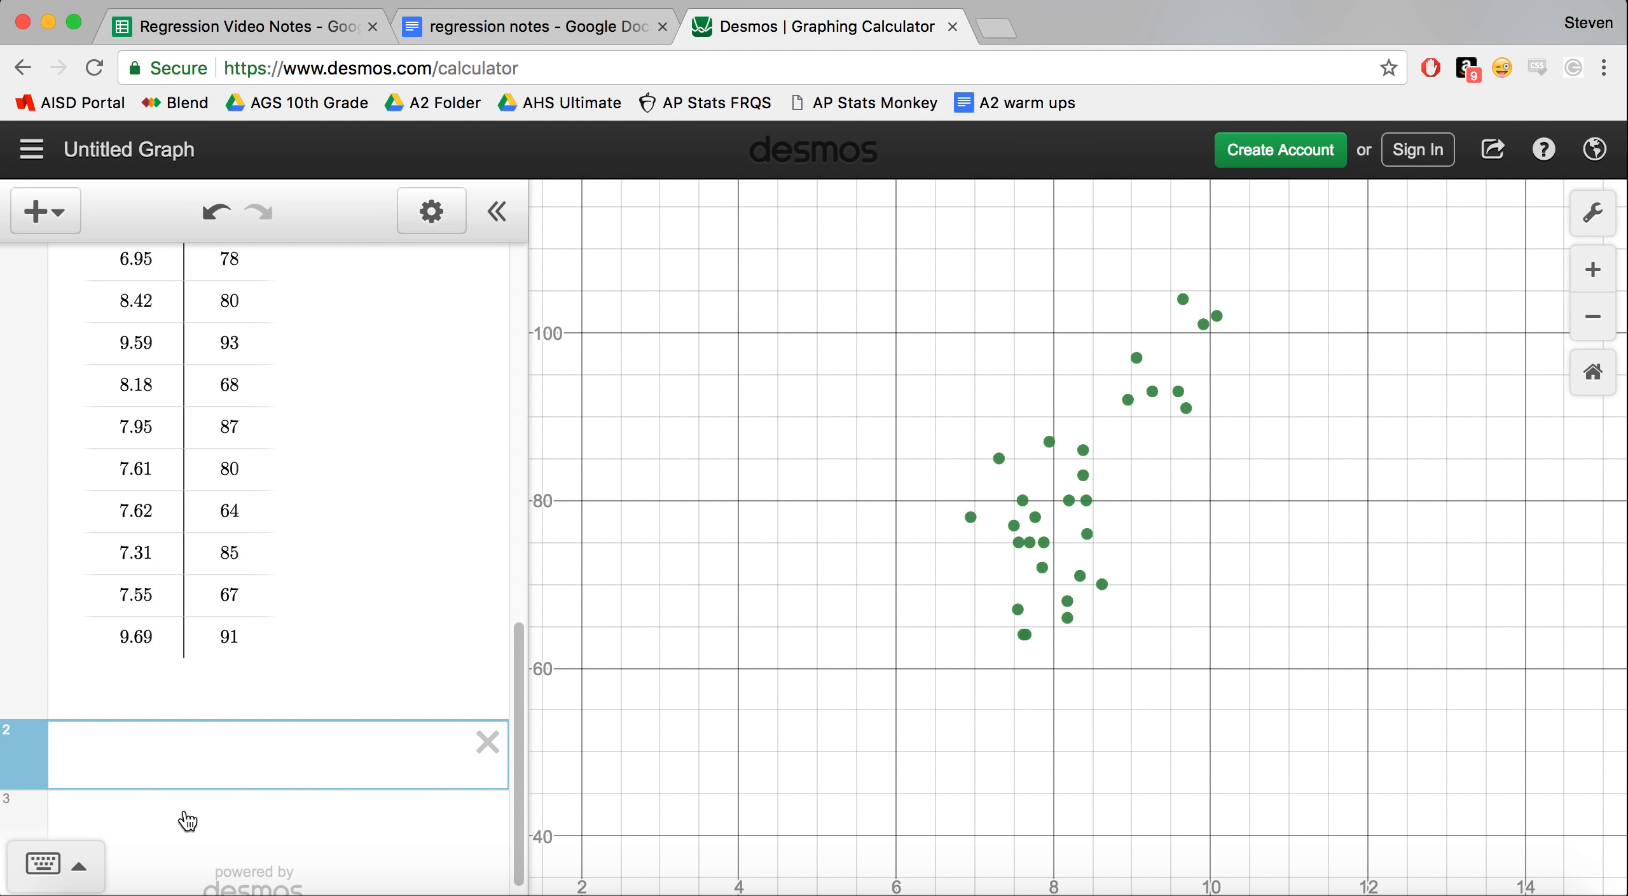
scroll(313, 564, up, 10)
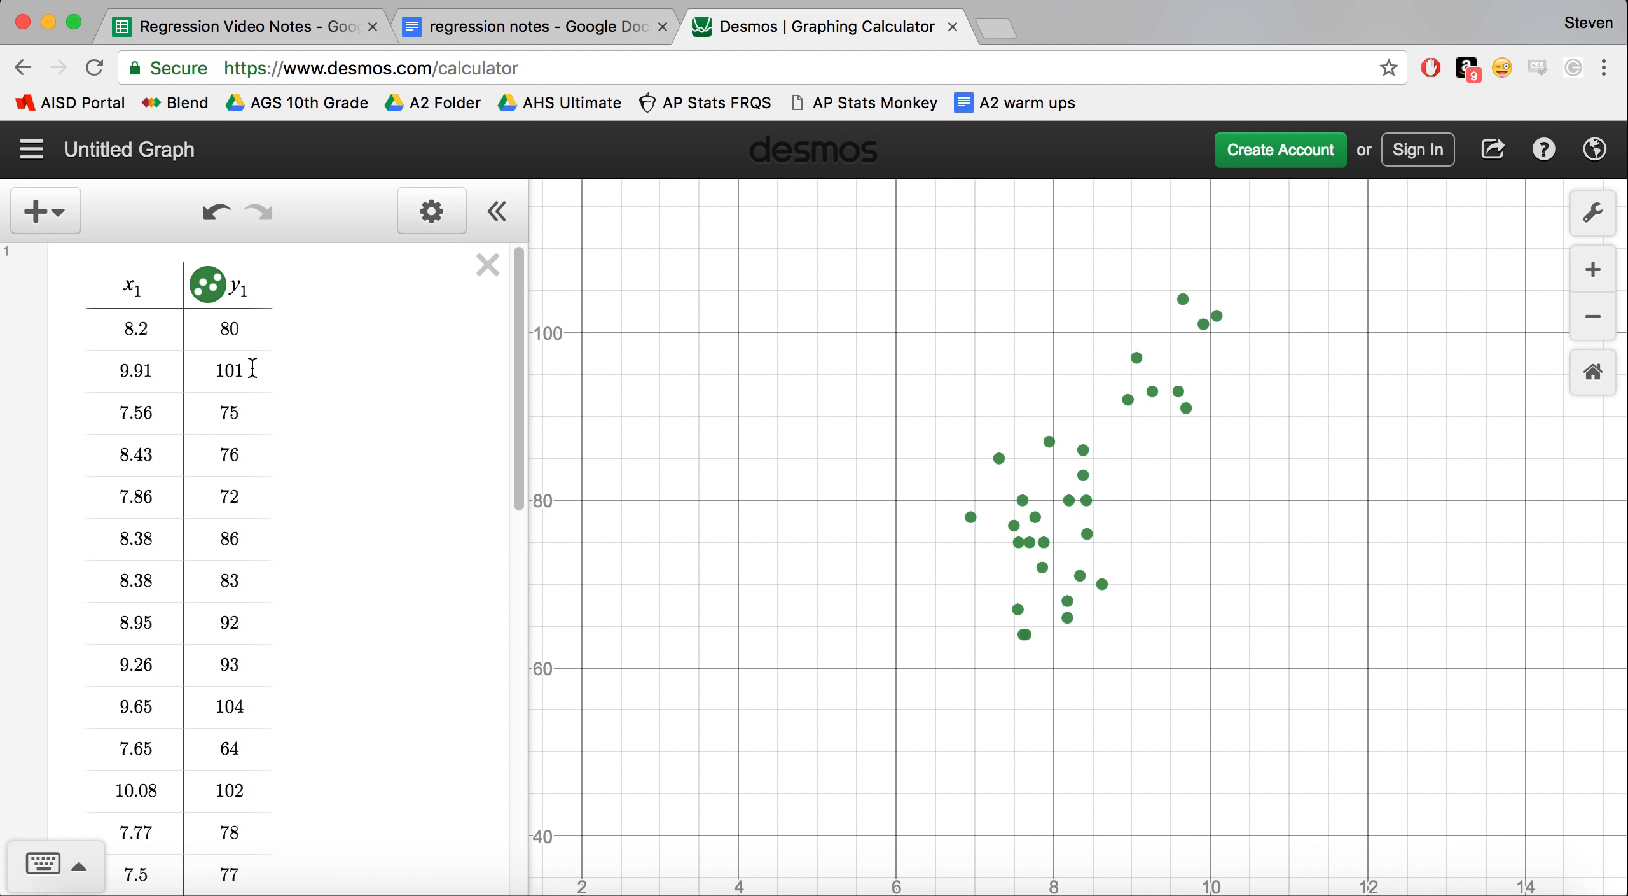
double_click(248, 293)
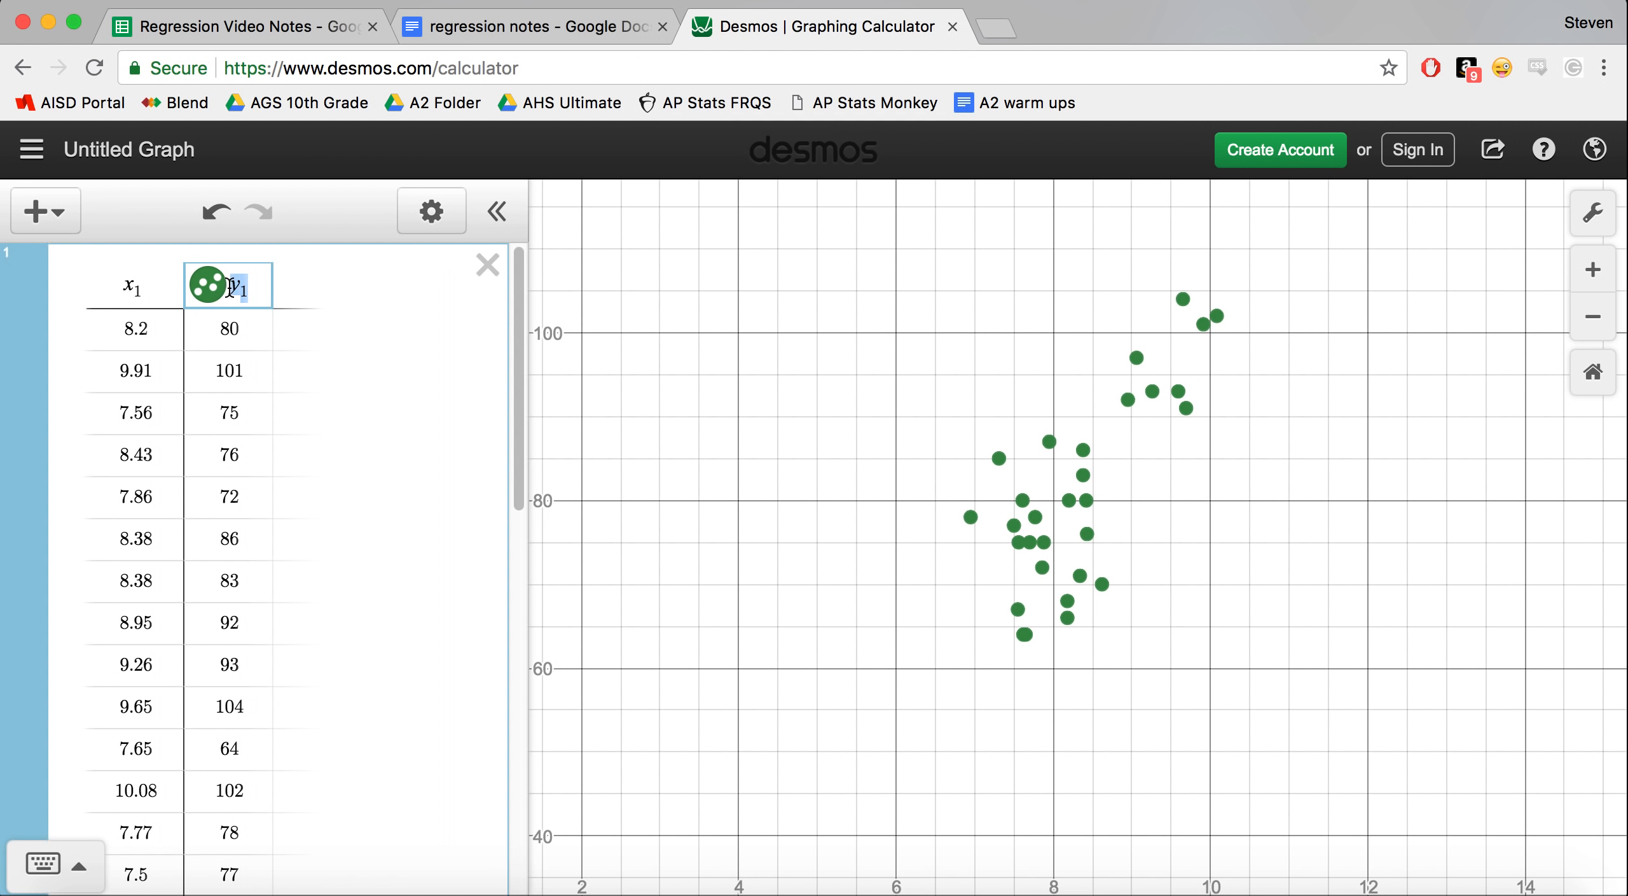
scroll(381, 457, down, 10)
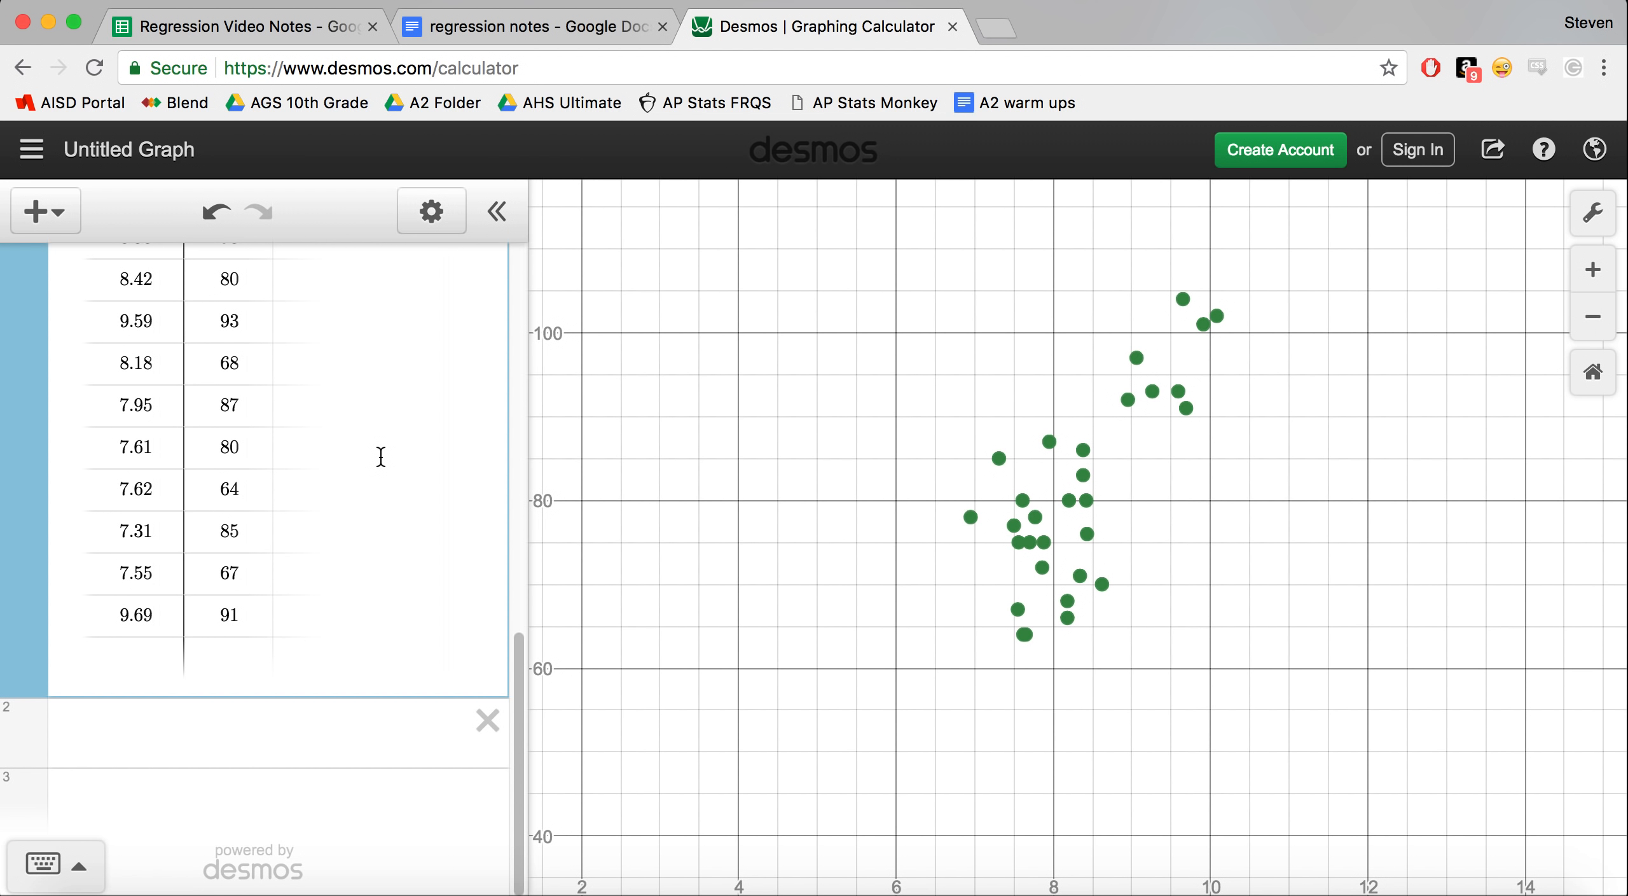
Try entering y₁ in the expression line below the table using the on-screen math keypad.
click(185, 746)
click(42, 882)
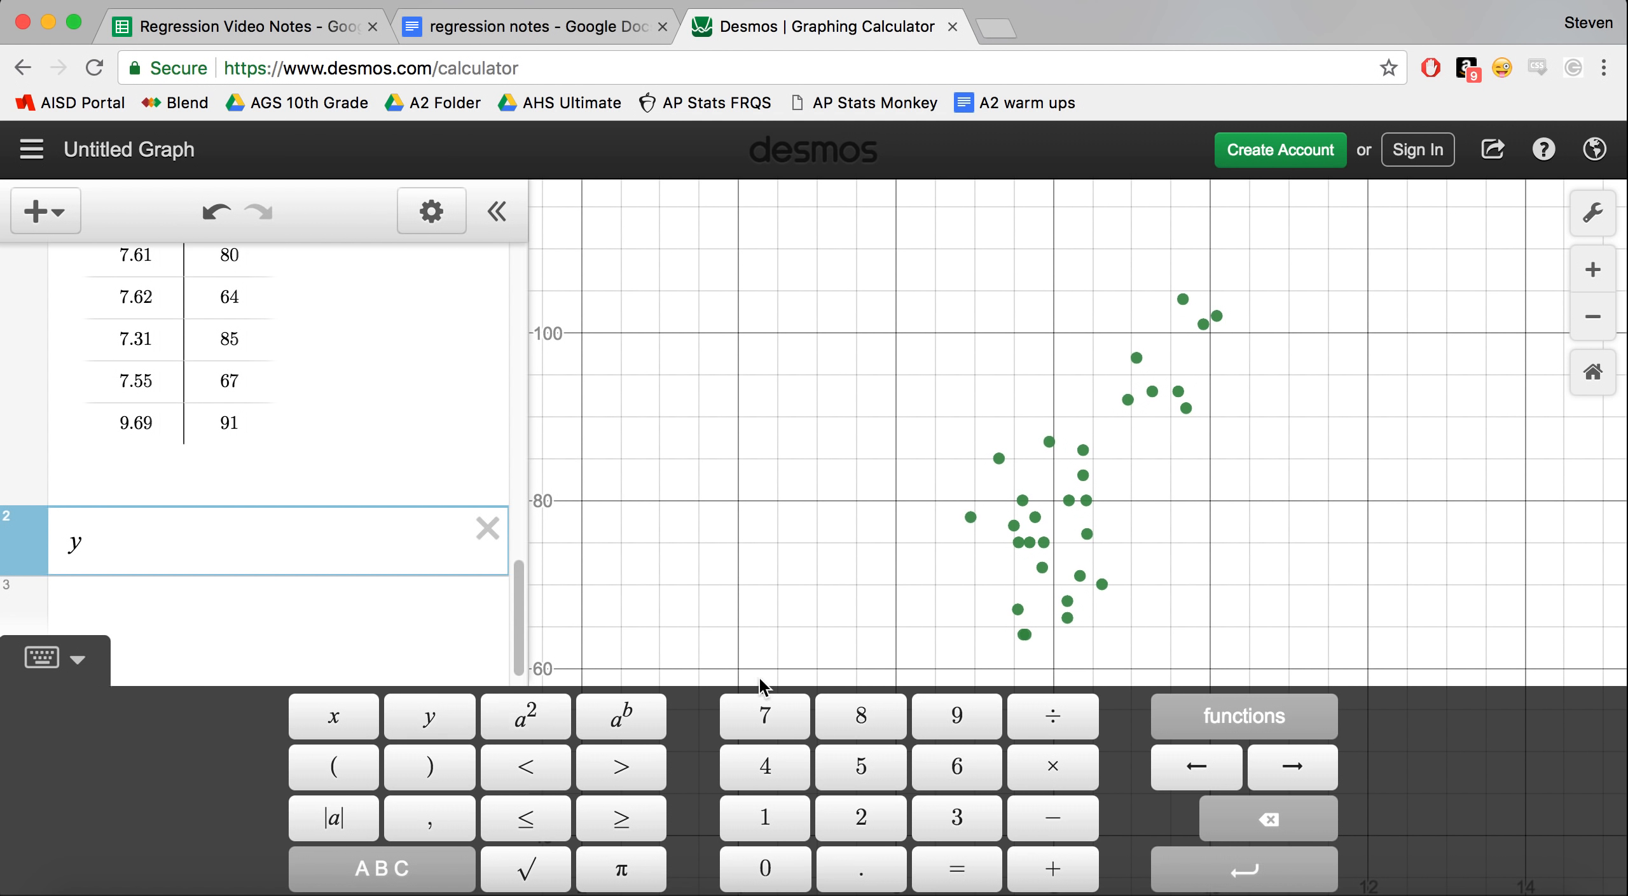
click(787, 823)
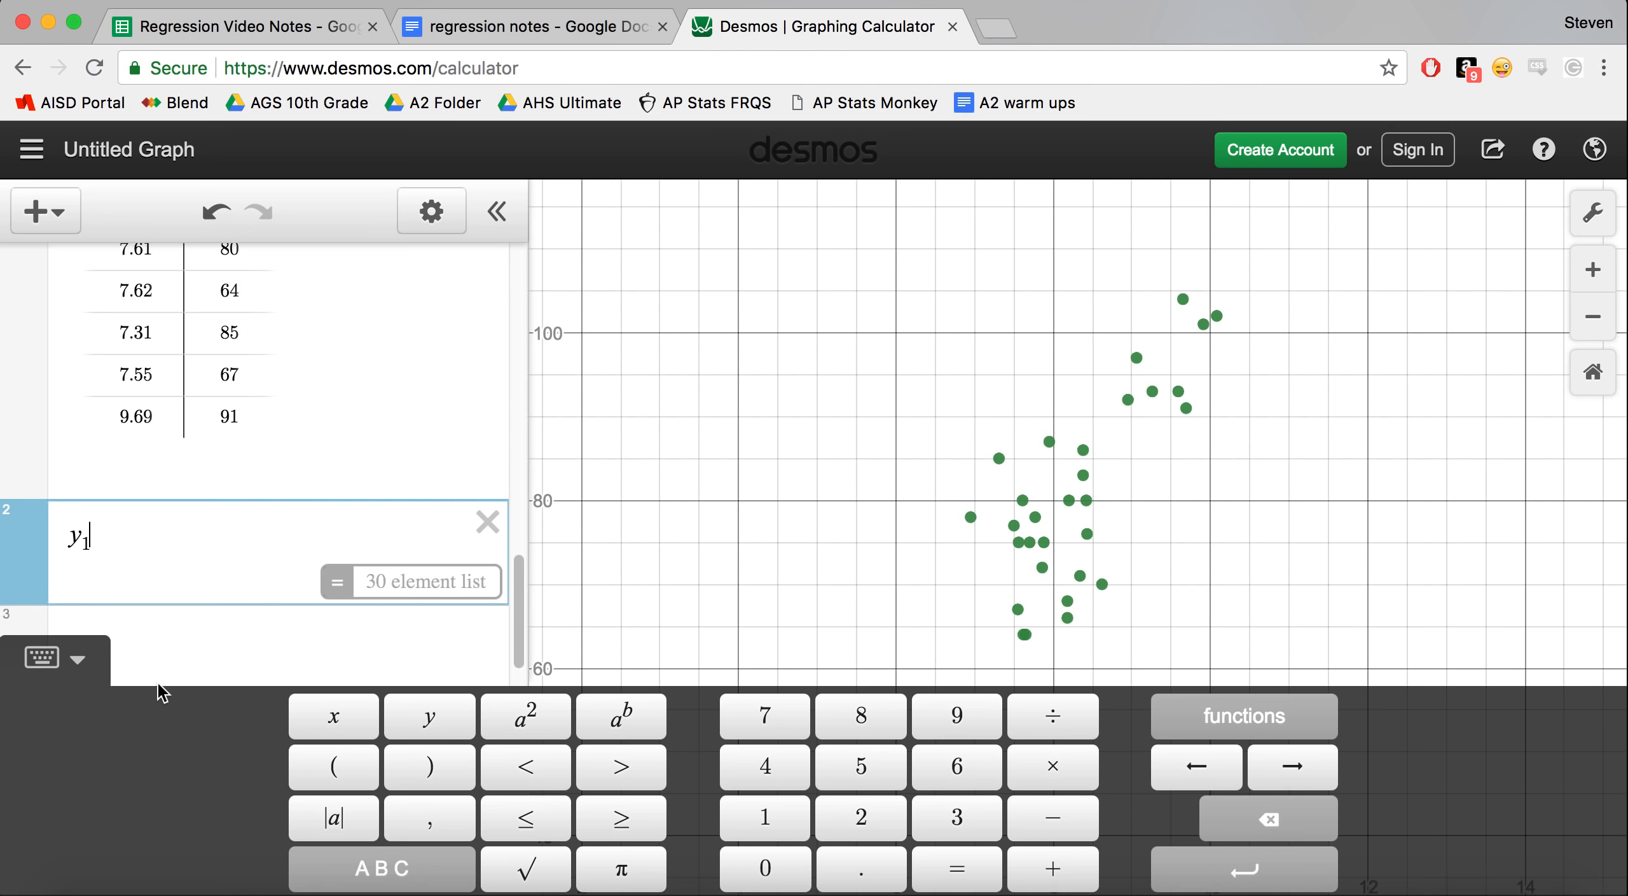
click(77, 661)
key(BackSpace)
key(BackSpace)
key(BackSpace)
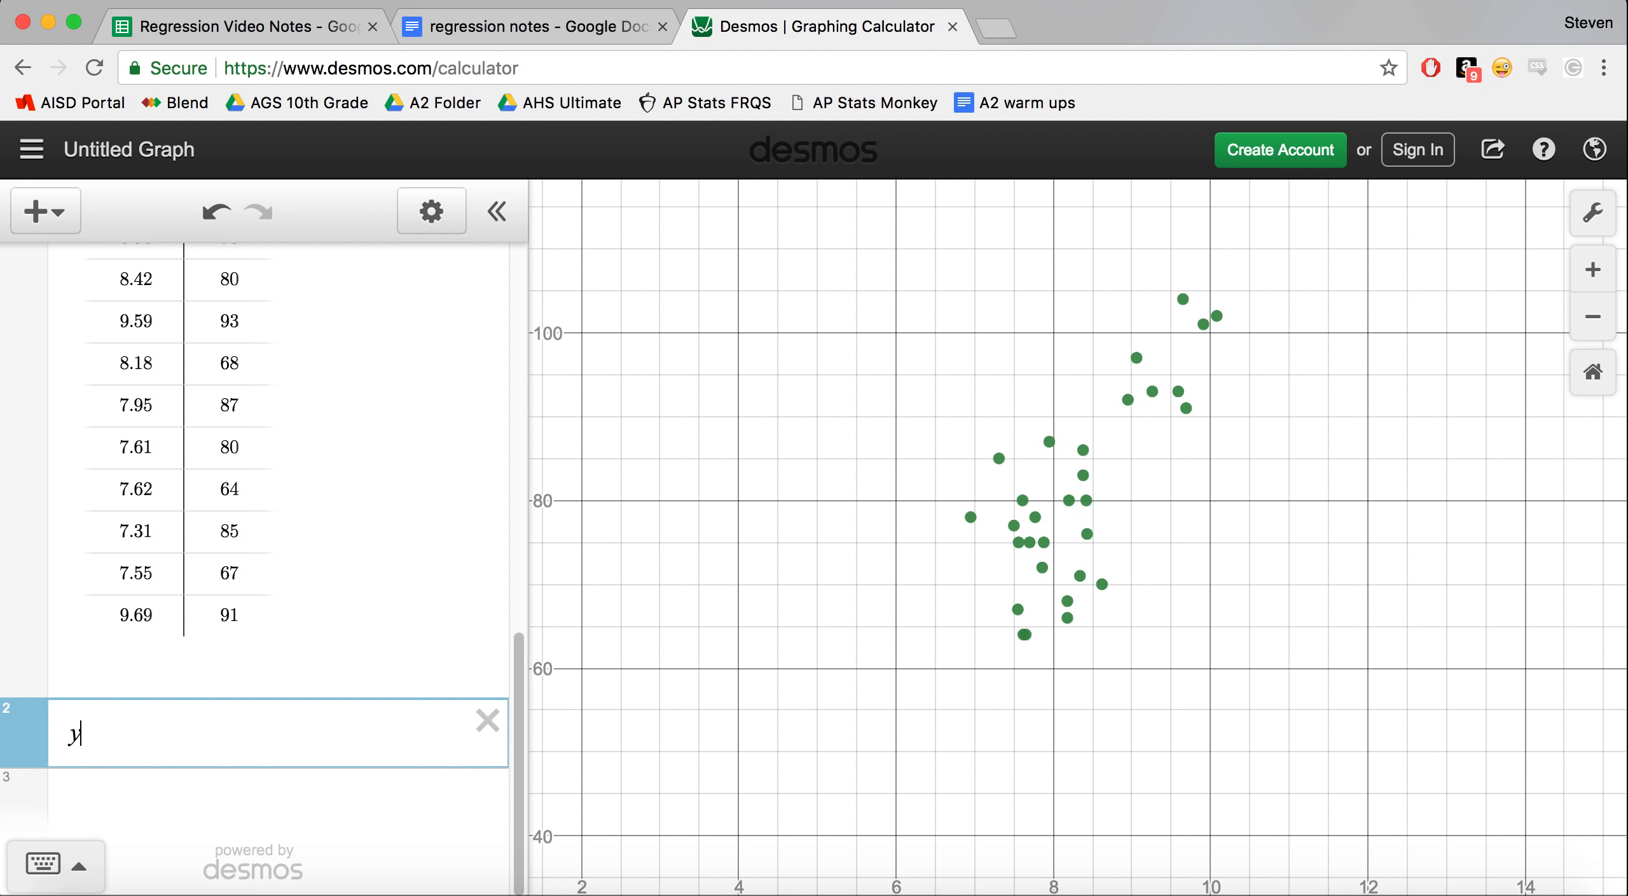
Enter the regression's left side as y₁ ~ in the expression line below the table, with the on-screen letter keypad open.
text(y_1)
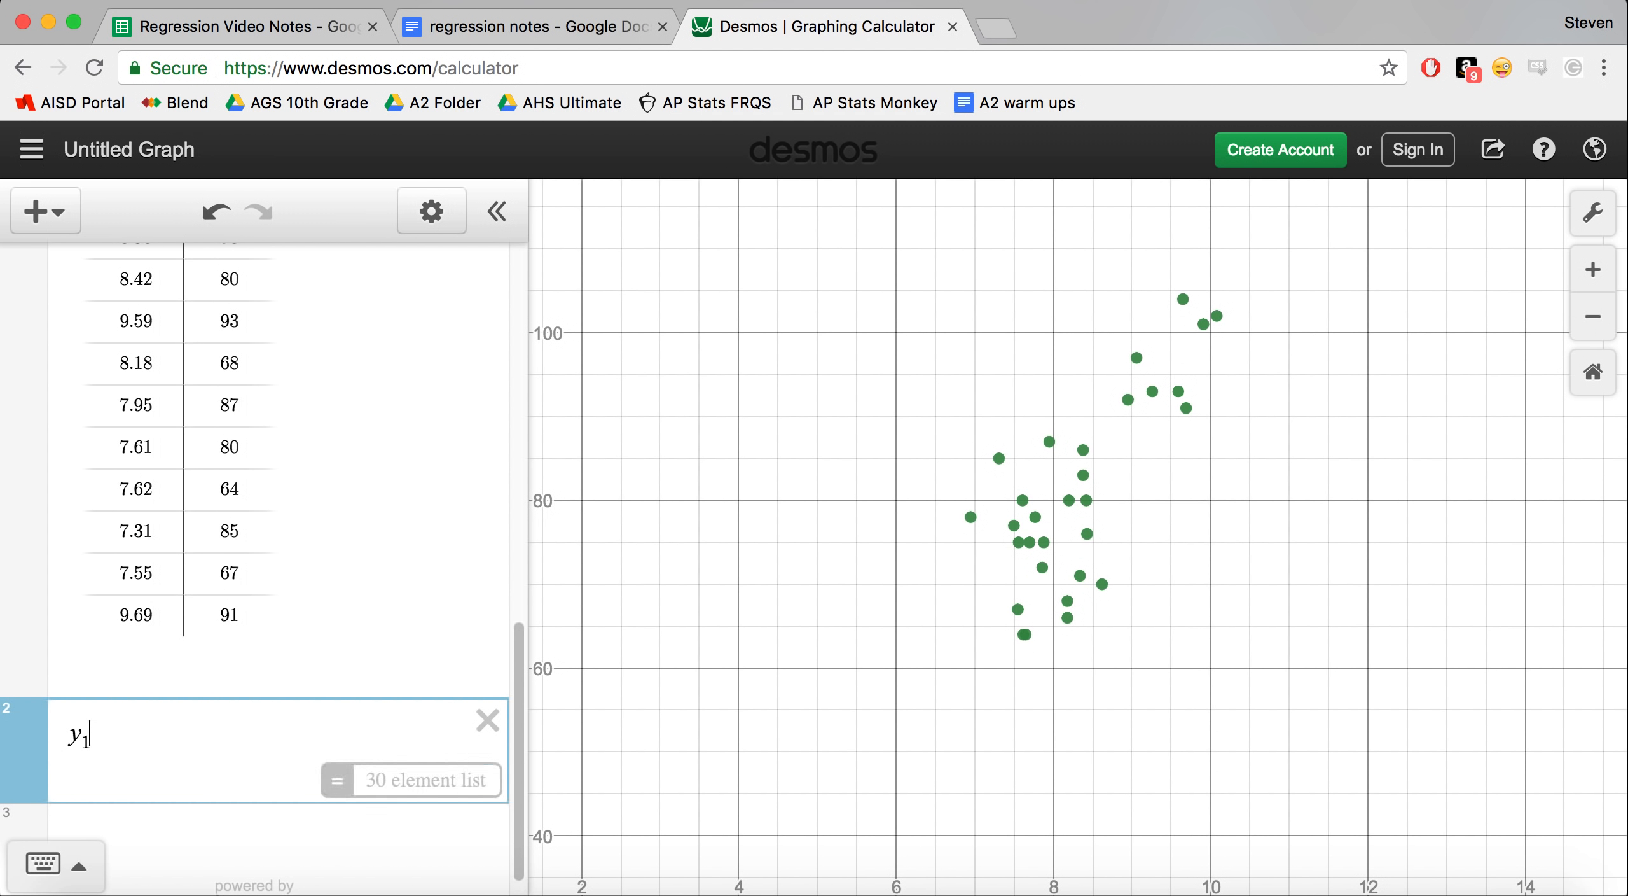
click(79, 865)
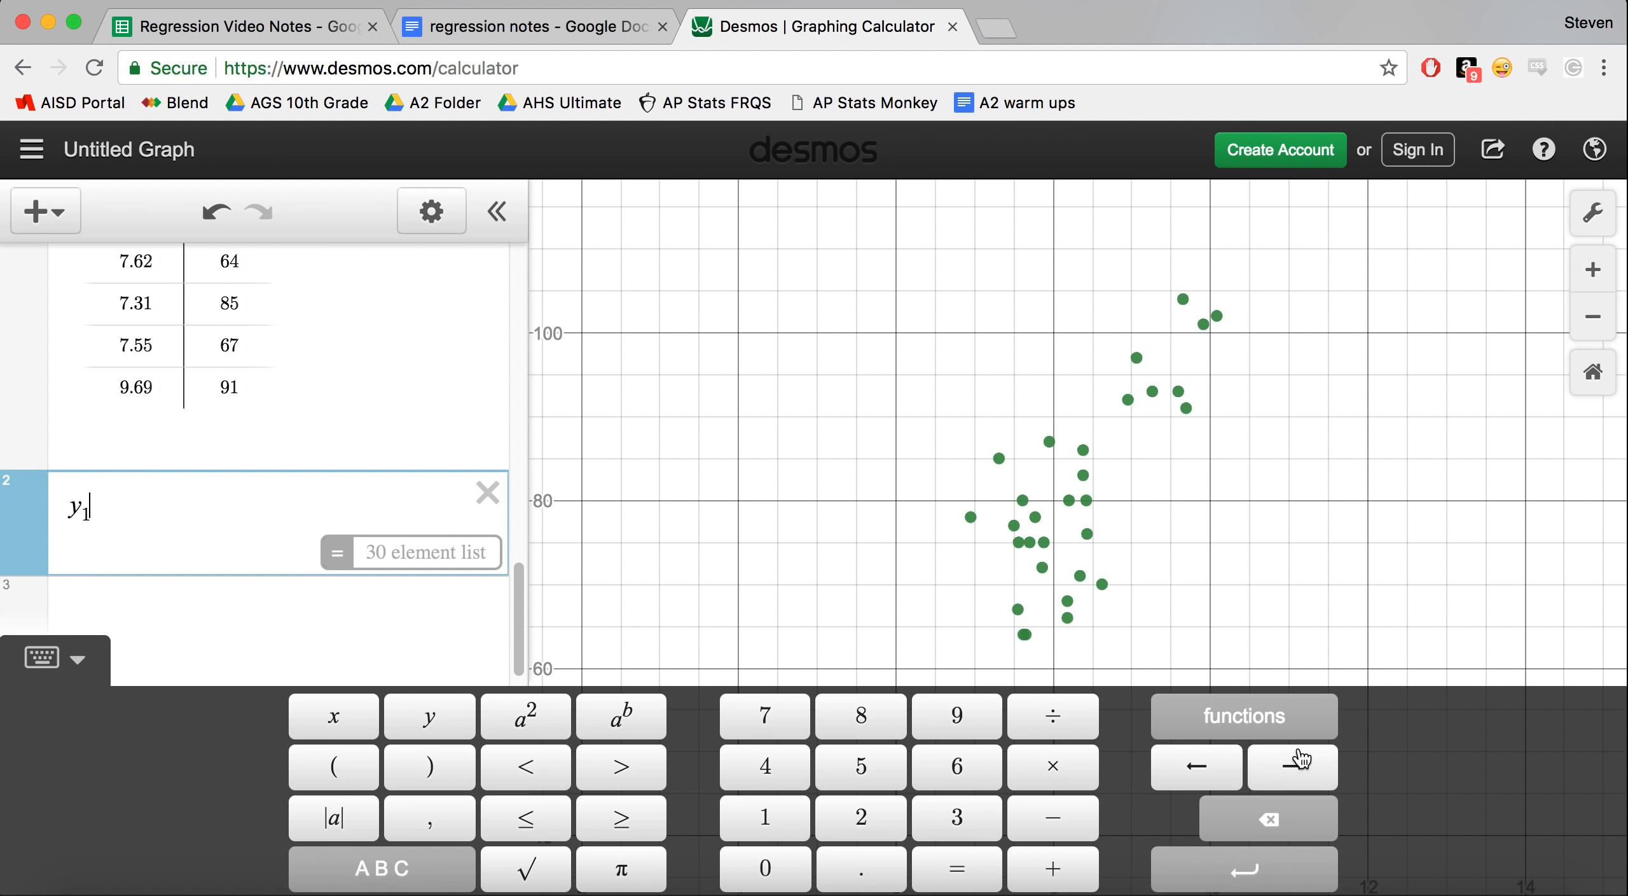
click(374, 872)
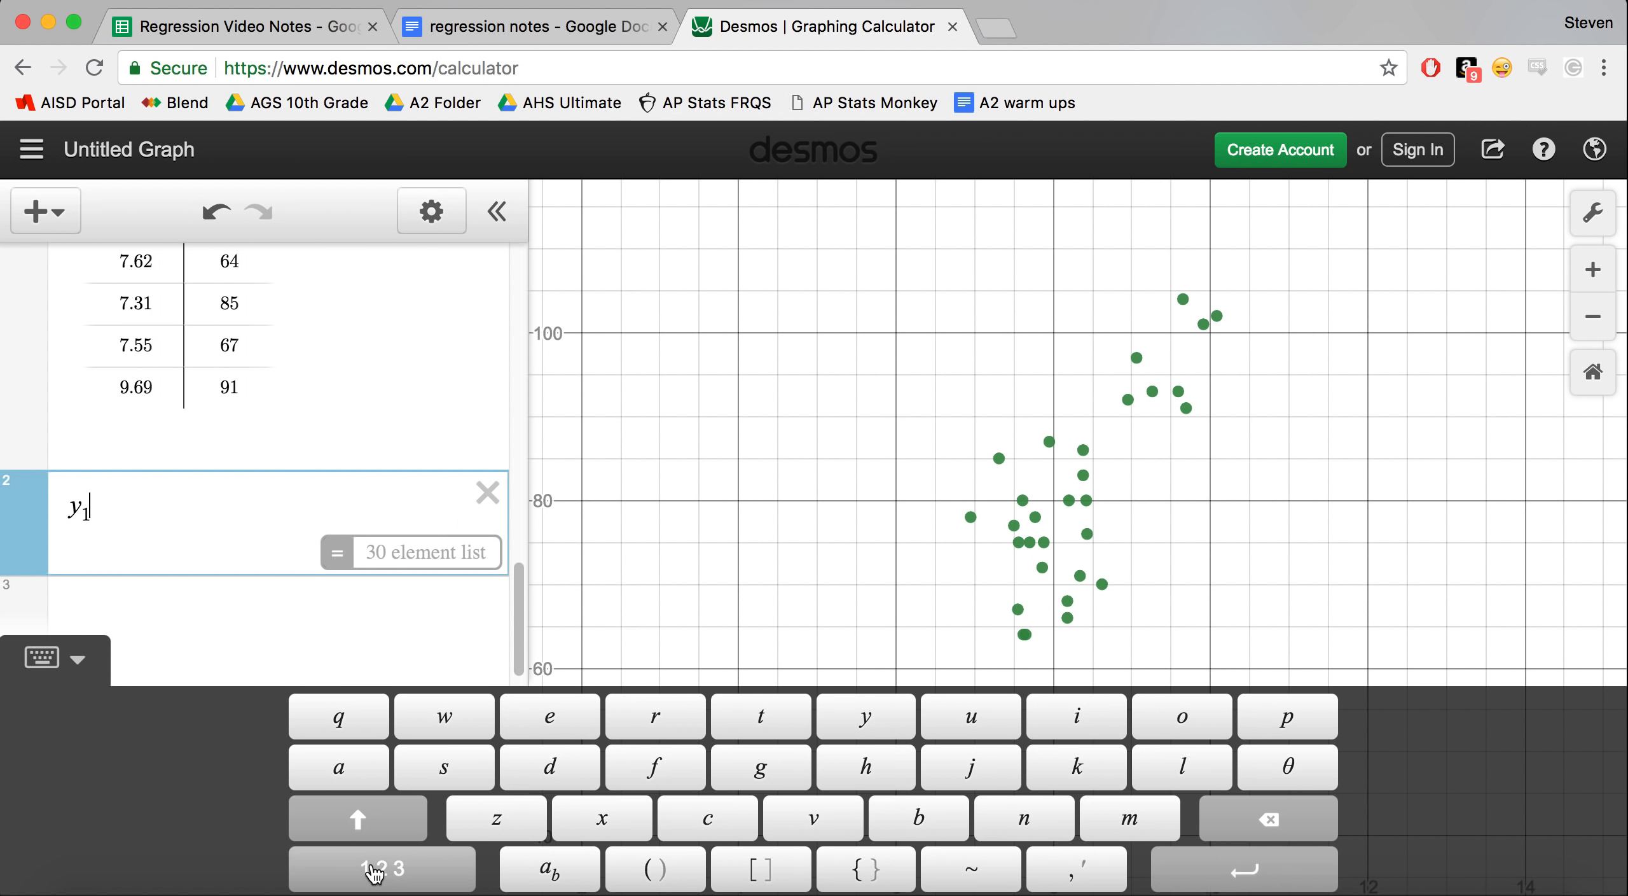
click(989, 883)
key(BackSpace)
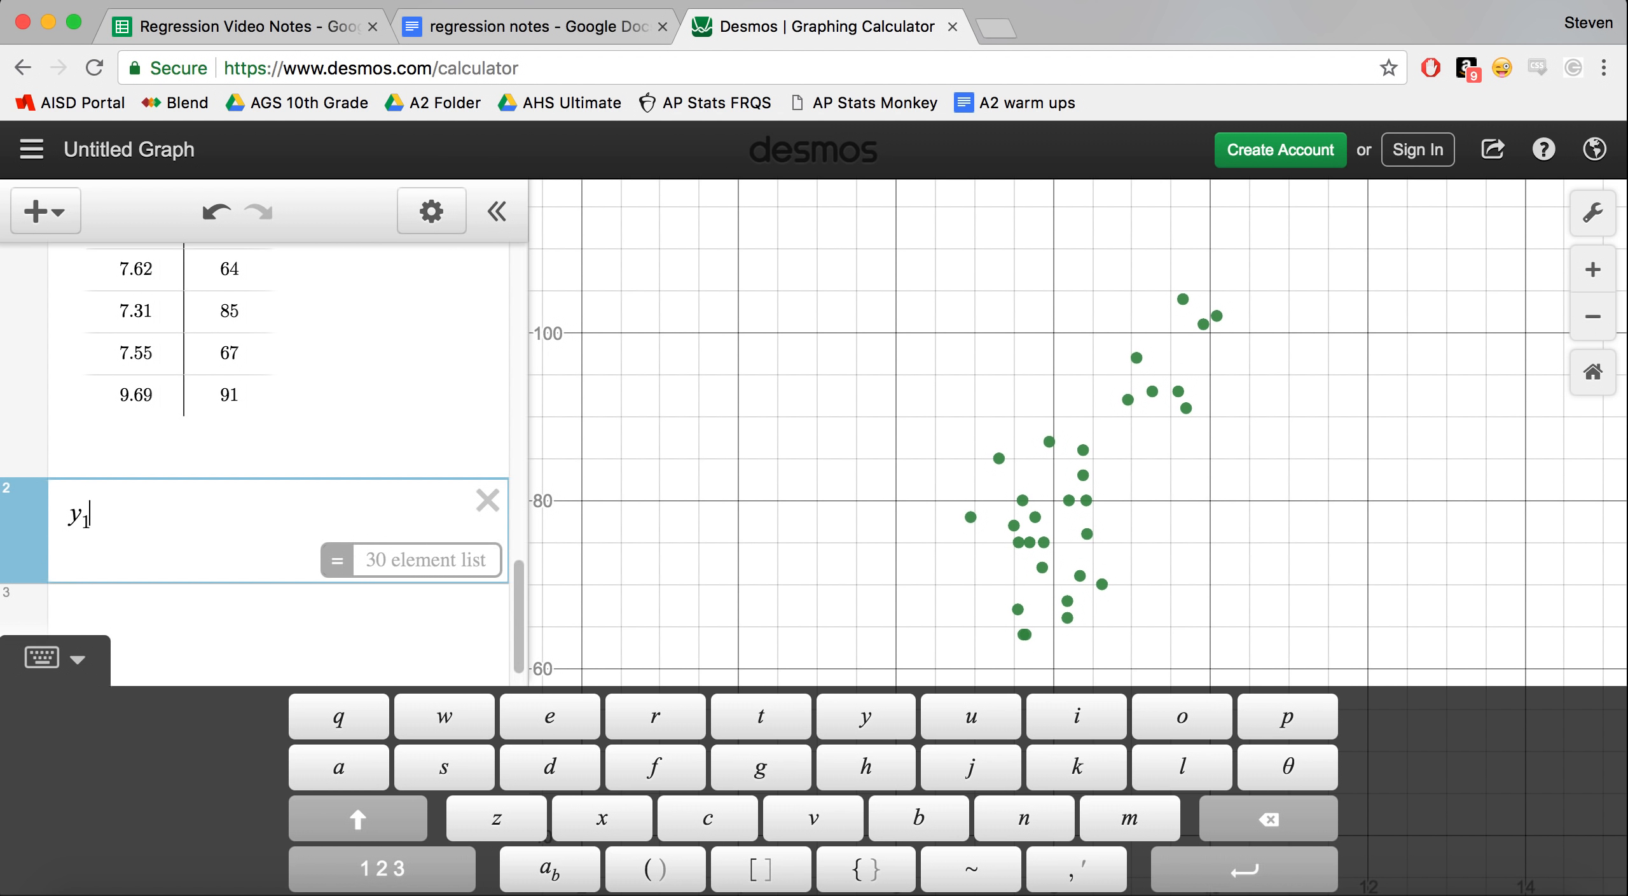
text(~)
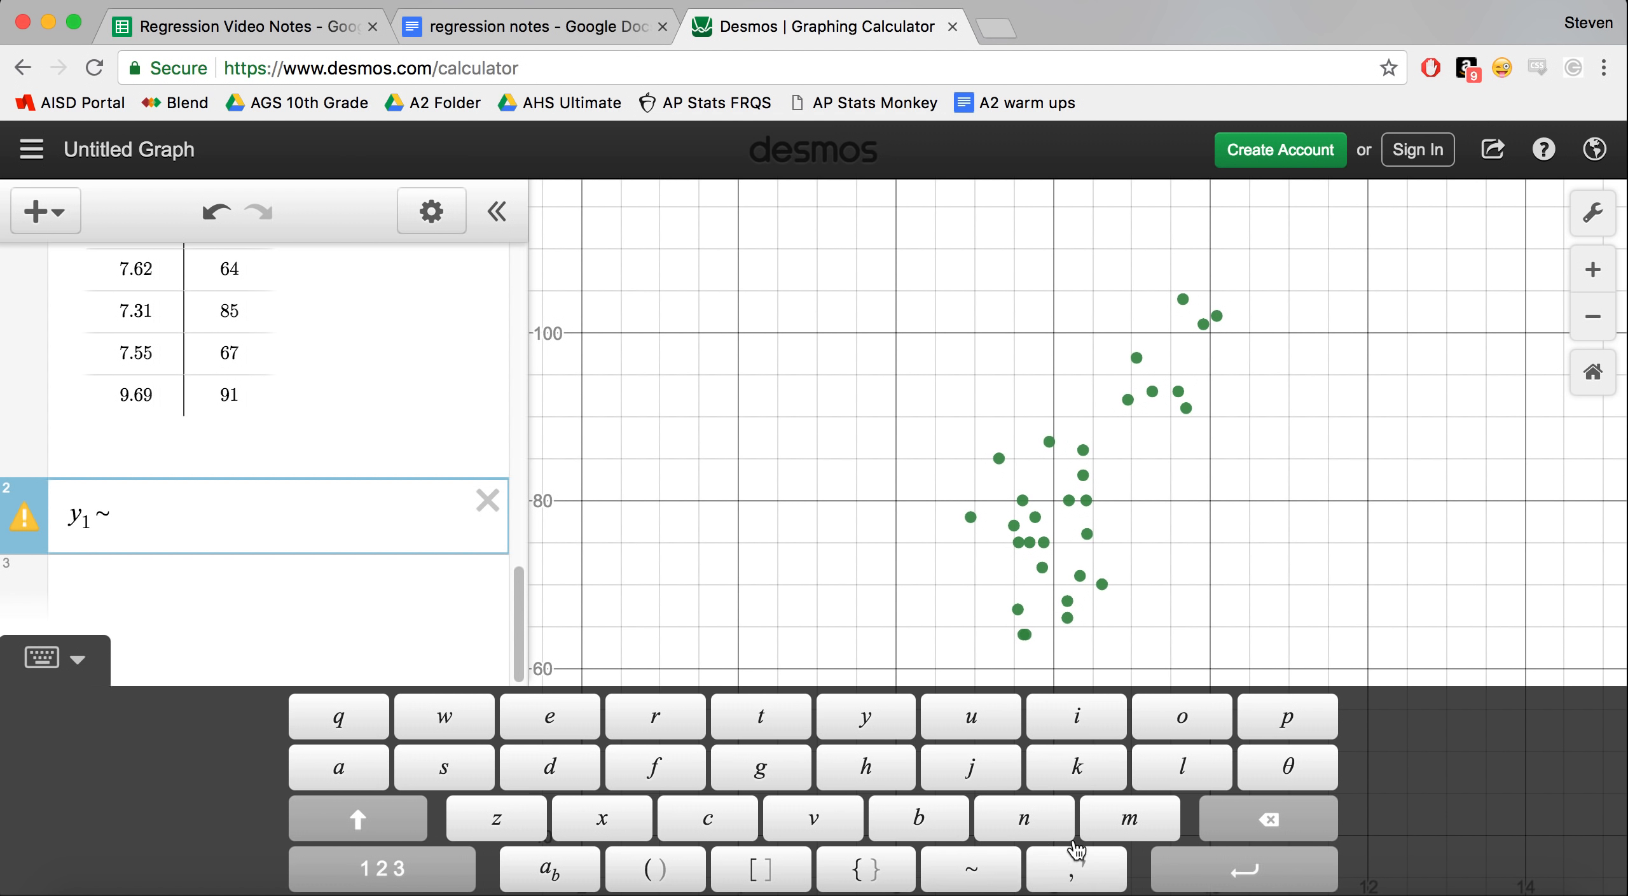
key(BackSpace)
click(993, 875)
Write the example equation y = mx + b in a third expression line and remove that line.
click(358, 620)
text(y=)
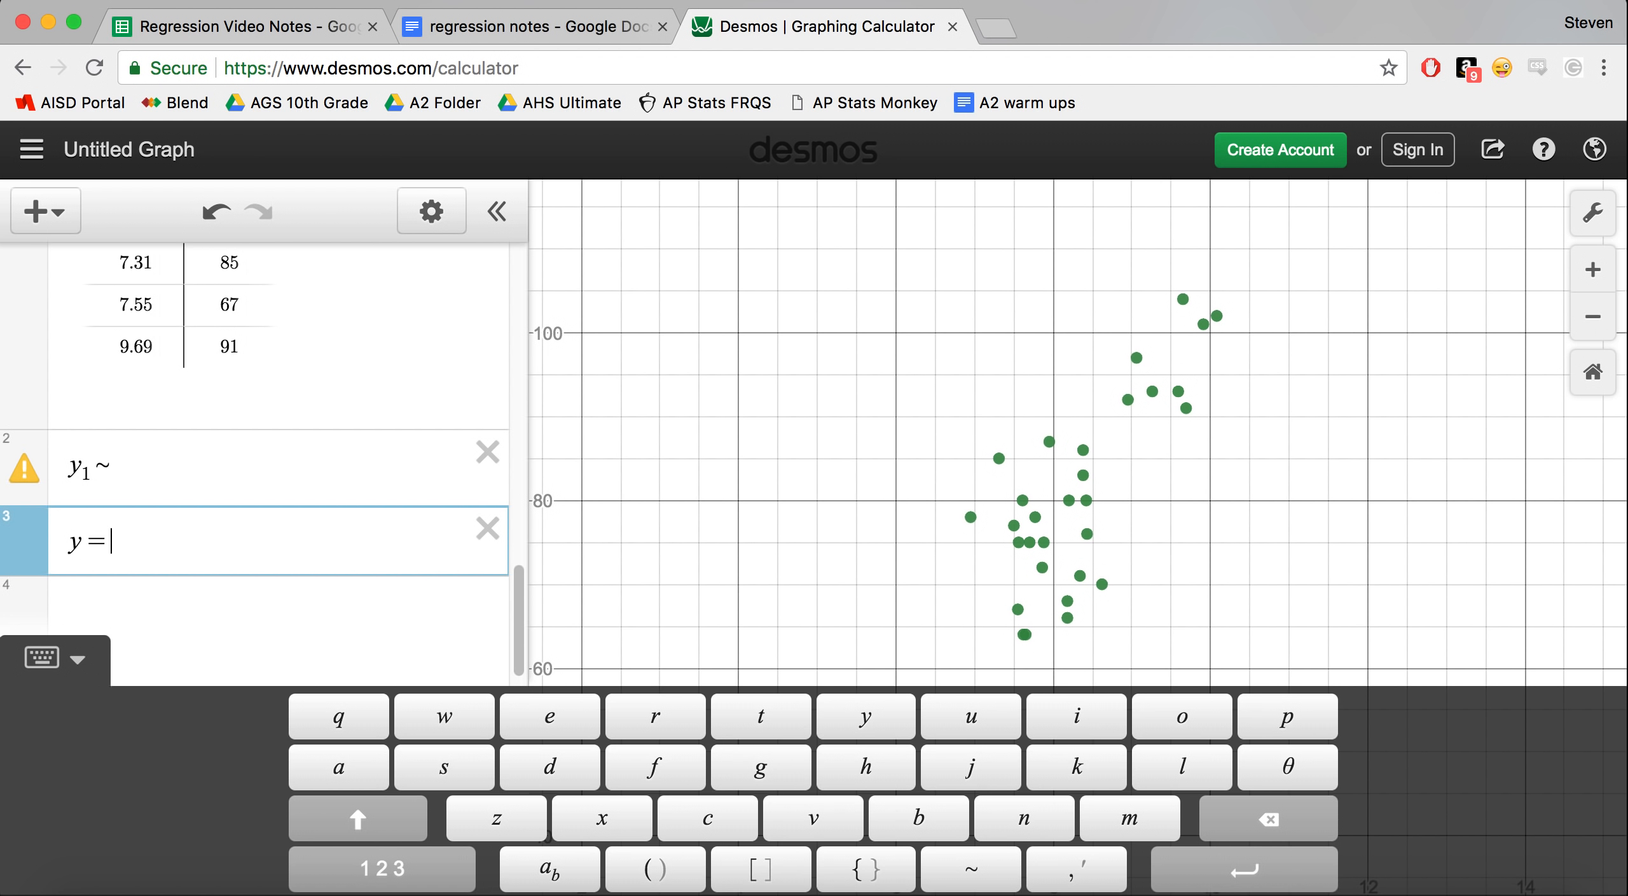
text(mx+b)
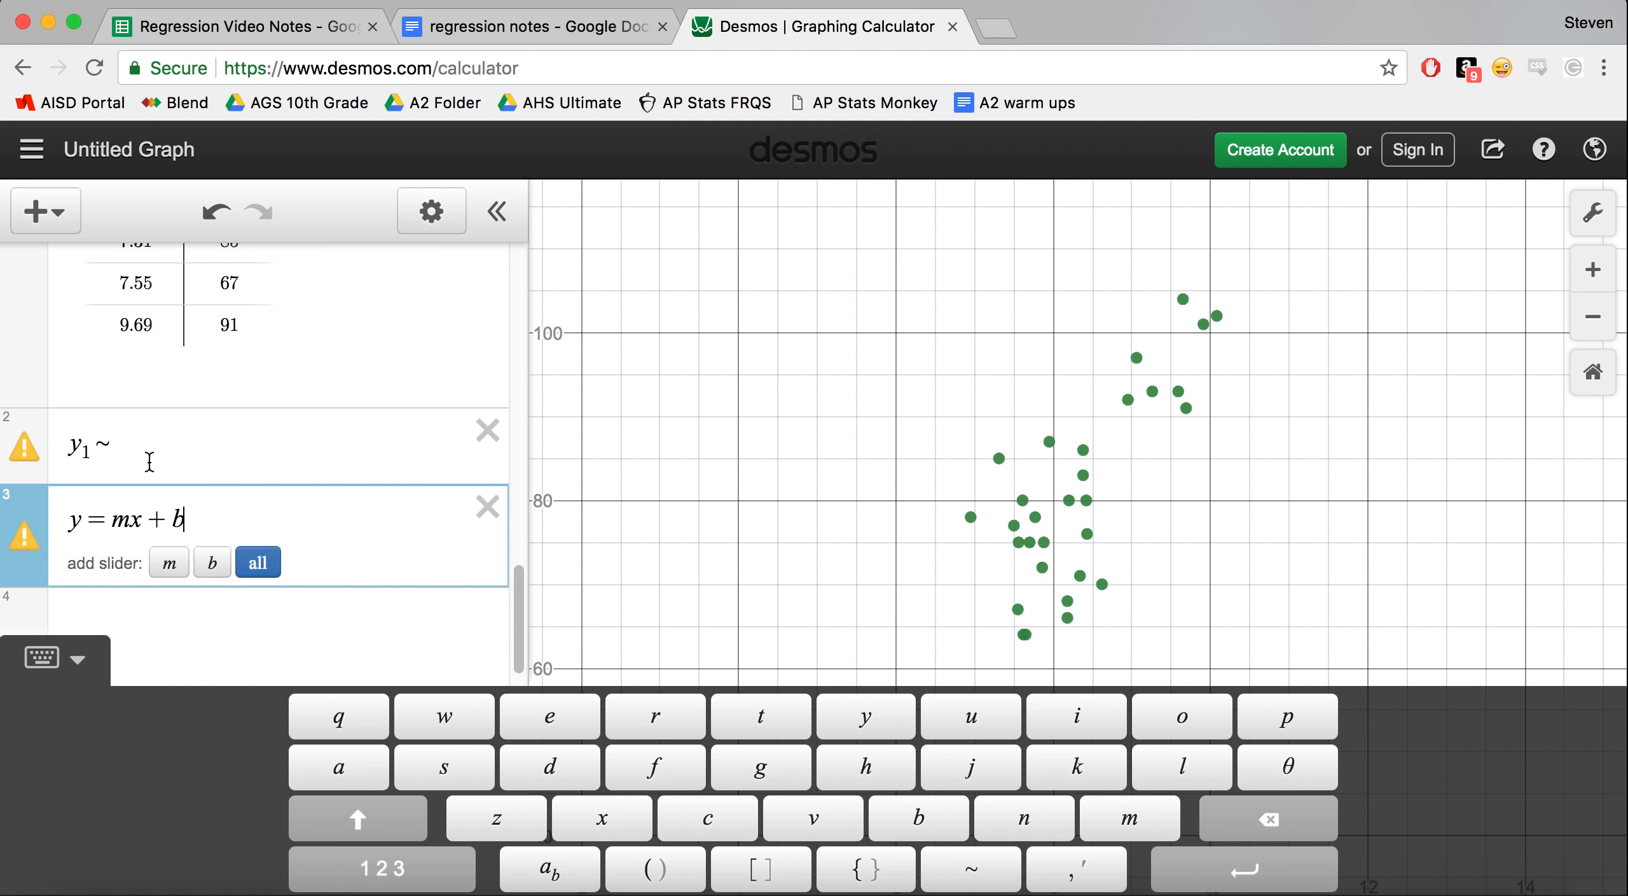
click(487, 507)
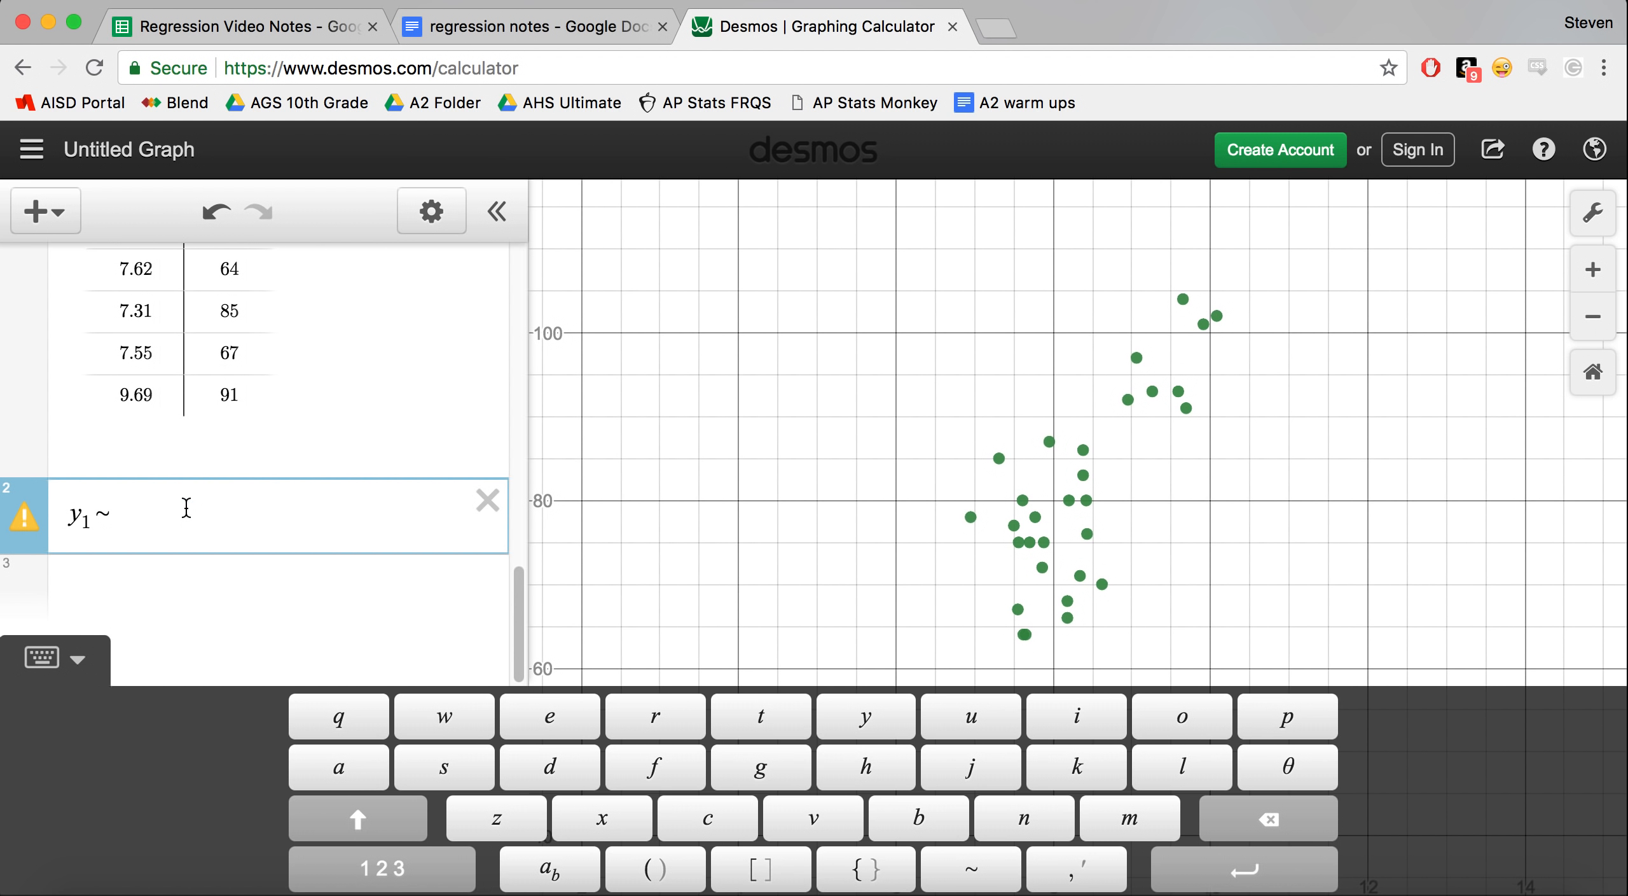
Complete the linear regression as y₁ ~ mx₁ + b and hide the on-screen keypad.
text(mx_)
text(1 )
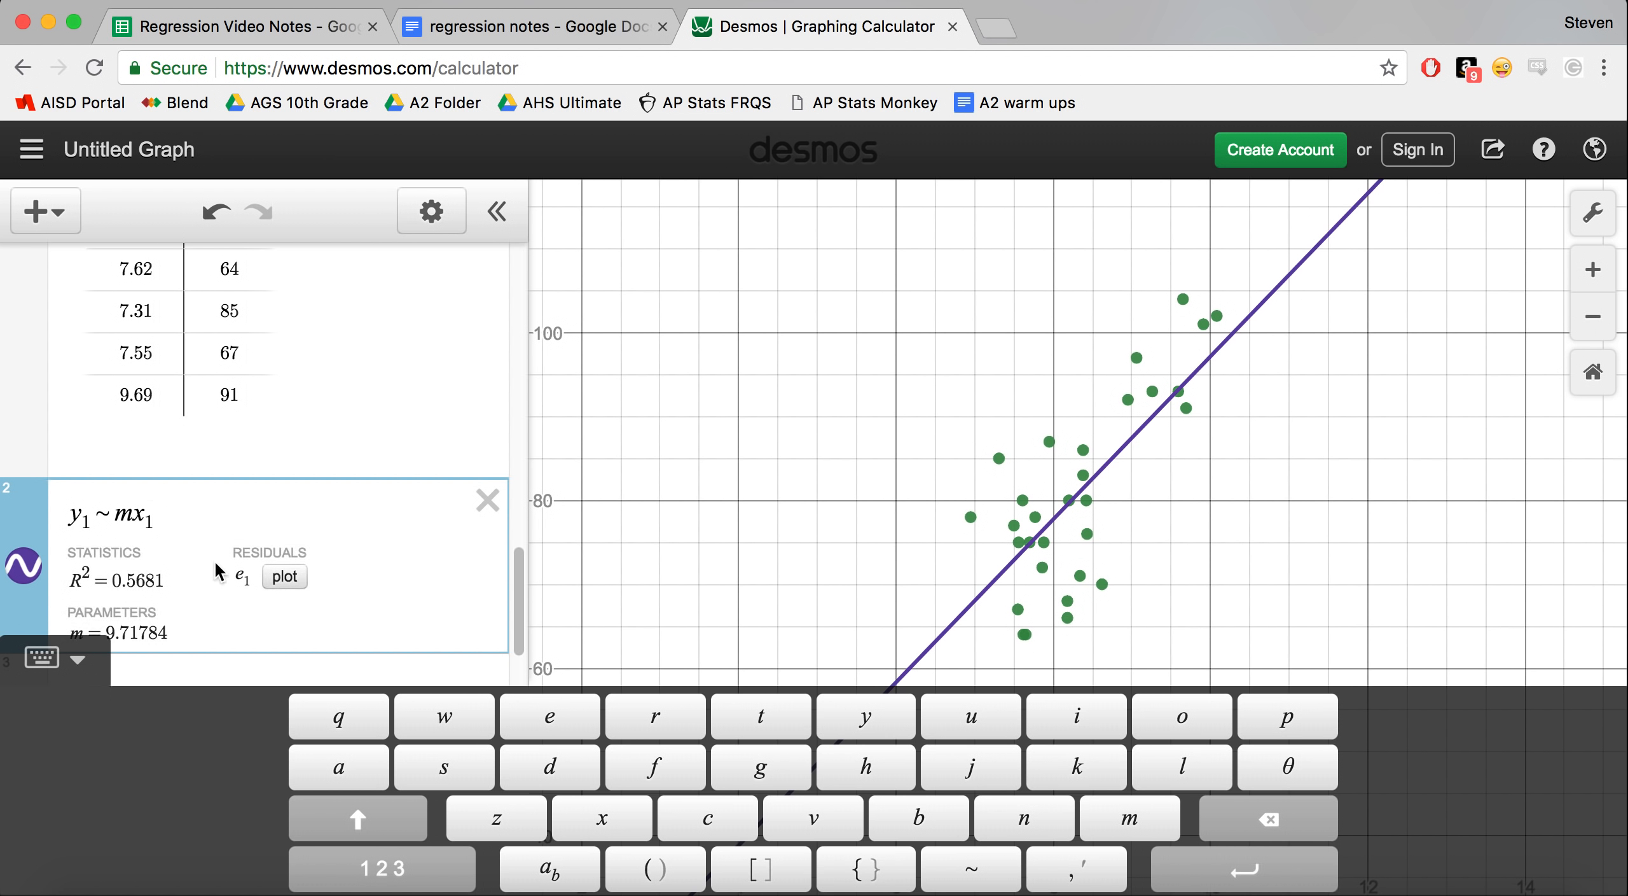
text(+ b)
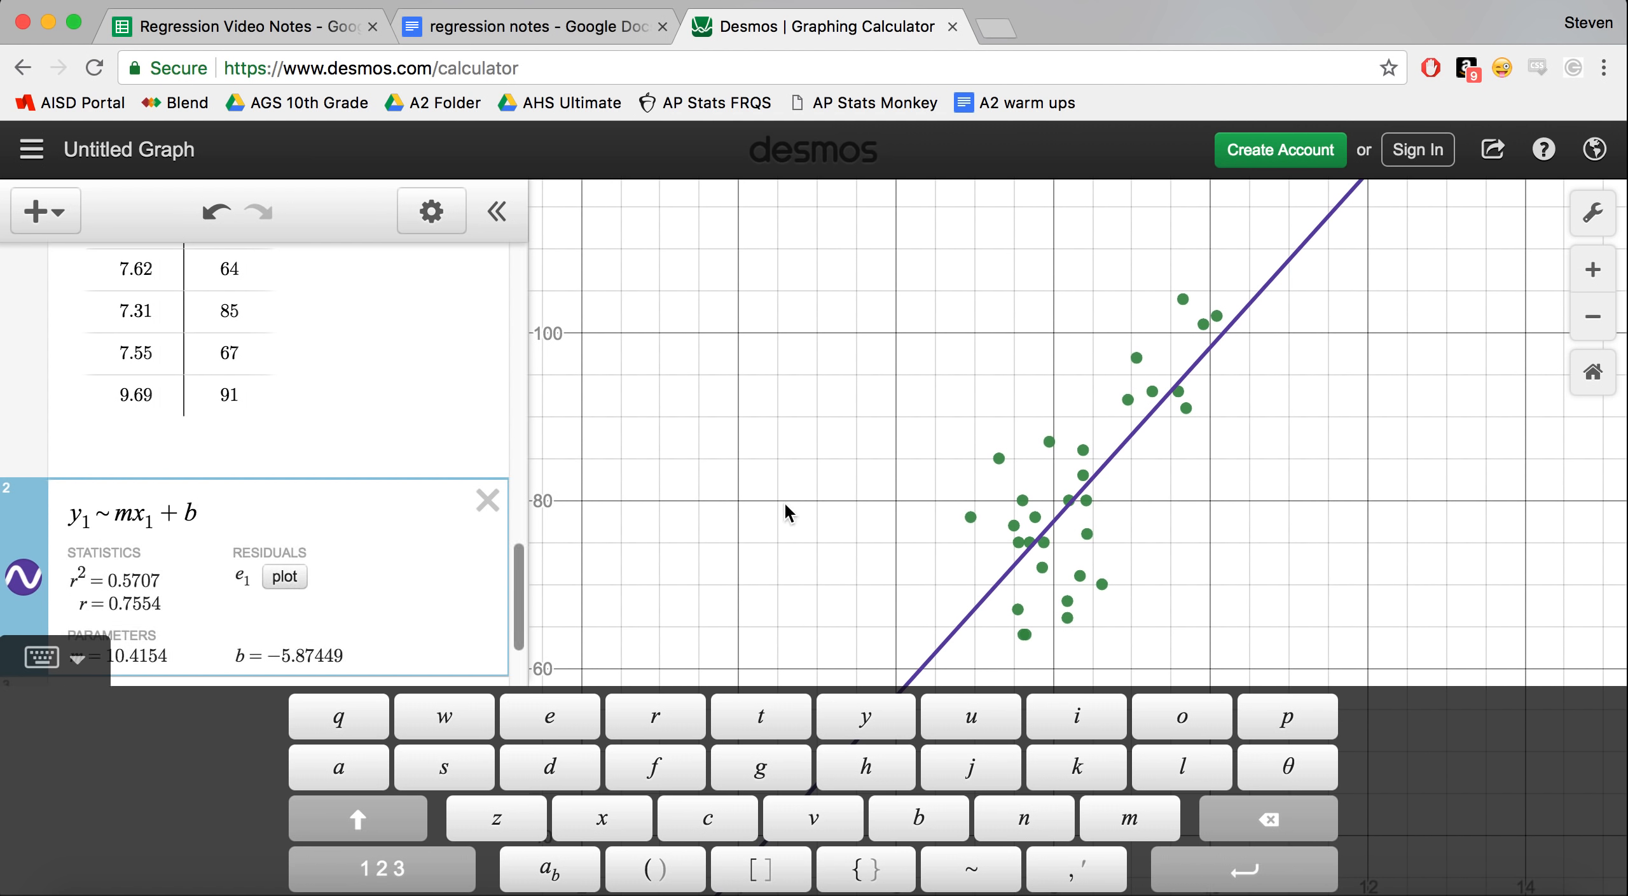
click(64, 658)
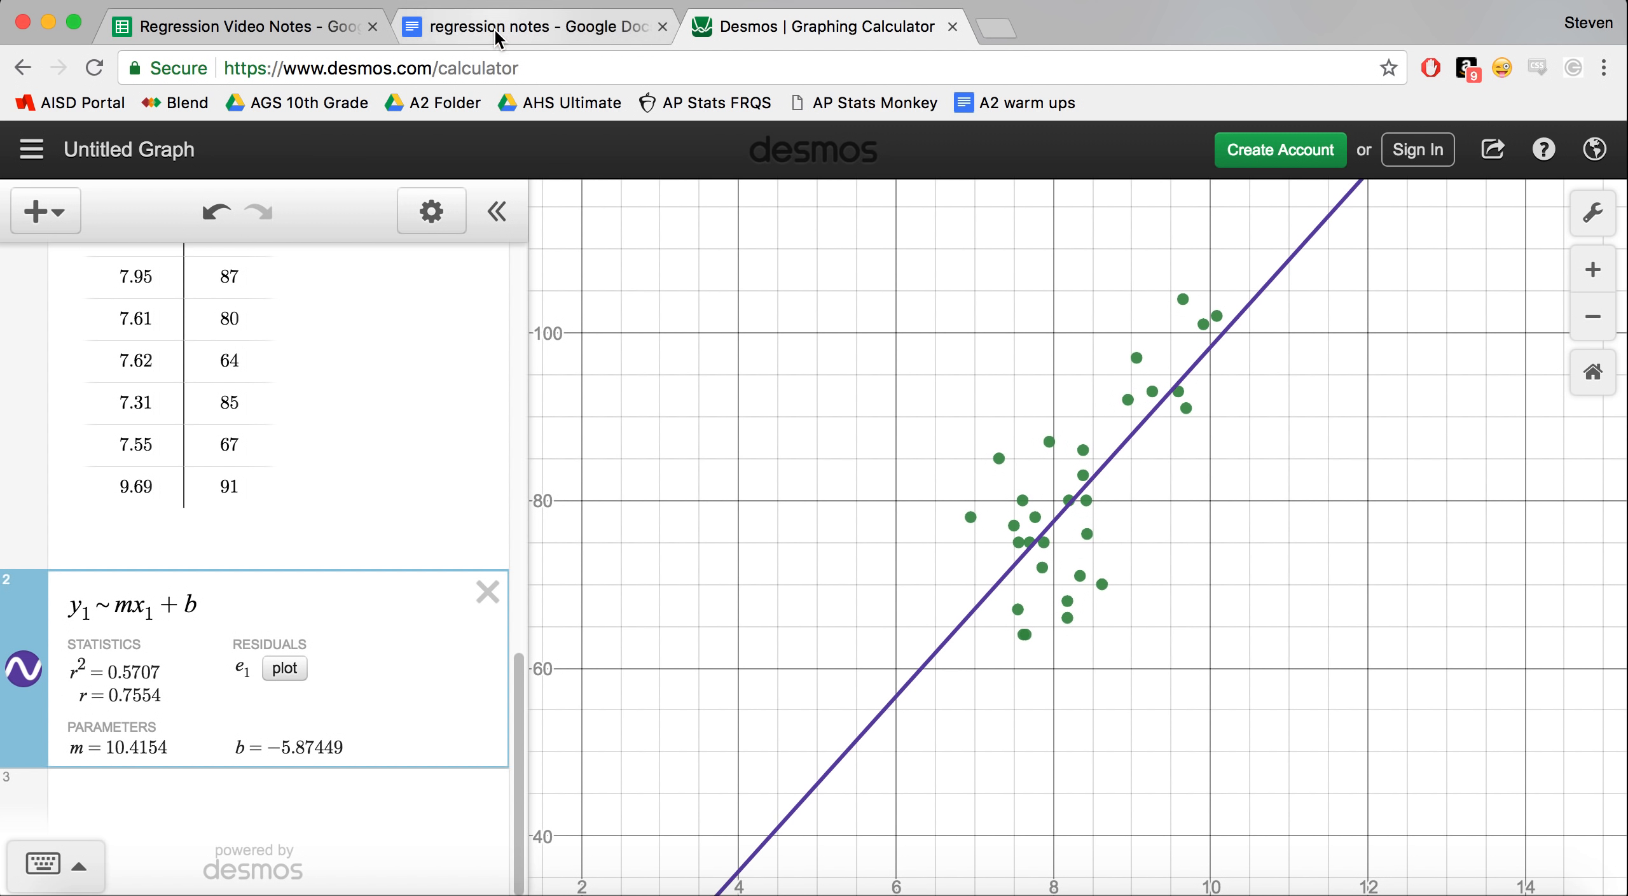
Capture a screenshot of the regression statistics block and place the image in the regression notes Google Doc.
key(super+shift+4)
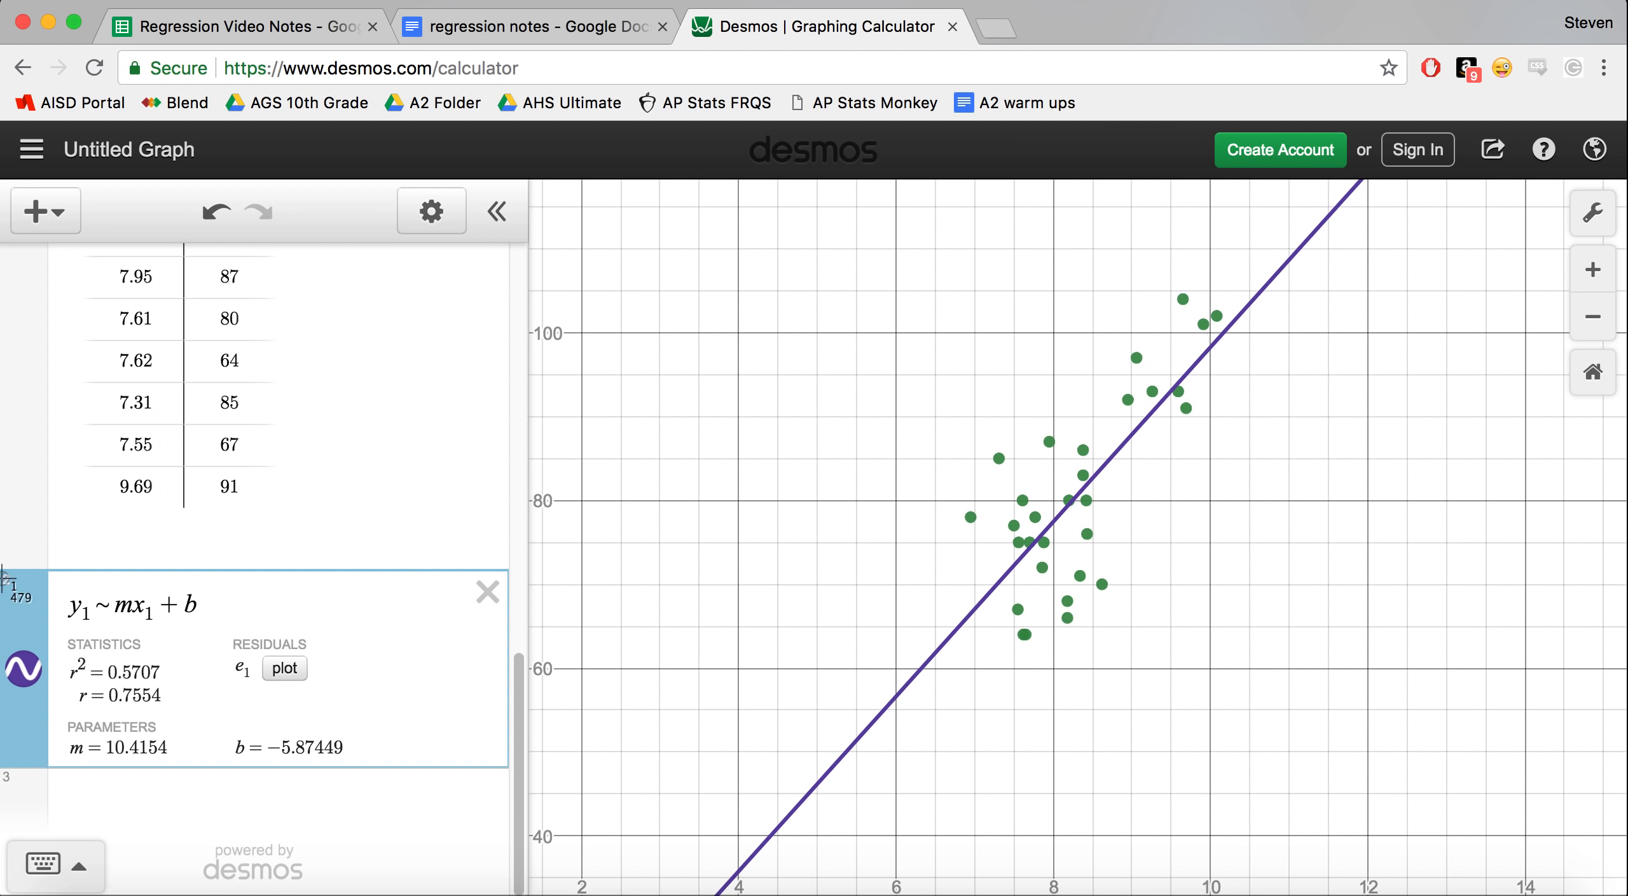
drag(0, 568, 510, 766)
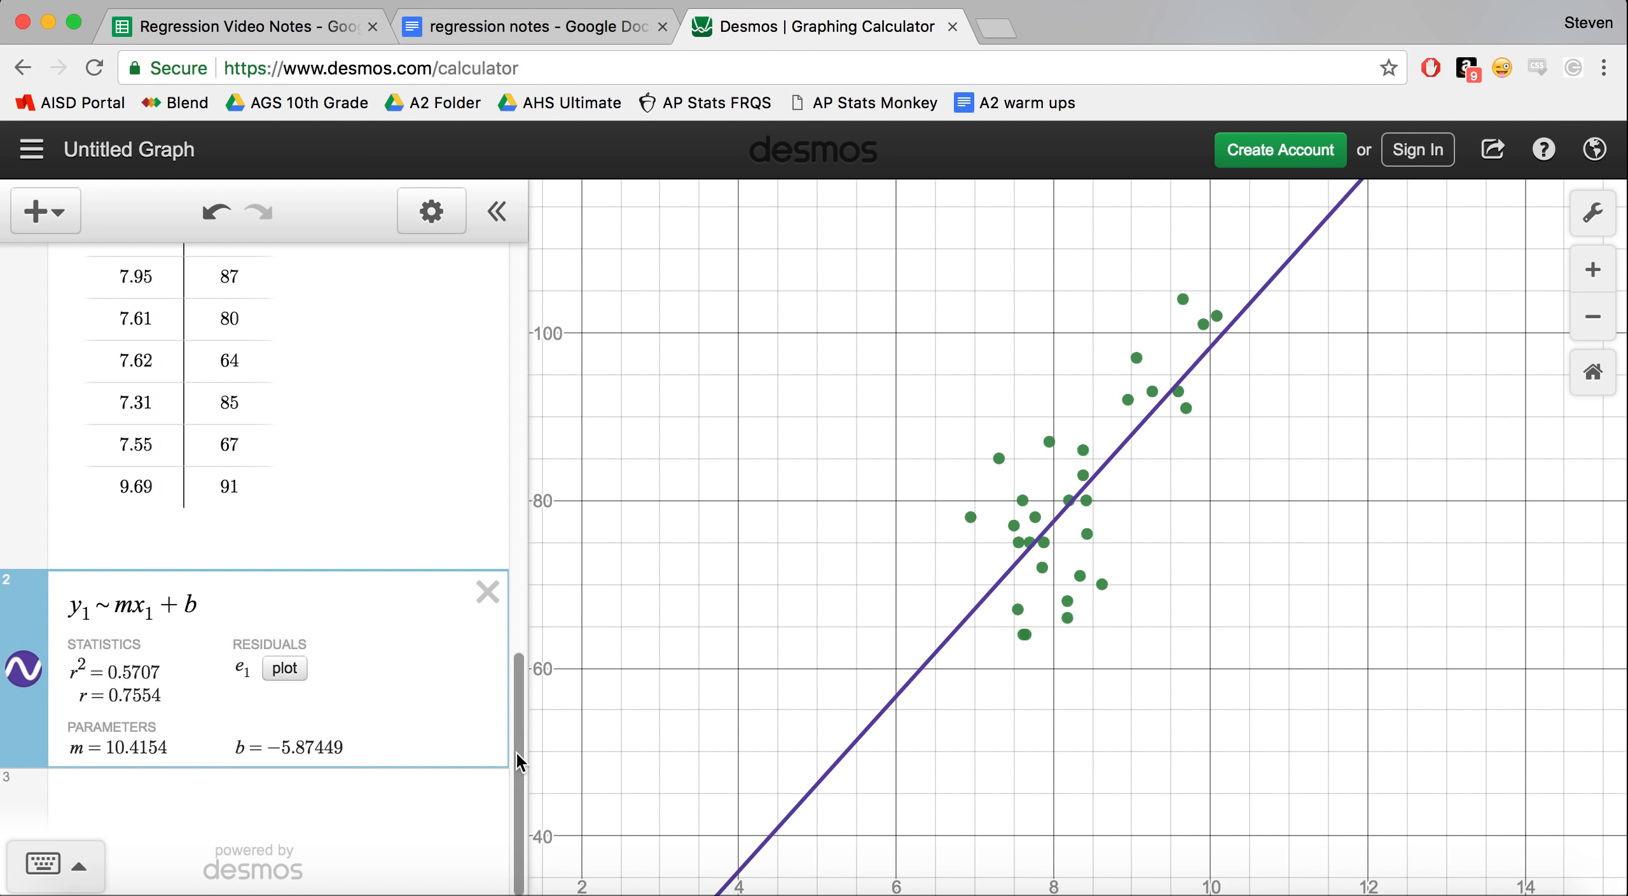
click(570, 28)
drag(1623, 470, 1269, 474)
drag(1389, 334, 570, 517)
drag(1268, 519, 1625, 522)
click(1009, 659)
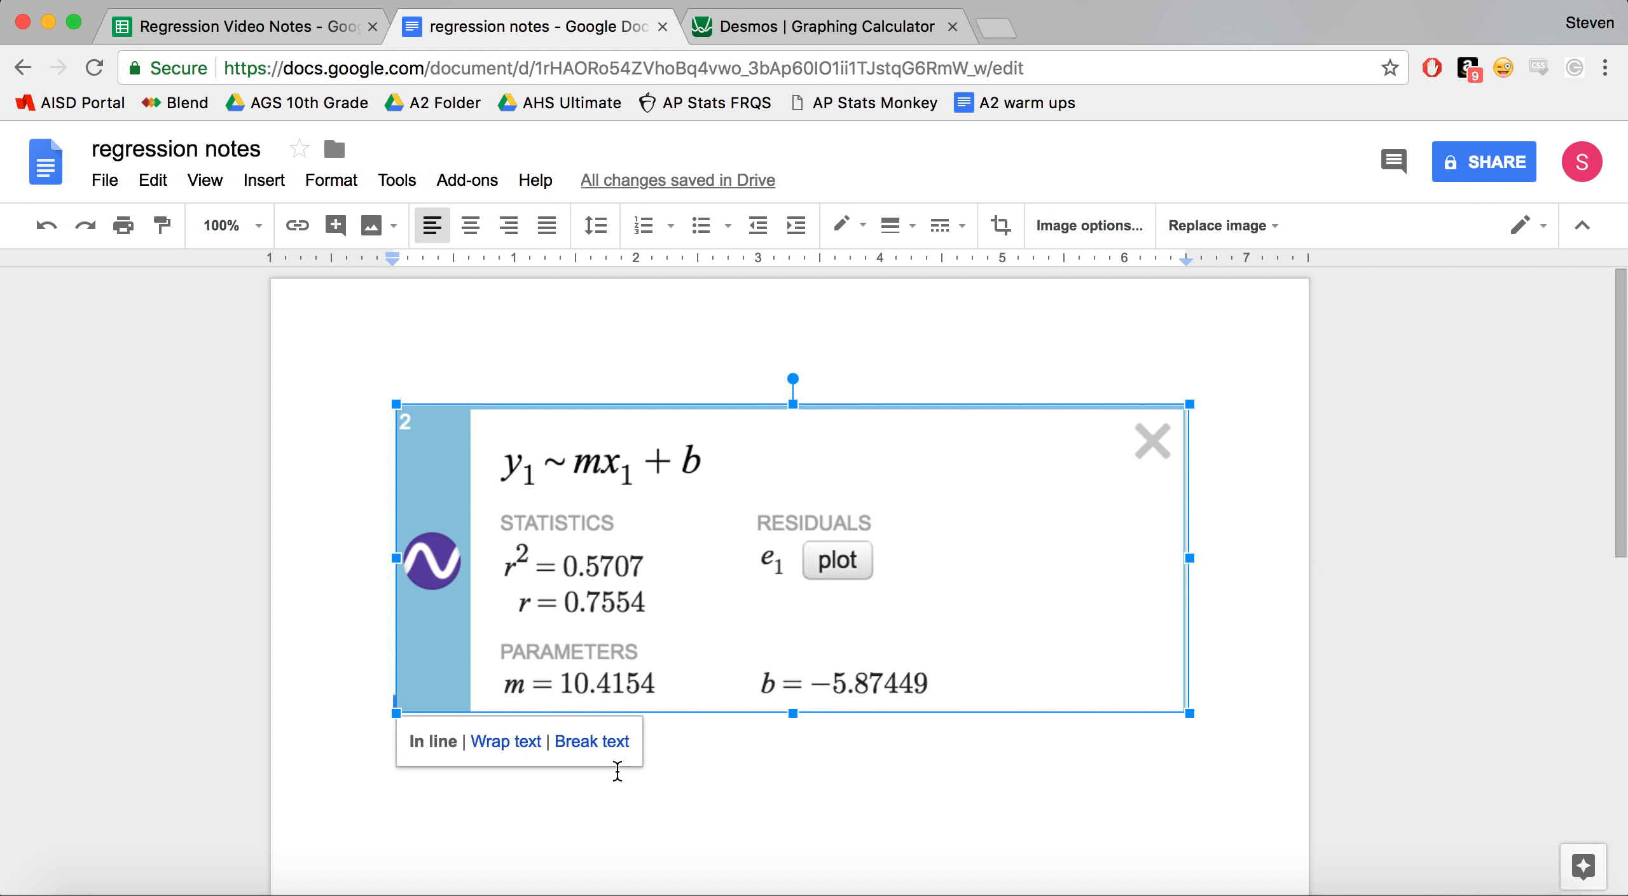
Insert an equation on a new line below the regression image and begin it with "y = 10.".
key(Return)
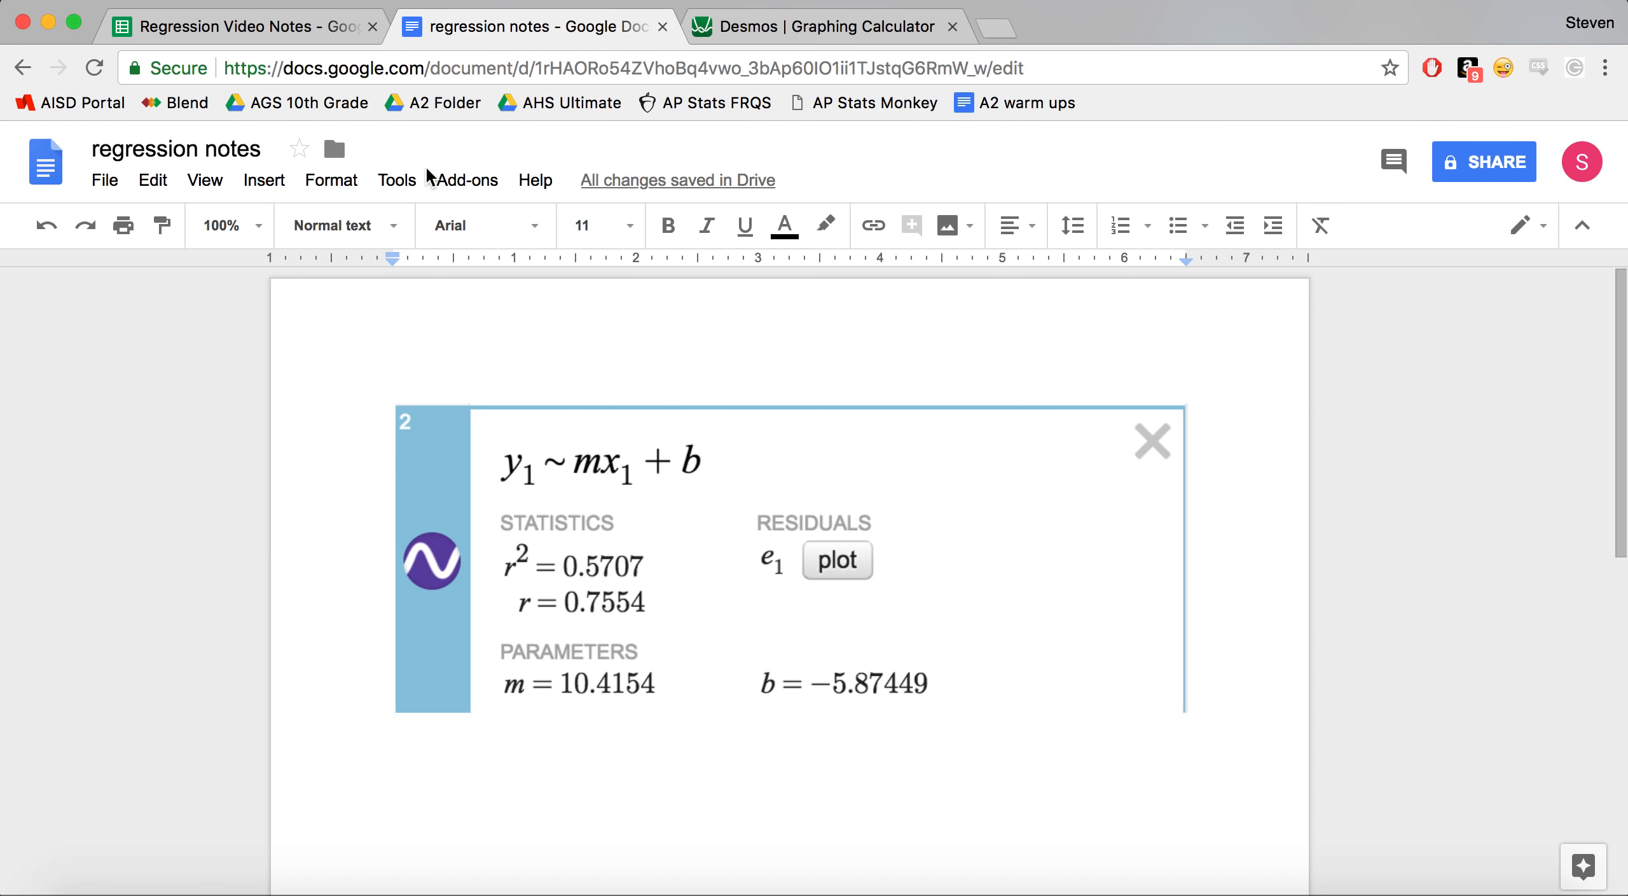
click(254, 181)
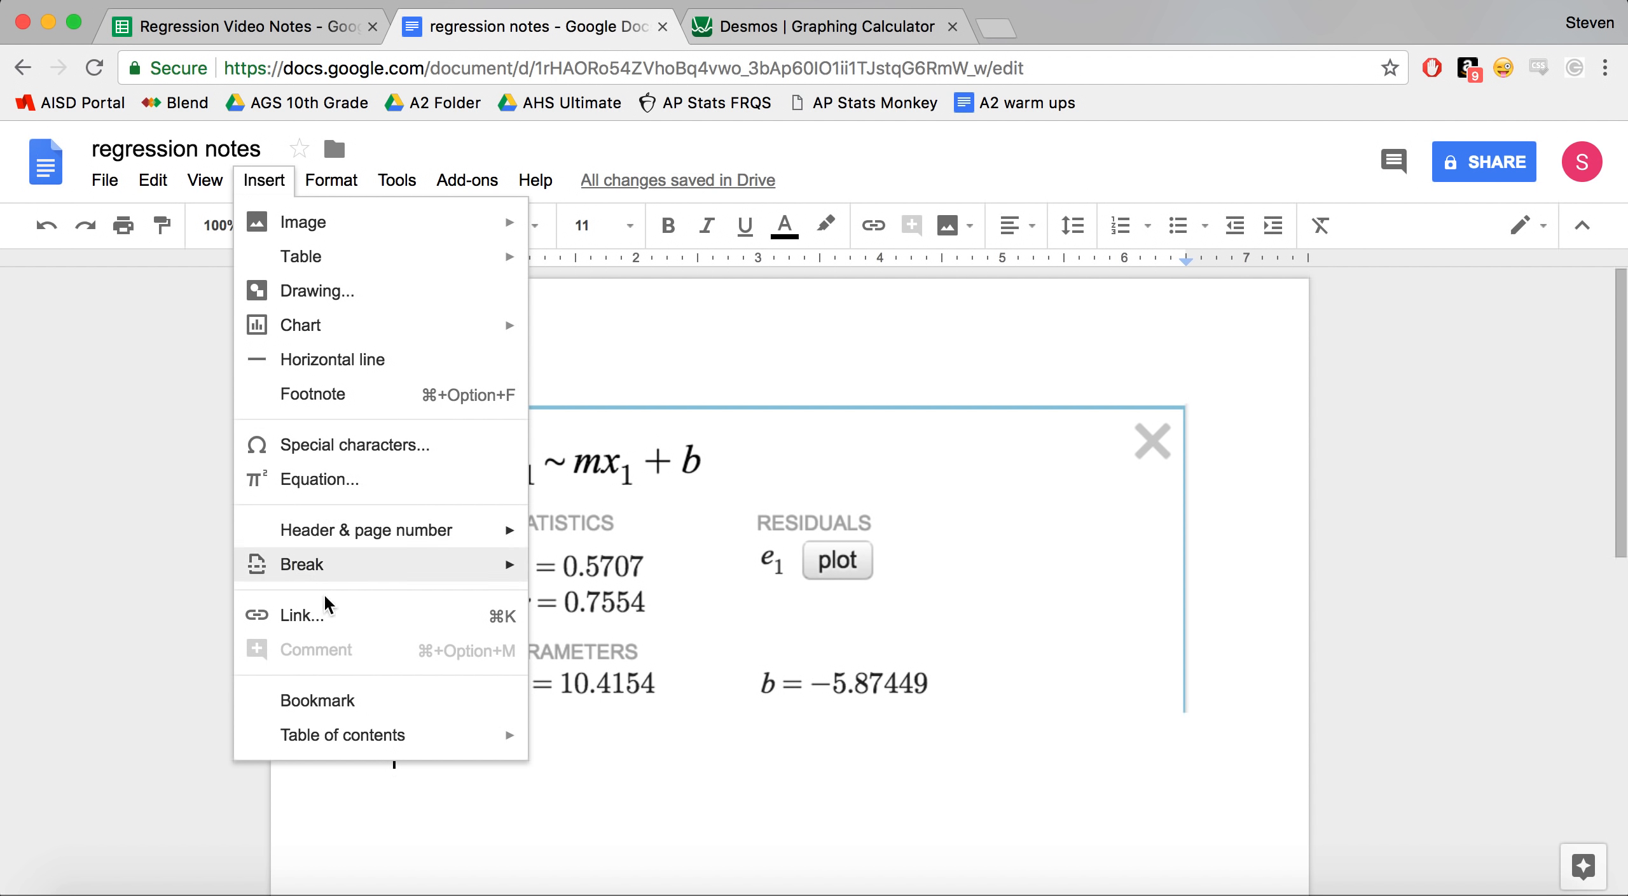
click(386, 480)
text(y)
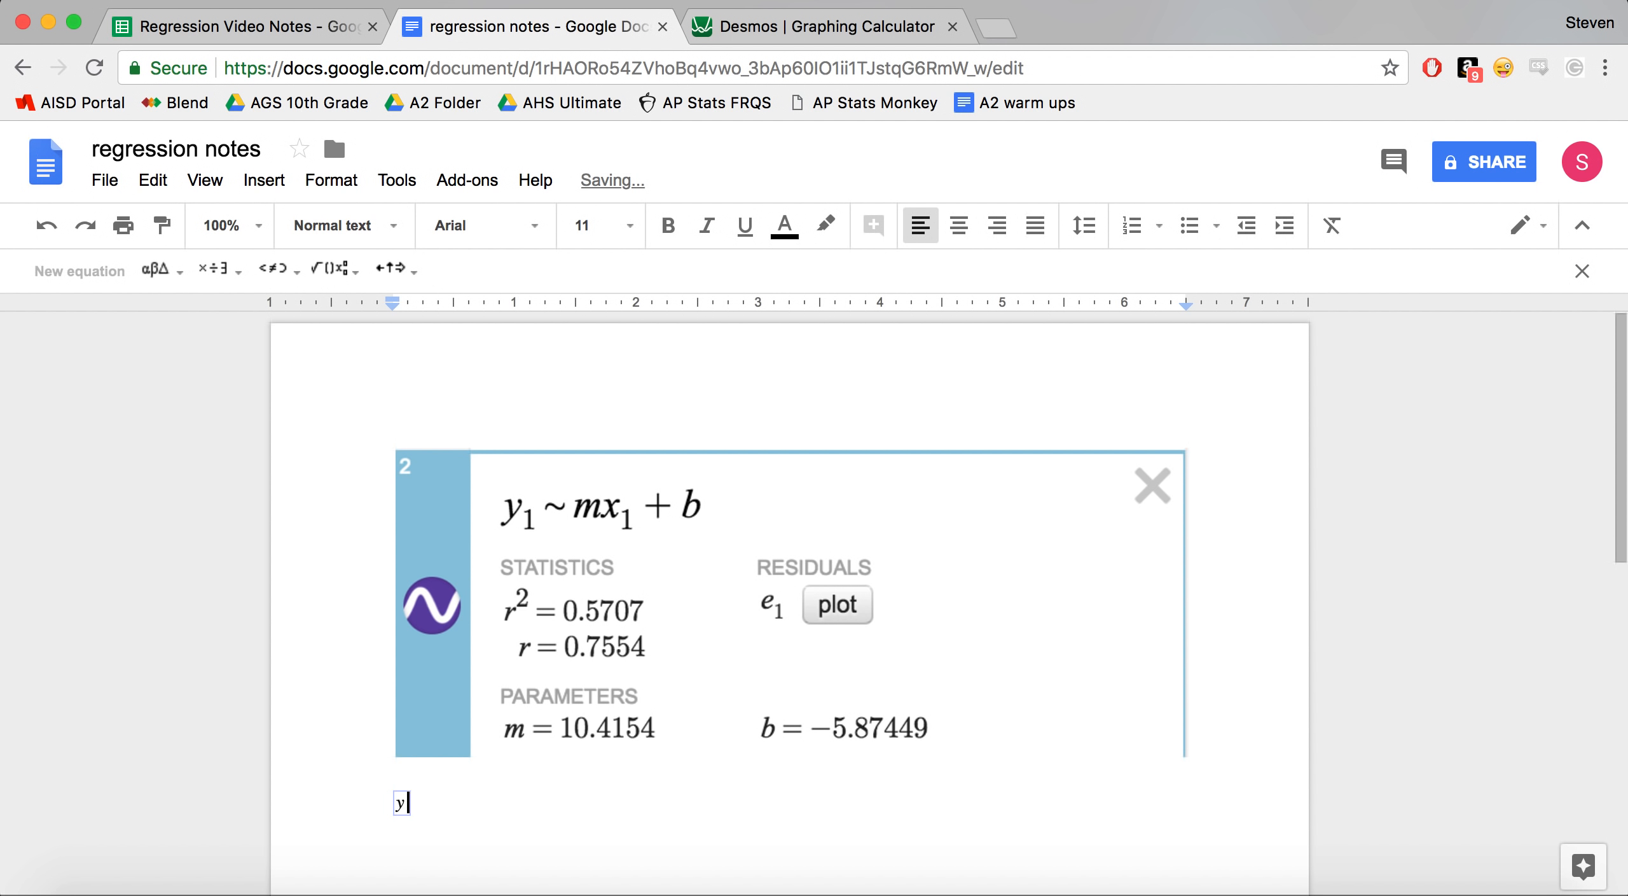
text(_)
key(BackSpace)
text(= )
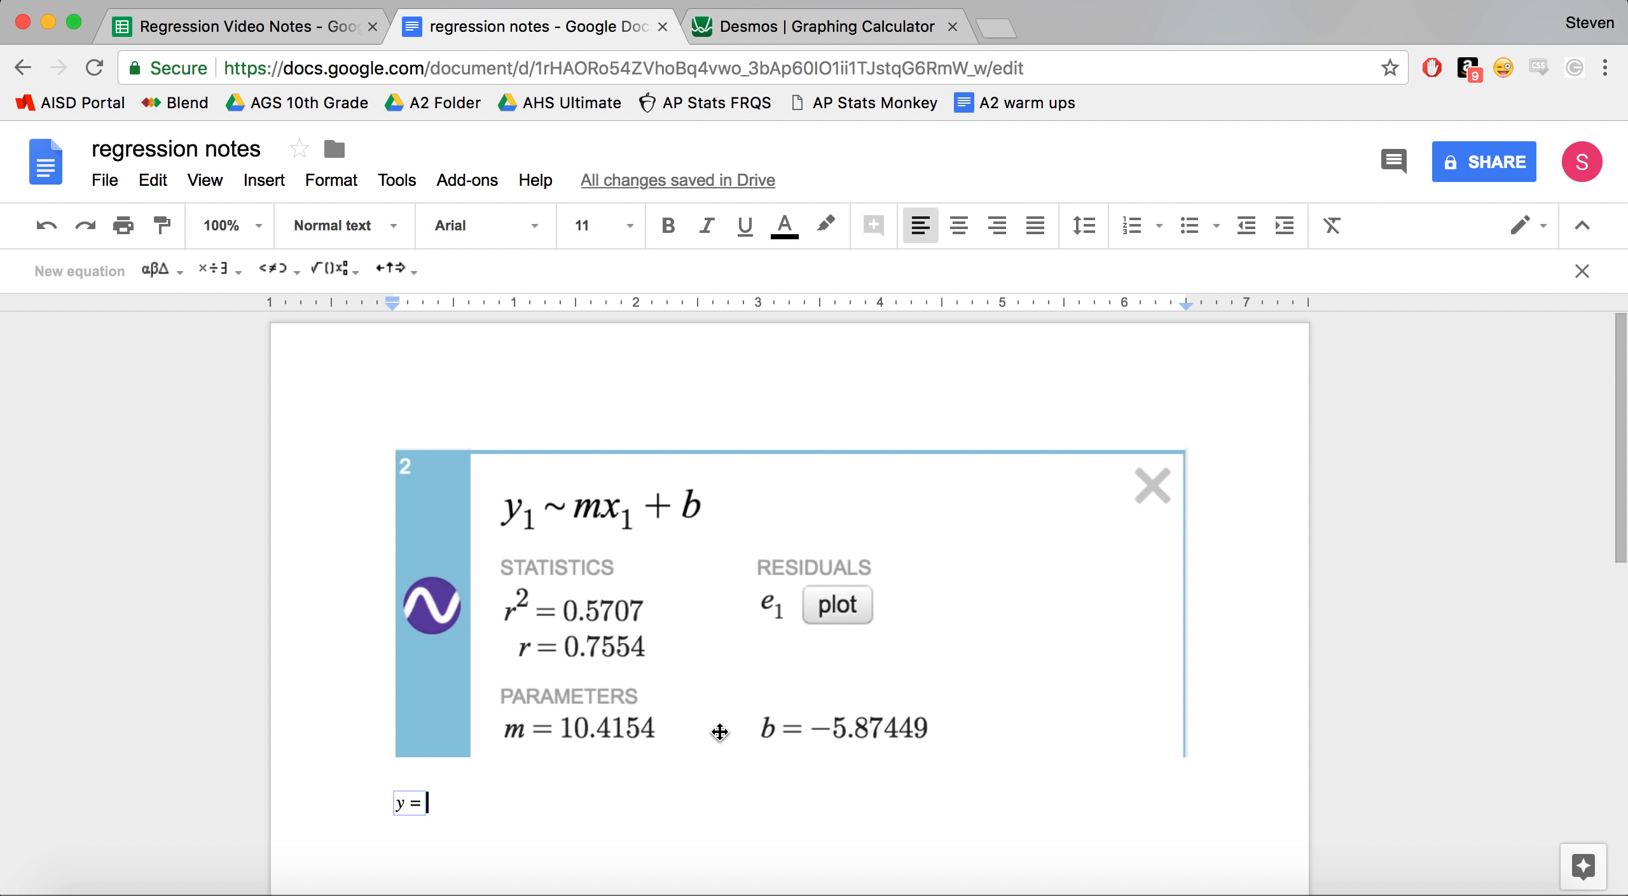
text(10.)
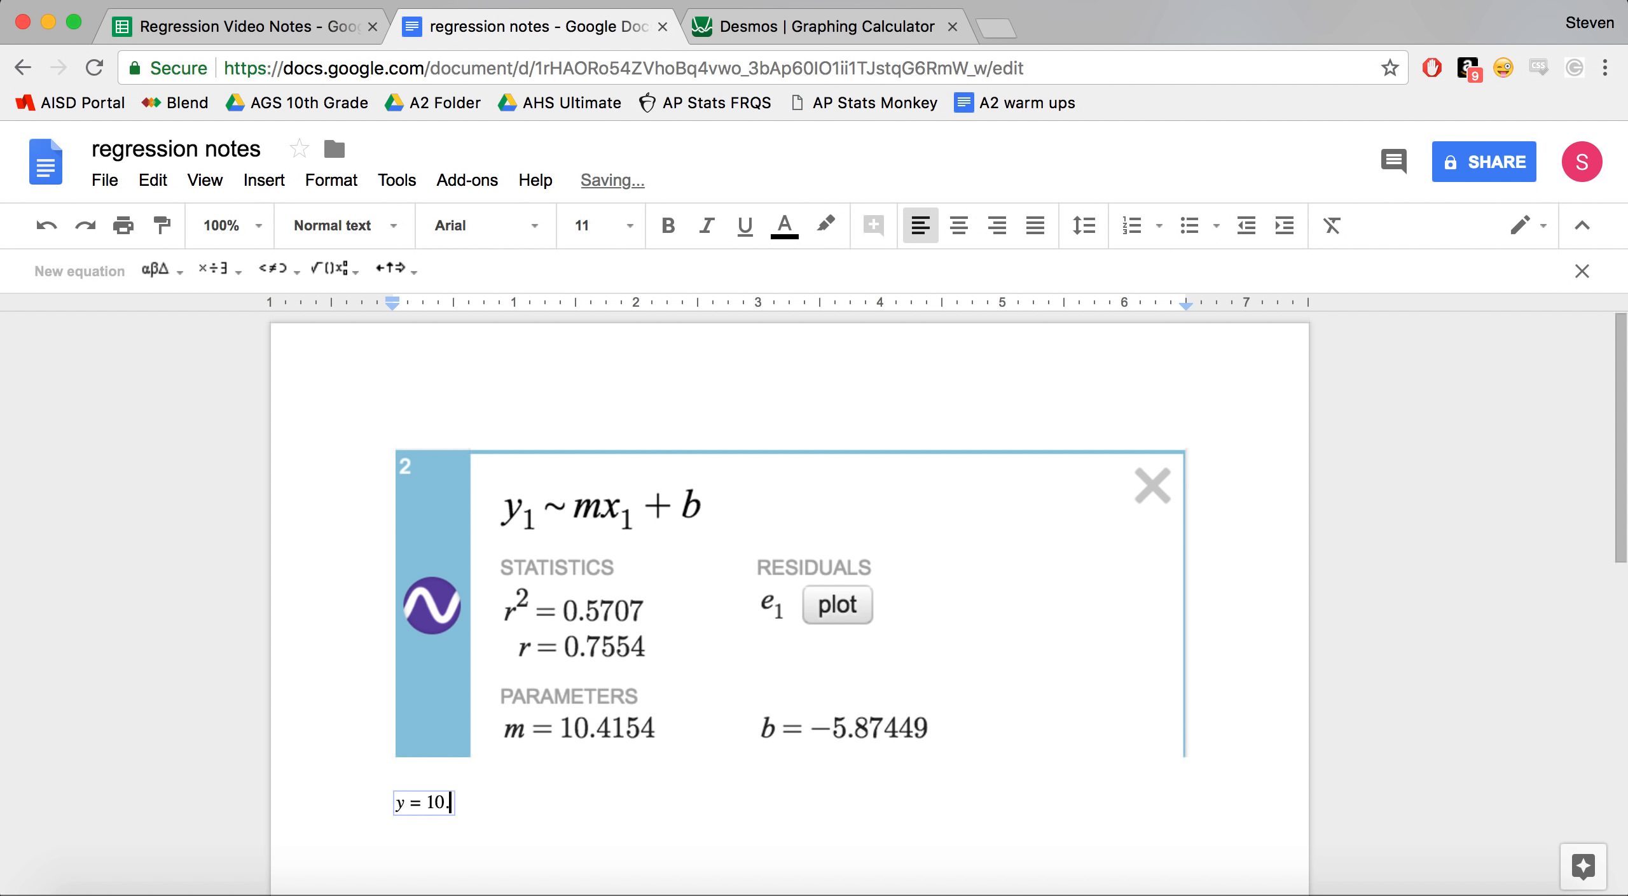
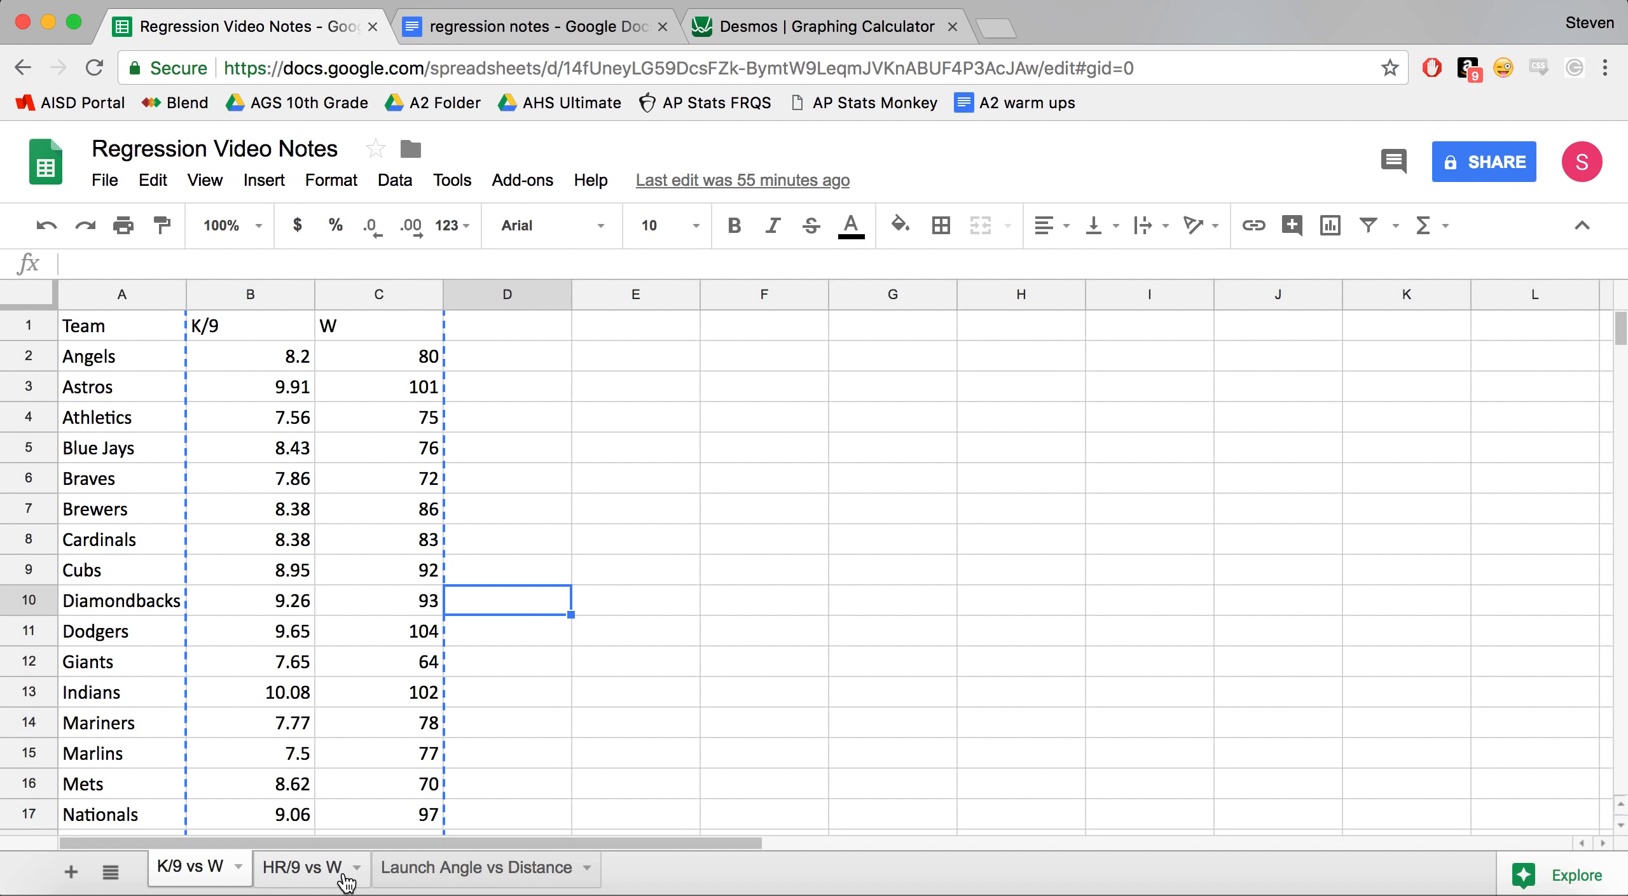
Rename the "HR/9 vs W" sheet in the Regression Video Notes spreadsheet as "GB vs W".
click(308, 875)
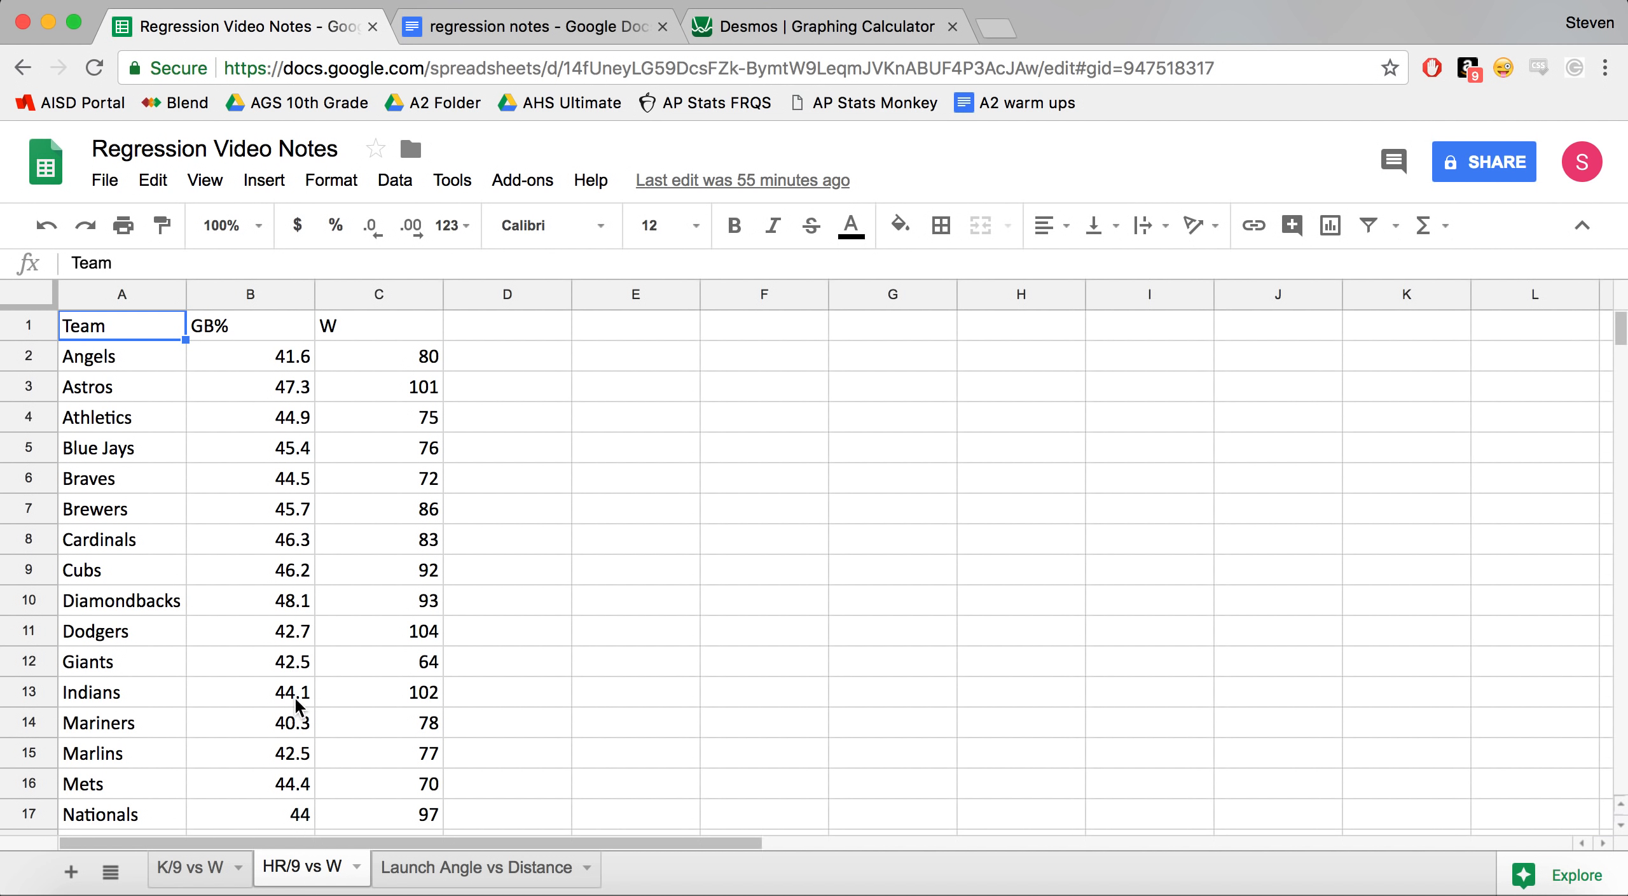
click(357, 866)
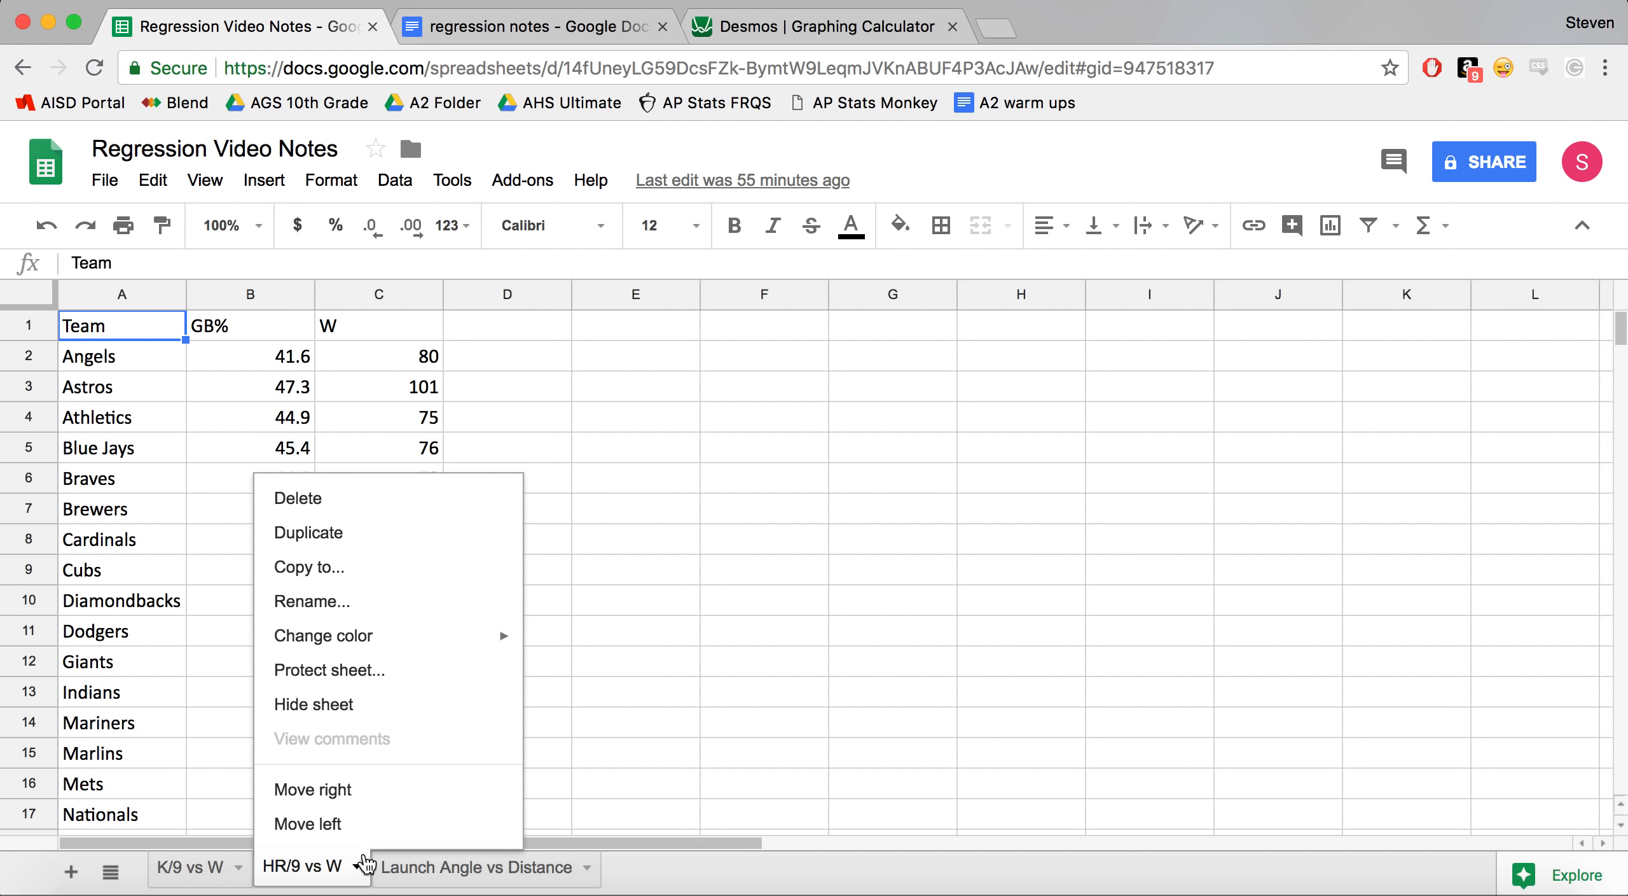
click(327, 603)
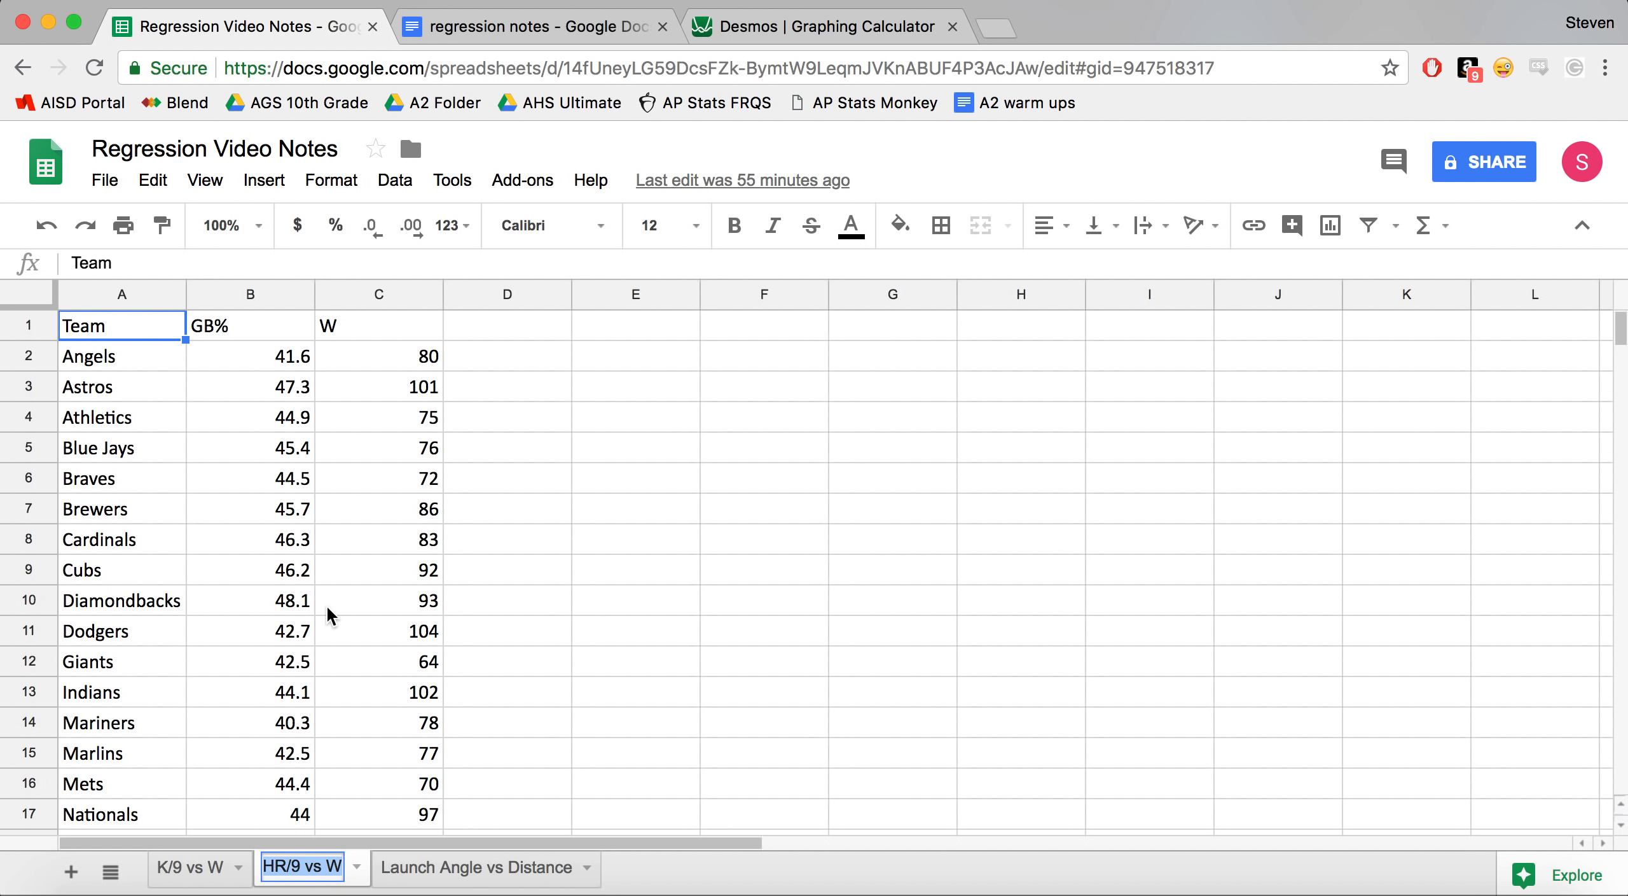
text(GB vs W)
key(Return)
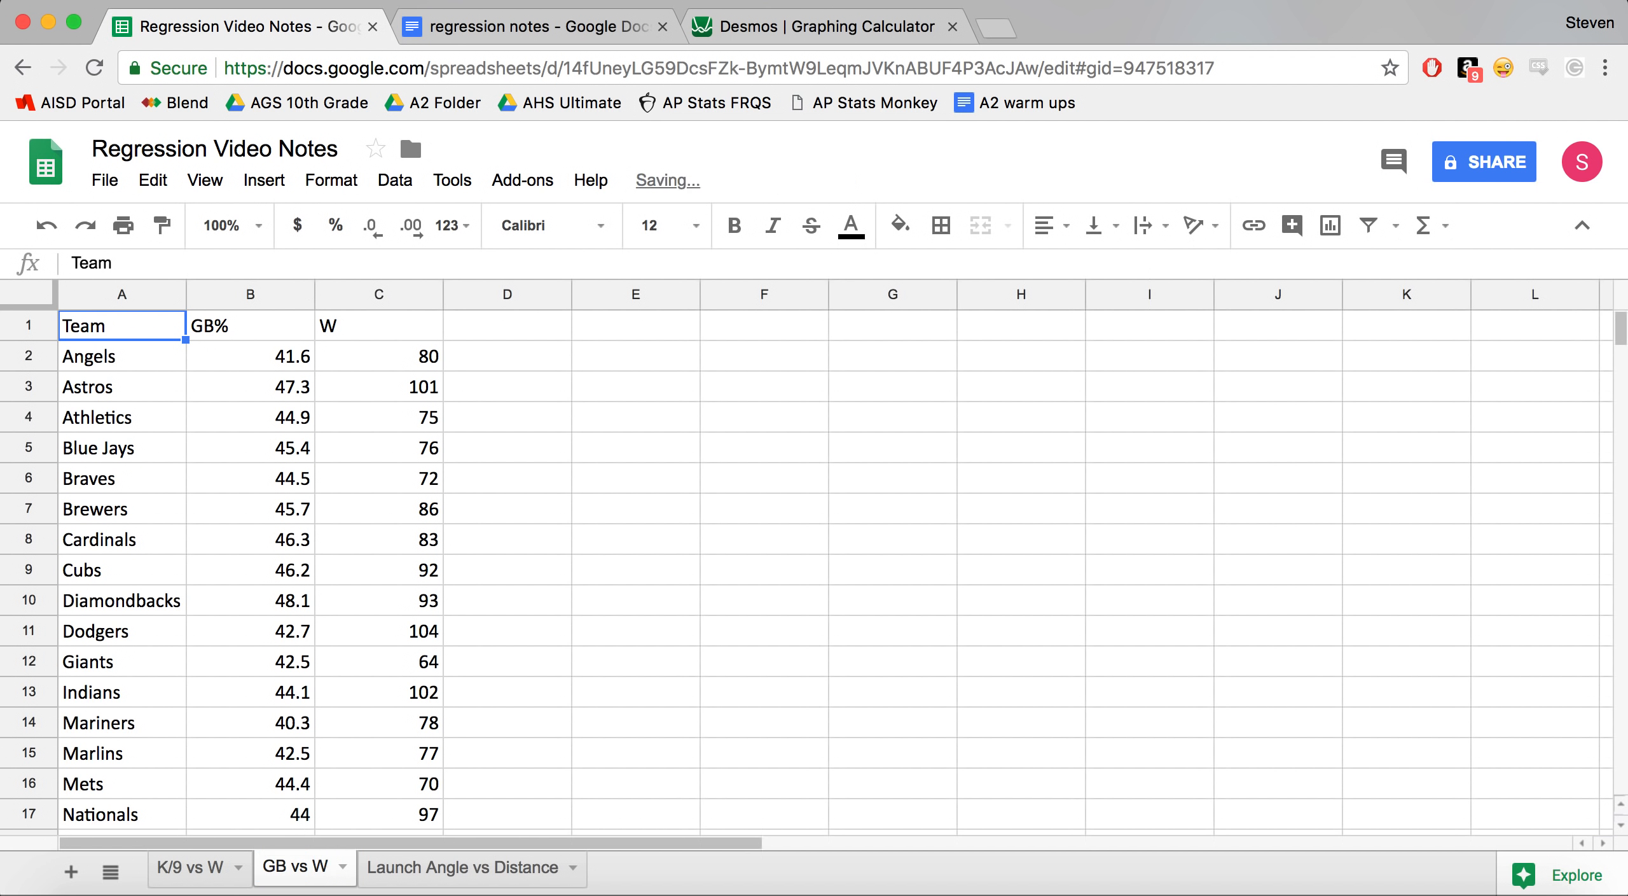
Examine the GB% and W values of the first teams in the GB vs W sheet.
click(242, 358)
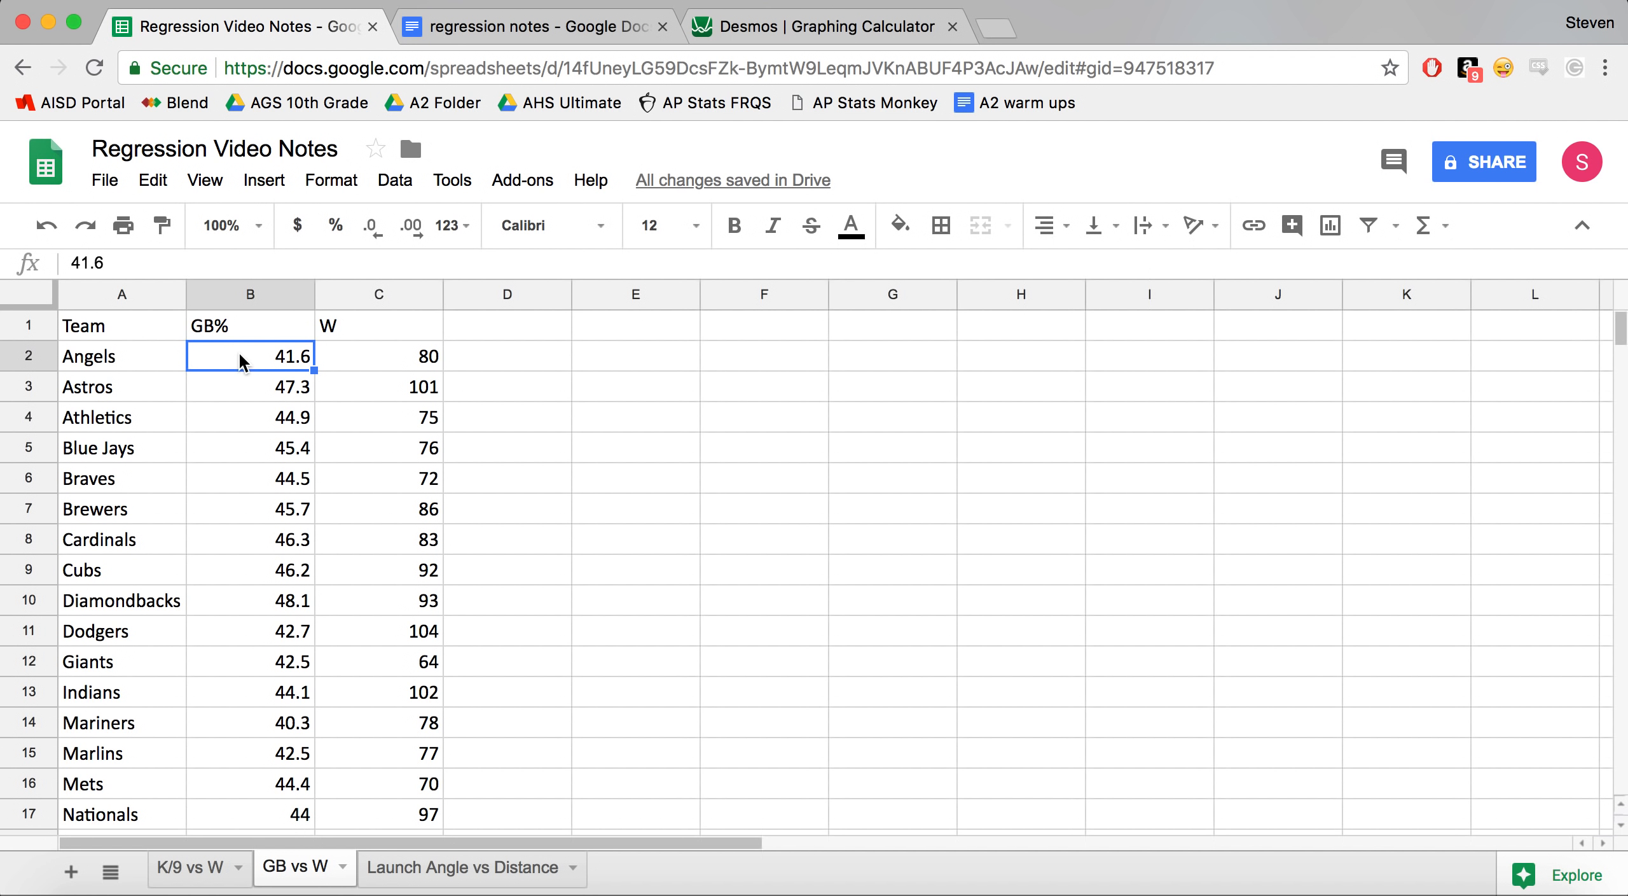
key(Down)
key(Up)
key(Down)
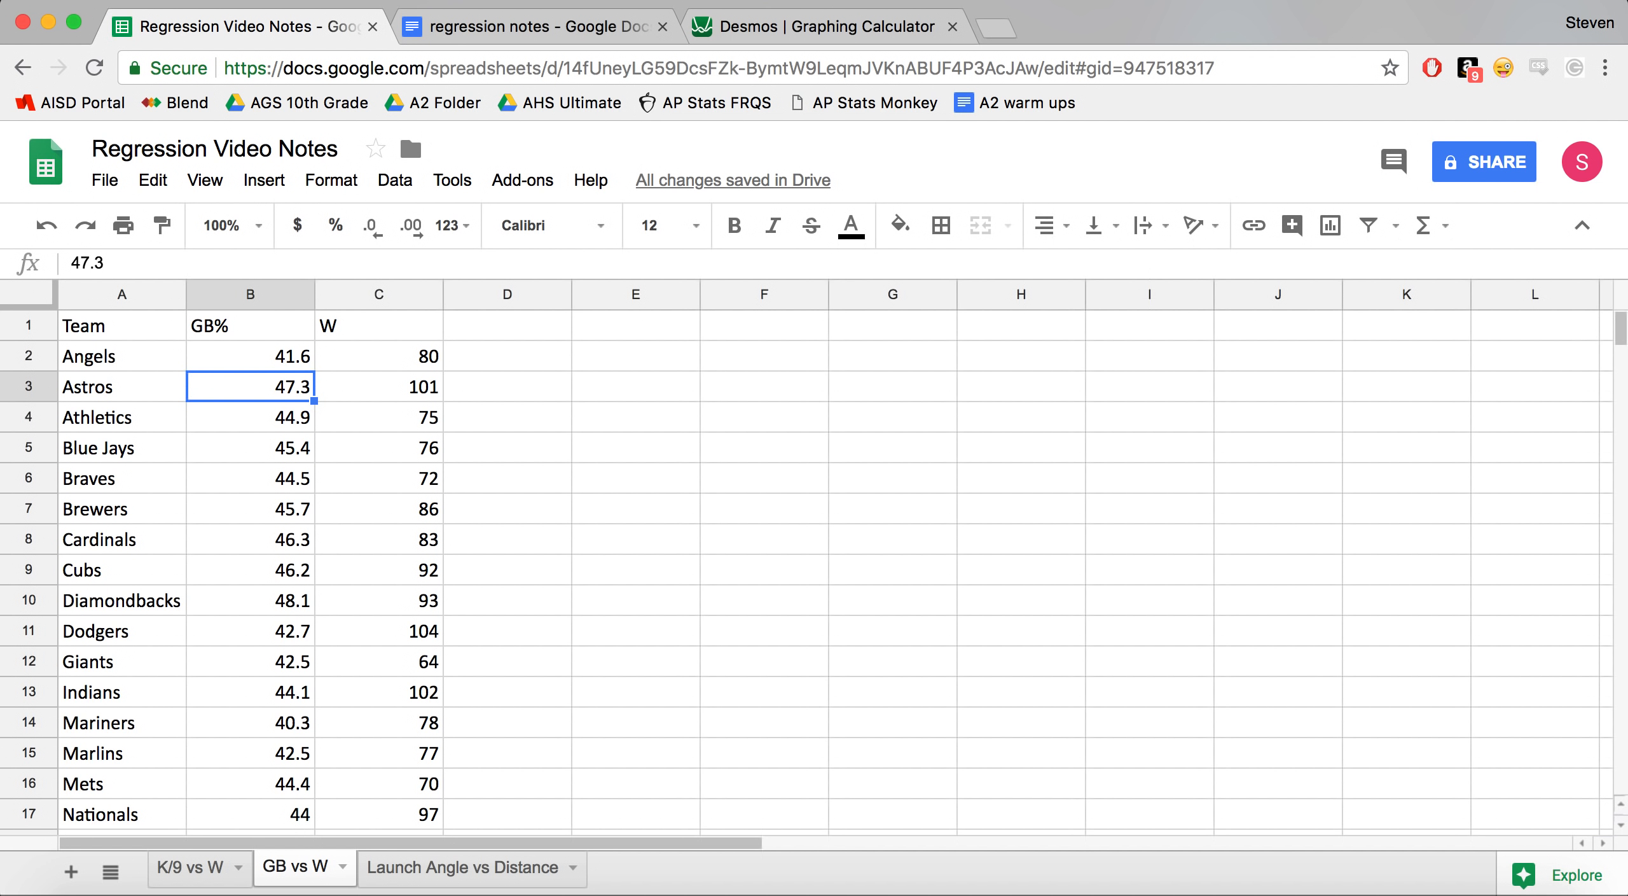
key(Up)
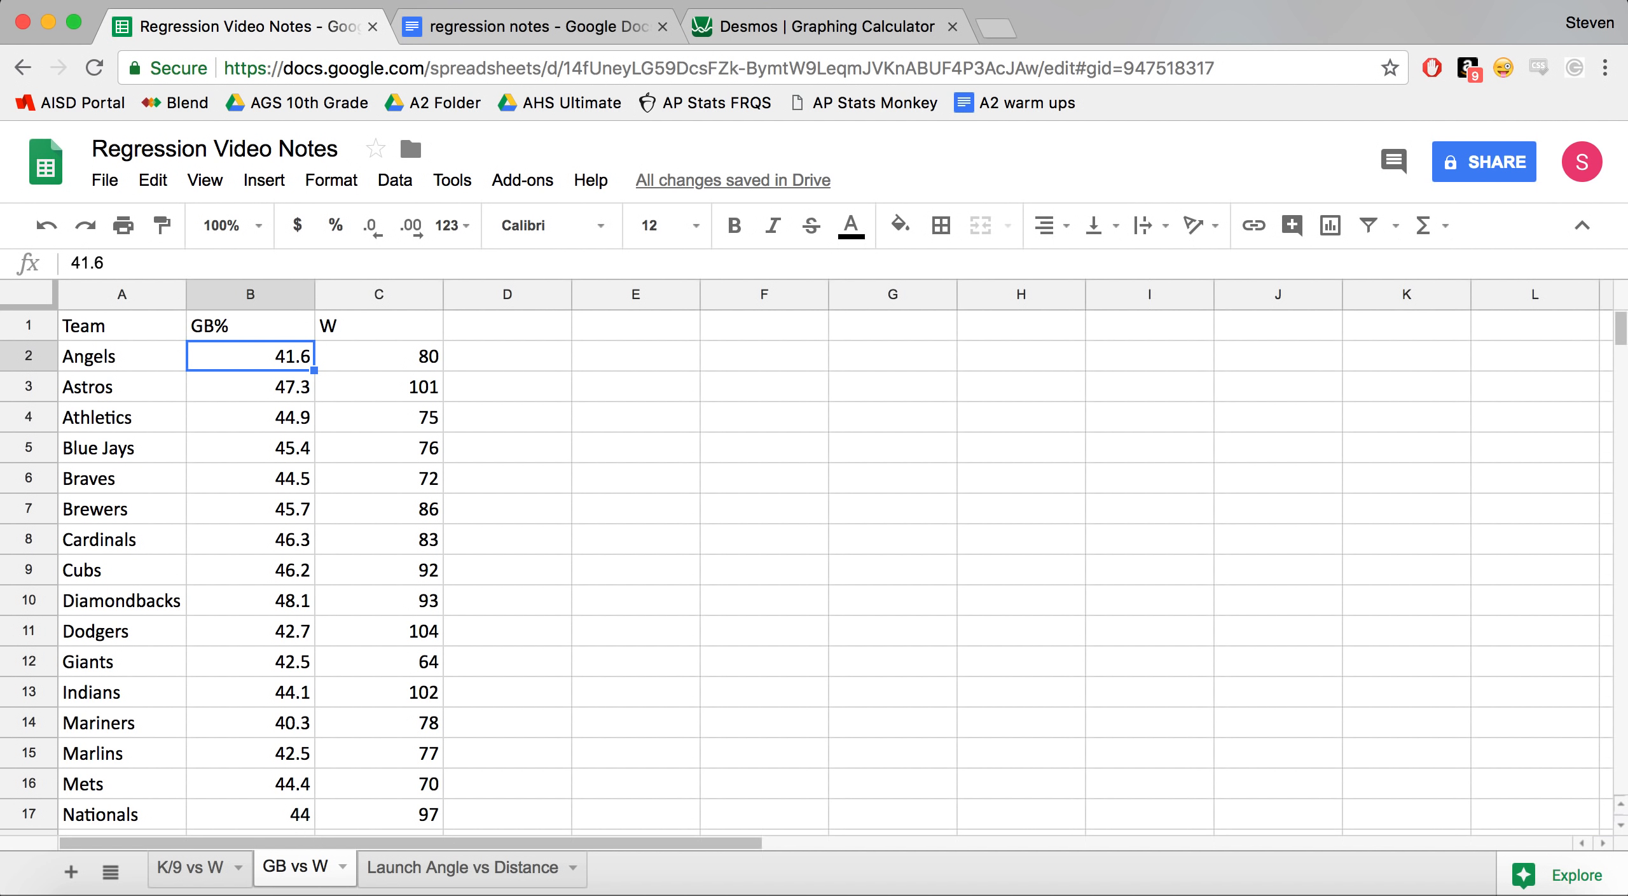
click(387, 367)
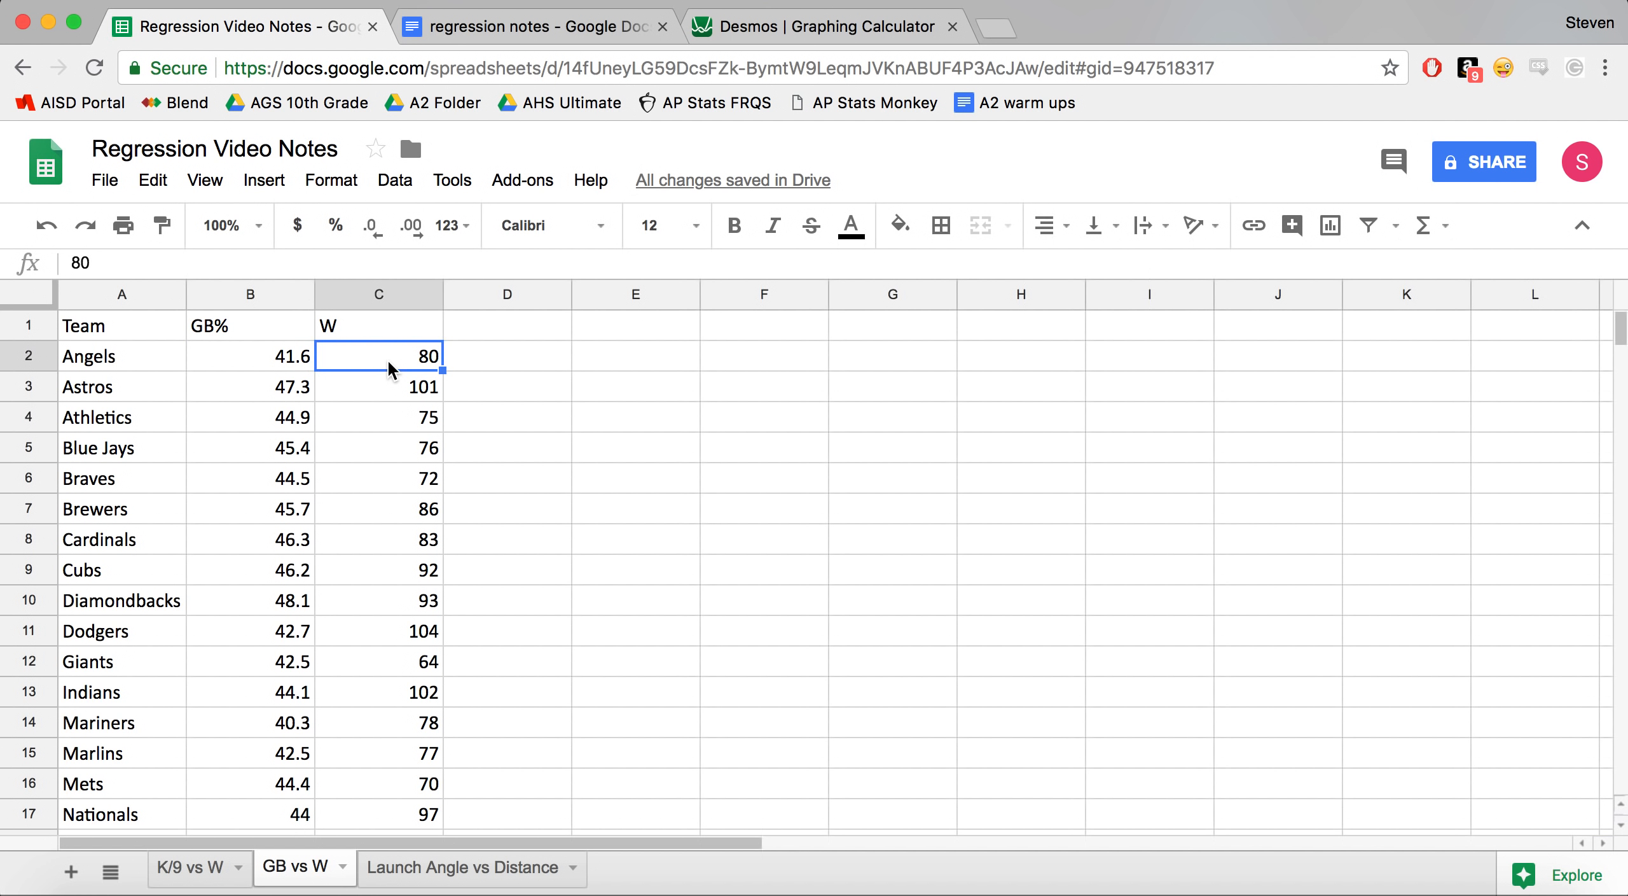
Copy the GB% and W columns from the GB vs W sheet and paste them into Desmos as a data table.
drag(254, 296, 349, 297)
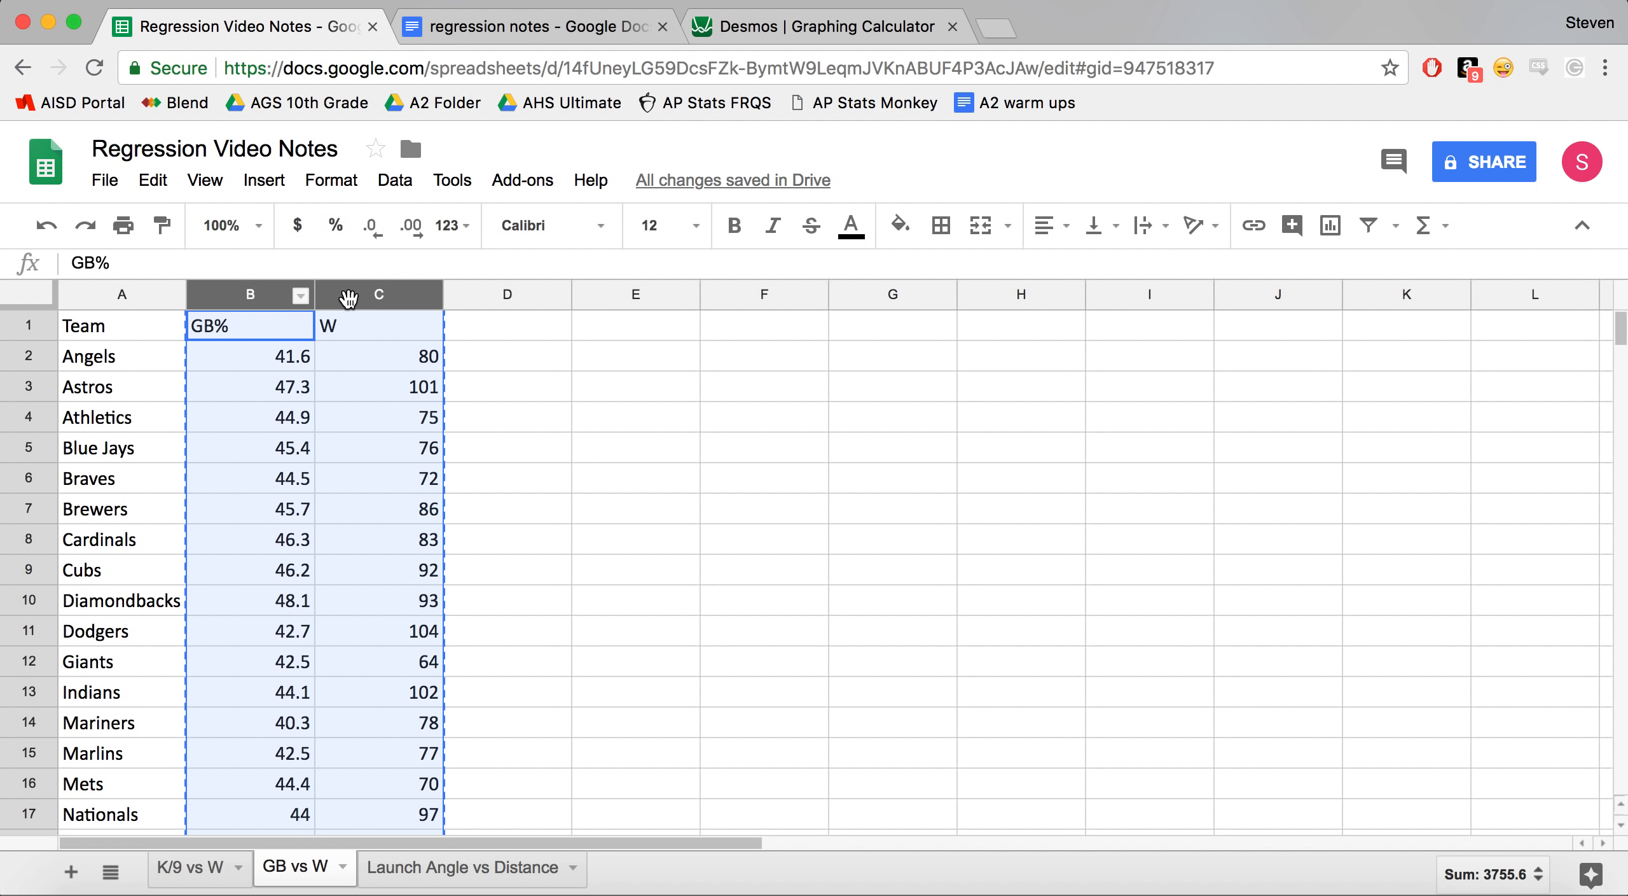
click(802, 28)
click(201, 296)
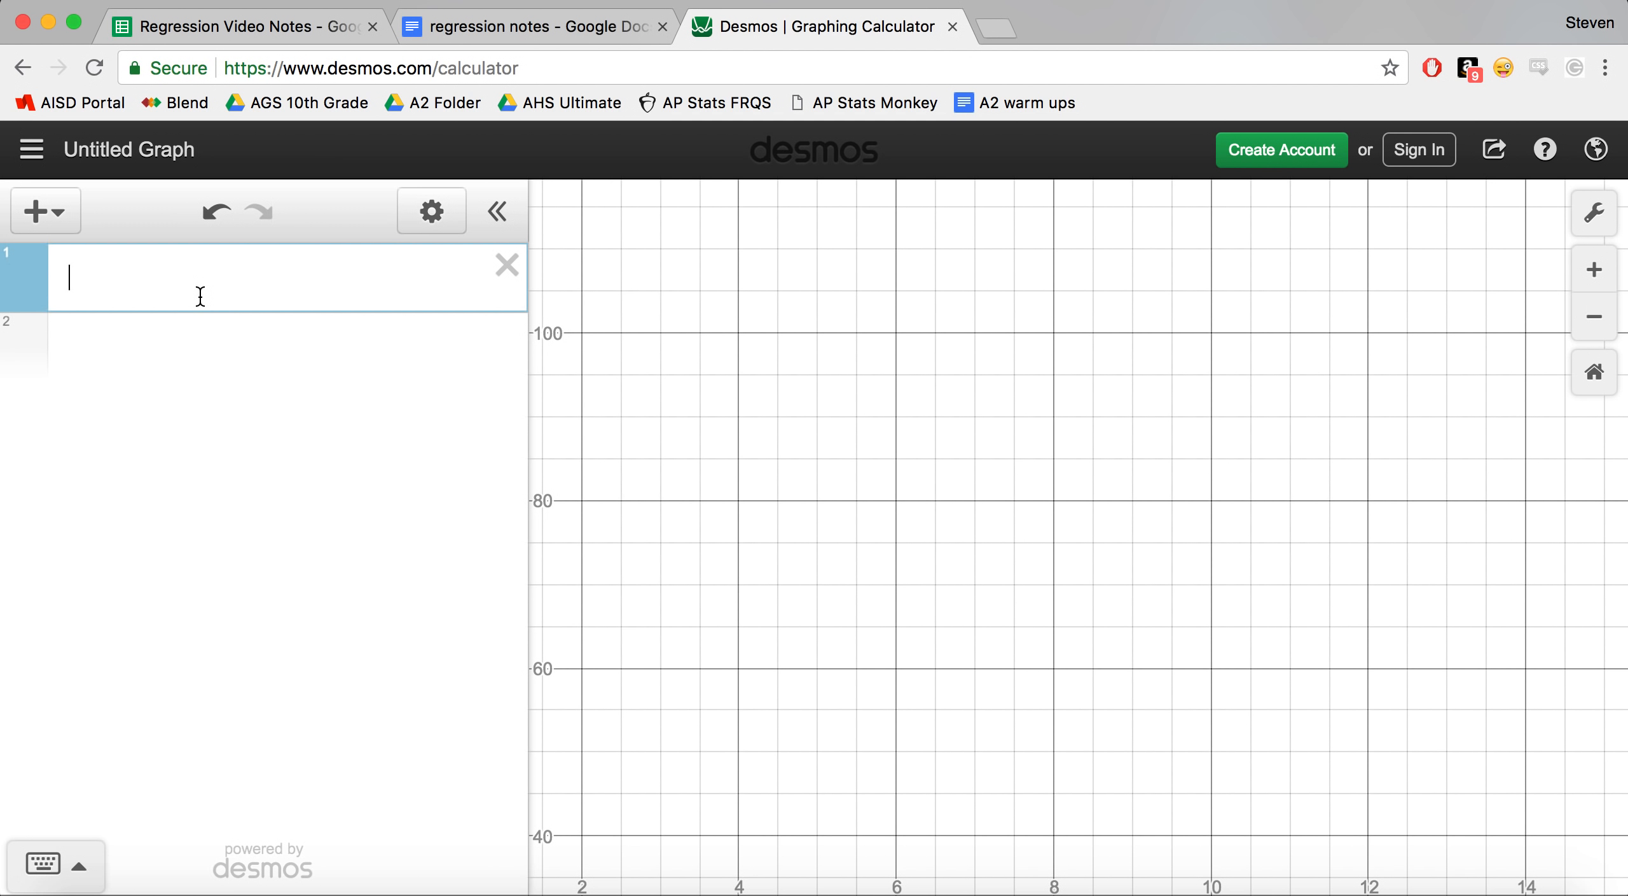
key(super+v)
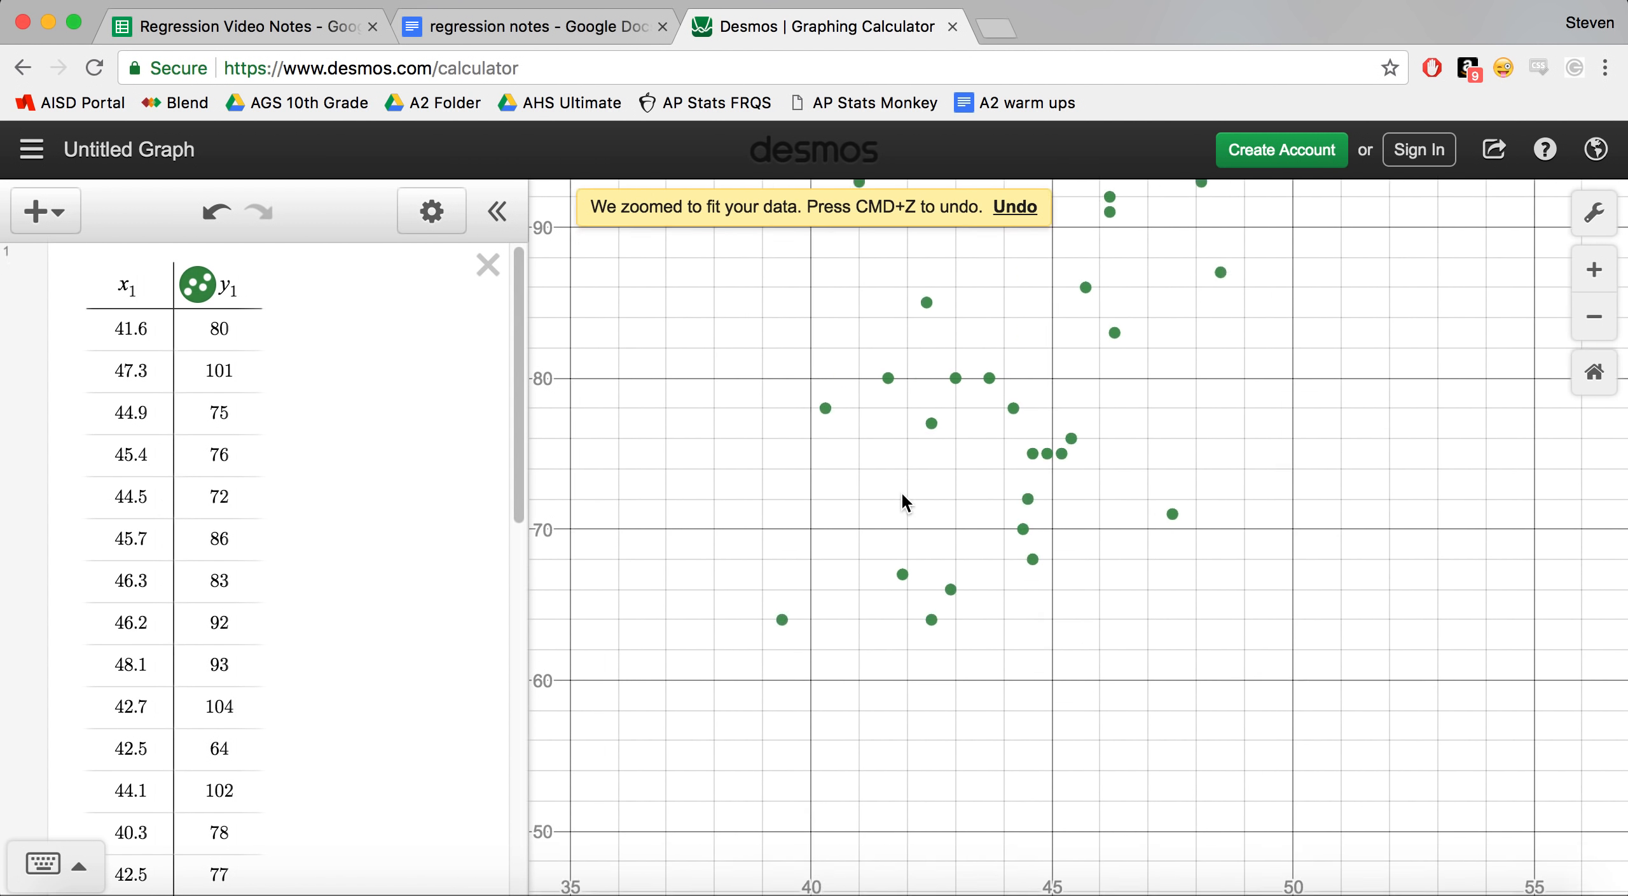
scroll(1083, 524, down, 5)
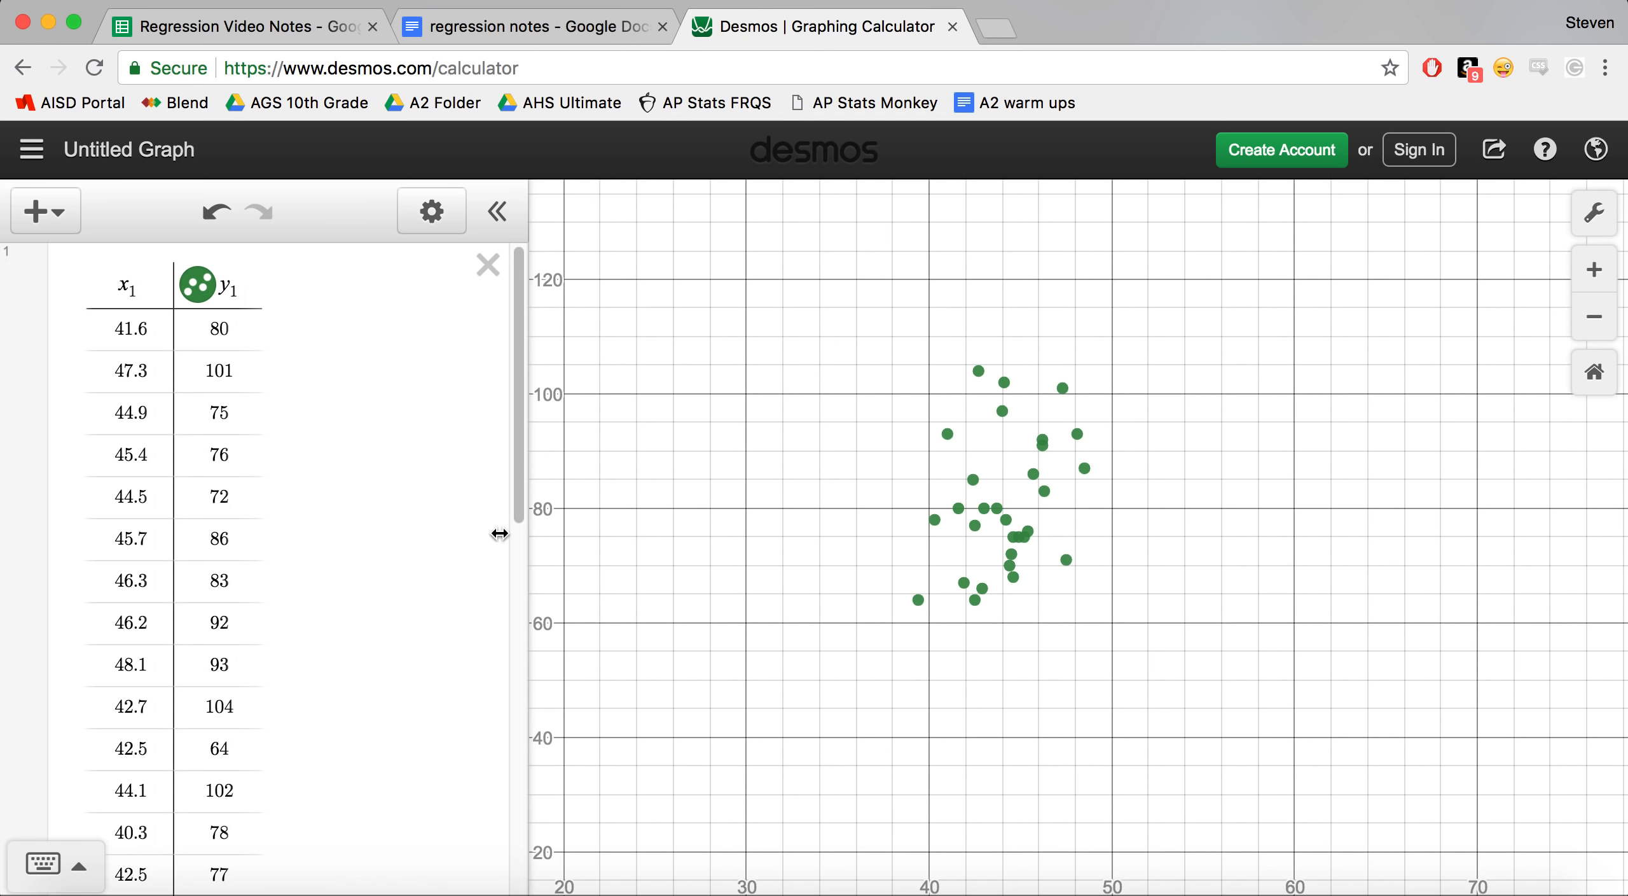
Add the linear regression y1 ~ mx1 + b below the GB% table and check its statistics and parameters.
scroll(443, 535, down, 10)
click(234, 809)
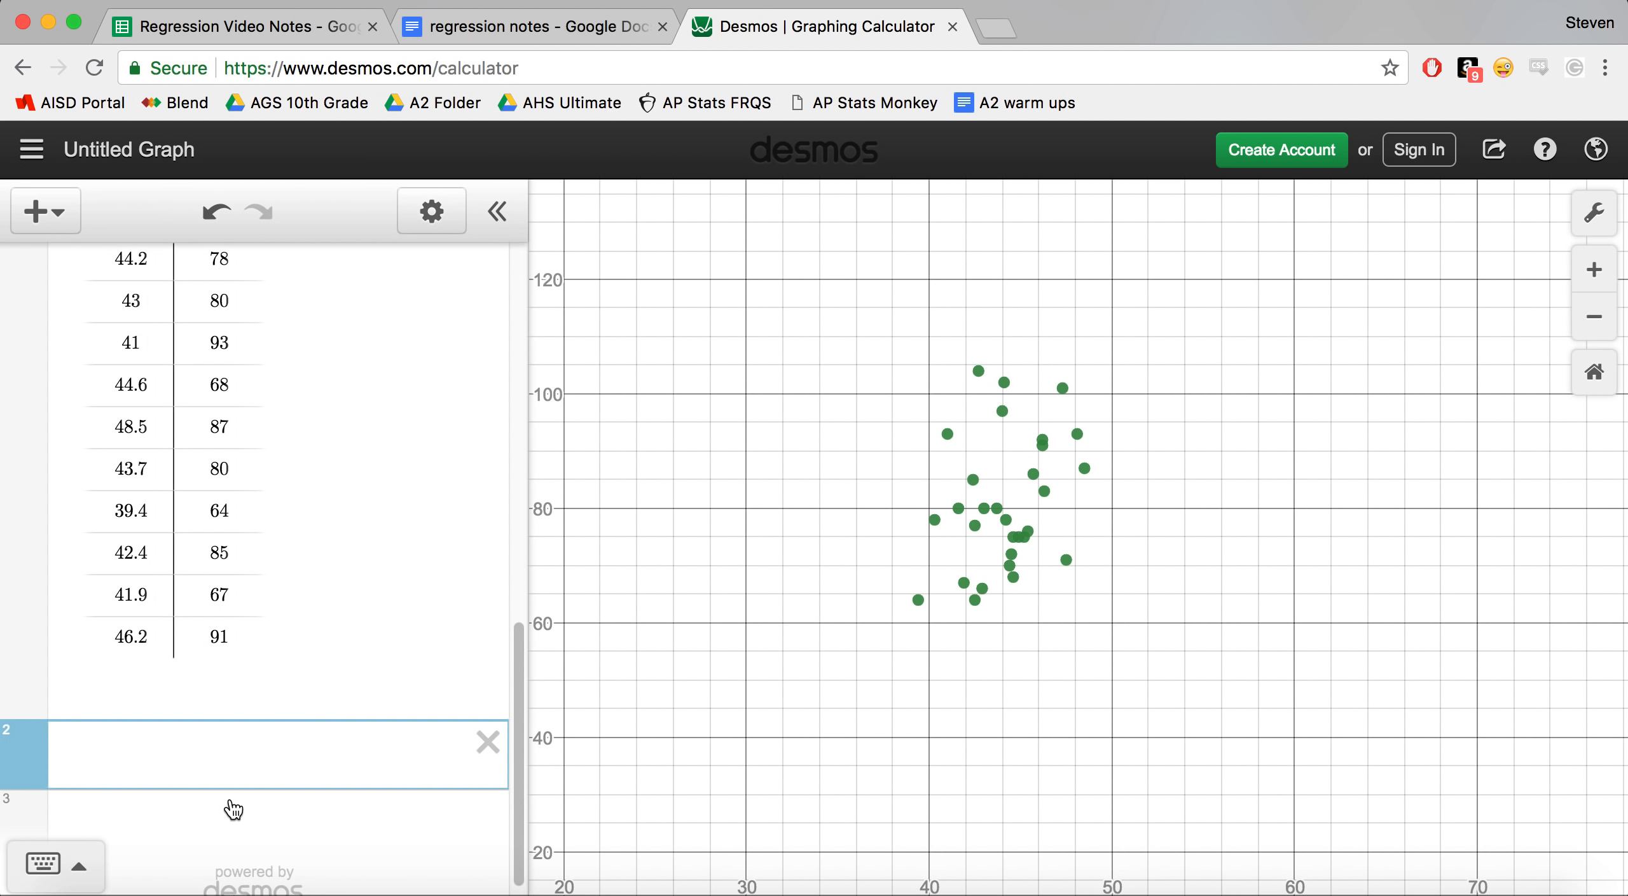
text(y1)
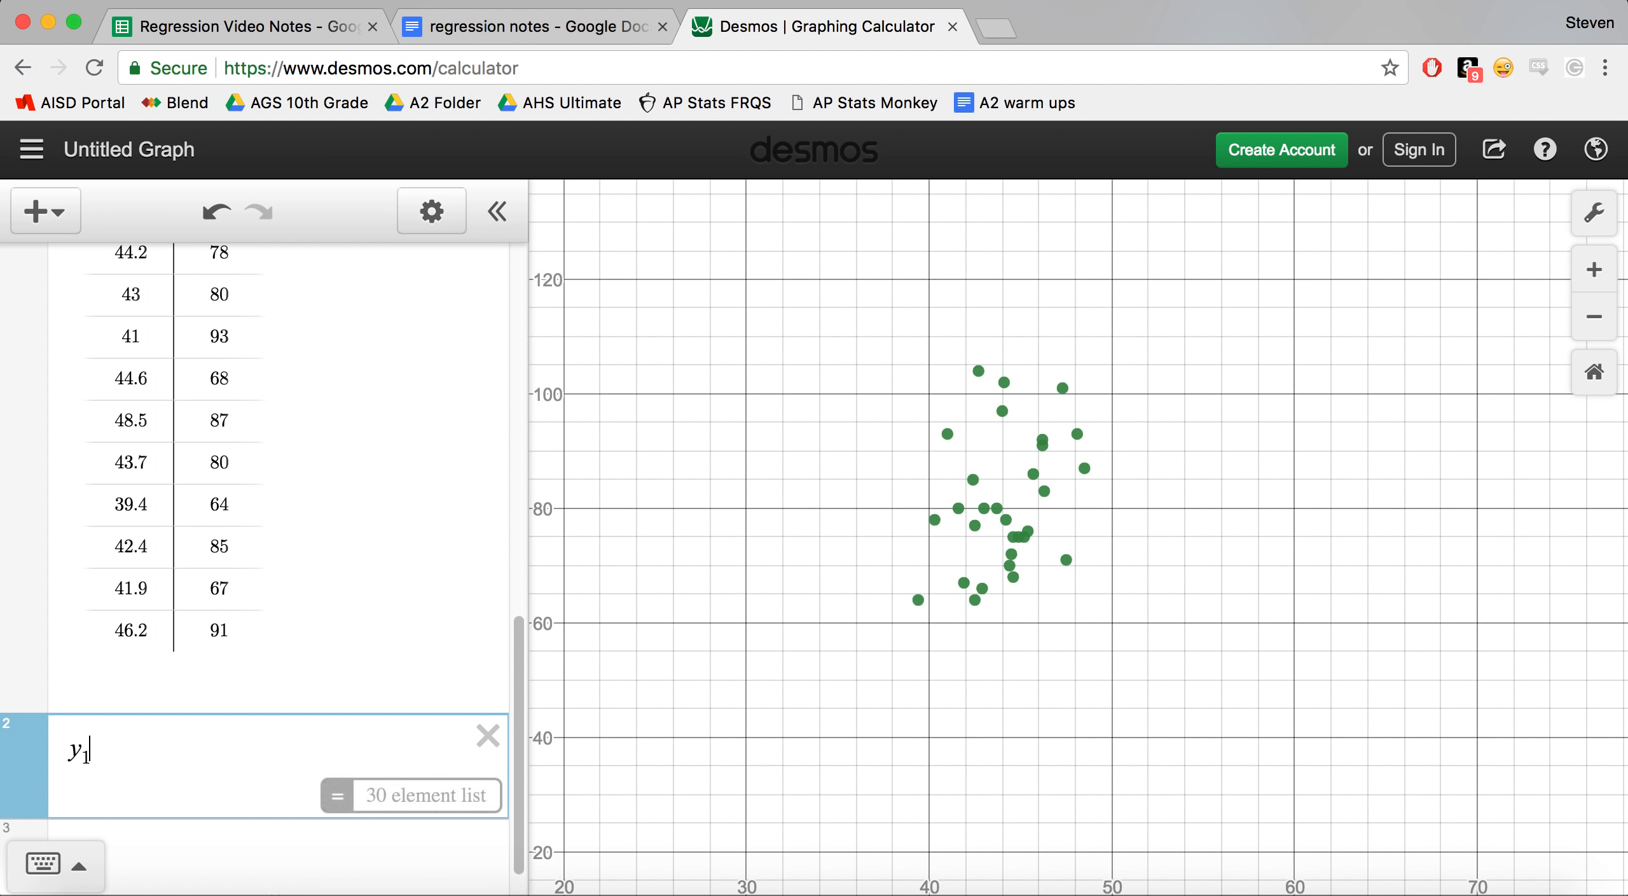
text(~mx)
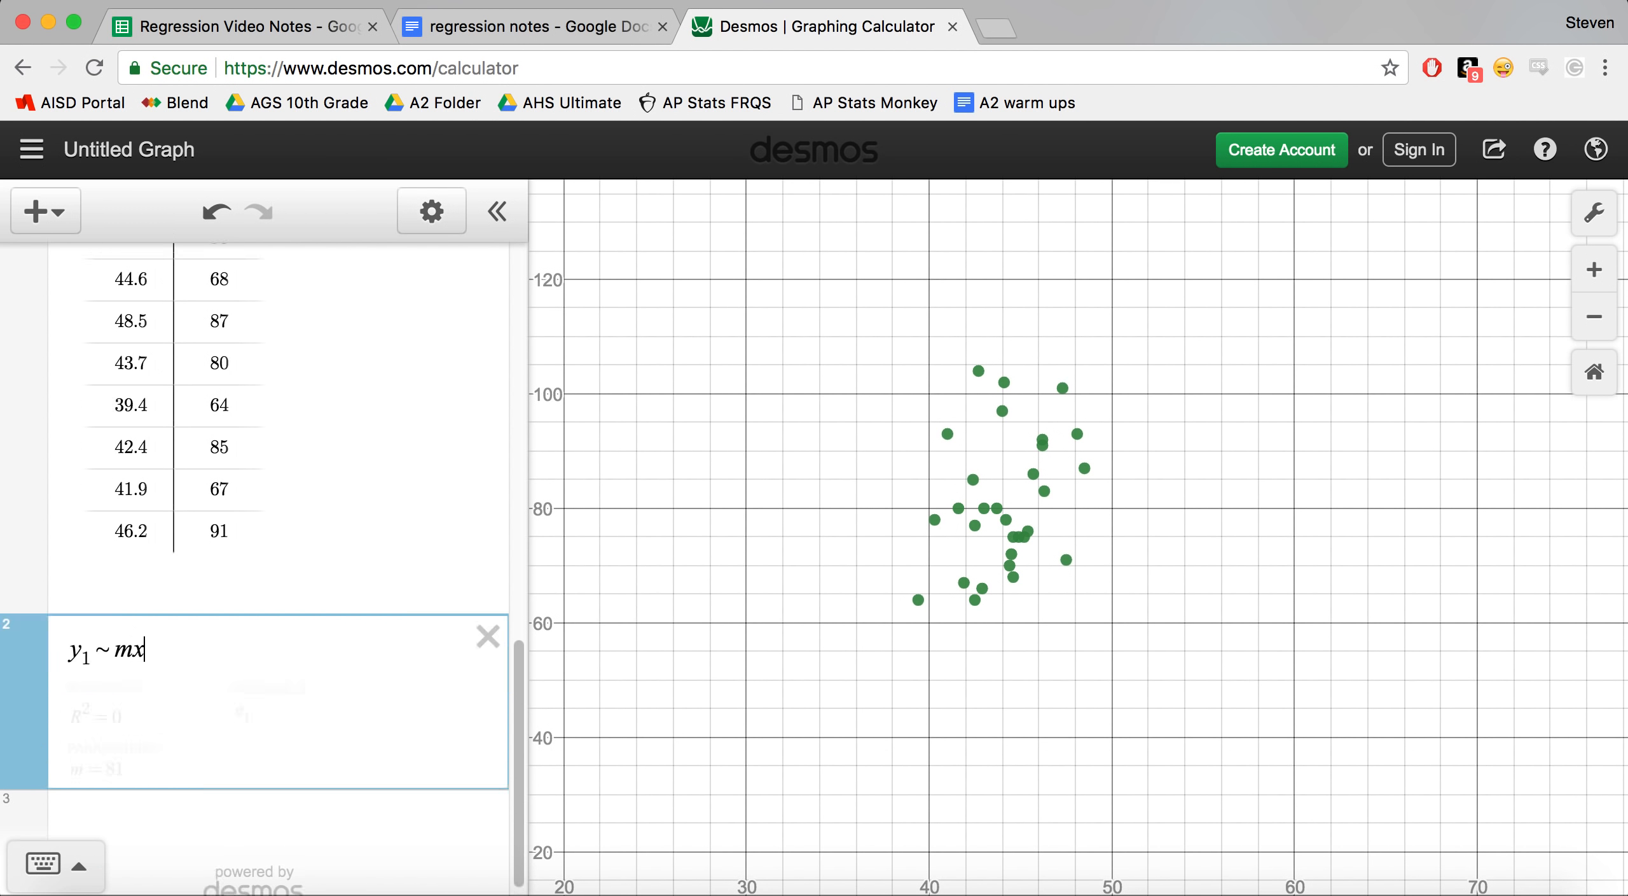
text(1+b)
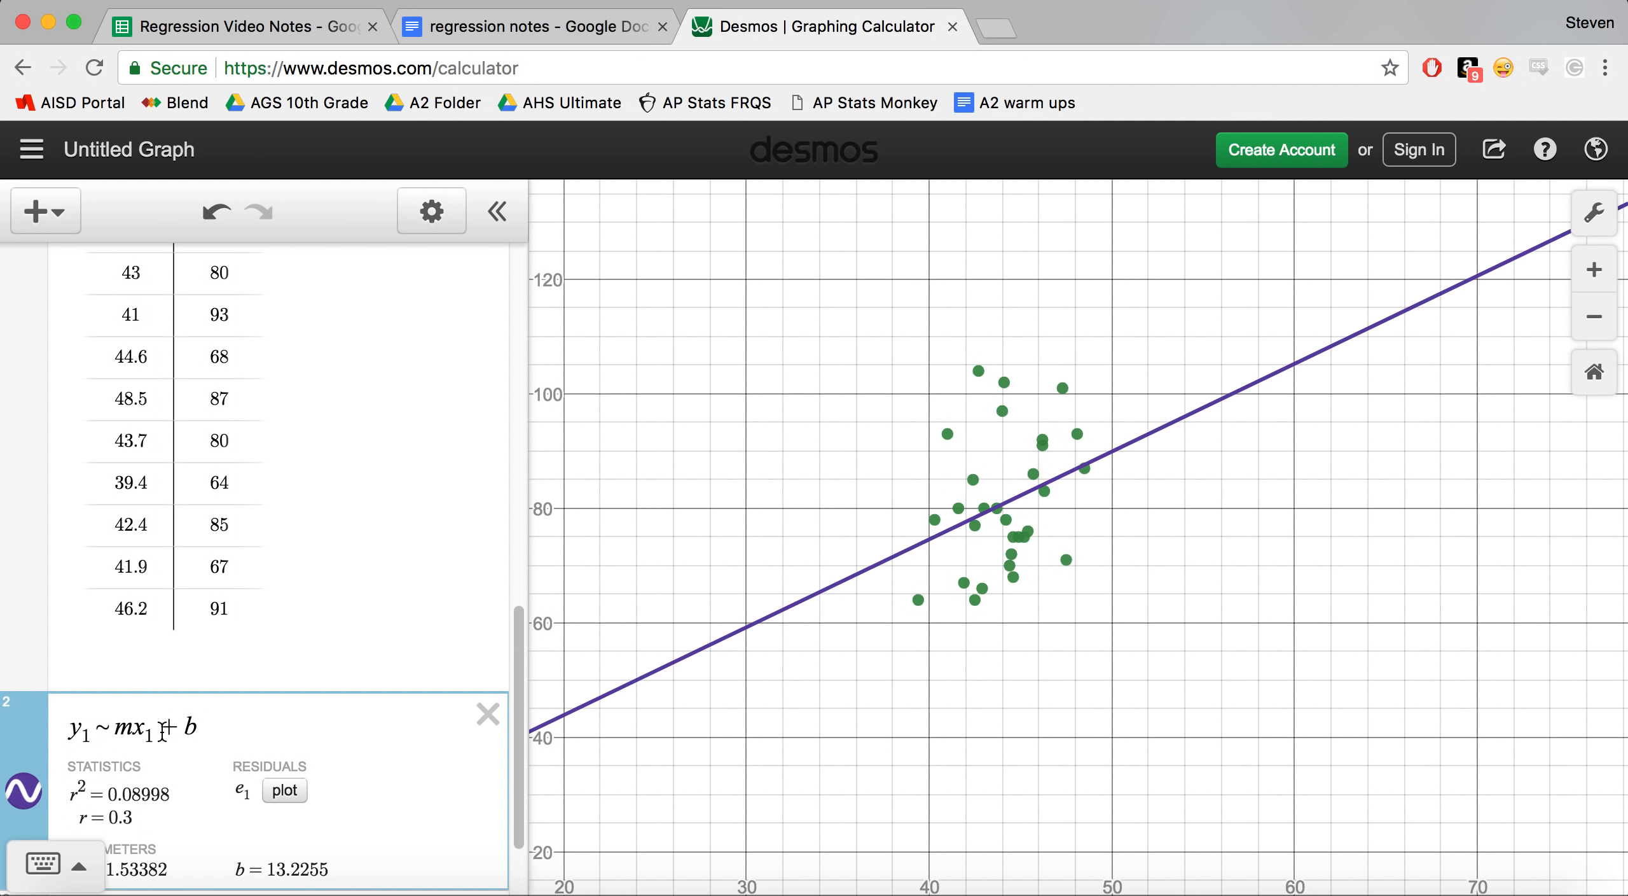
drag(69, 725, 266, 718)
click(268, 721)
scroll(337, 738, down, 3)
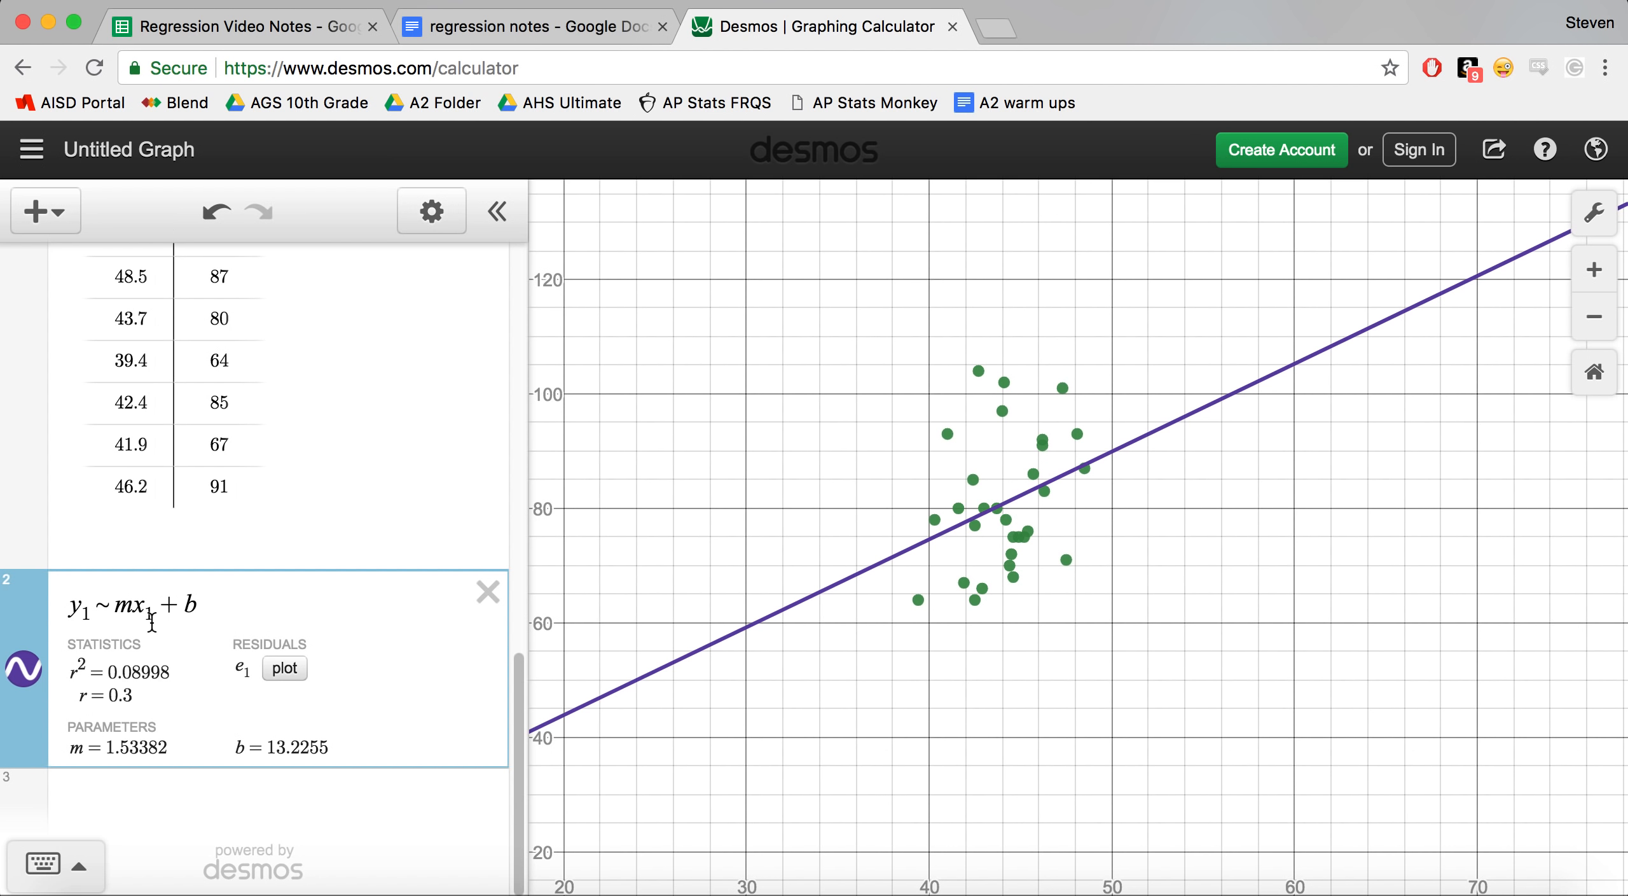
Delete the GB% versus wins regression and its data table from the Desmos graph.
scroll(310, 493, up, 15)
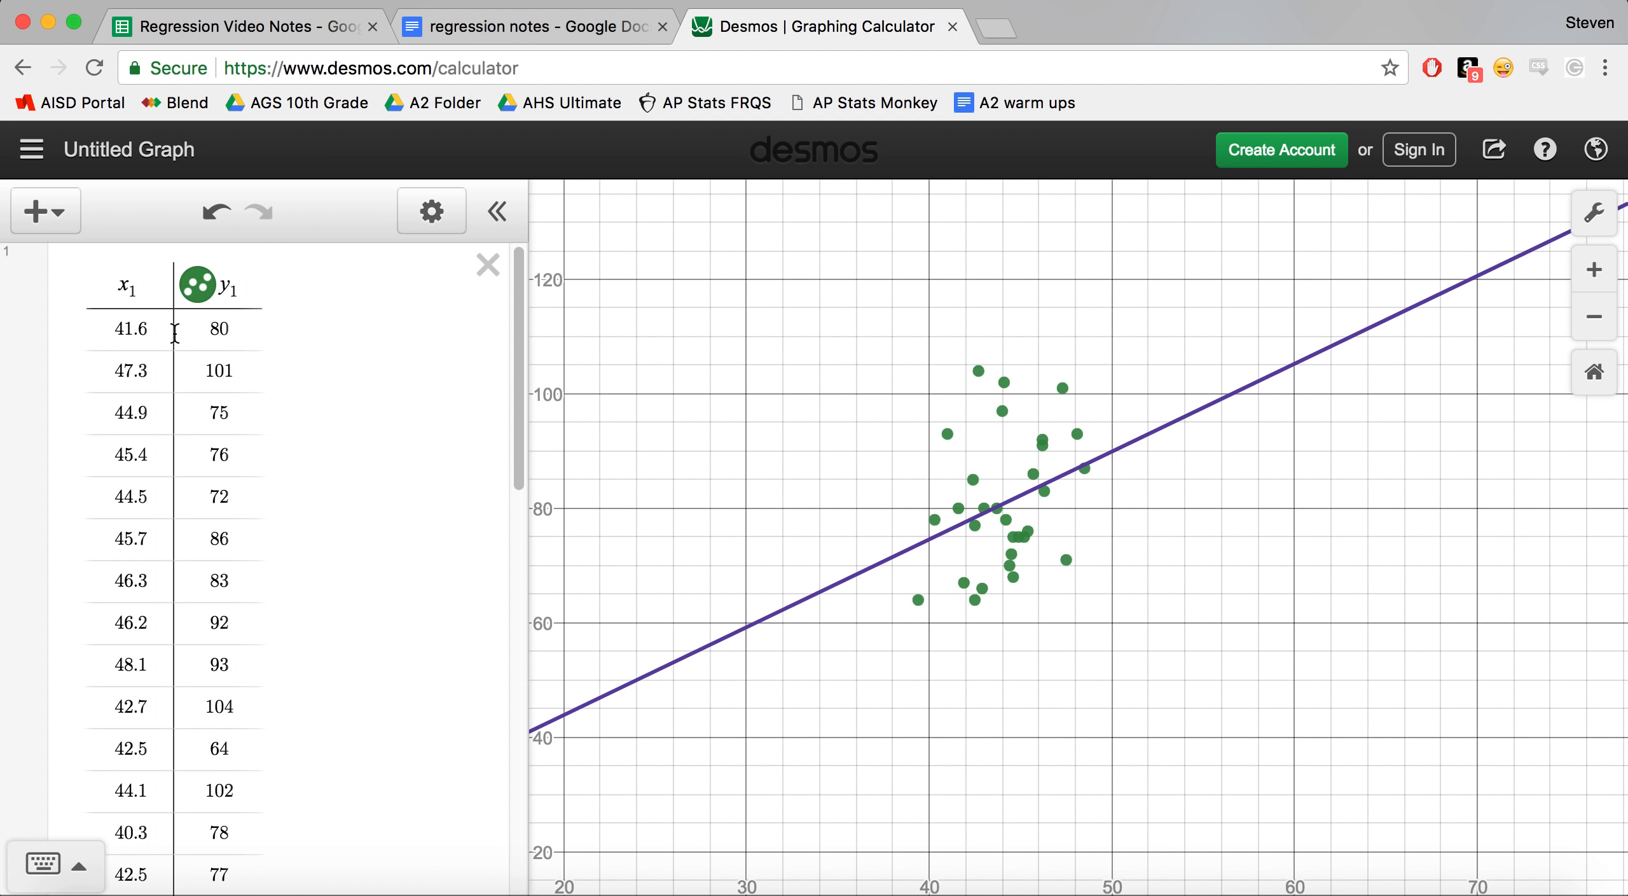
scroll(189, 353, down, 5)
scroll(189, 354, down, 8)
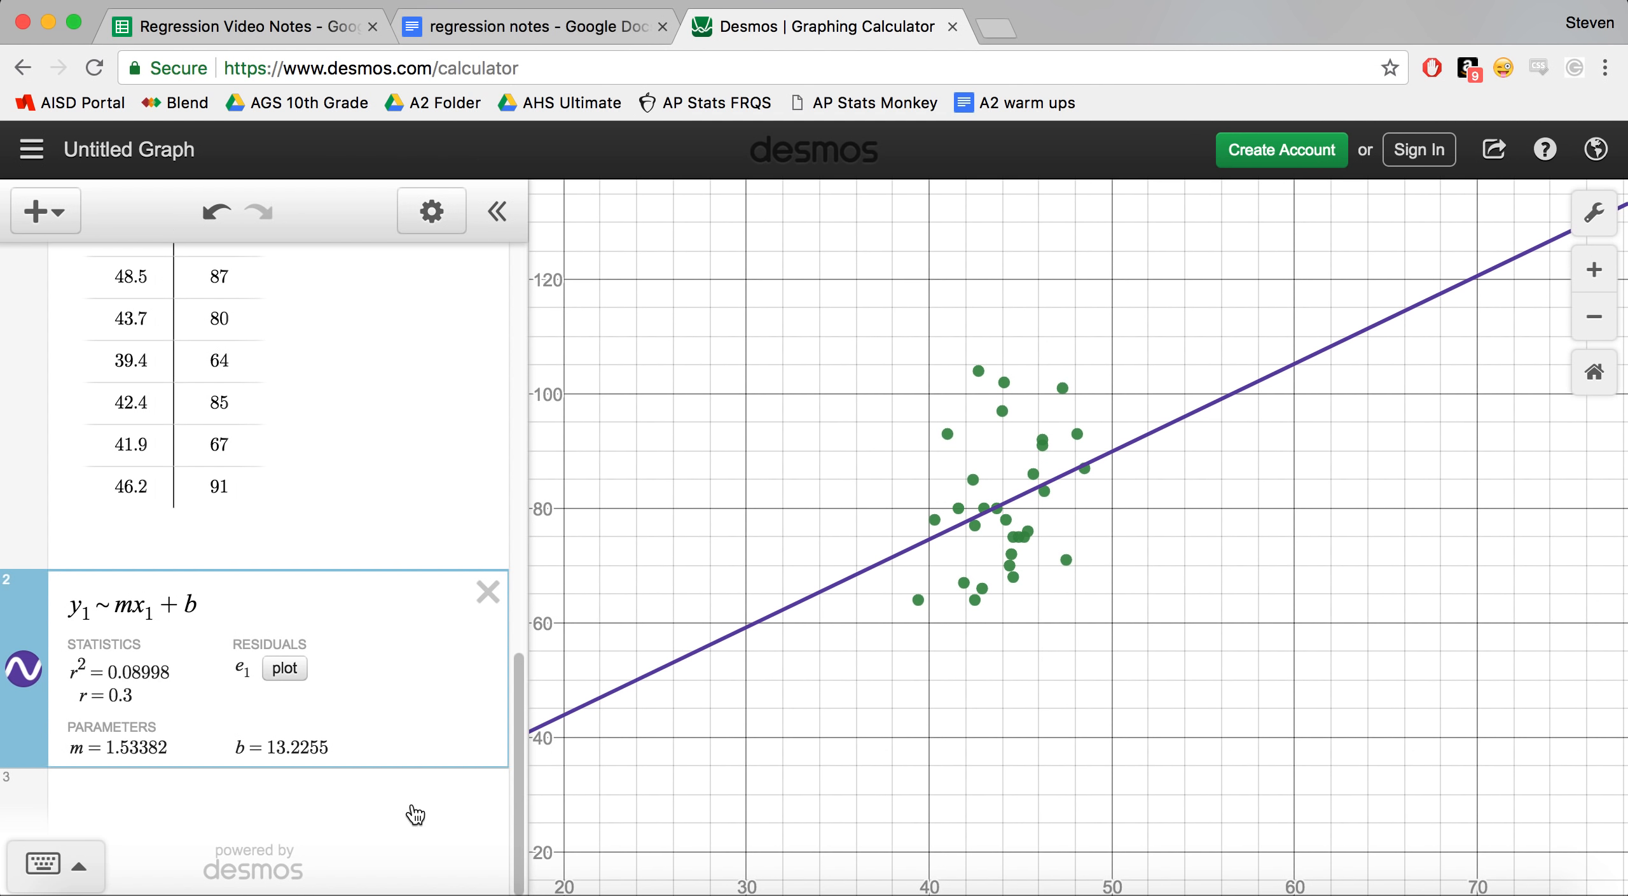
click(486, 592)
scroll(493, 547, up, 5)
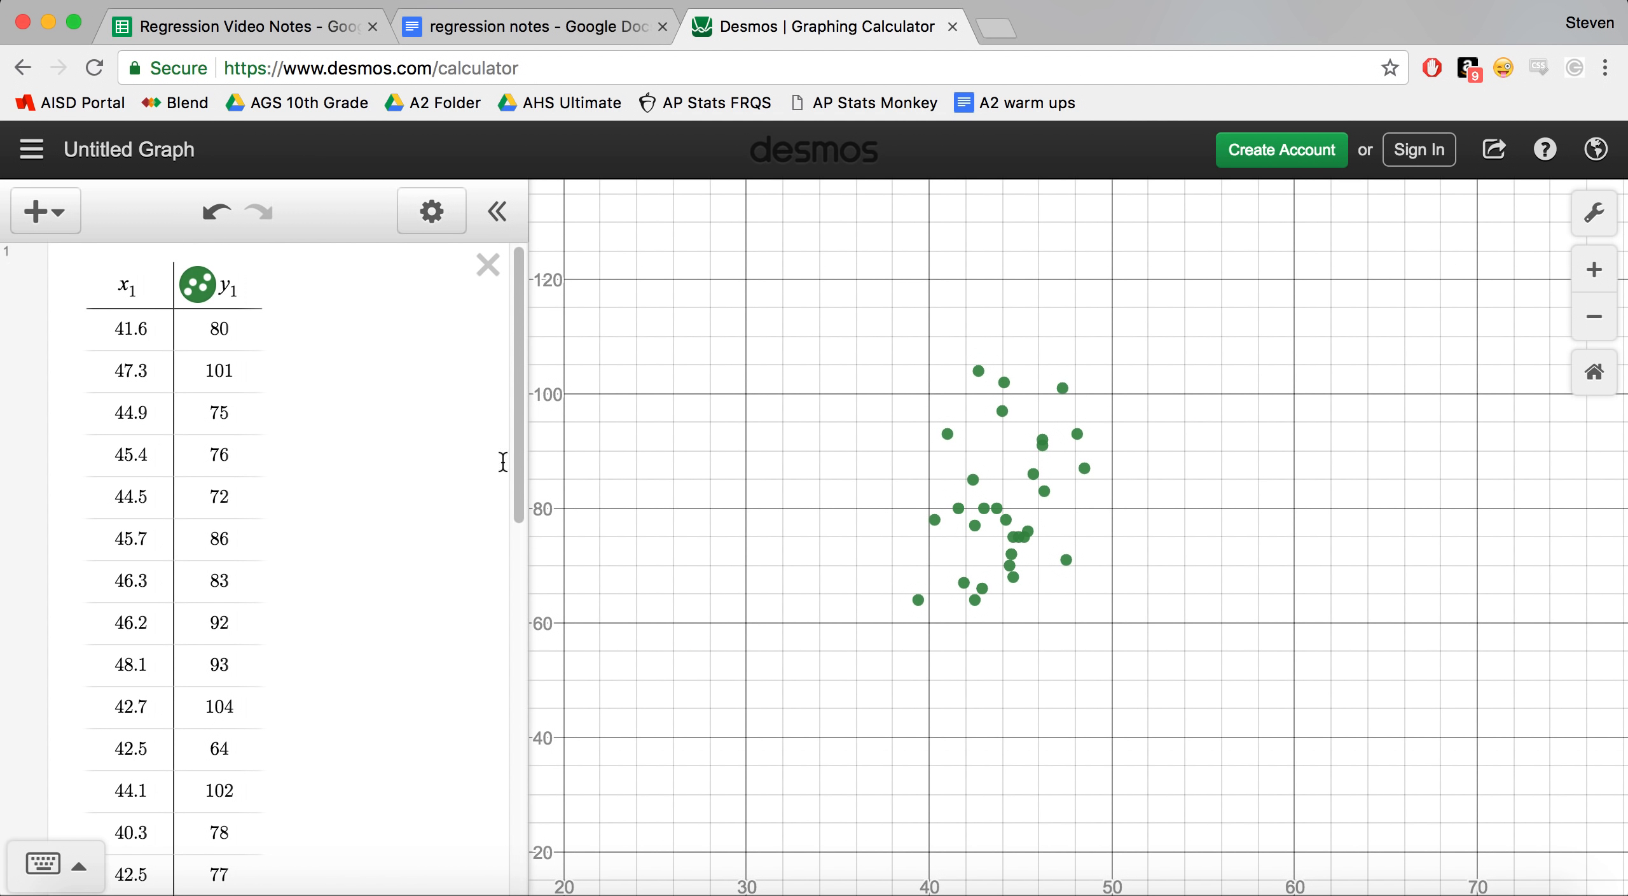
click(486, 262)
Switch to the Regression Video Notes spreadsheet and open the Launch Angle vs Distance sheet.
click(534, 34)
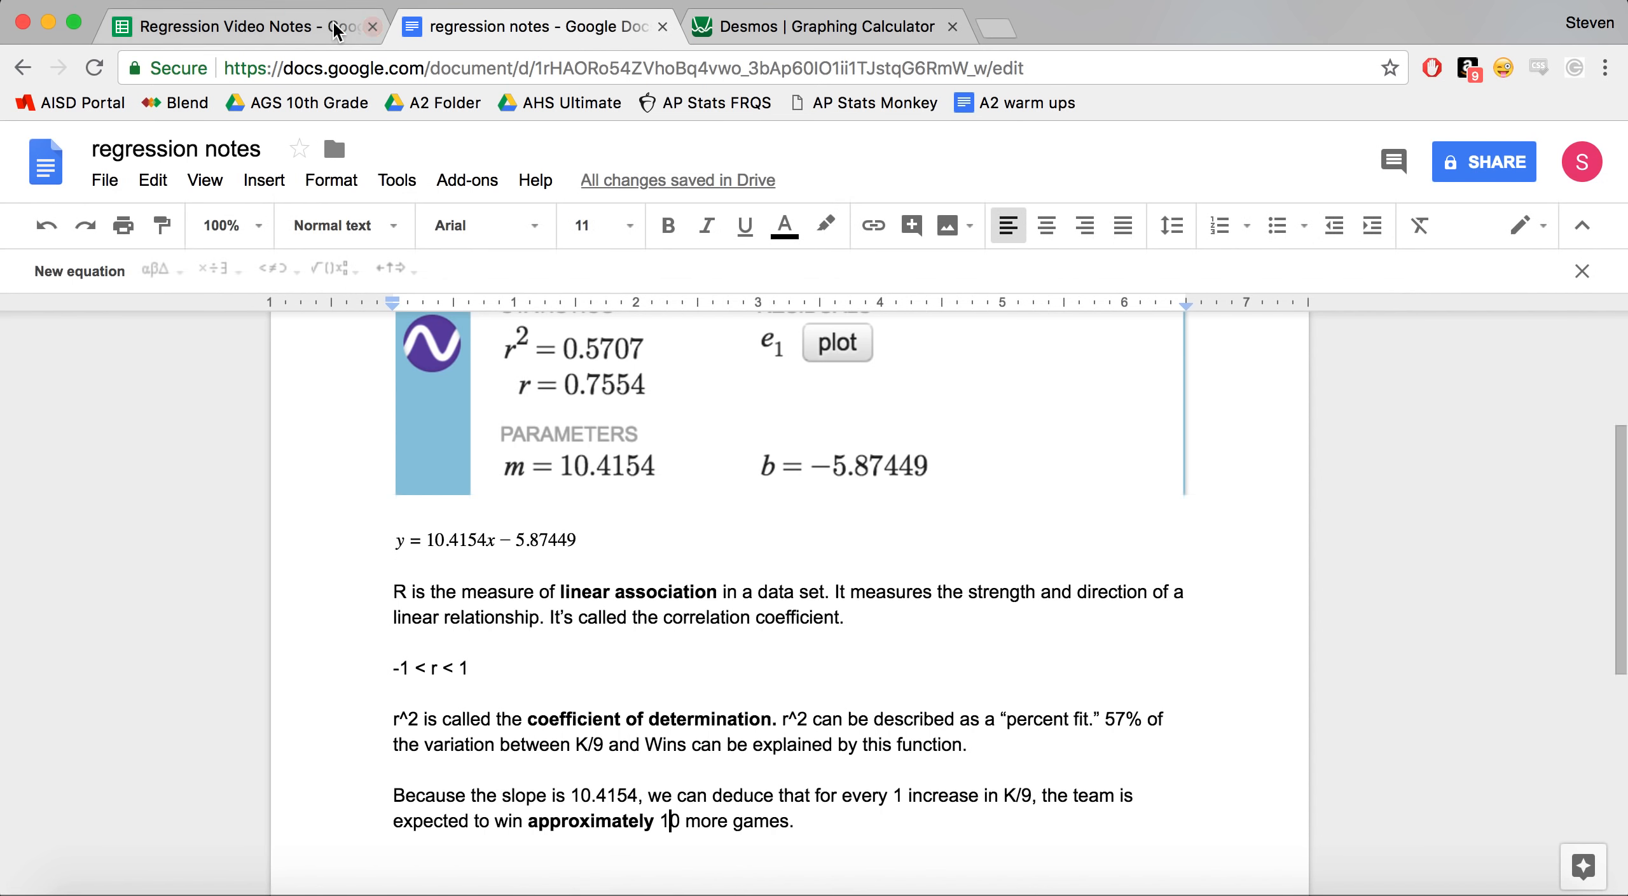
click(234, 28)
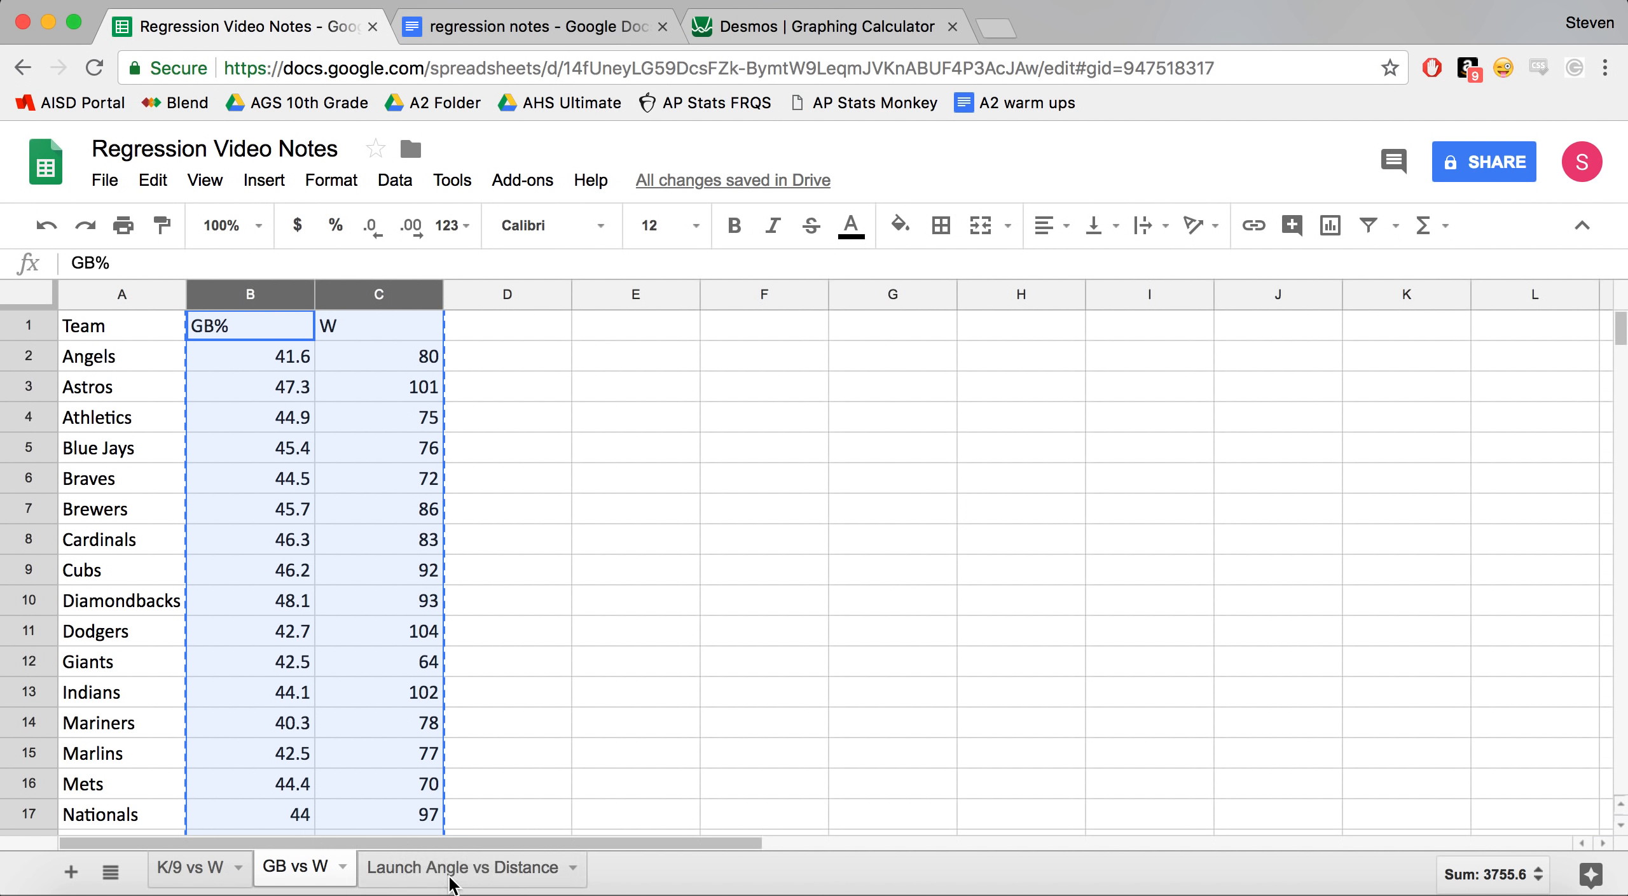
click(458, 869)
click(472, 438)
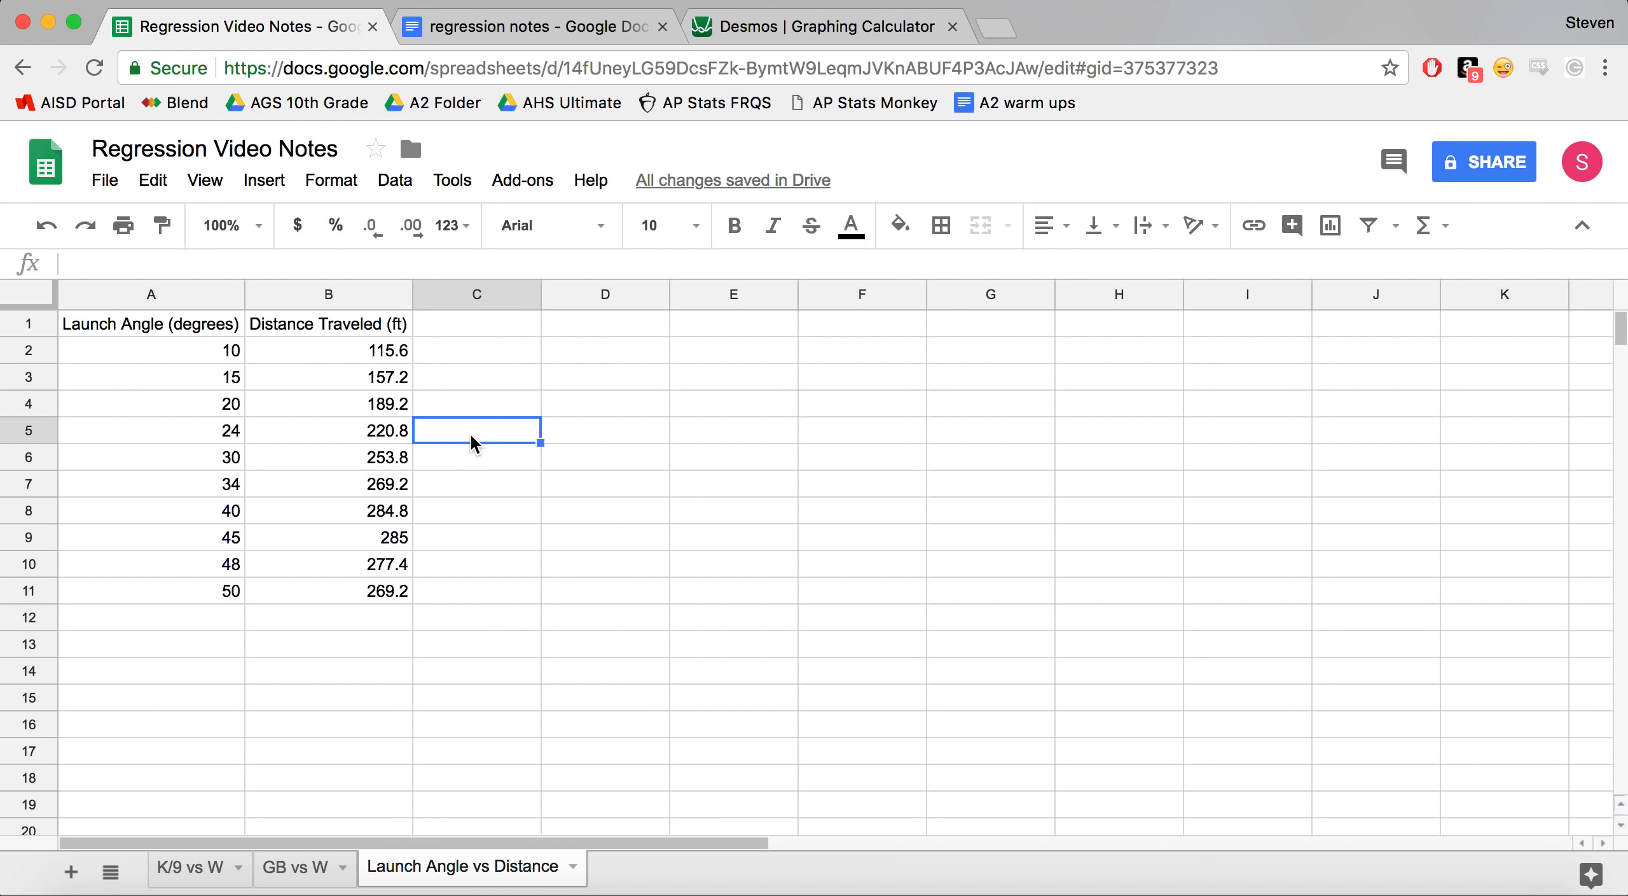
Examine the launch angle values row by row, followed by the matching distance traveled values.
click(237, 351)
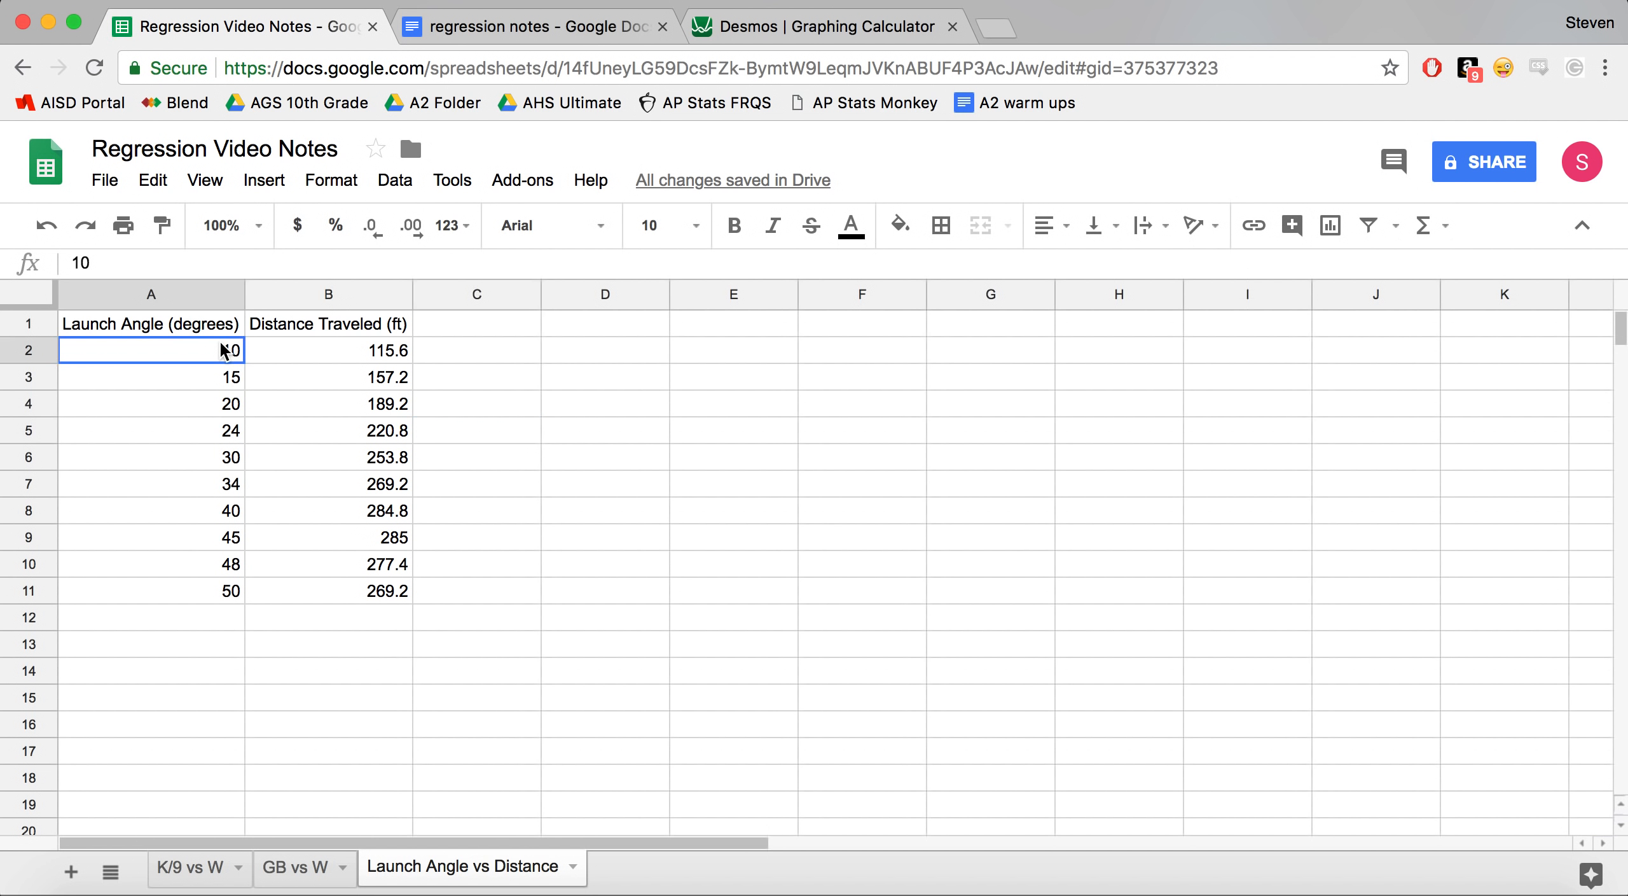
key(Down)
key(Down)
key(Down)
key(Down)
key(Down)
key(Down)
key(Down)
key(Down)
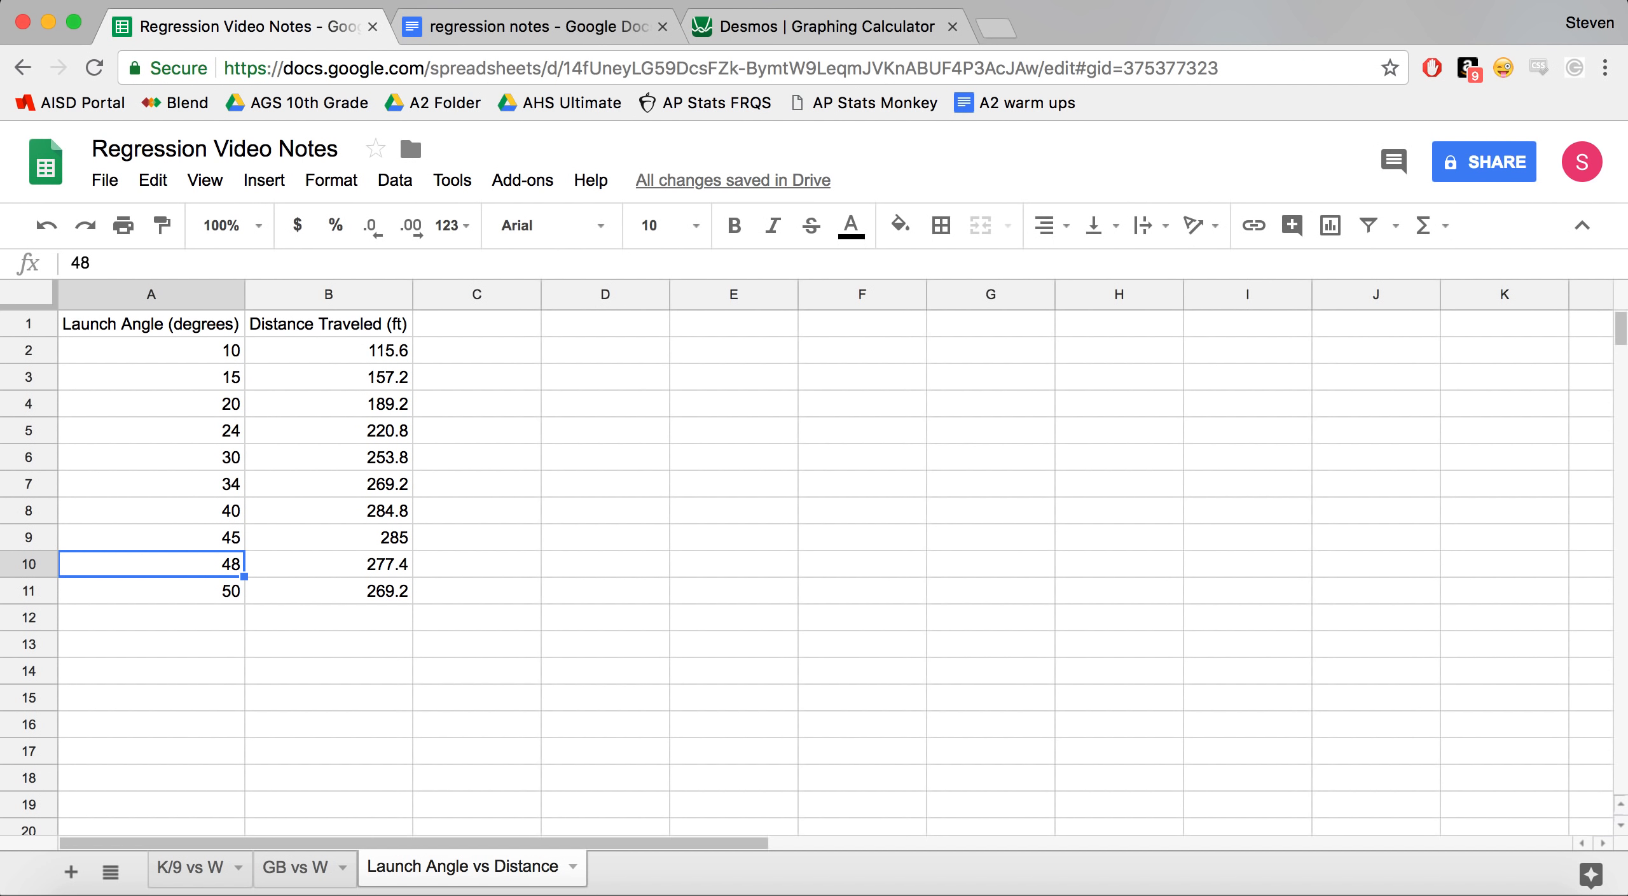
key(Down)
key(Up)
key(Up)
key(Up)
key(Up)
key(Up)
key(Up)
key(Up)
key(Up)
key(Up)
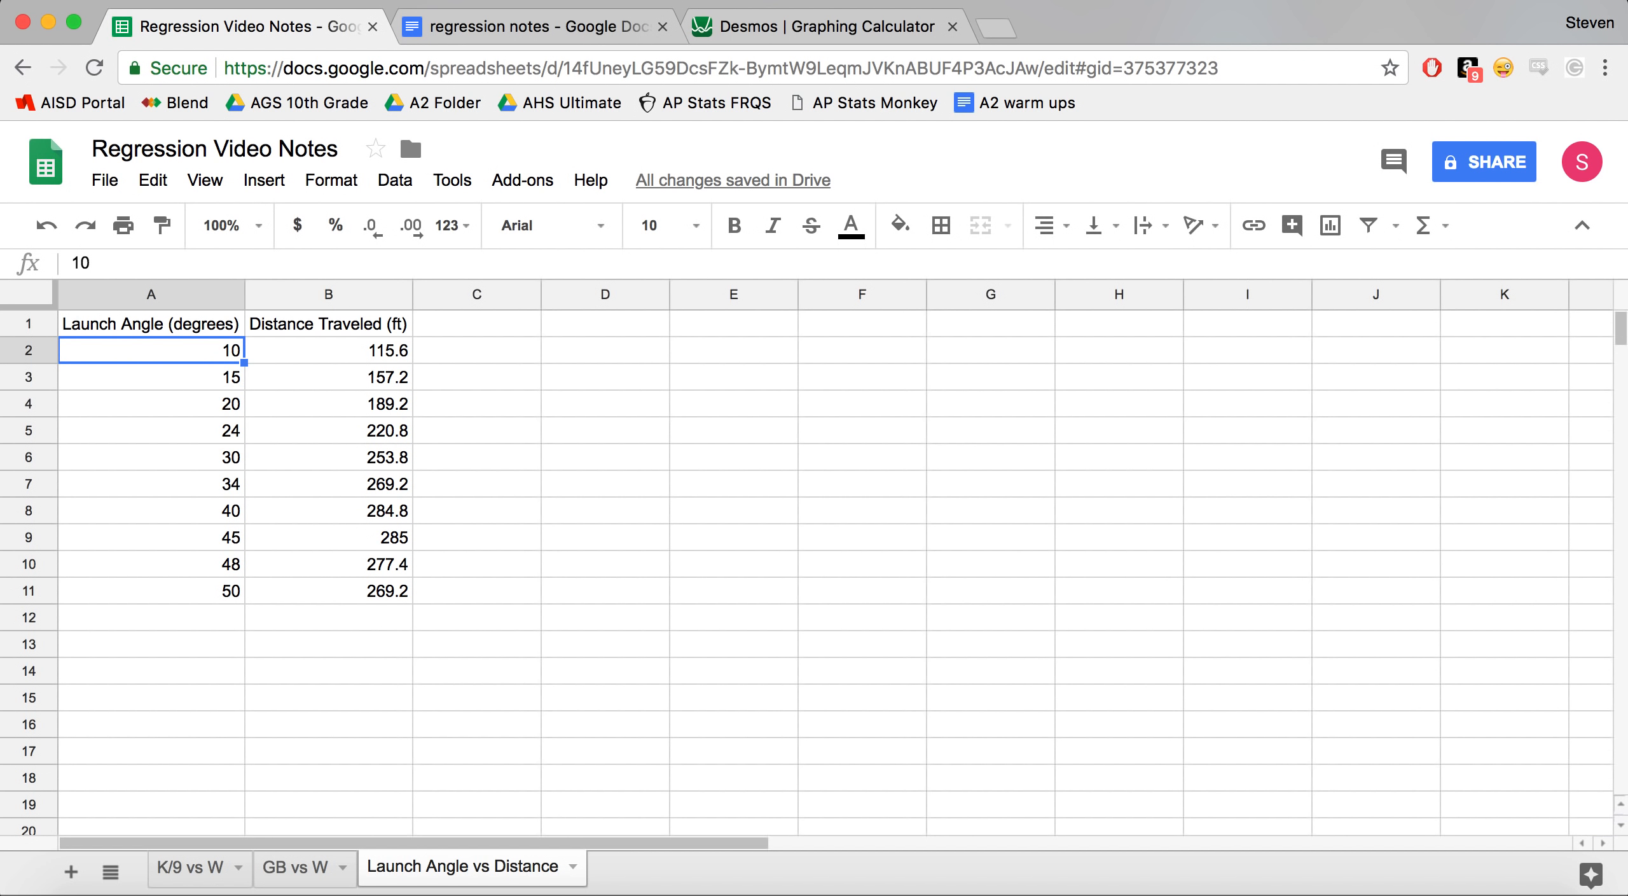
key(Right)
key(Down)
key(Down)
key(Down)
key(Down)
key(Down)
key(Down)
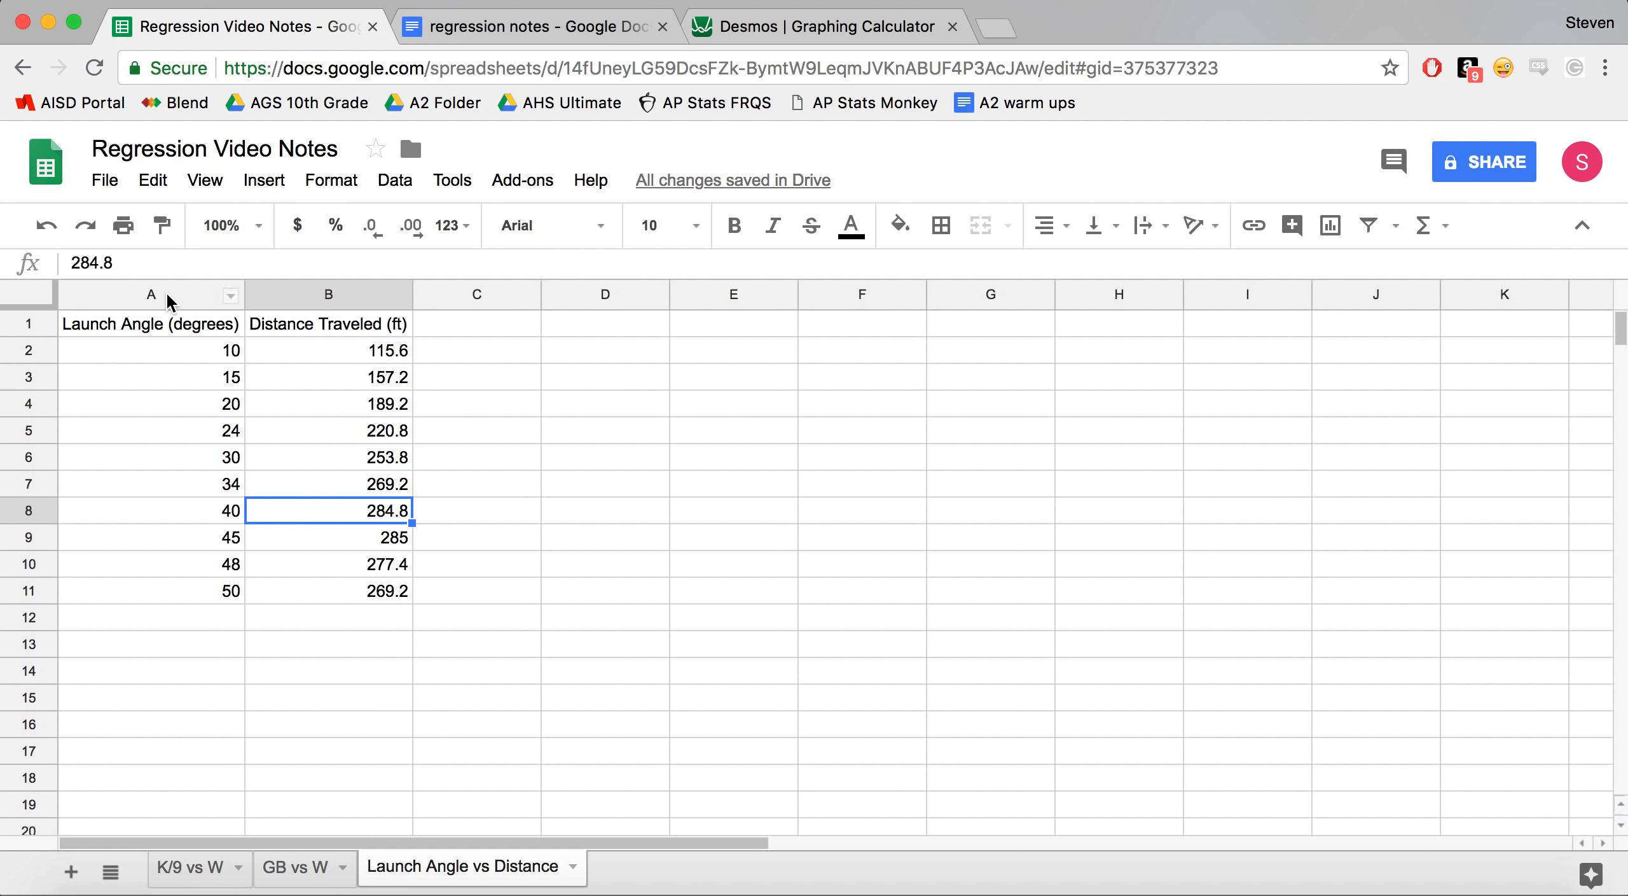
Copy the Launch Angle and Distance Traveled columns and paste them into Desmos as a data table.
drag(160, 294, 334, 294)
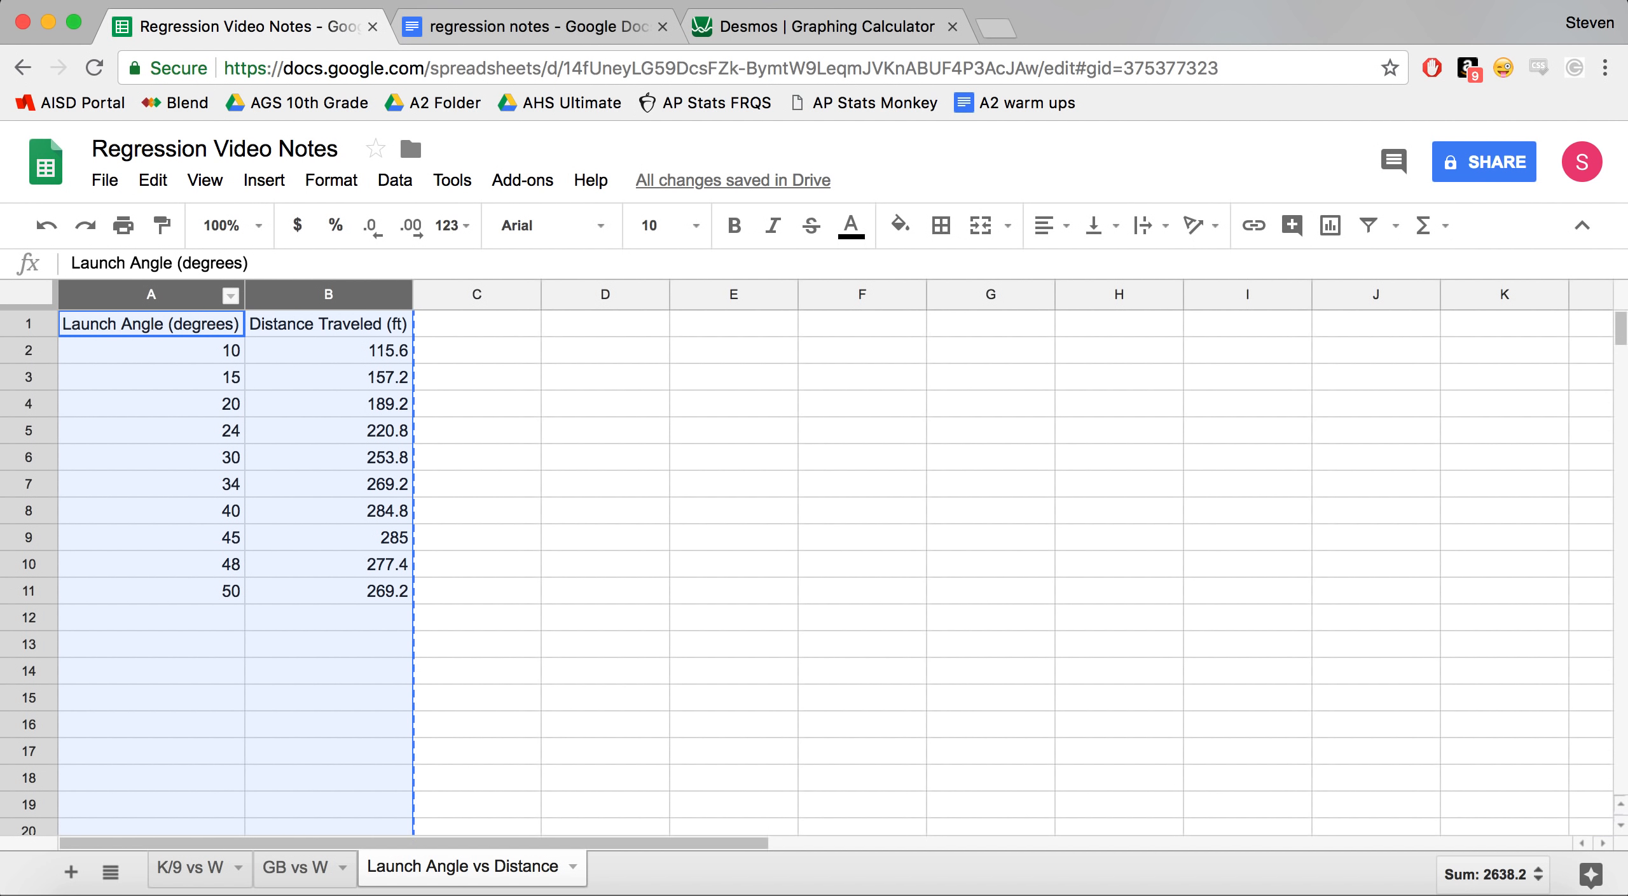
click(807, 28)
click(277, 266)
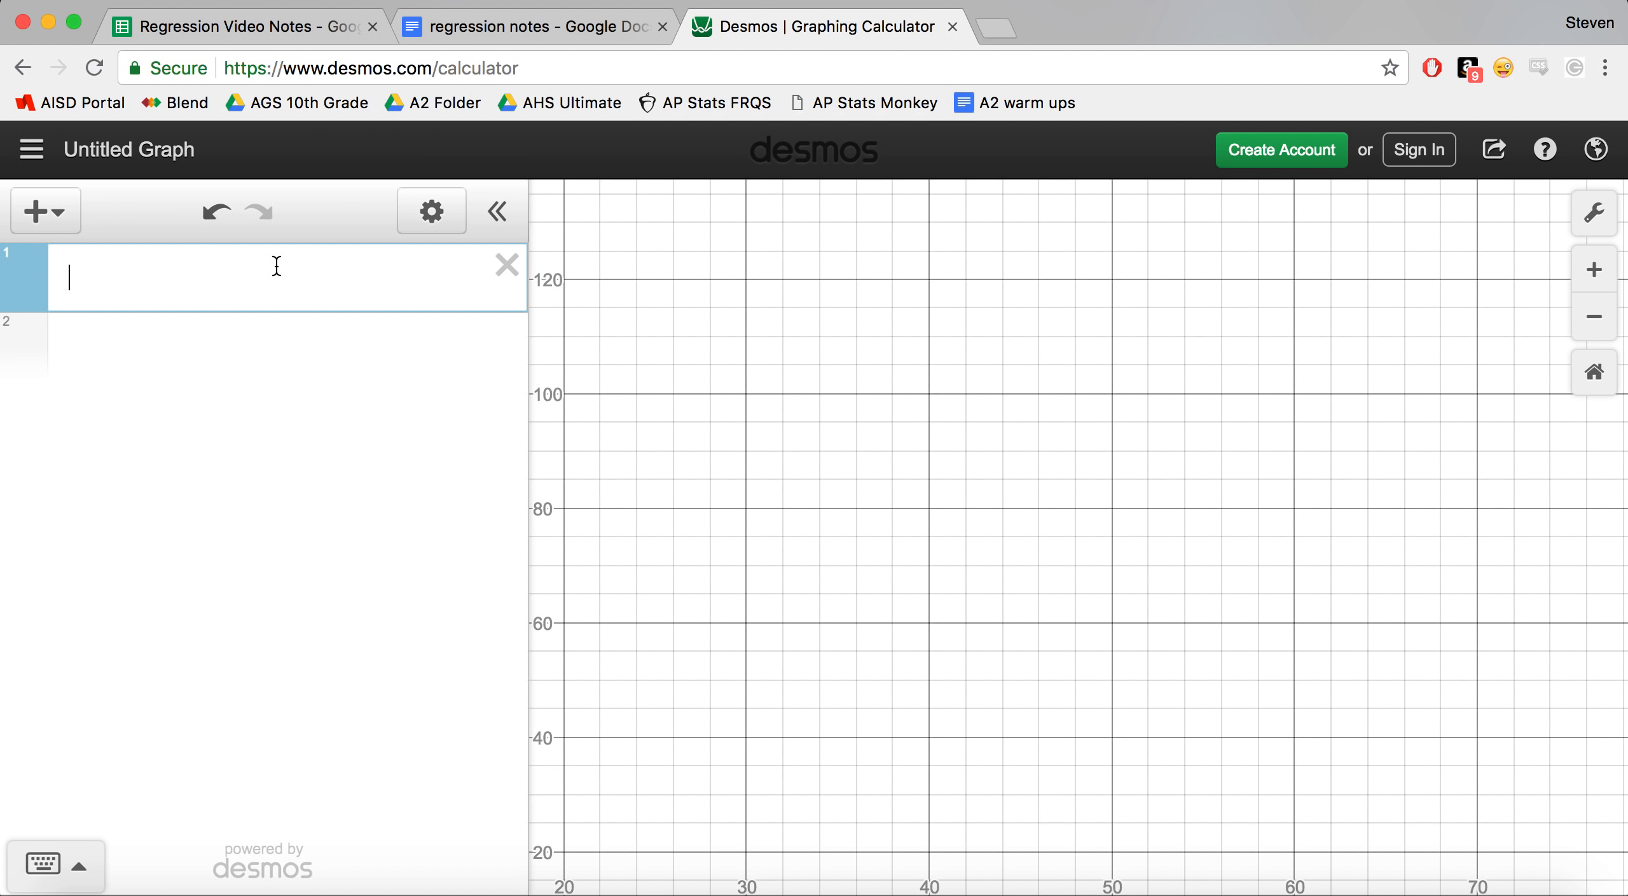
text(10	115.6 15	157.2 20	189.2 24	220.8 30	253.8 34	269.2 40	284.8 45	285 48	277.4 50	269.2)
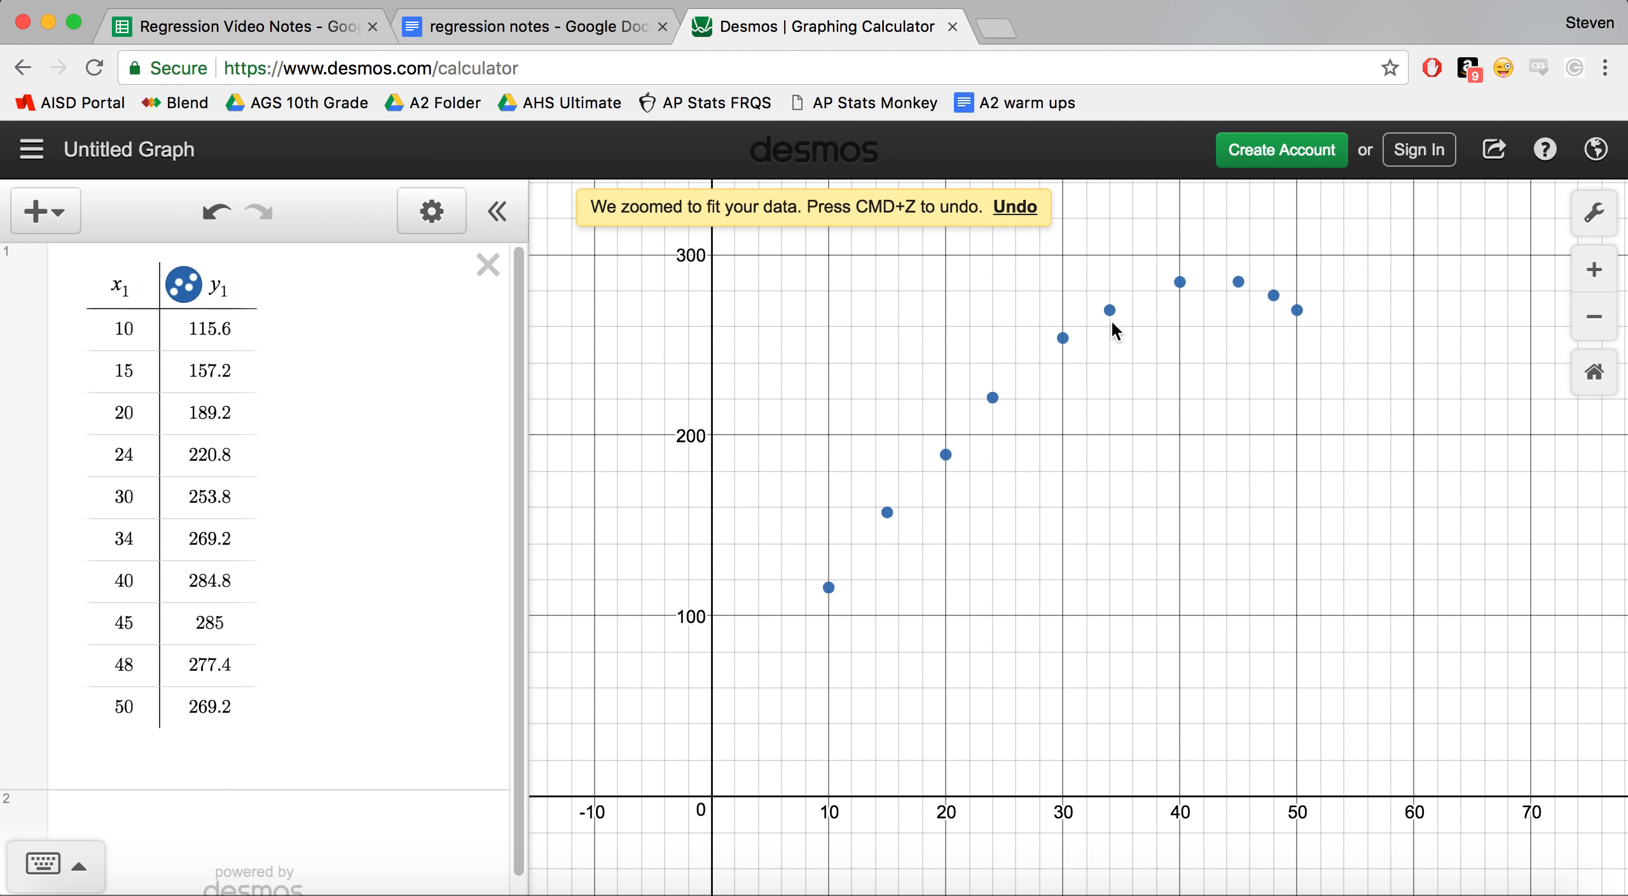
Add the linear regression y1 ~ mx1 + b below the launch angle and distance table.
click(255, 802)
text(y1)
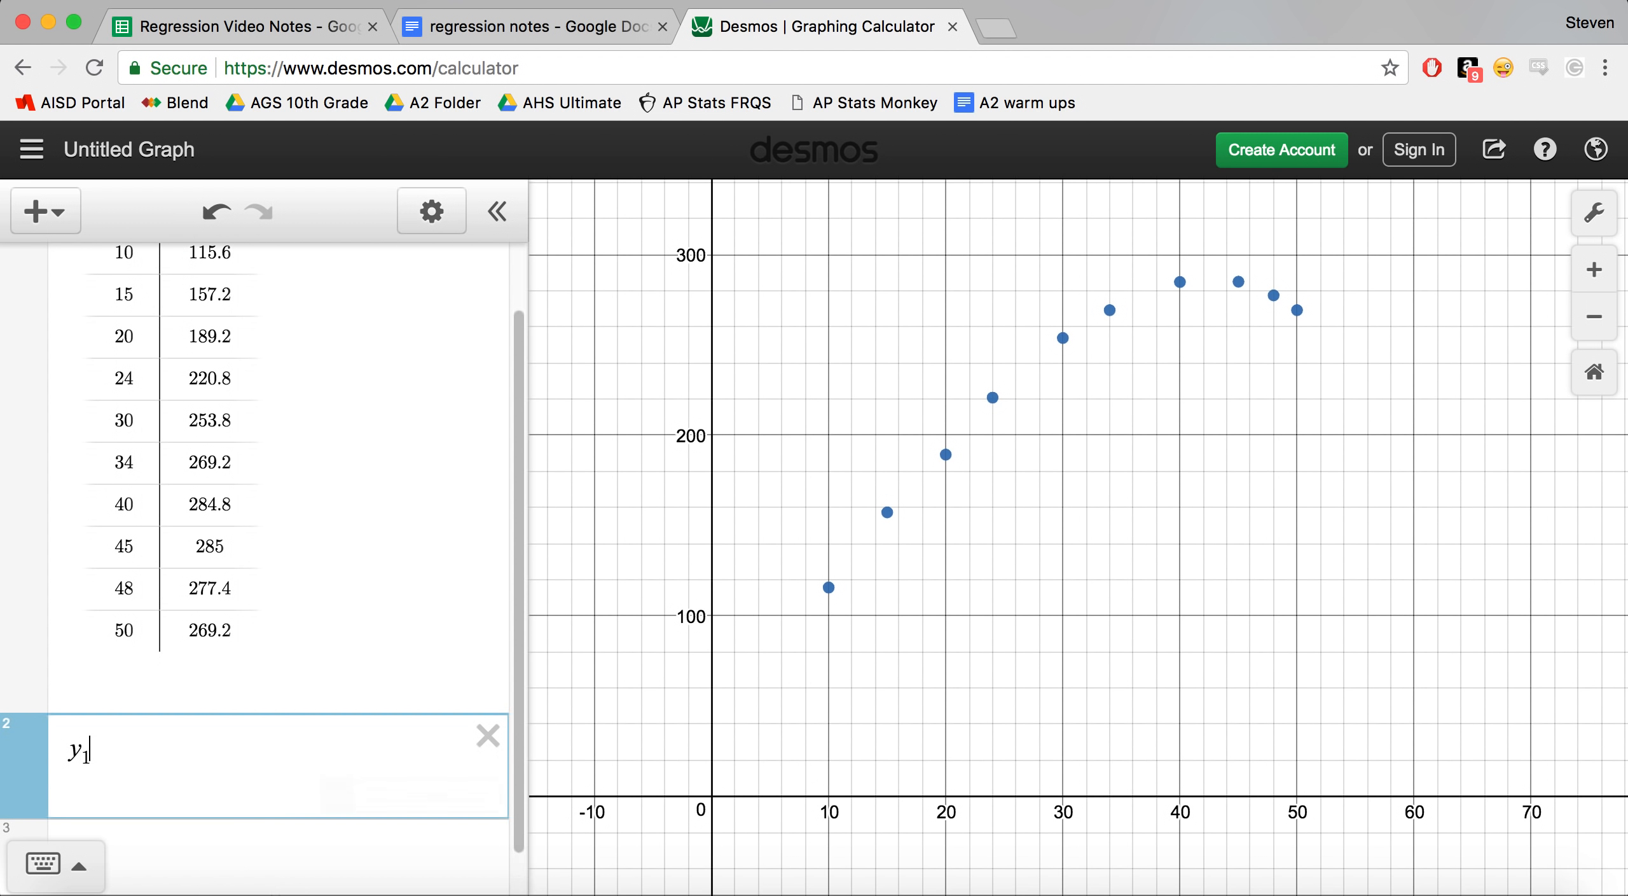
text(~mx1+)
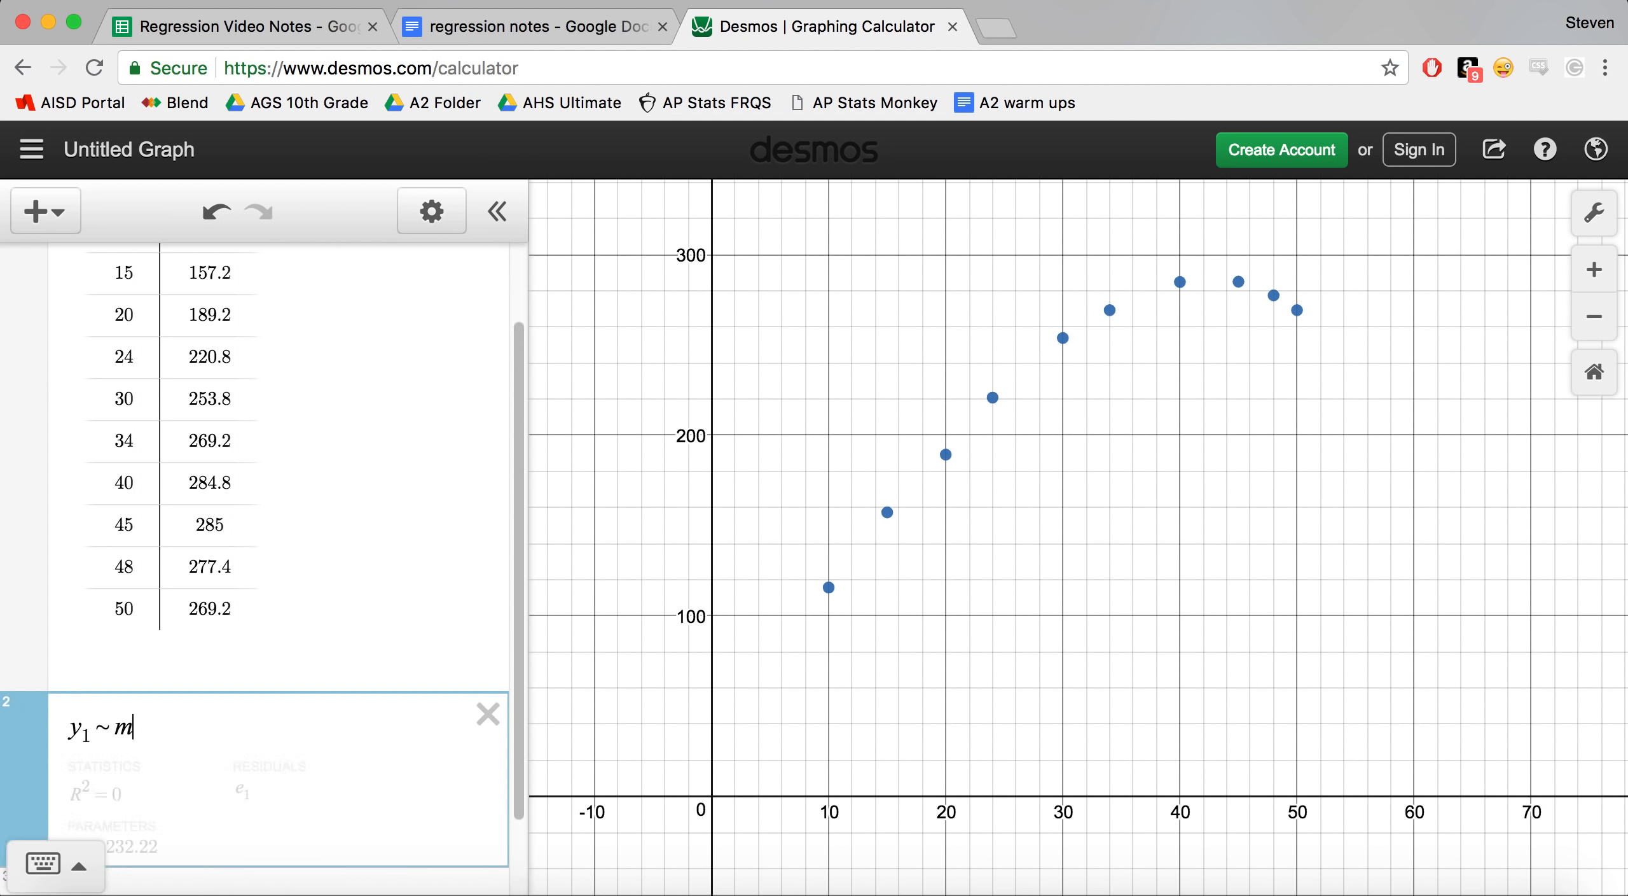
text(b)
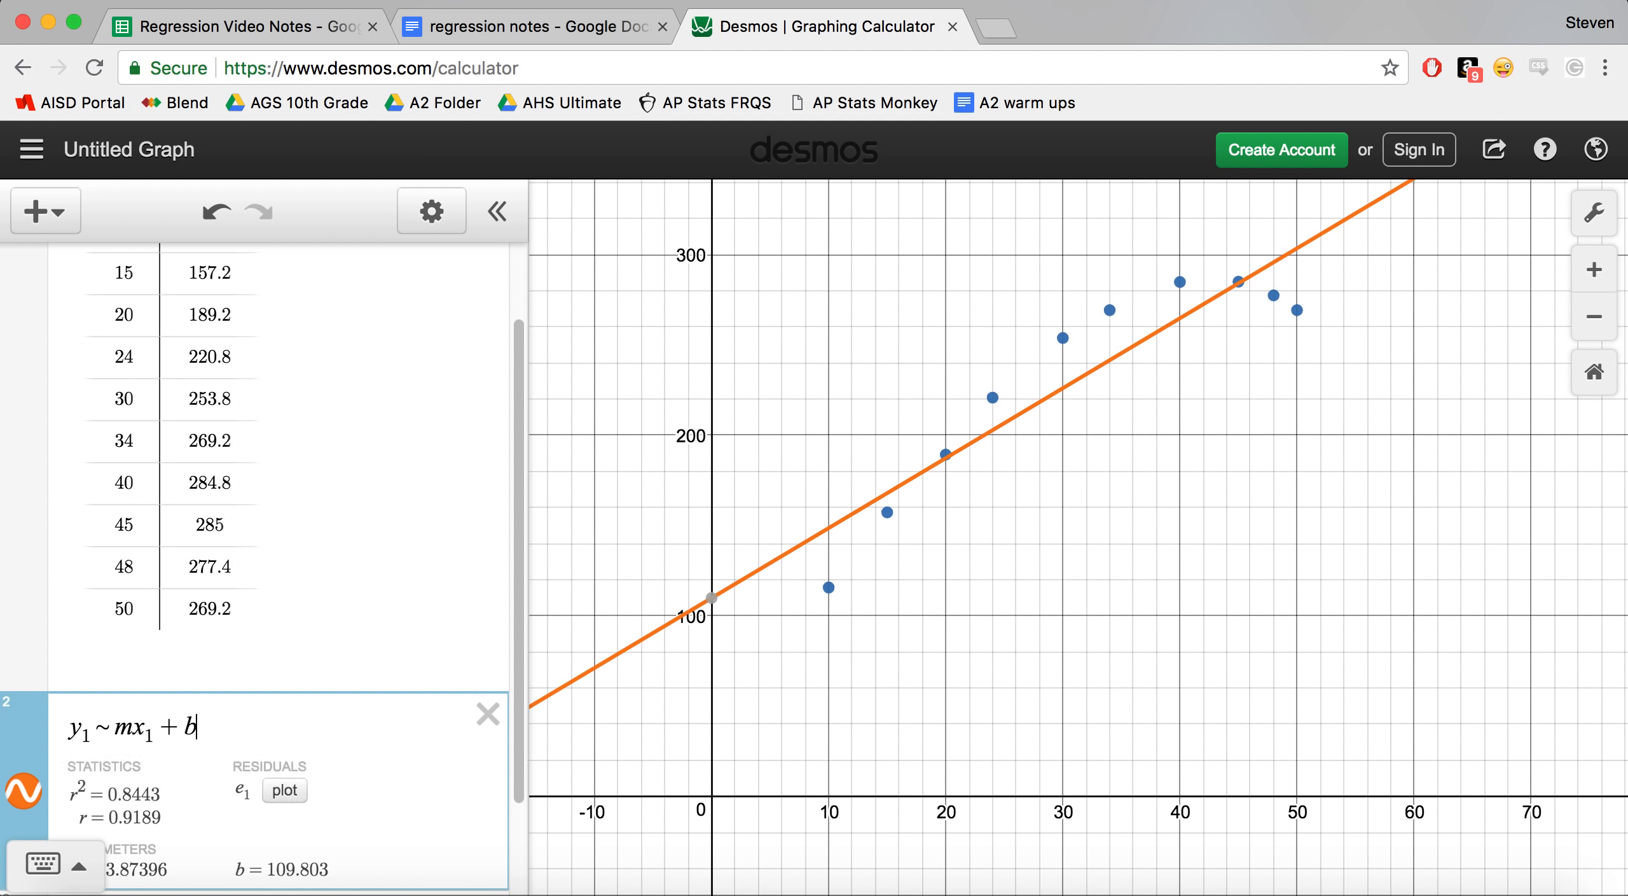
scroll(451, 680, down, 2)
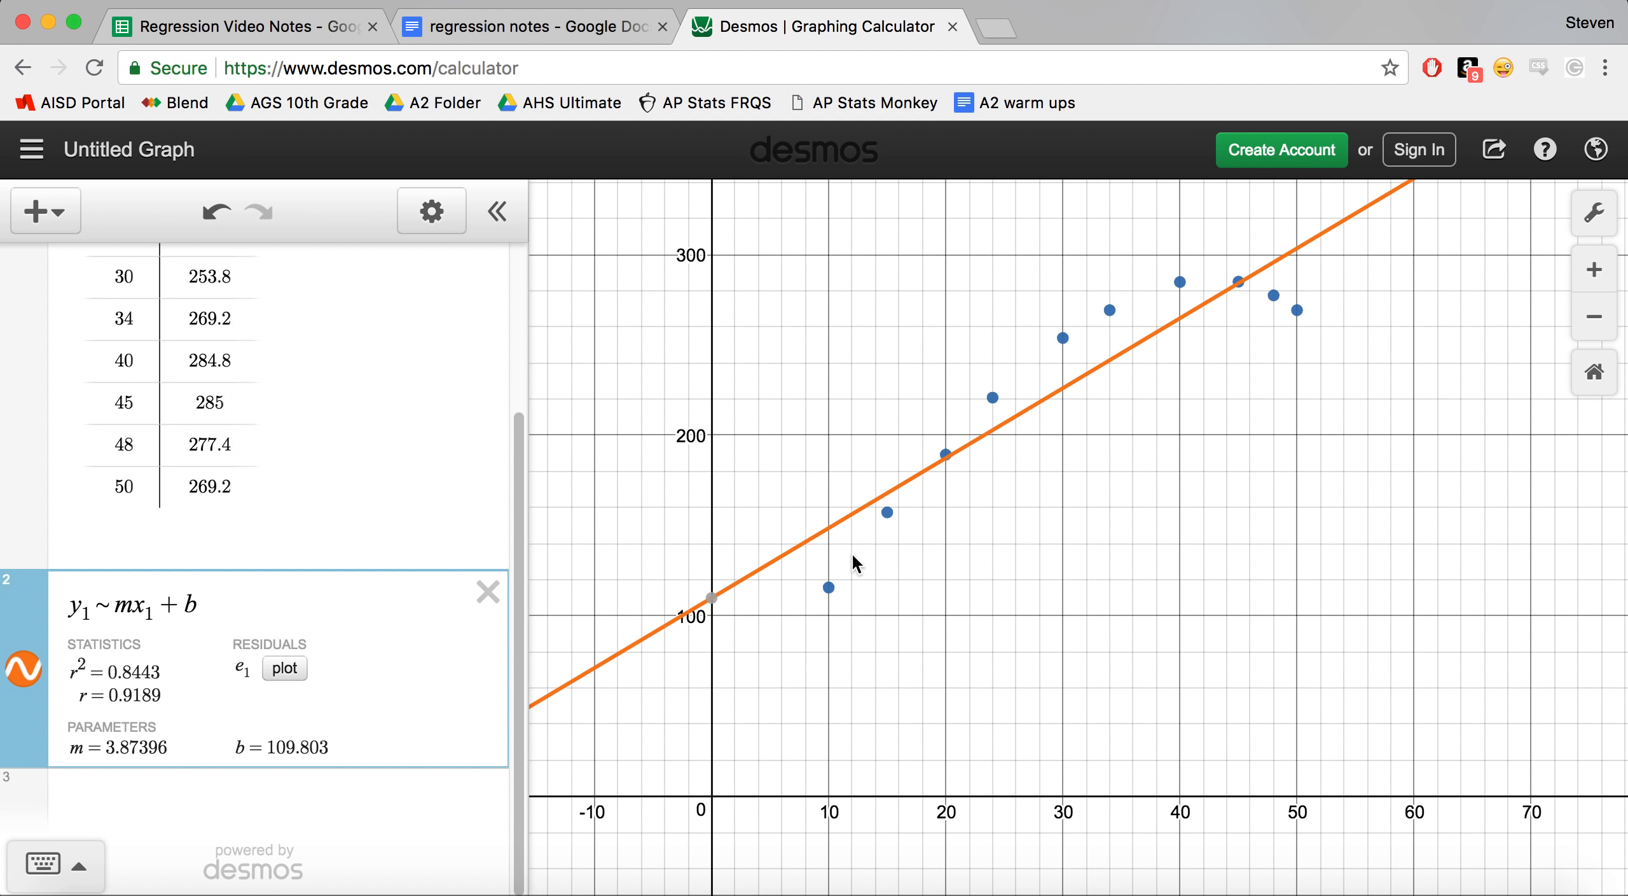
Plot the regression's residuals and inspect the data point at x = 10 against the fitted line.
click(284, 668)
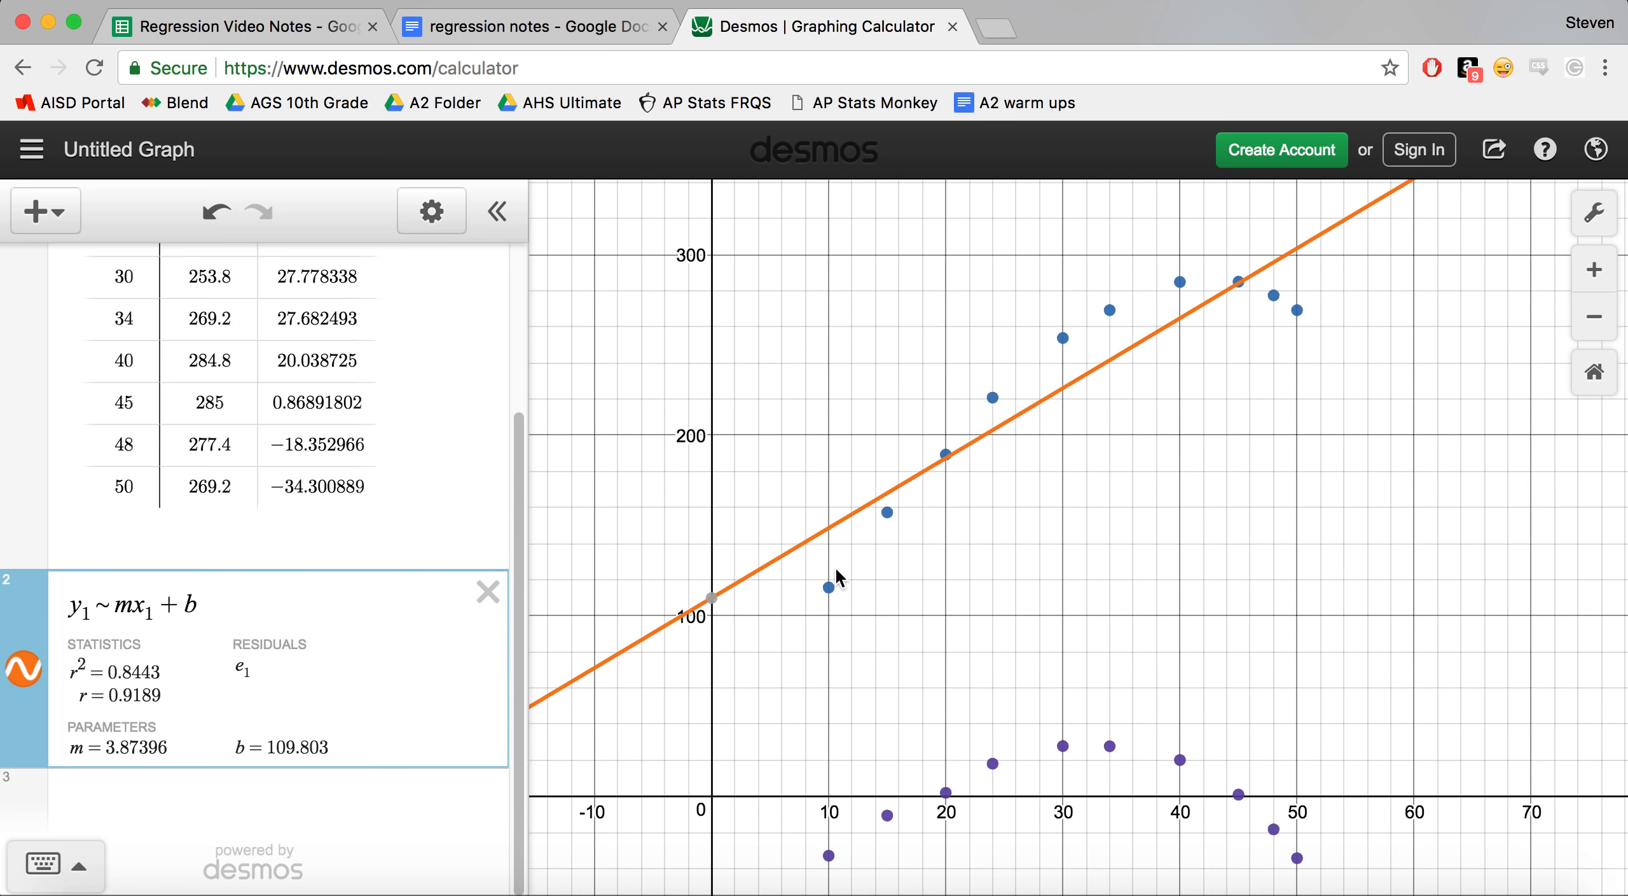
scroll(834, 566, up, 5)
drag(978, 528, 981, 524)
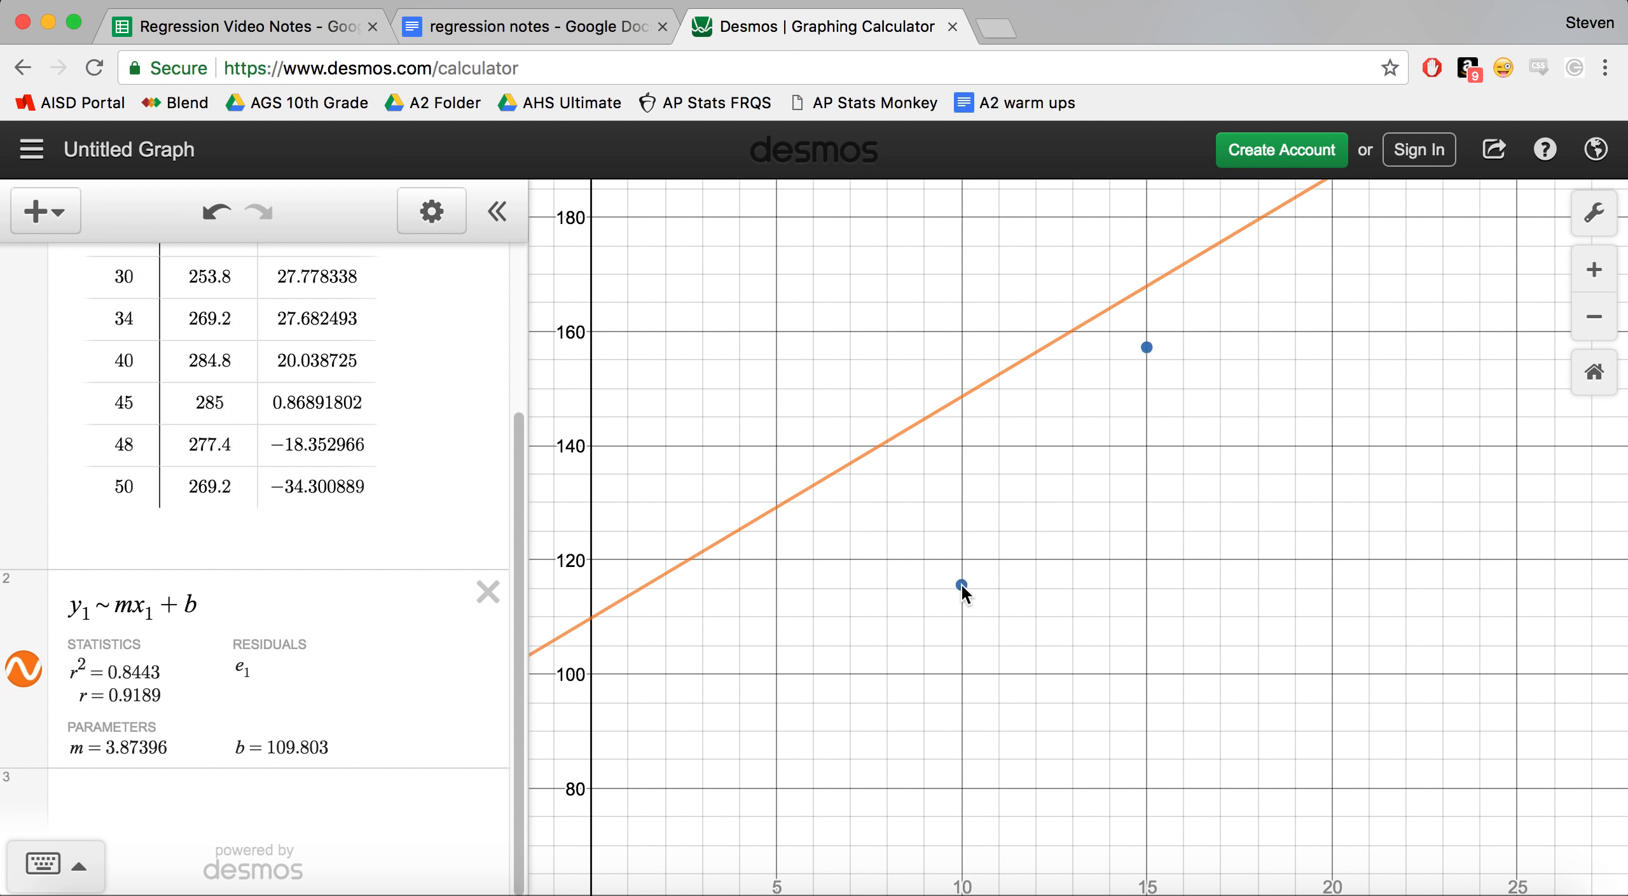
drag(965, 395, 966, 397)
click(960, 582)
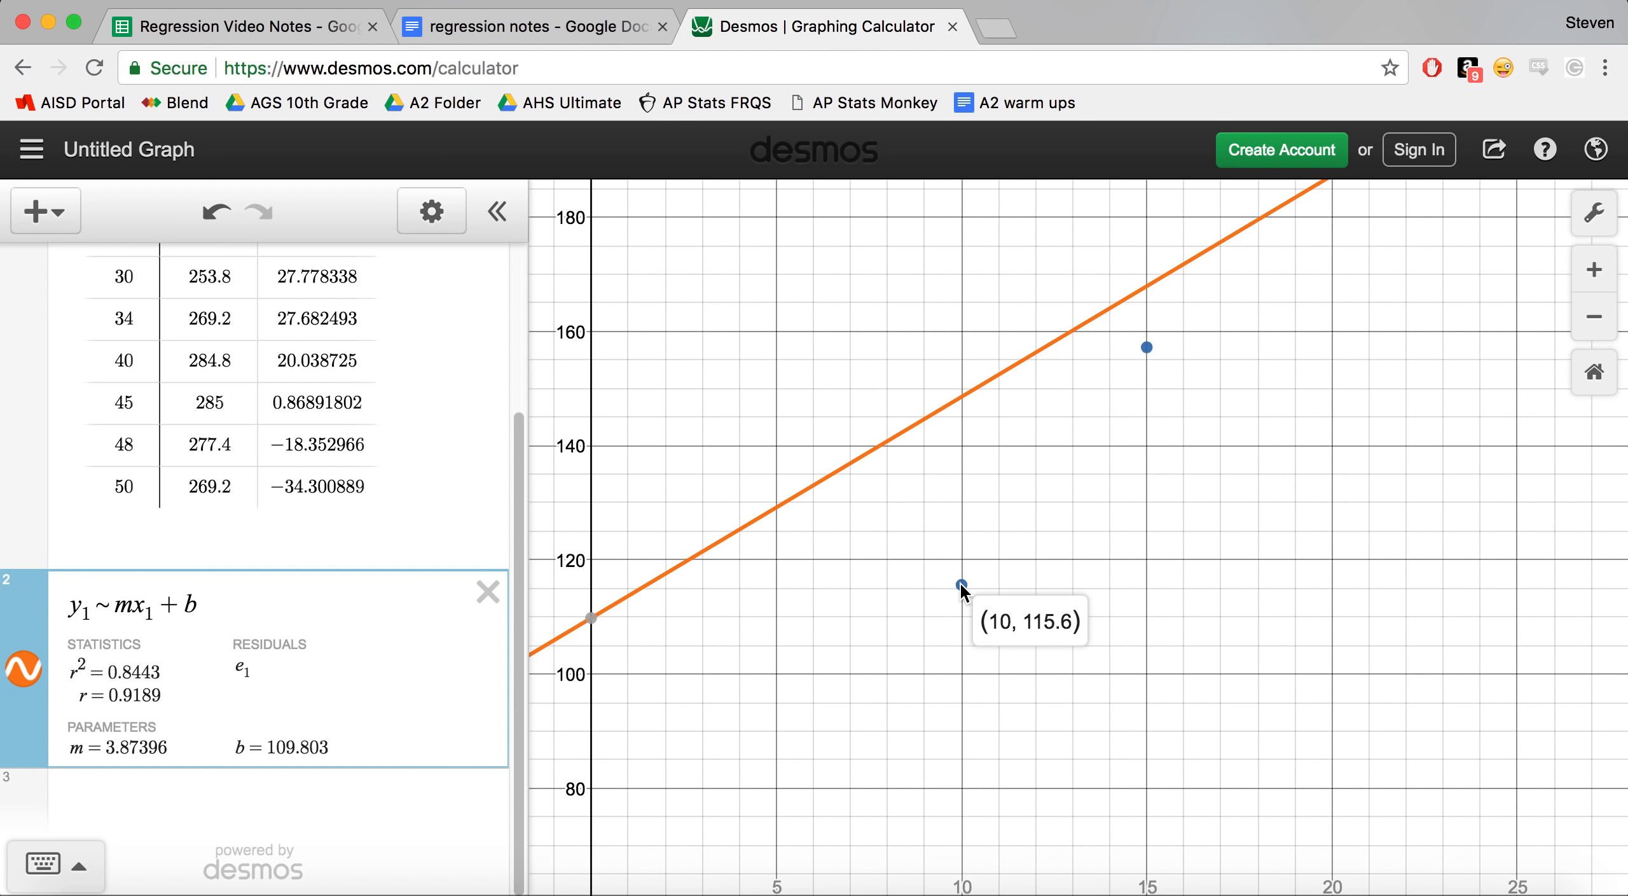
Compare the plotted residuals with the data points' distances from the line and examine the overall residual pattern.
scroll(1015, 731, down, 3)
drag(1015, 730, 1008, 362)
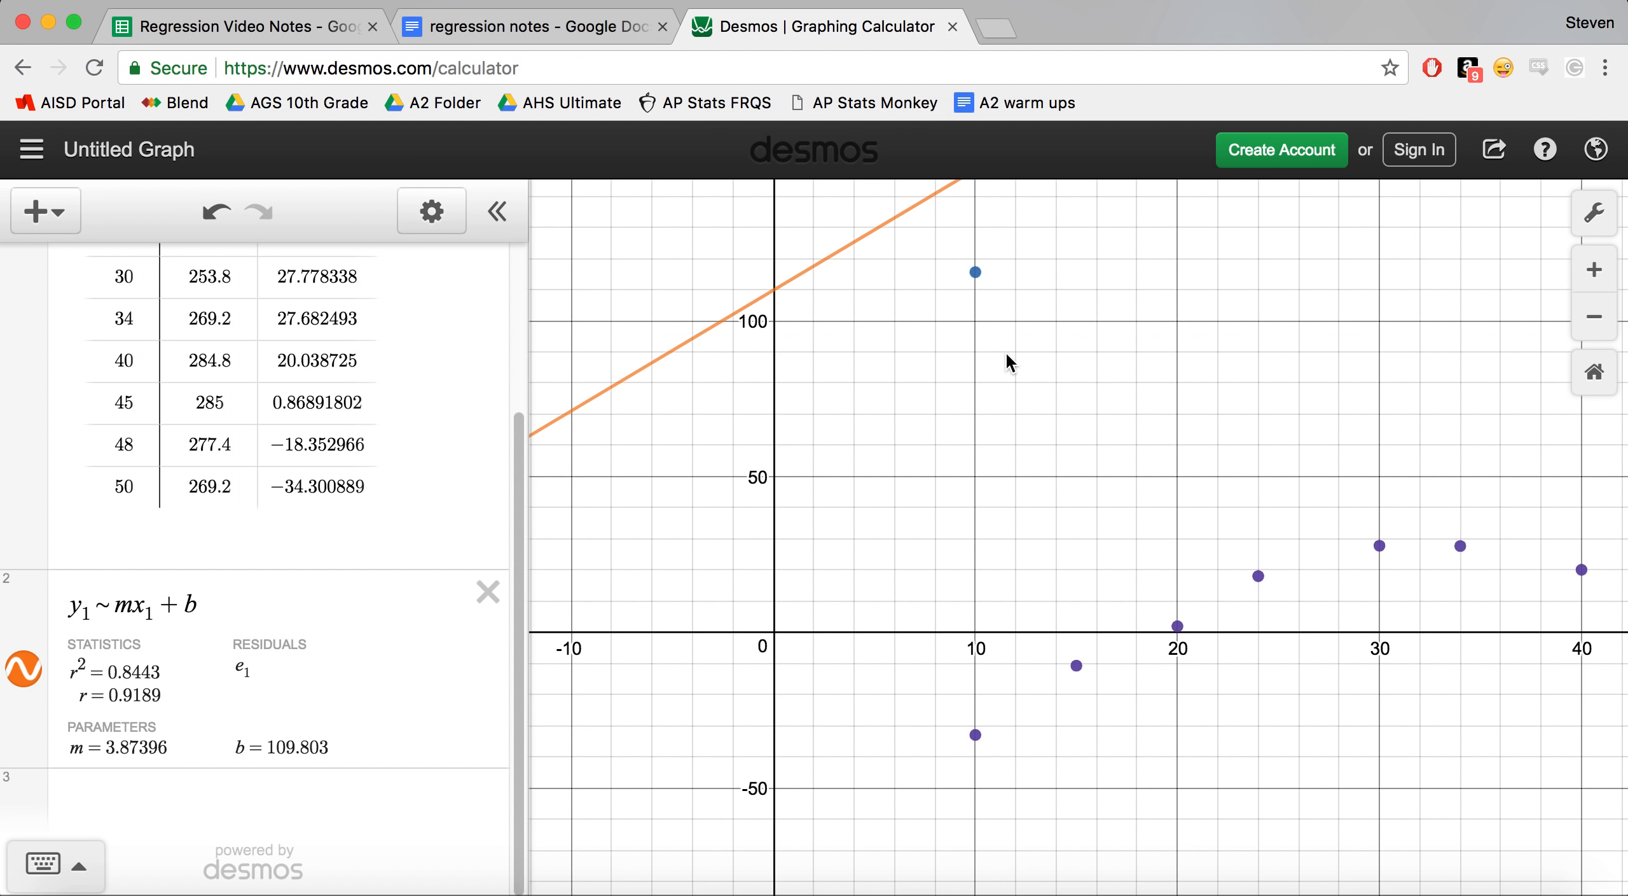
click(975, 735)
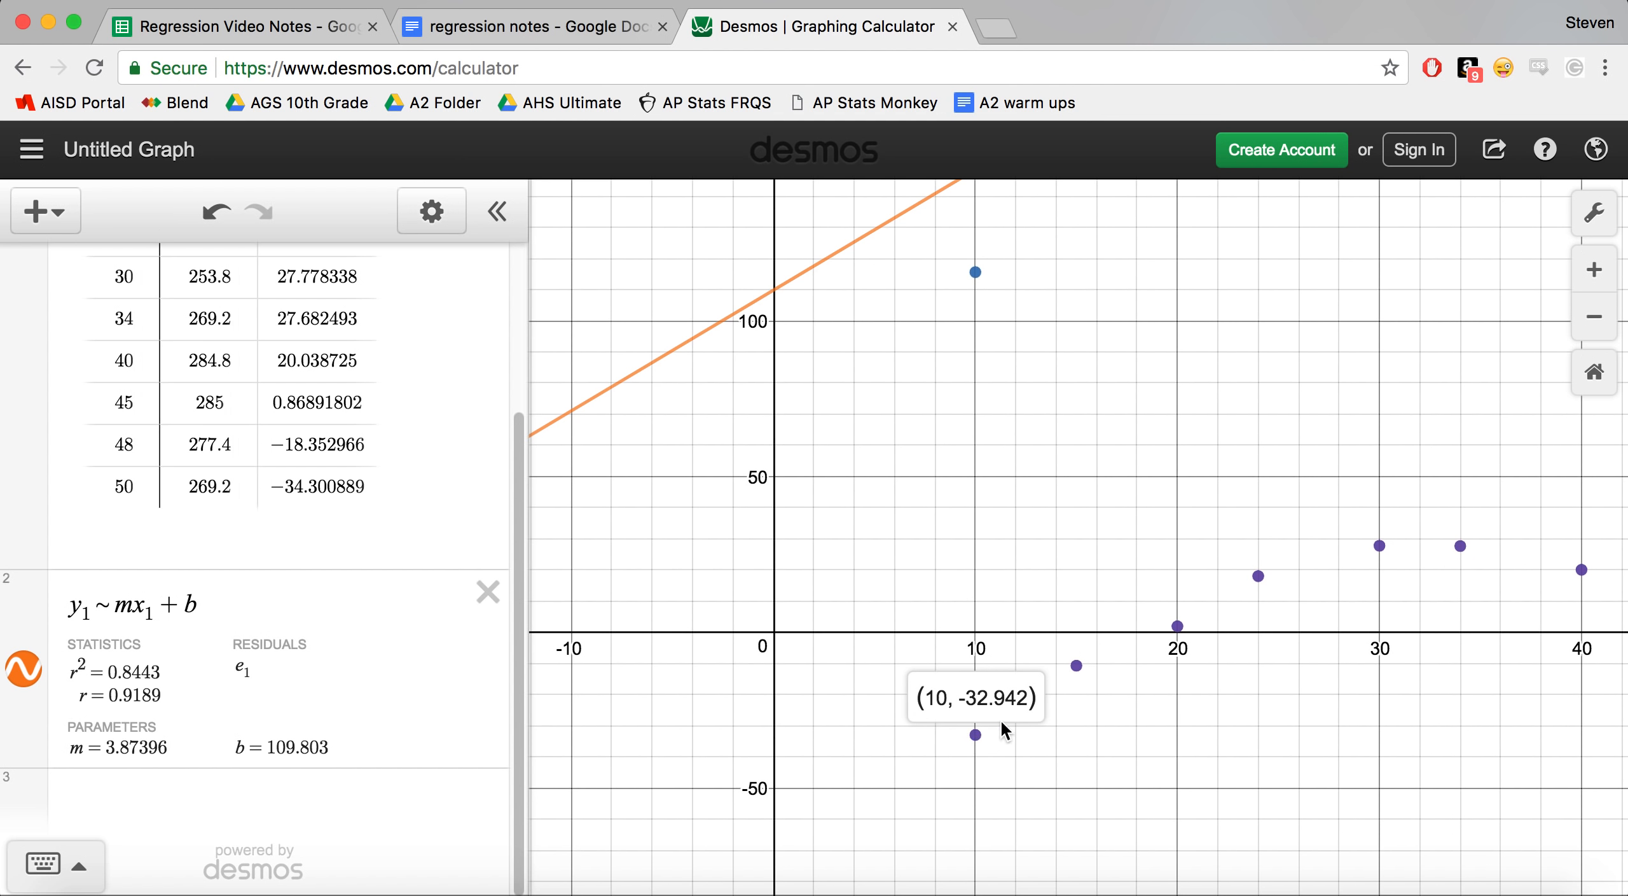
click(1069, 698)
click(976, 272)
drag(976, 274, 826, 516)
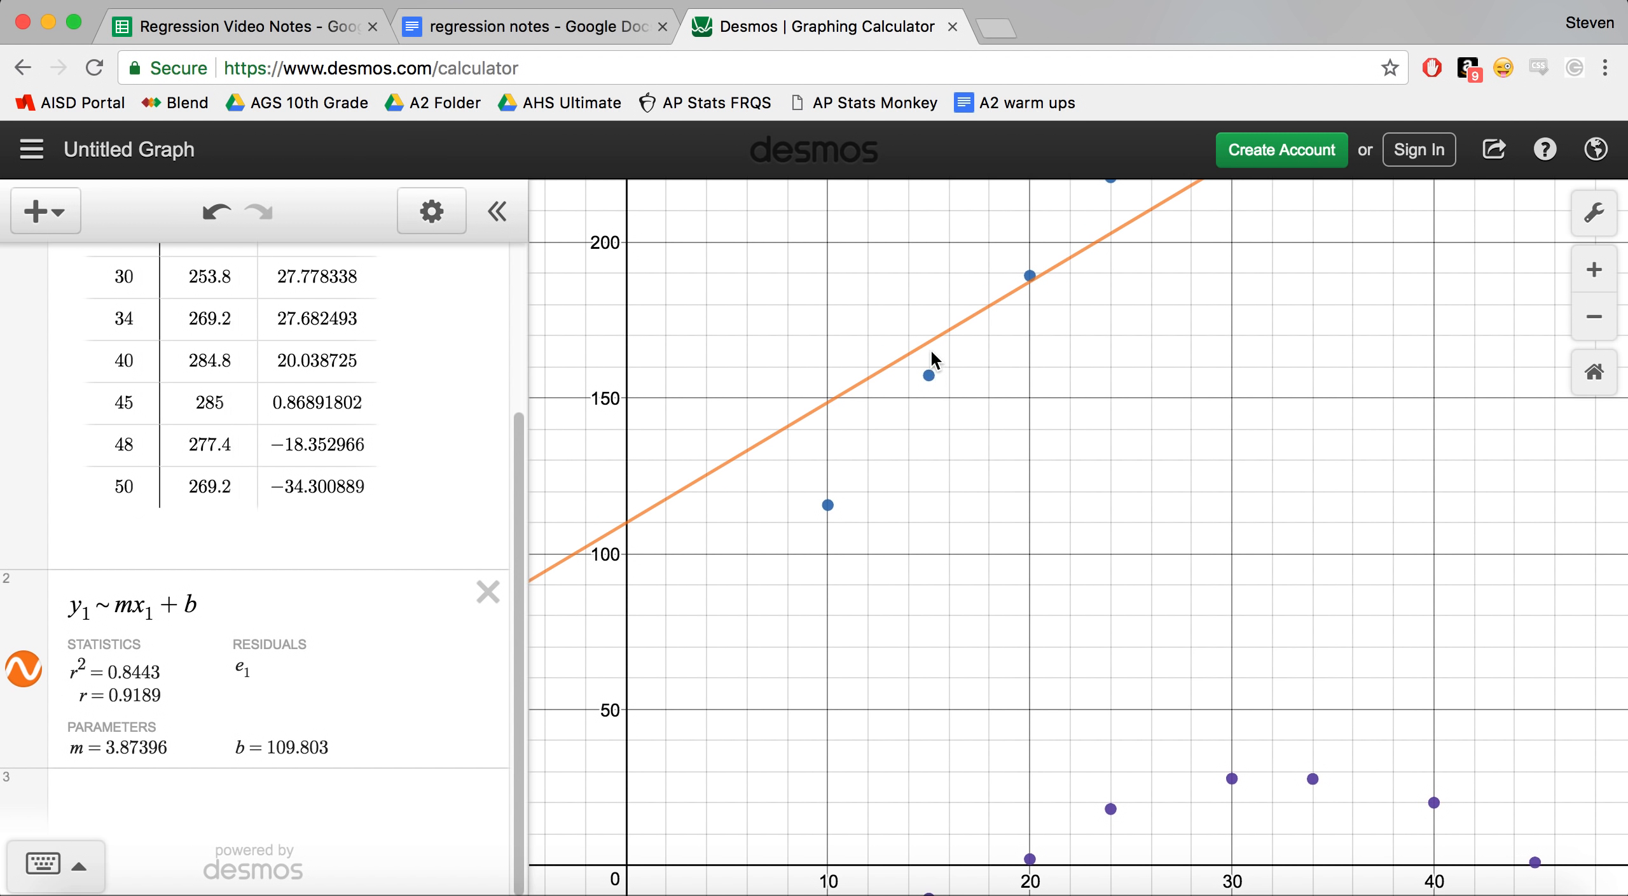
drag(928, 440, 929, 301)
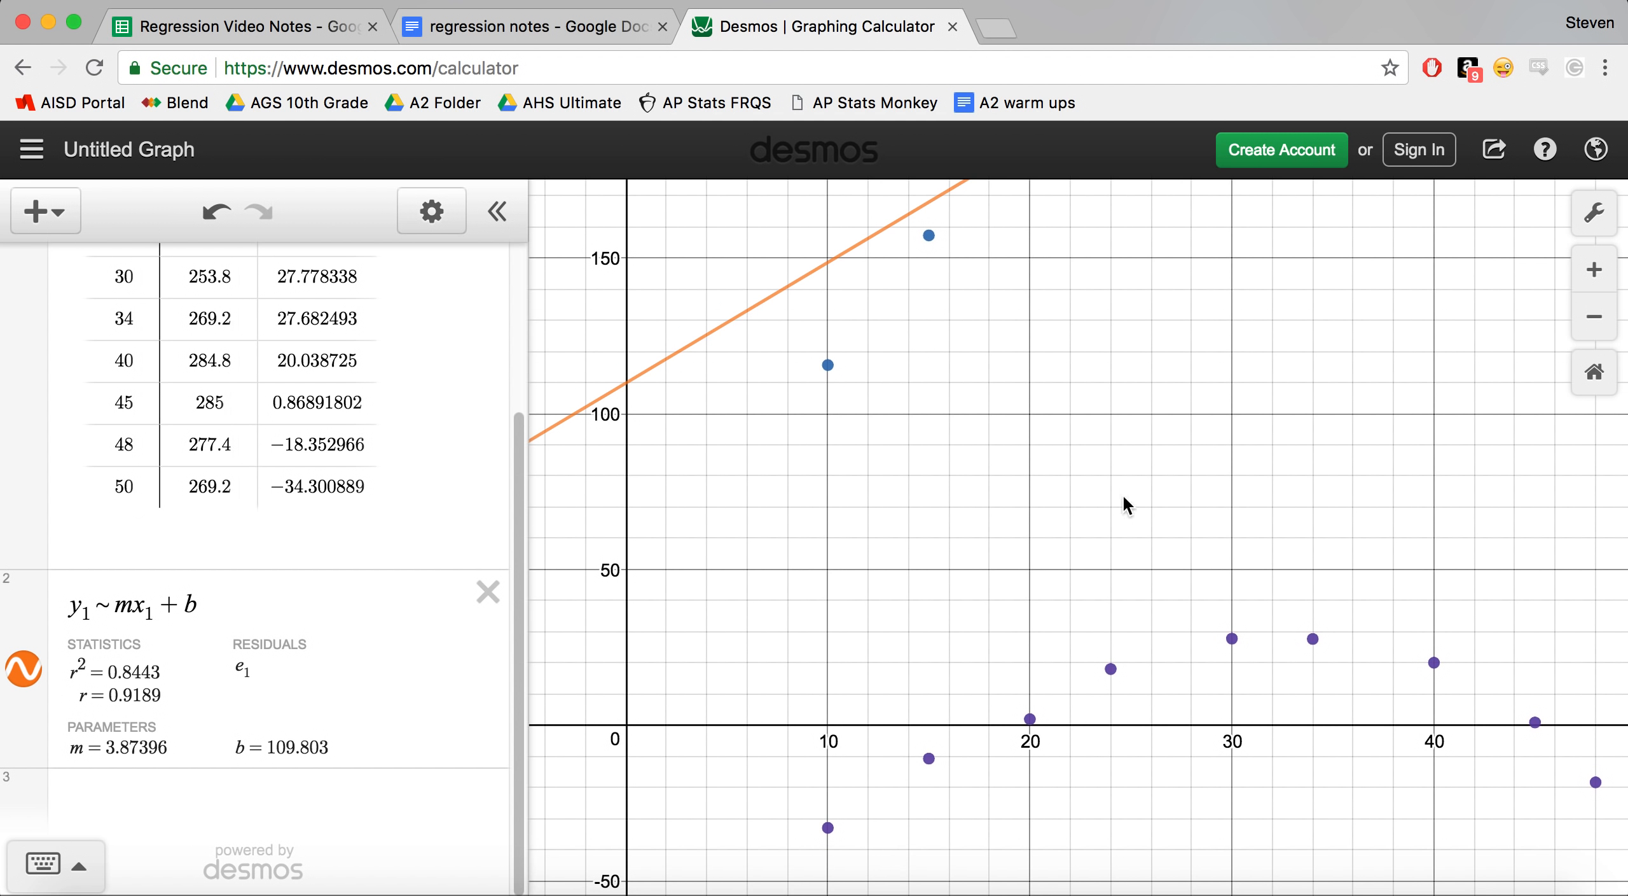
scroll(1036, 520, down, 5)
drag(1371, 432, 1134, 573)
scroll(1136, 520, down, 3)
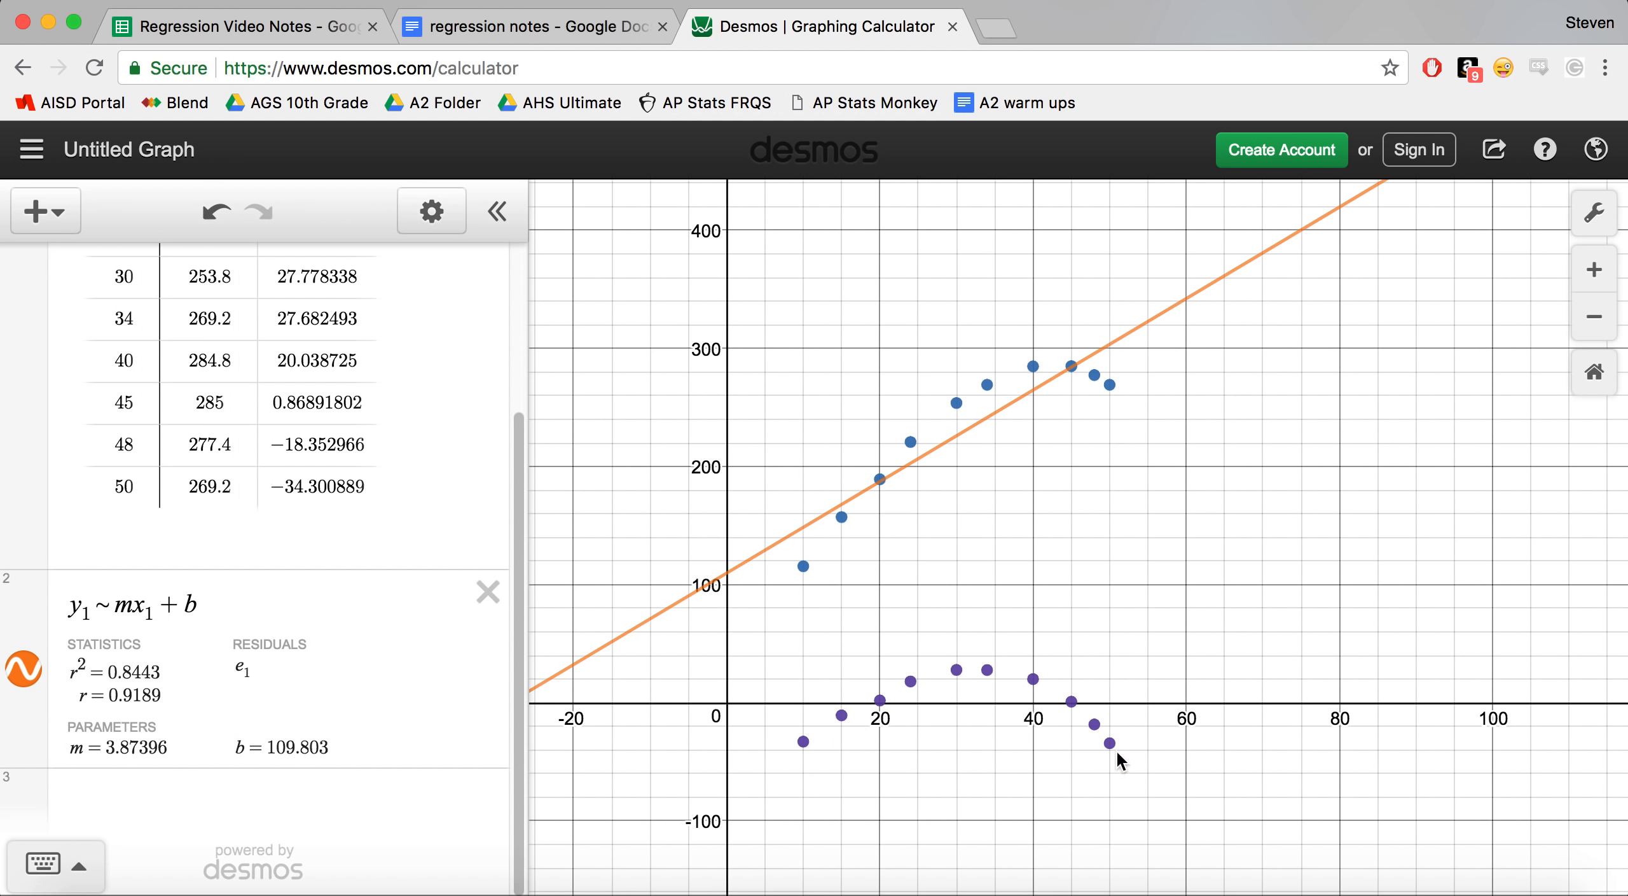
In the regression notes document, add "Residual plots measure the distance between the expected value from the regression equation and the actual value", with "Residual plots" in bold.
click(532, 31)
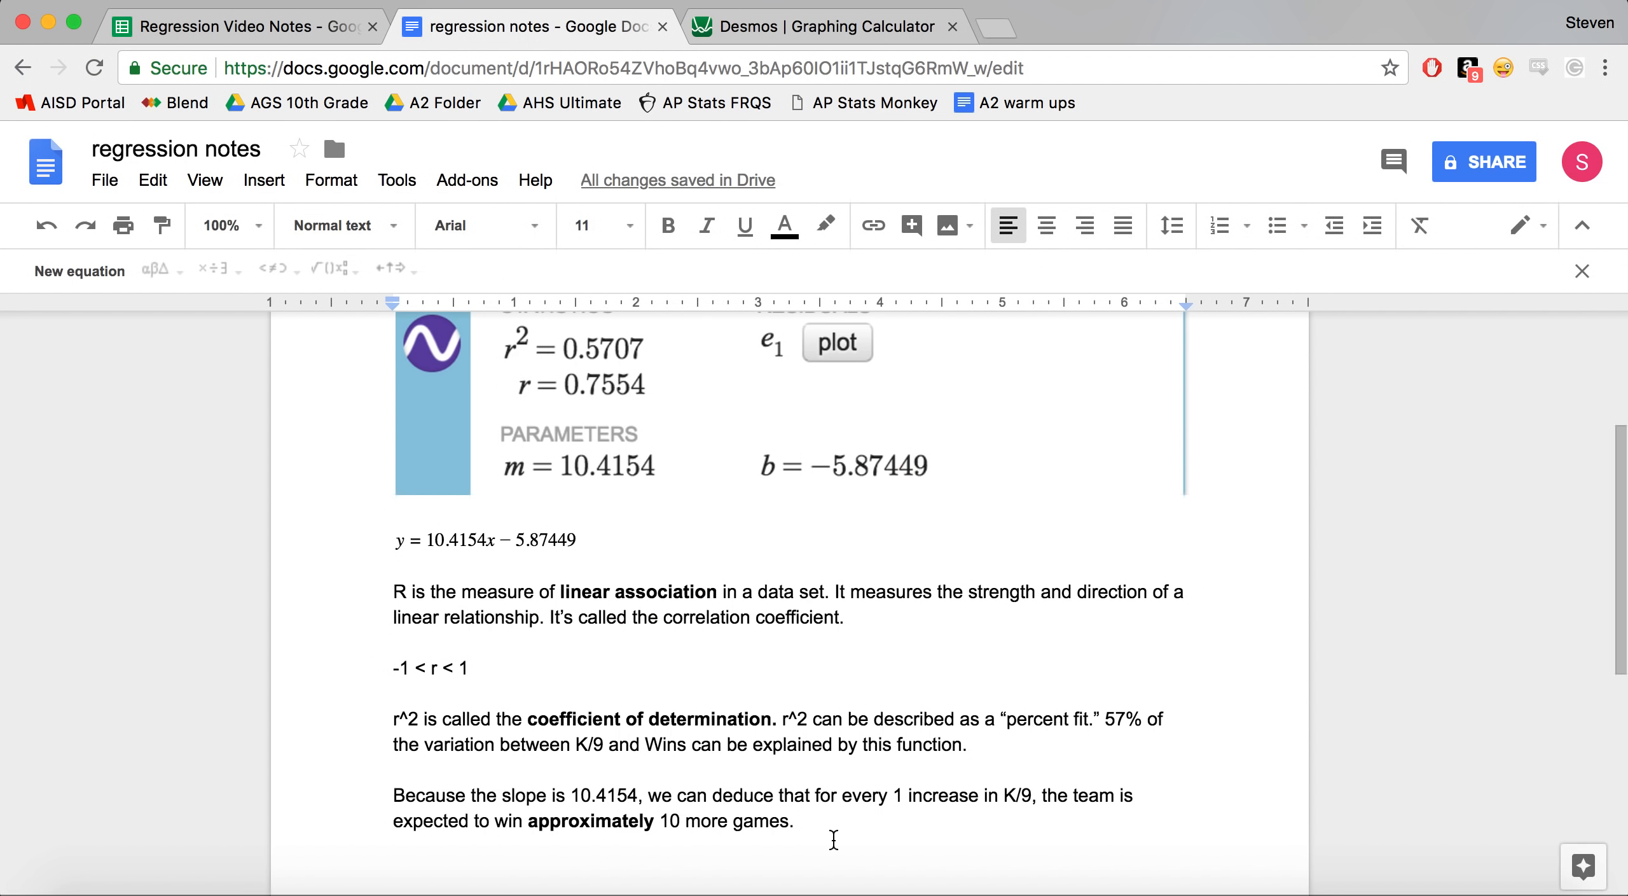
key(Return)
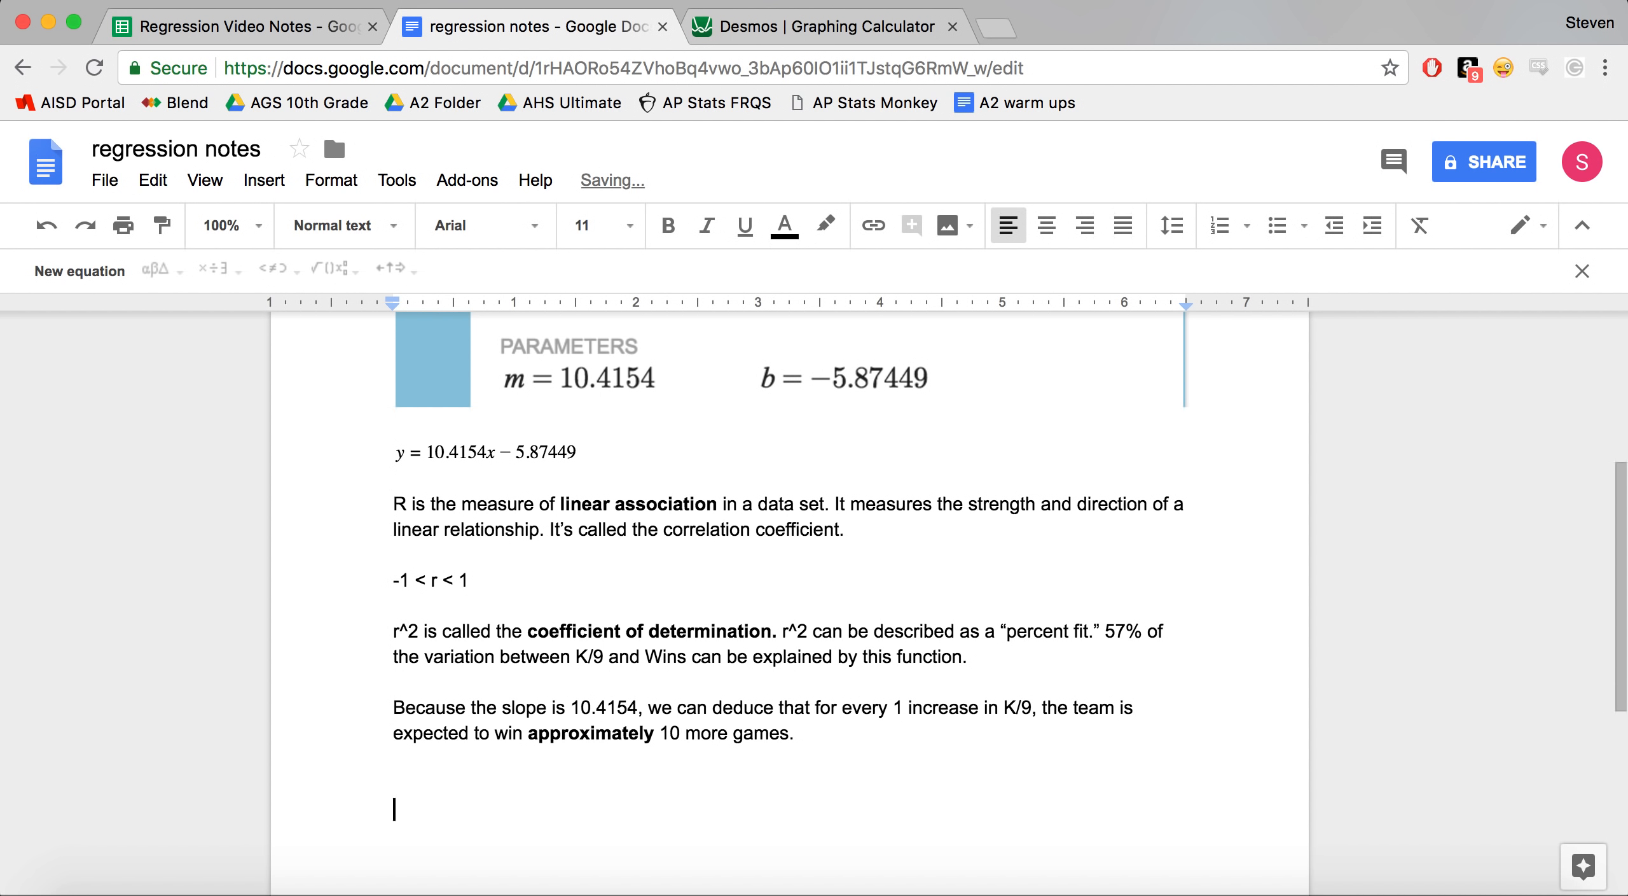
key(ctrl+b)
text(Re)
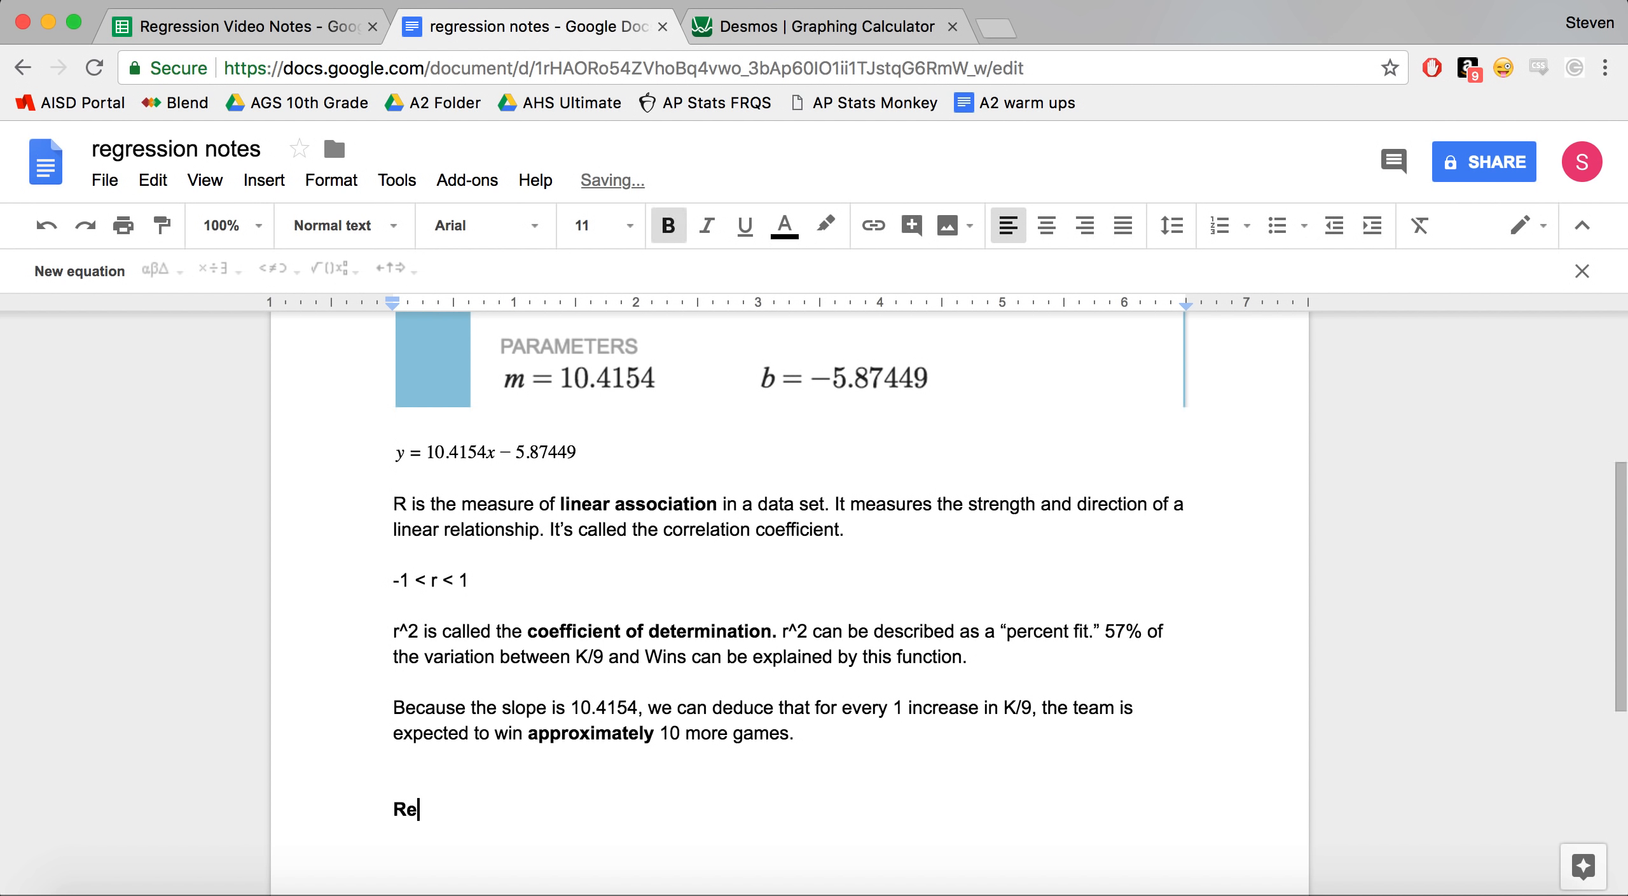
text(sidual plots)
key(ctrl+b)
text(measure the distance b)
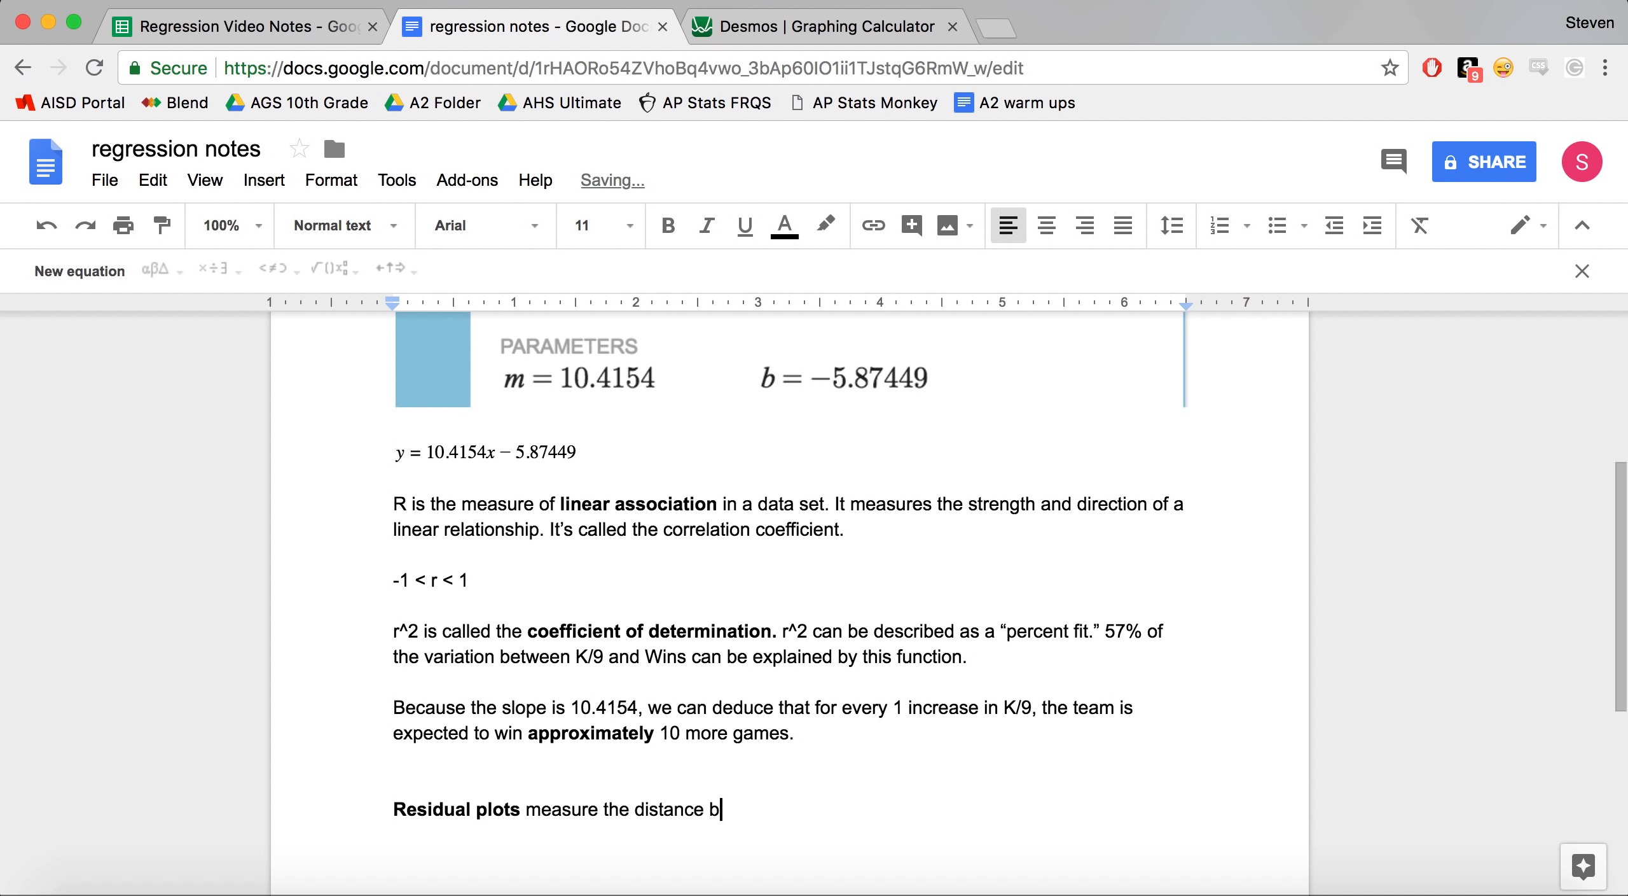
text(etween the expected value from the regre)
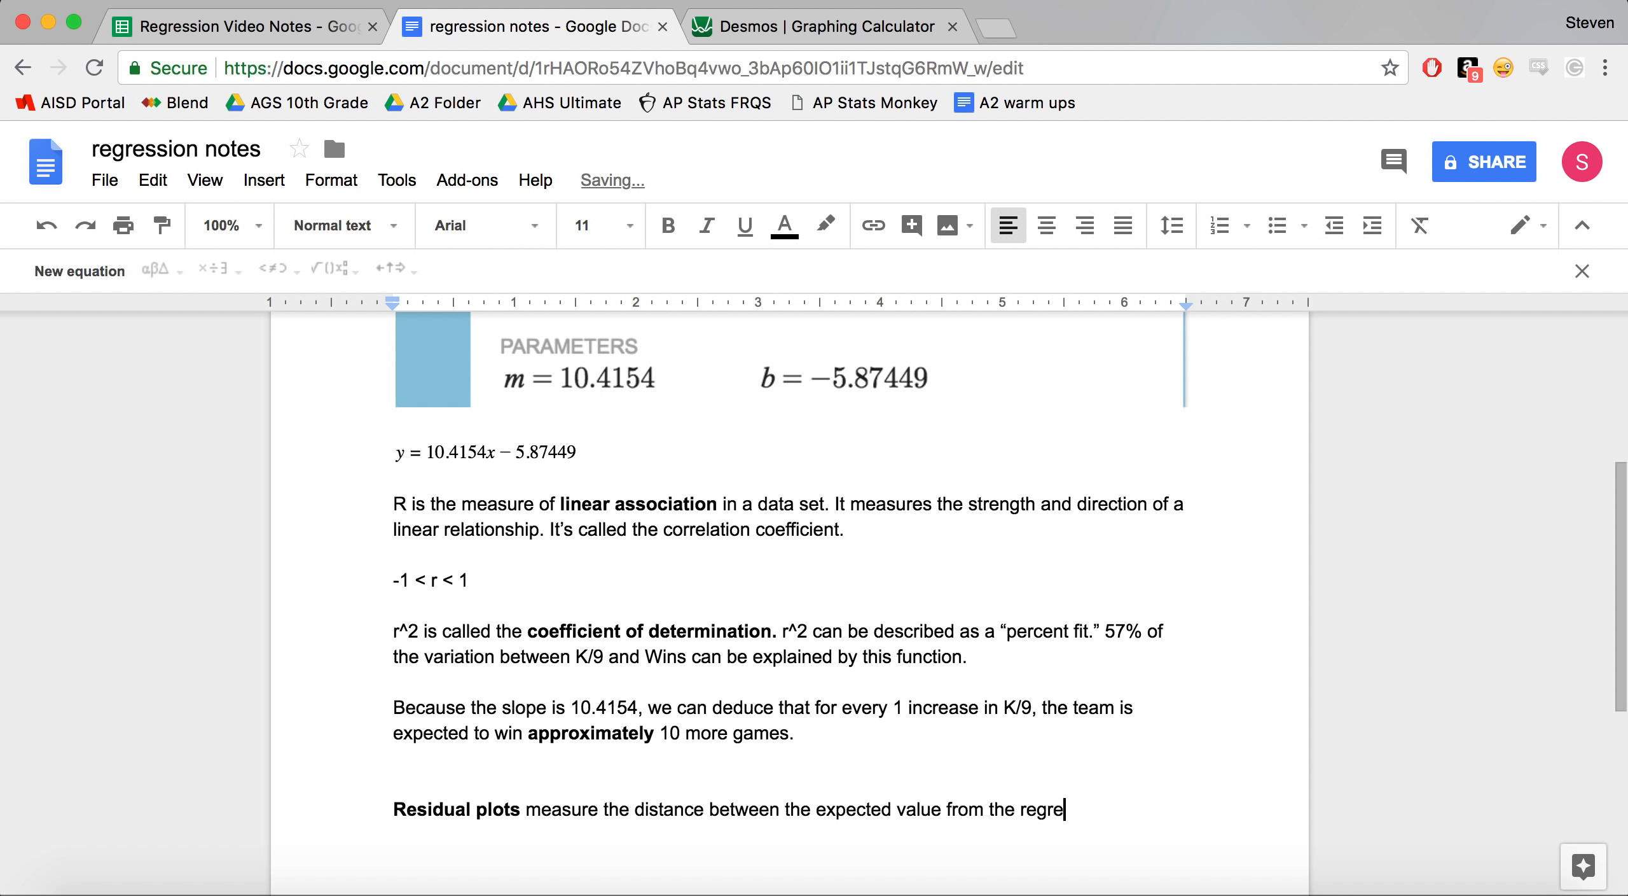
text(ssion equation and )
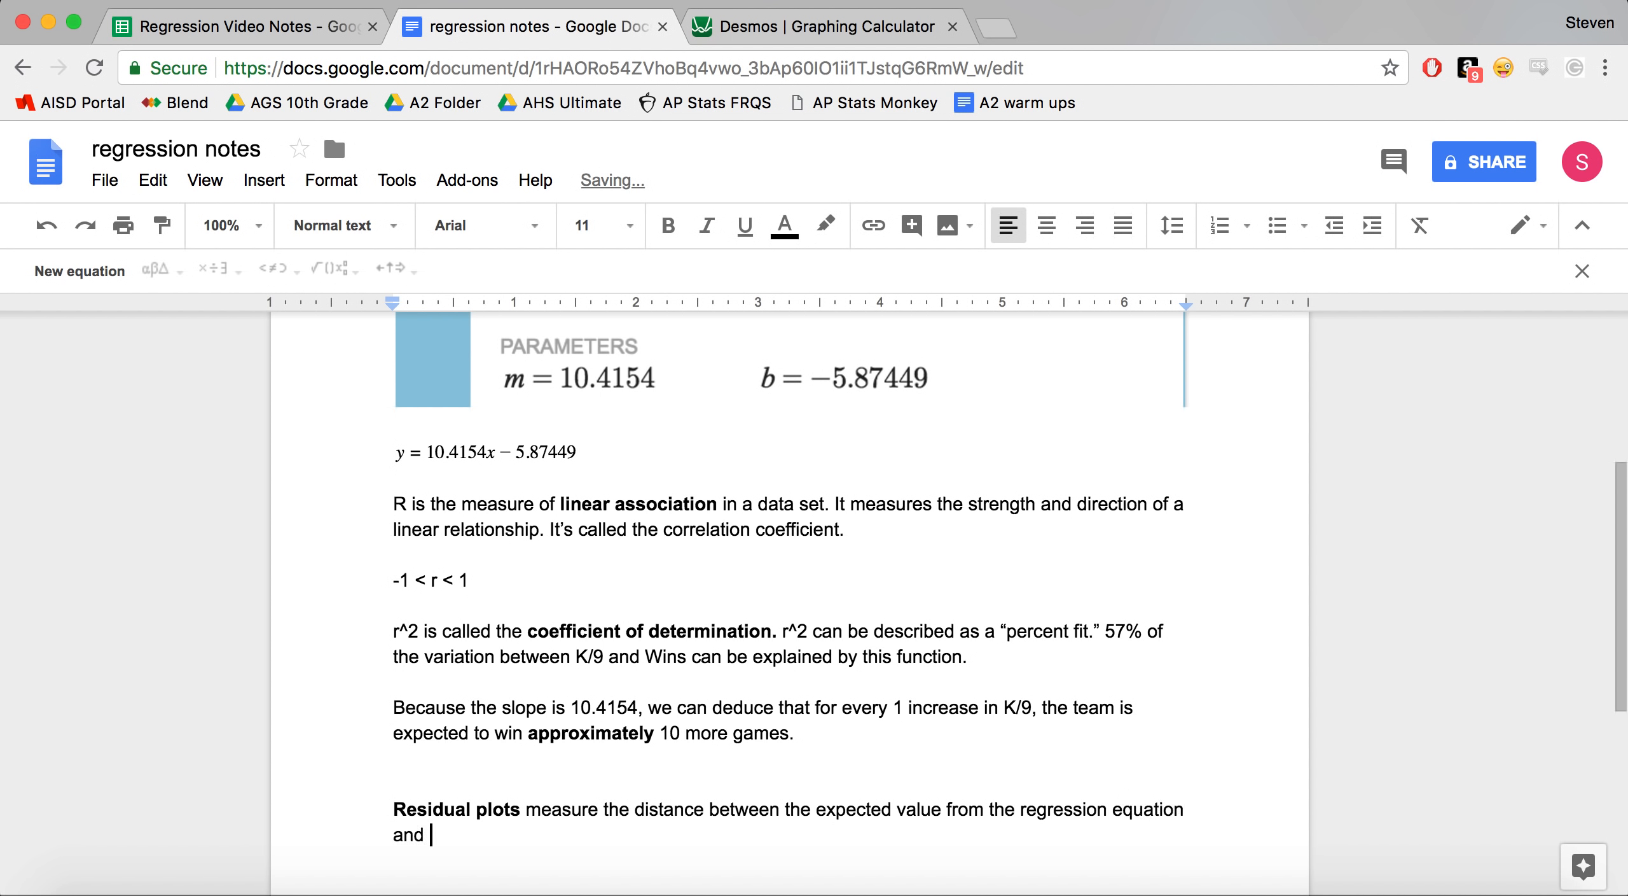
text(the actual value)
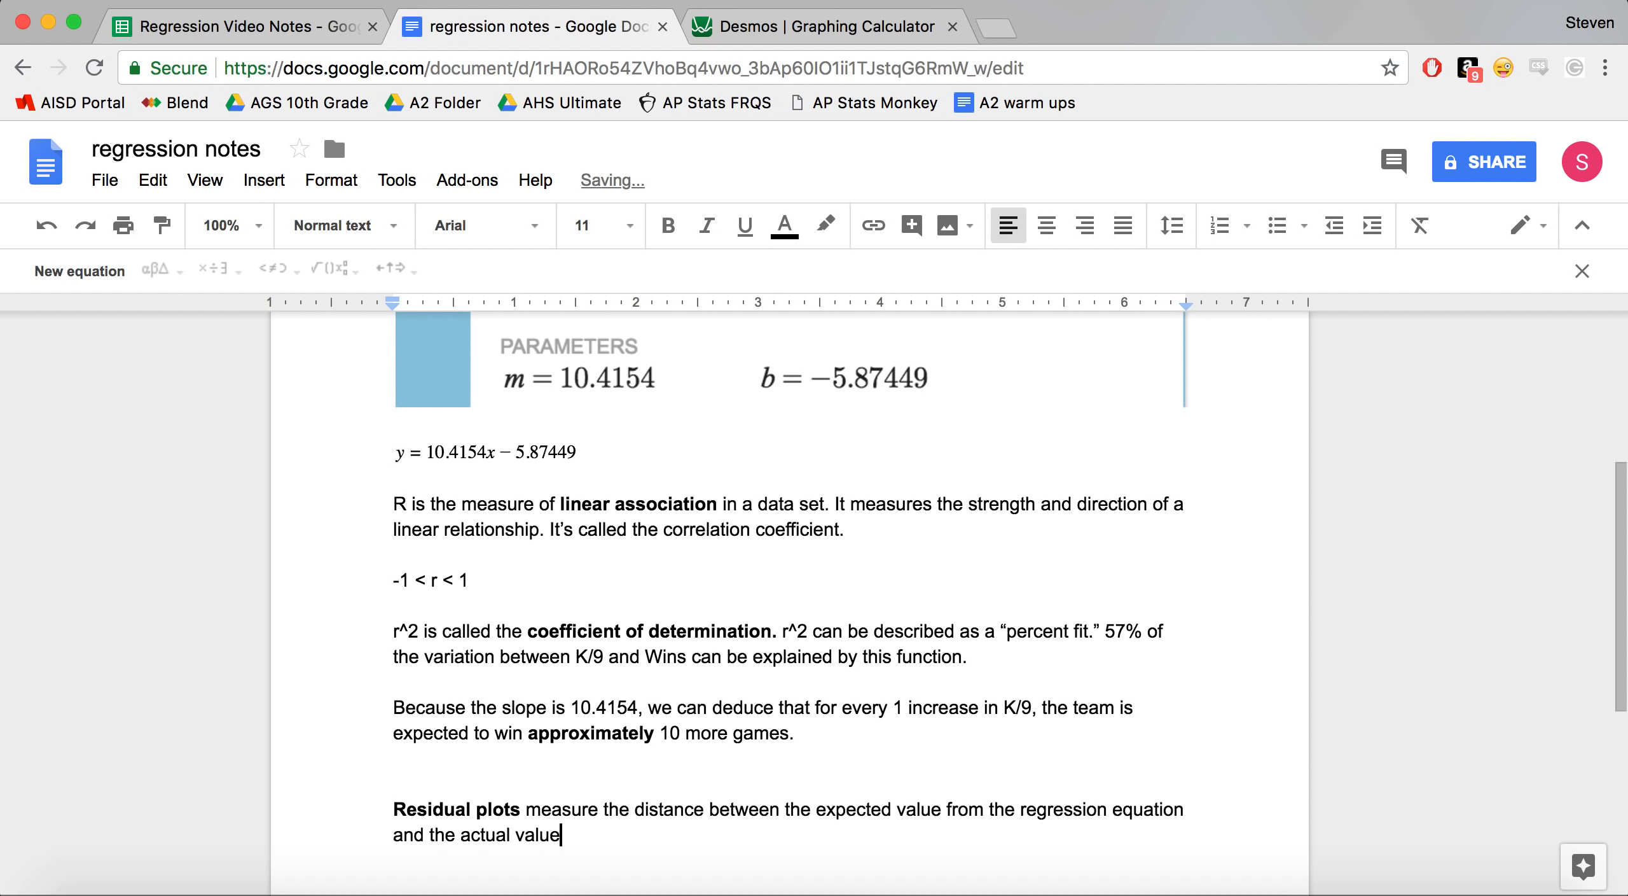
Add a paragraph stating "If we have a clear pattern in the residual plot, then a linear model is NOT appropriate for the data set".
key(Return)
text(If we have a clear pa)
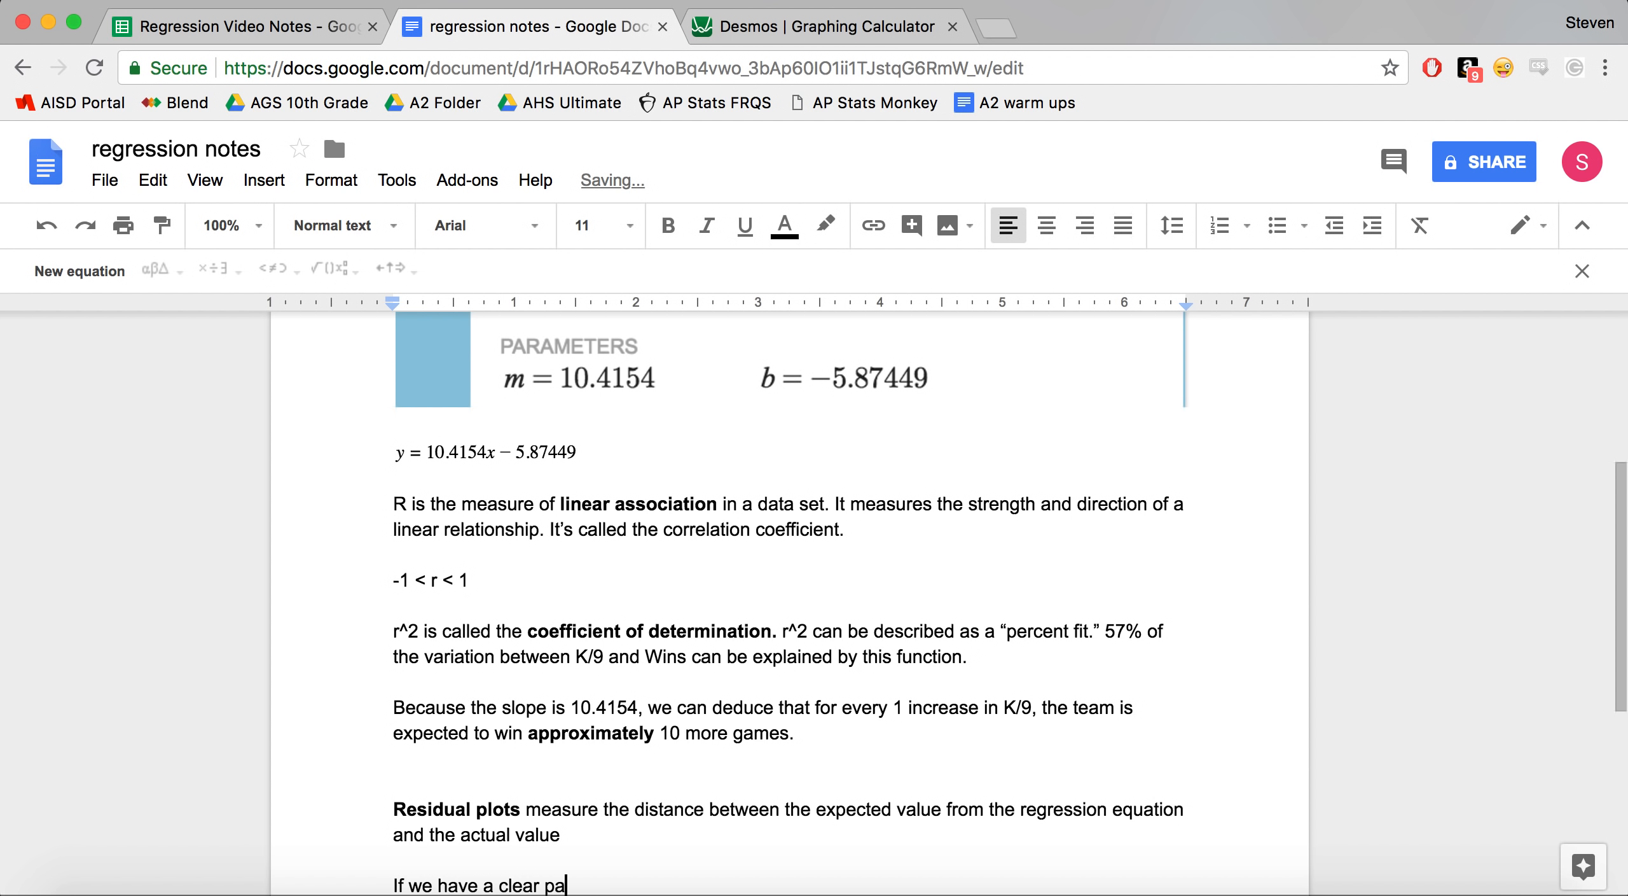
text(ttern in the residual plot, then a lin)
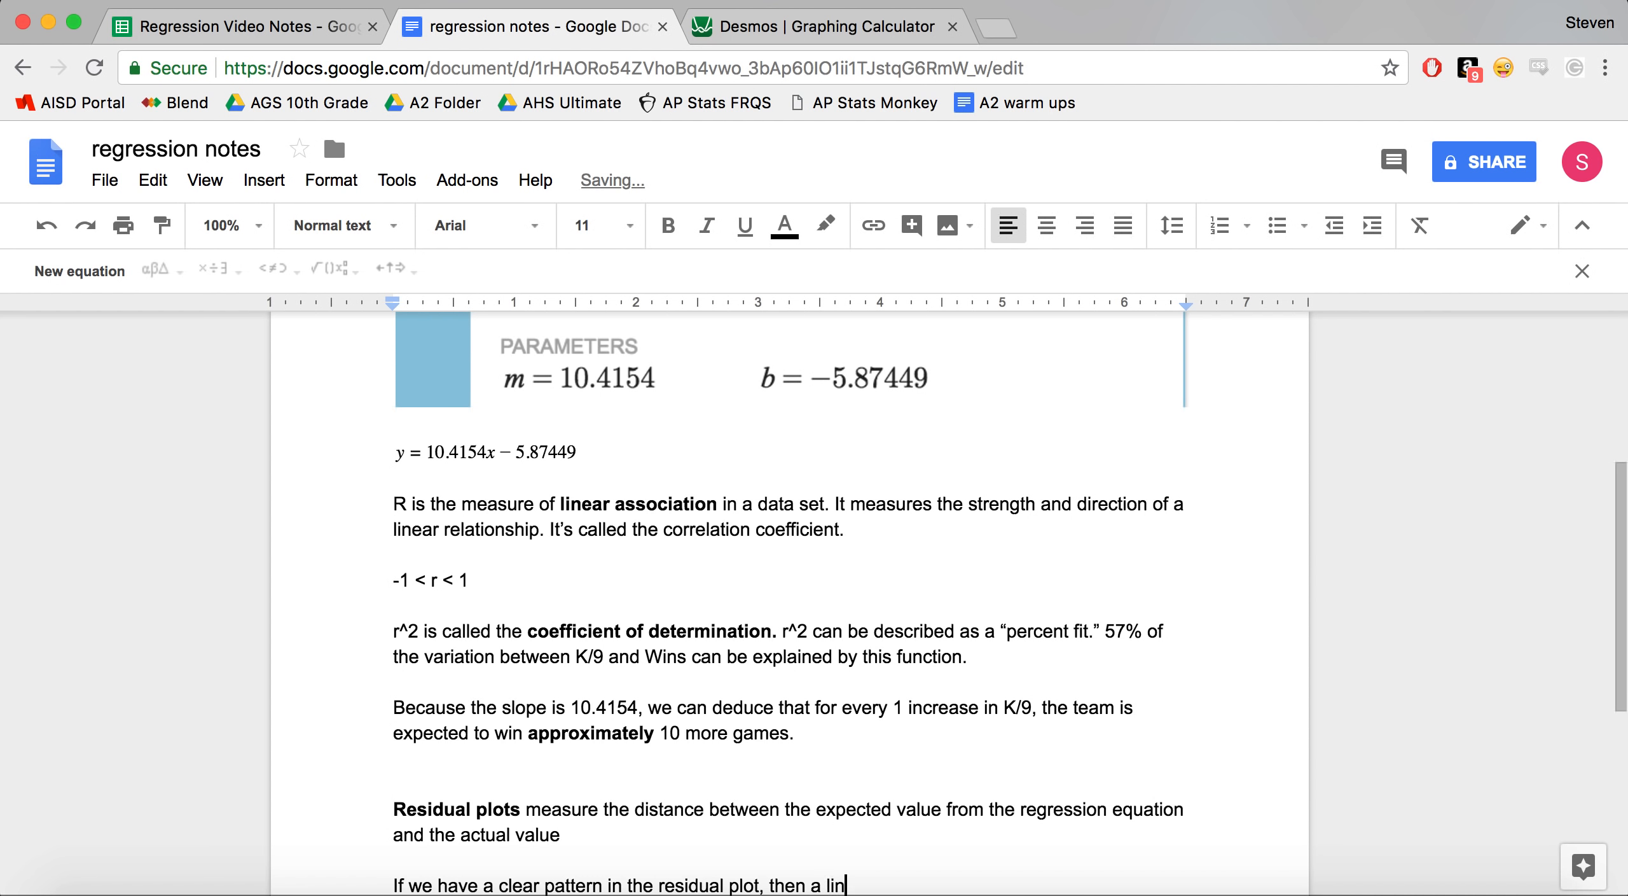
text(ear model is NOT)
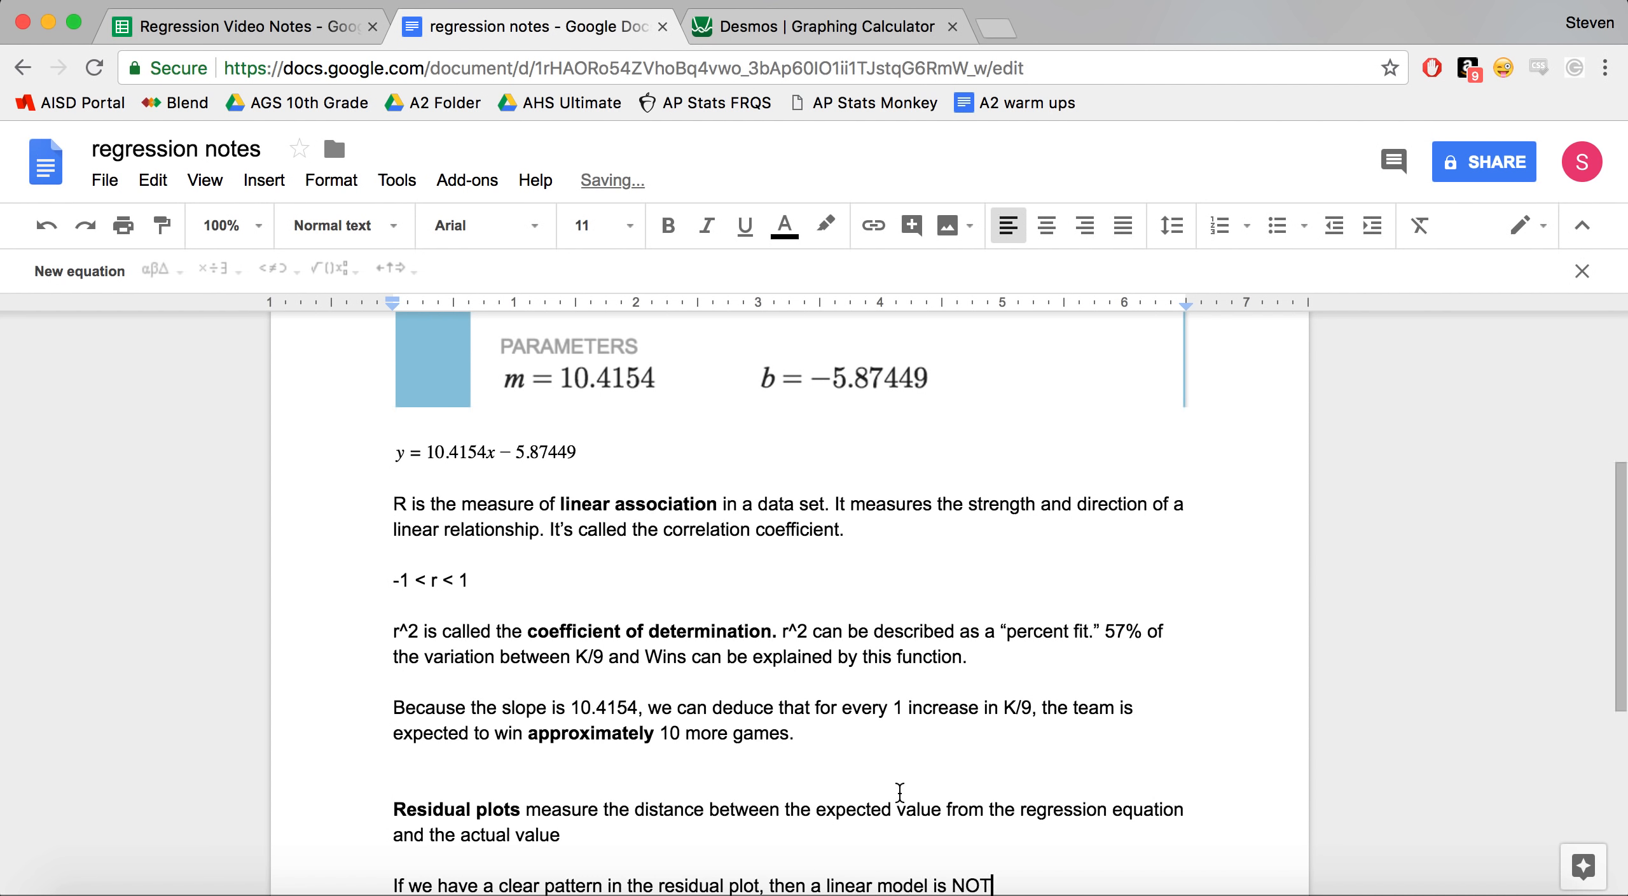
scroll(899, 792, down, 2)
text(ar)
text( model is NOT app)
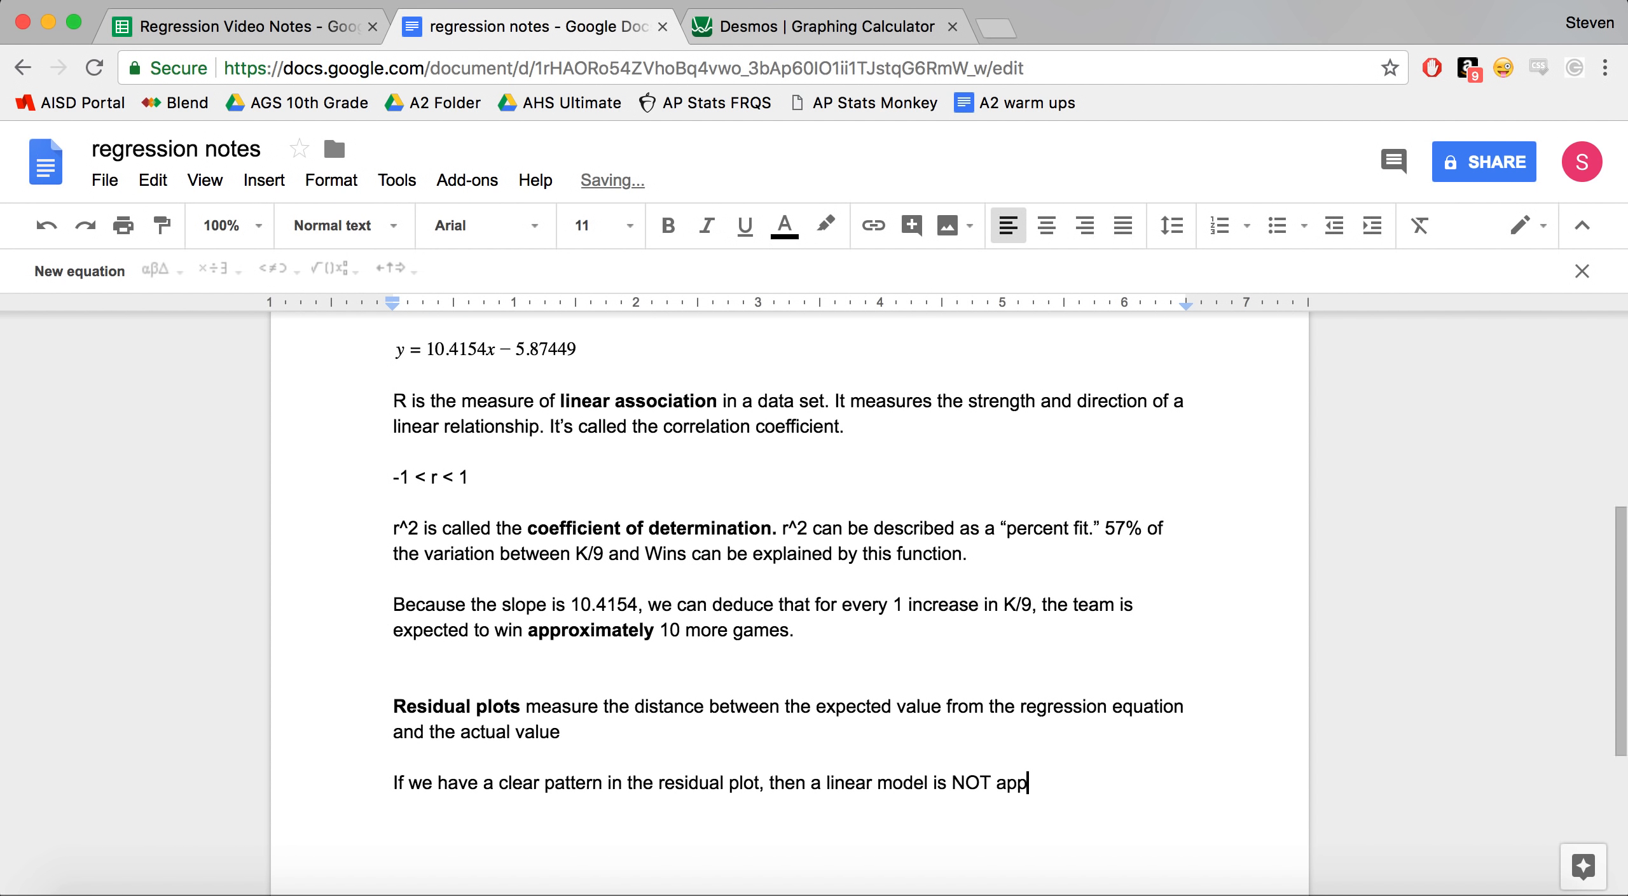
text(ropriate for the data set)
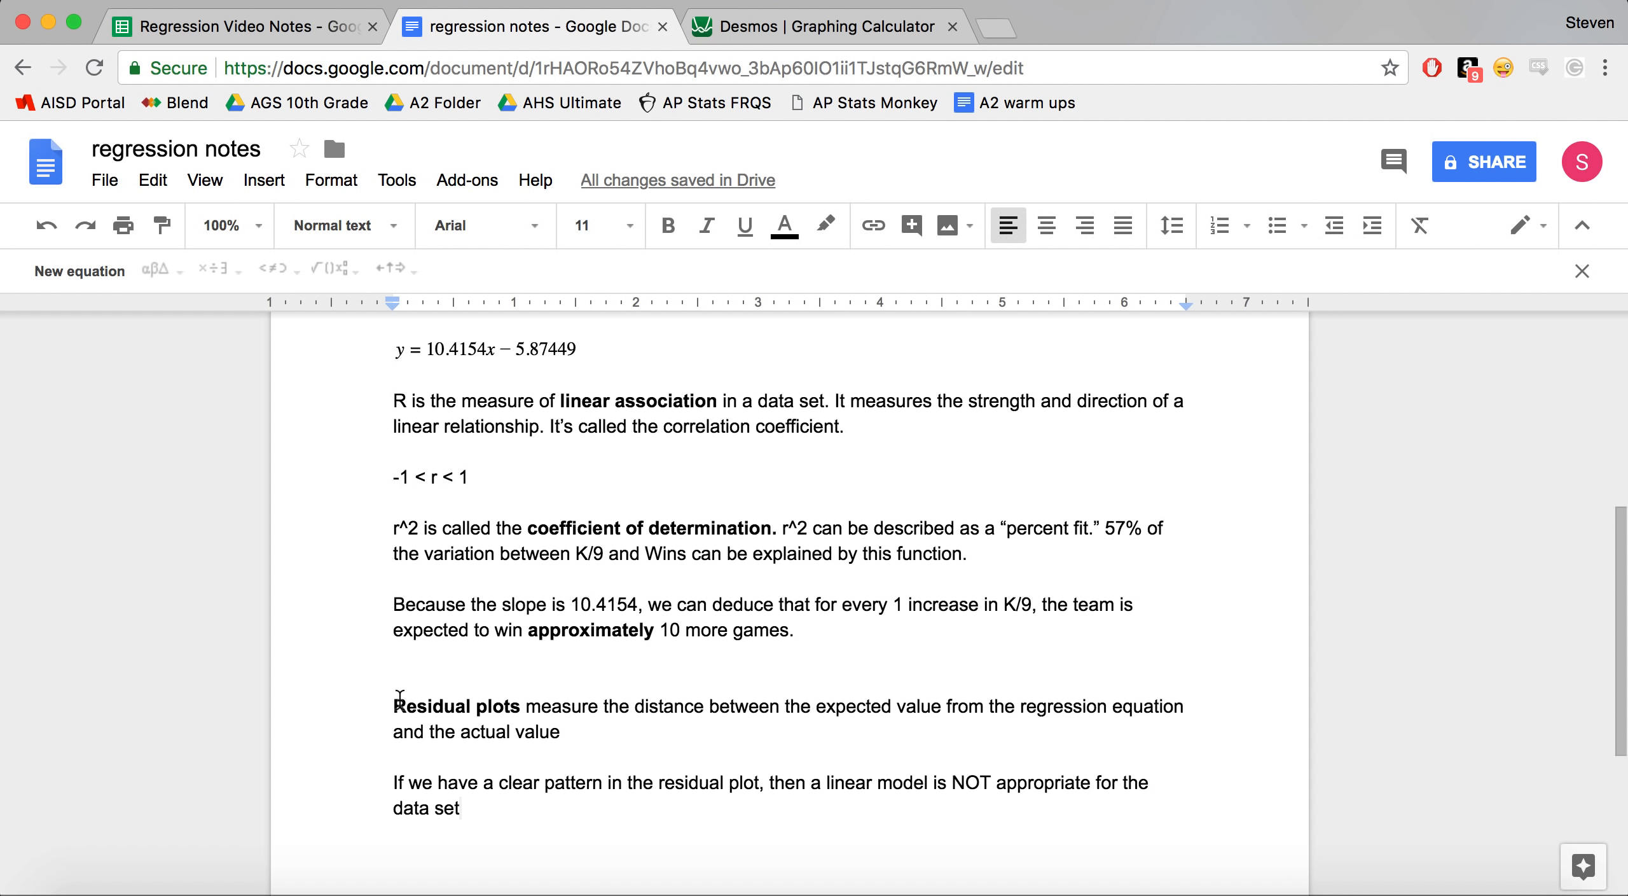
drag(399, 704, 492, 812)
click(492, 812)
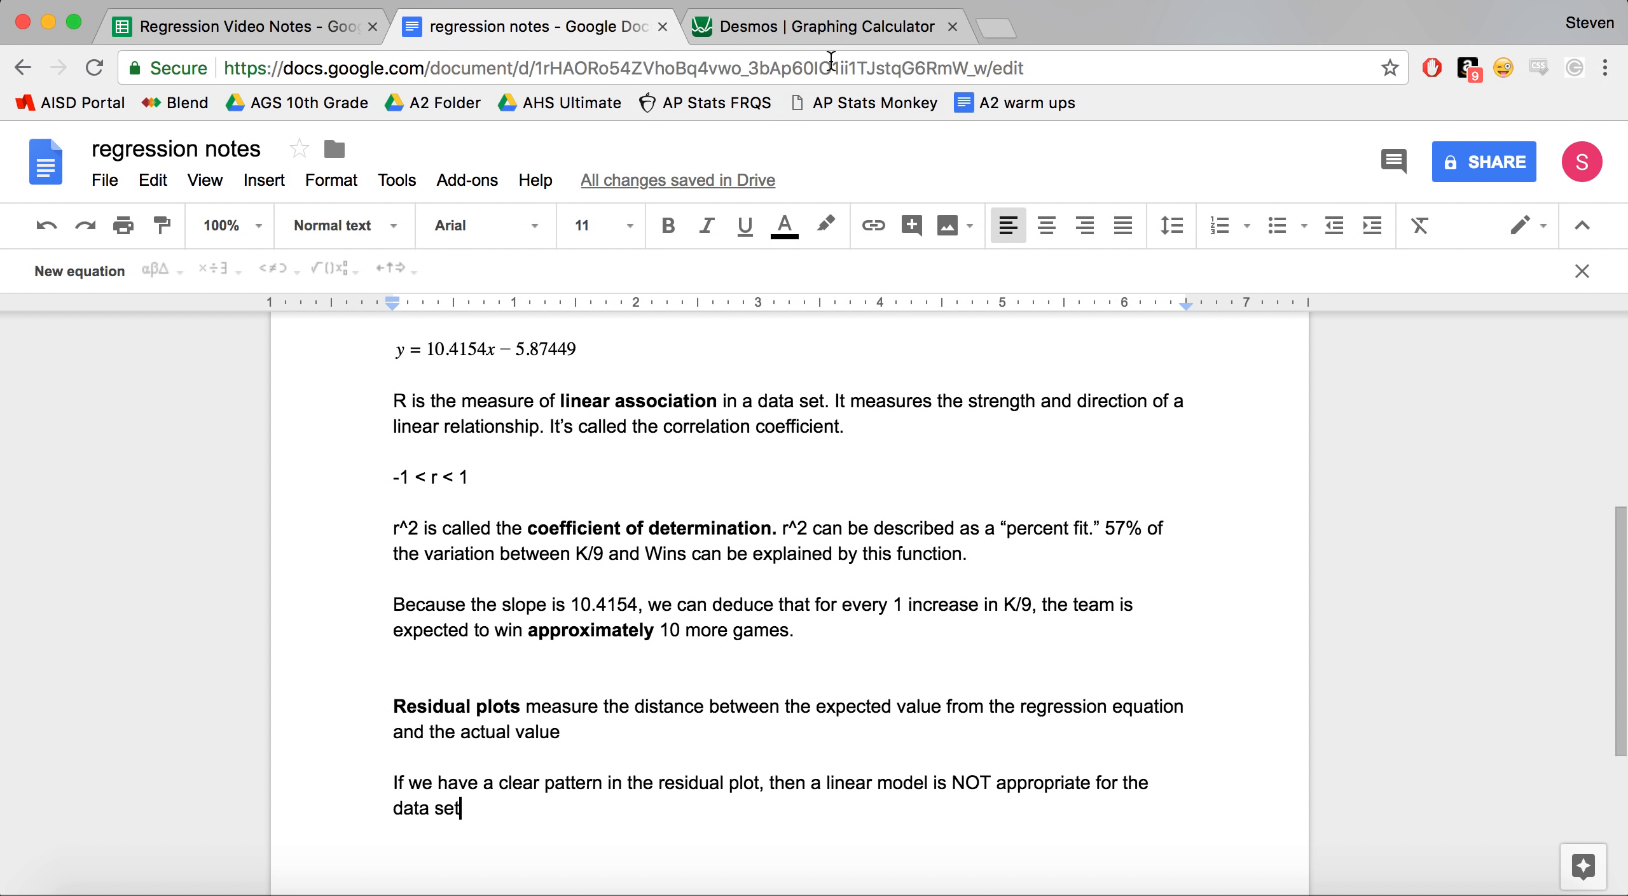
Return to Desmos and examine the launch angle residuals at closer range for a pattern.
click(827, 25)
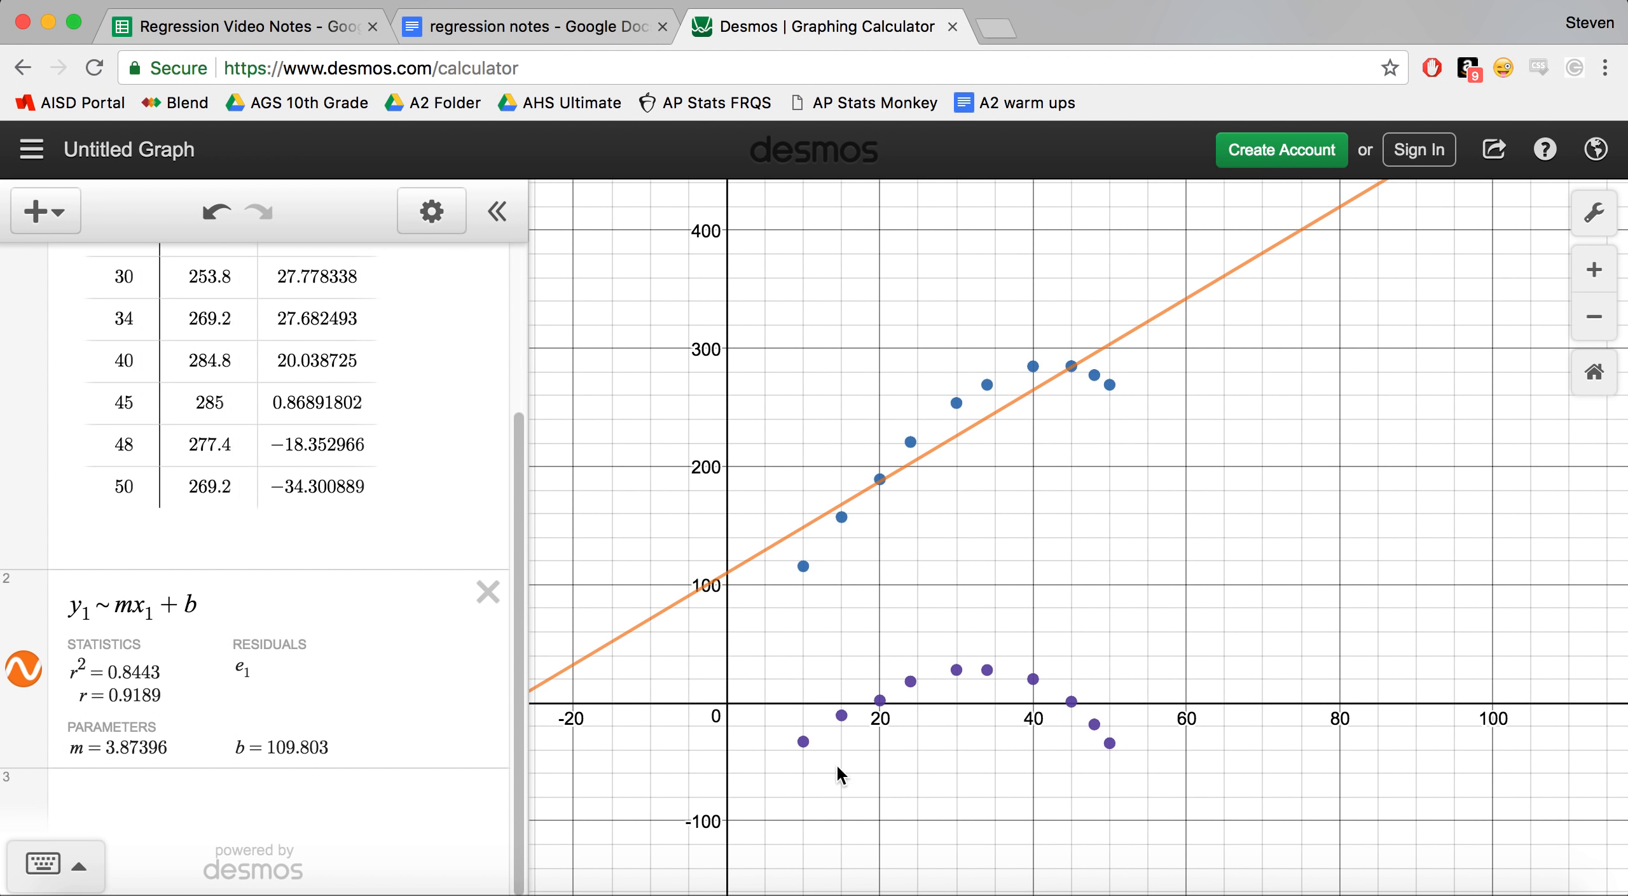
scroll(871, 733, up, 5)
drag(870, 729, 870, 680)
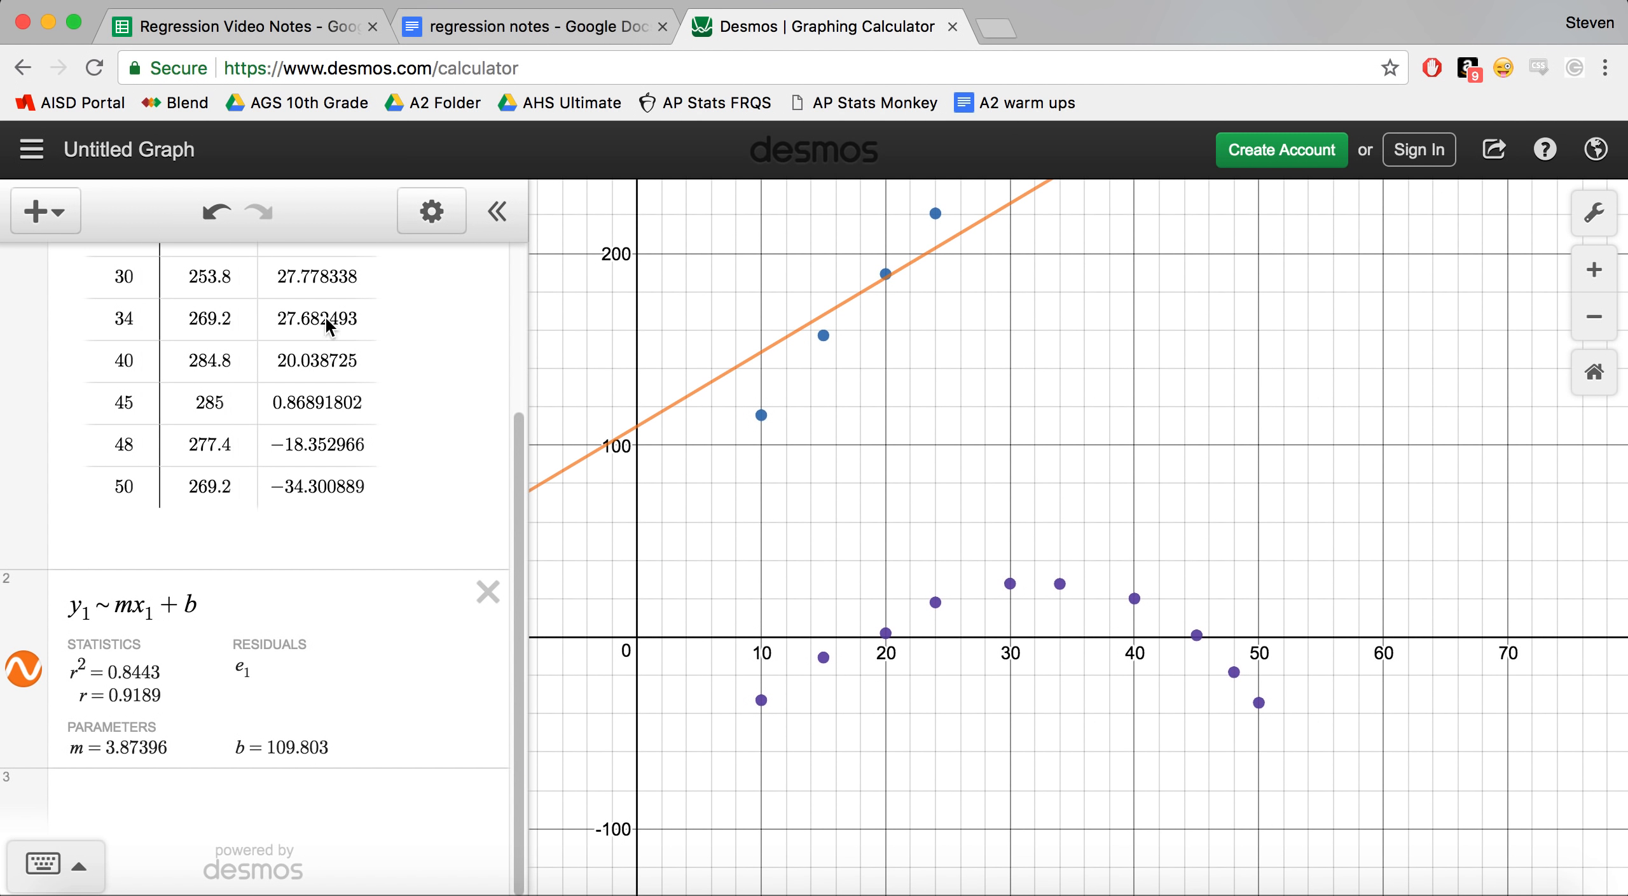
Copy the K/9 and W columns from the K/9 vs W sheet and return to the Desmos graph.
click(247, 27)
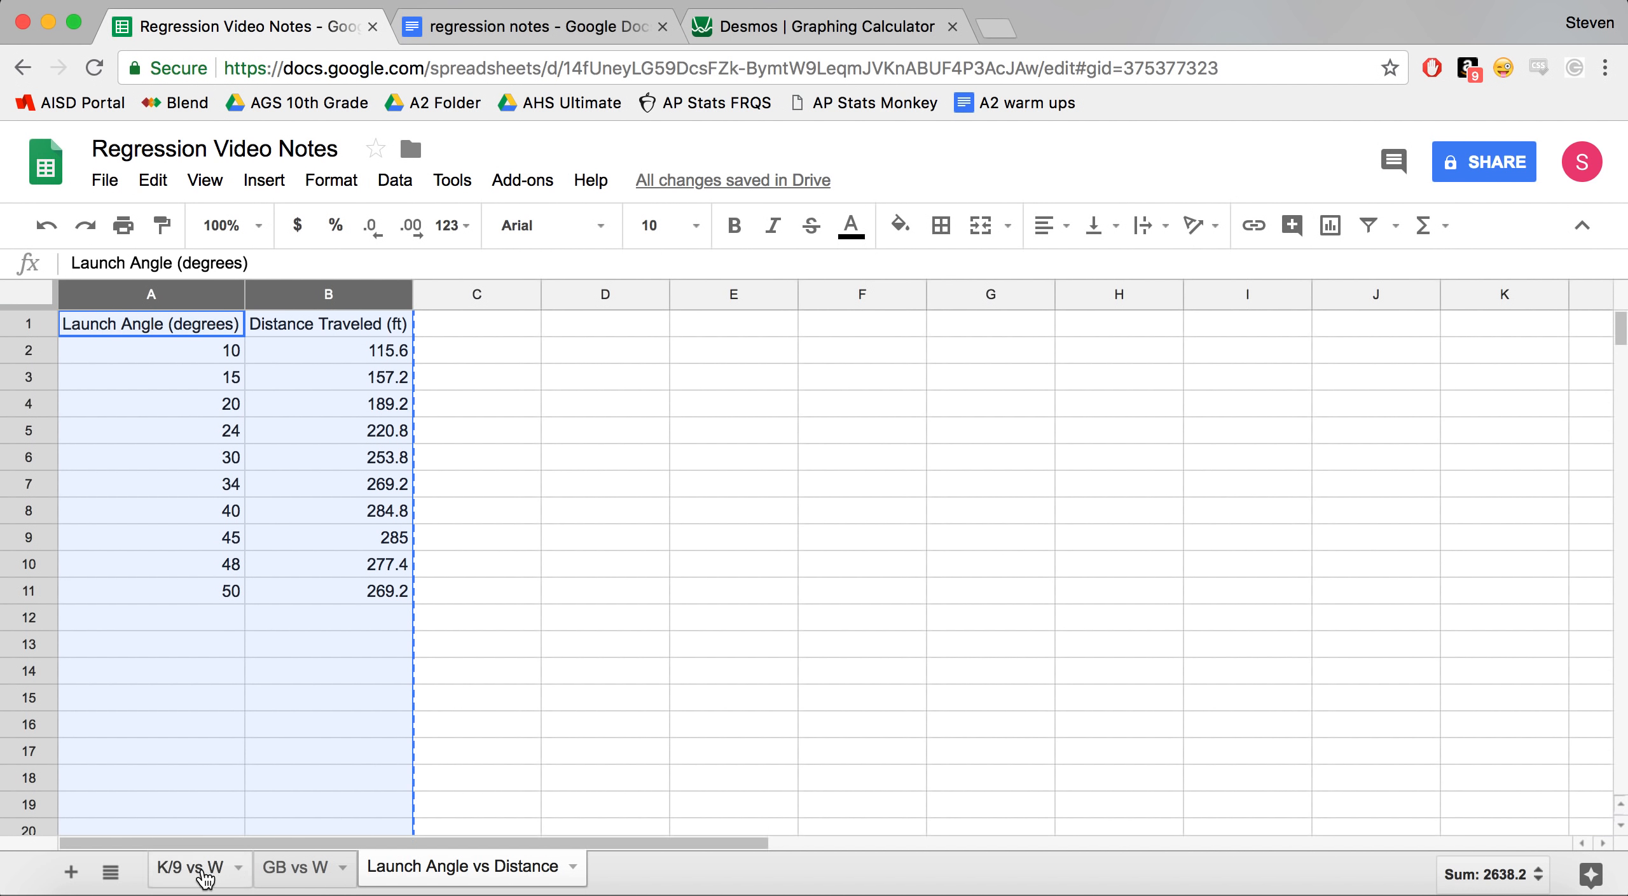
click(204, 866)
click(267, 295)
shift+click(339, 295)
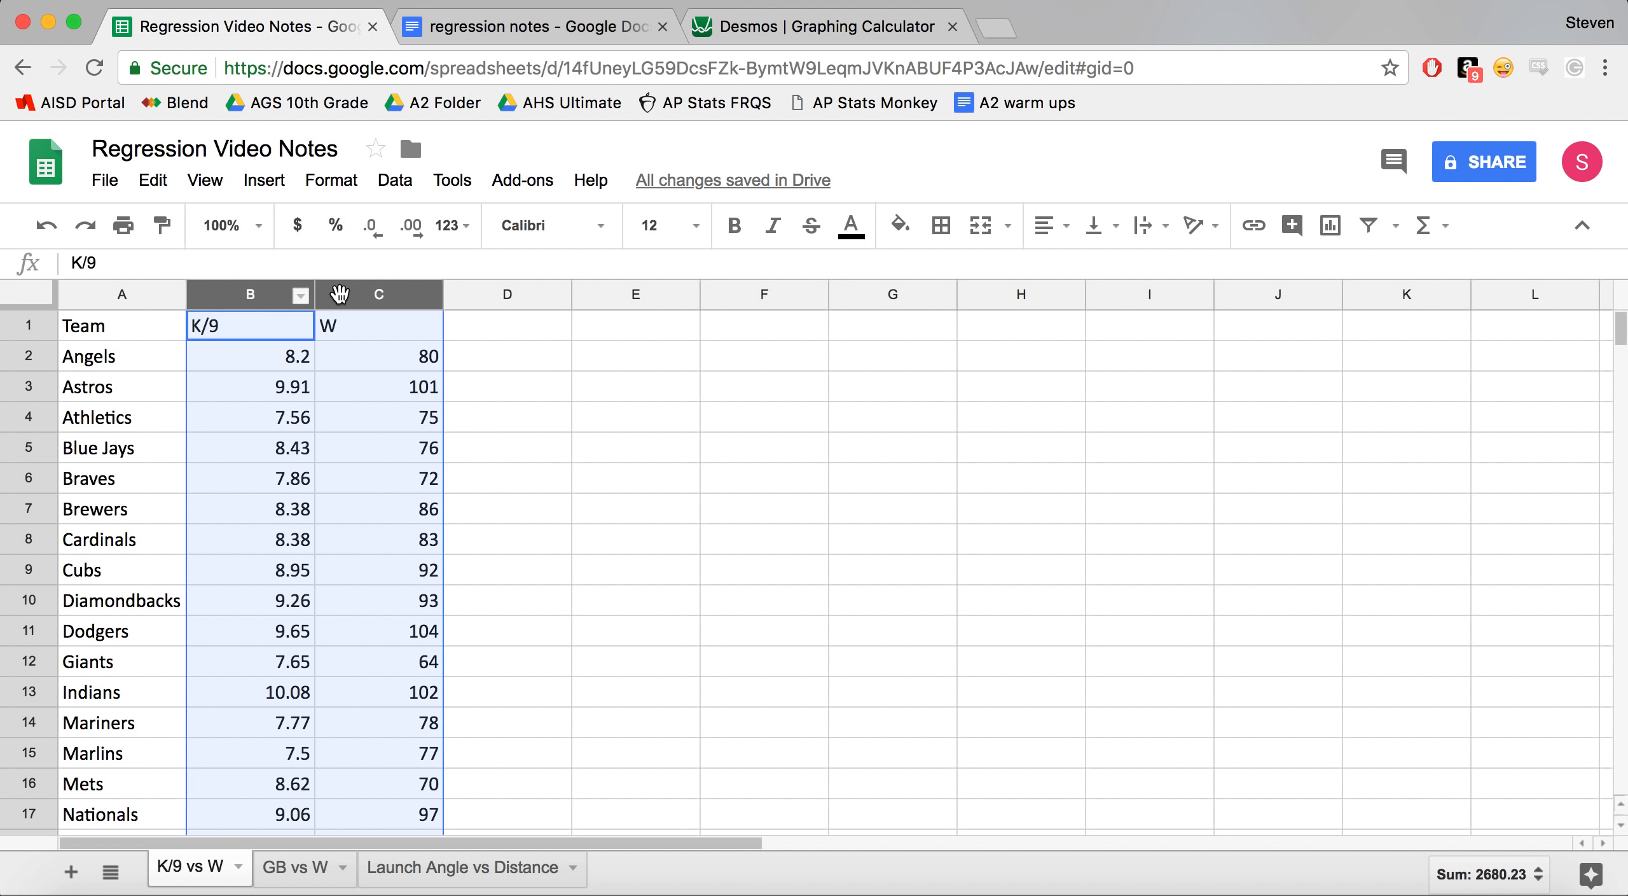
click(864, 20)
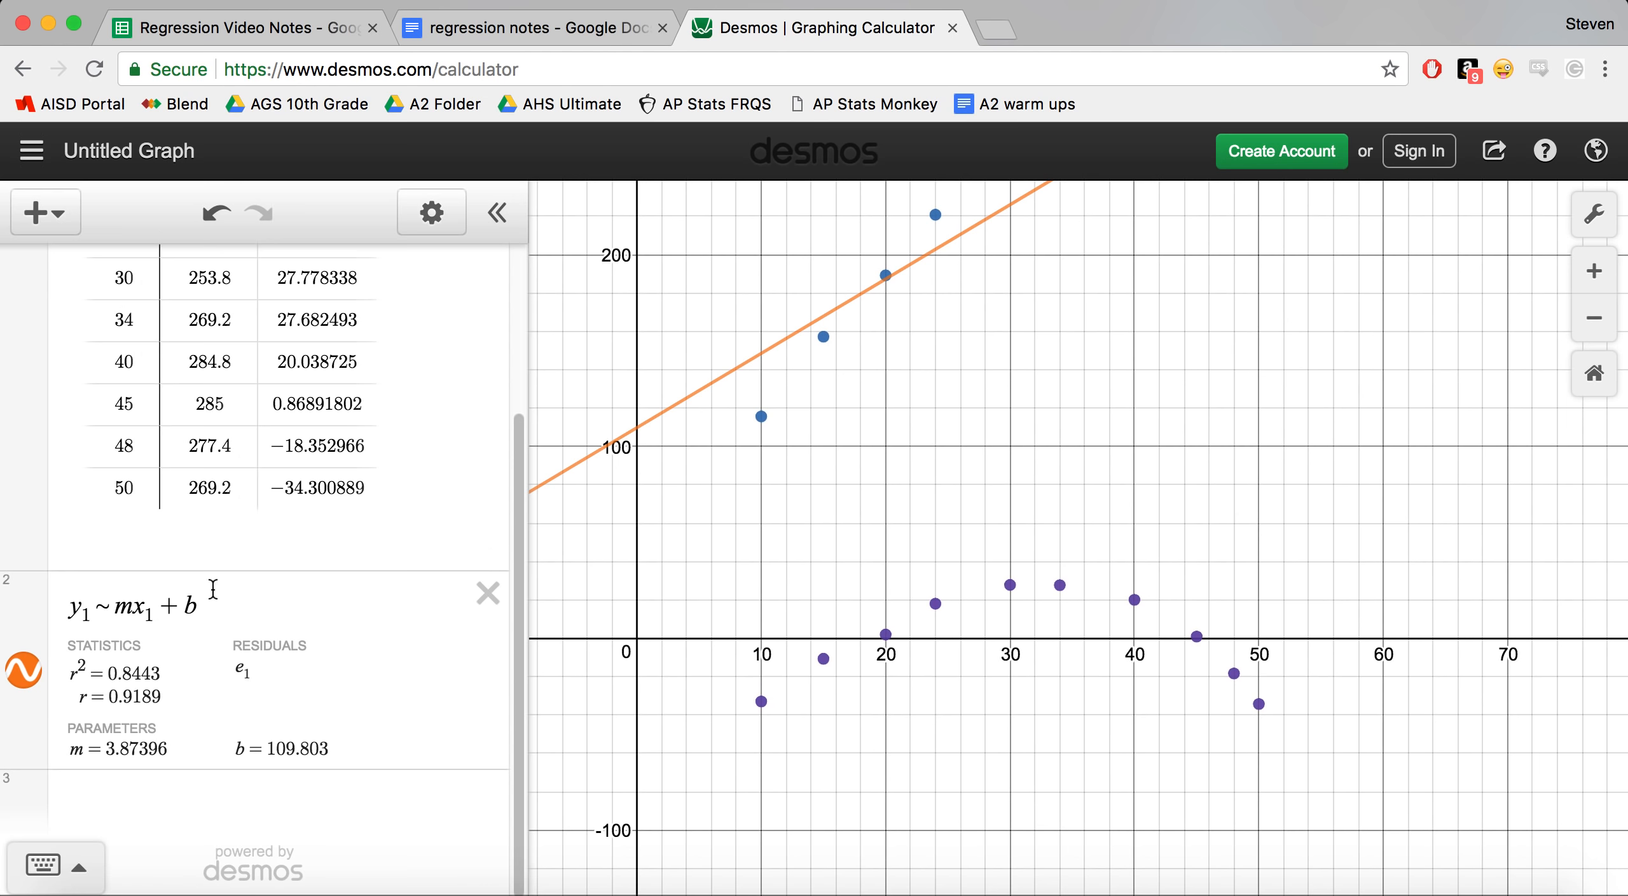
Hide the linear regression line, the launch angle data points and their residuals on the graph.
click(23, 669)
scroll(23, 665, up, 4)
click(192, 297)
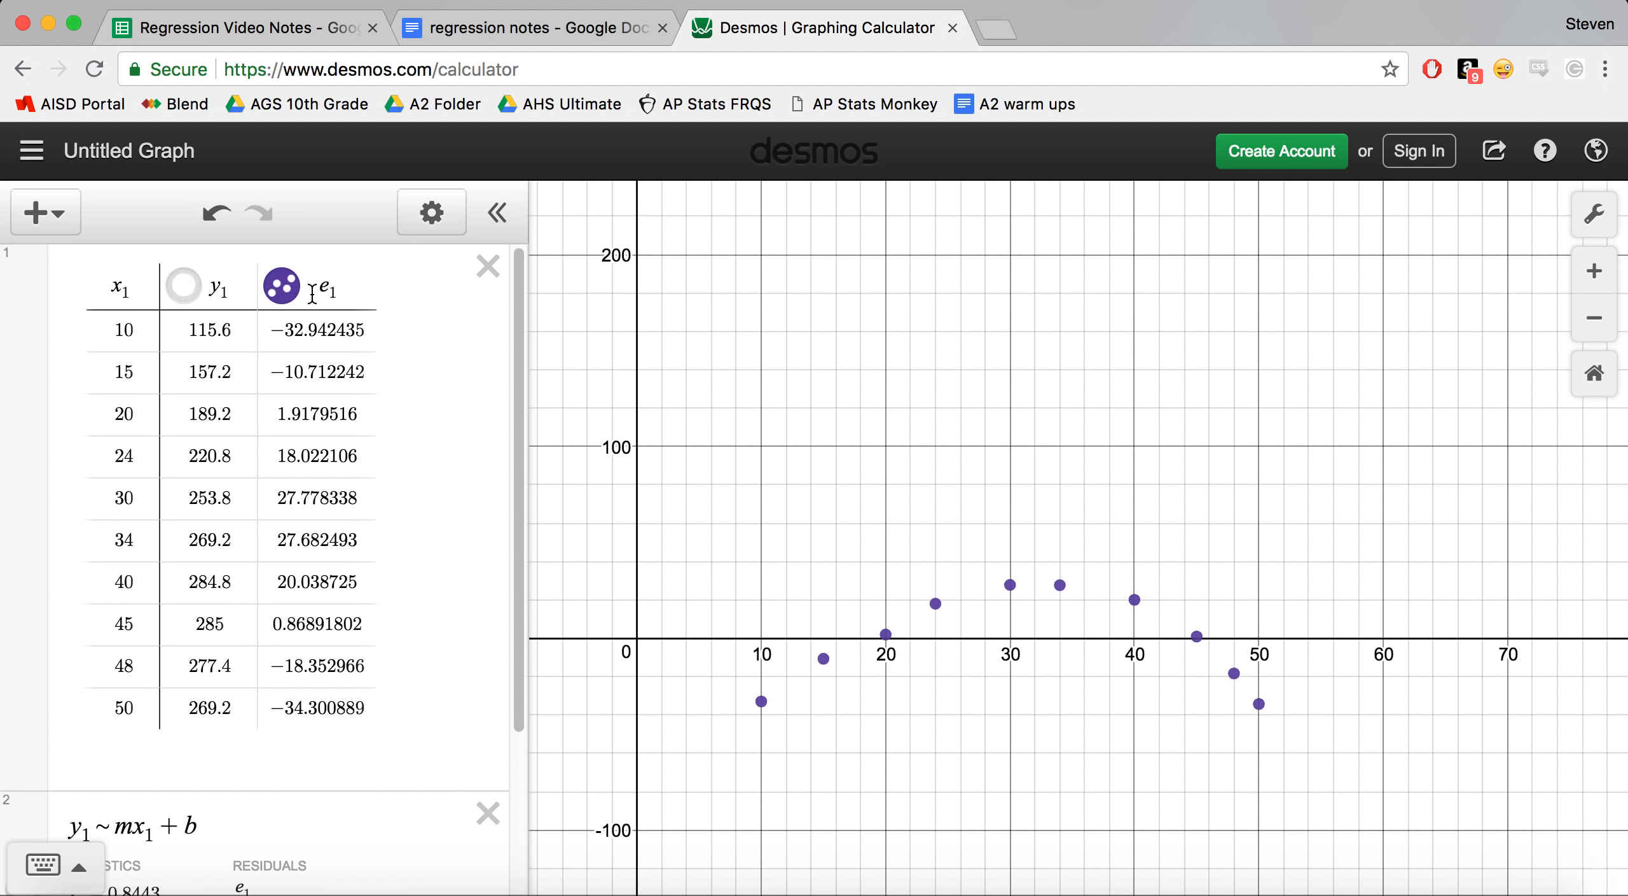
click(285, 289)
Paste the copied K/9 and W data into a new Desmos table below the first regression.
scroll(292, 689, down, 3)
click(283, 809)
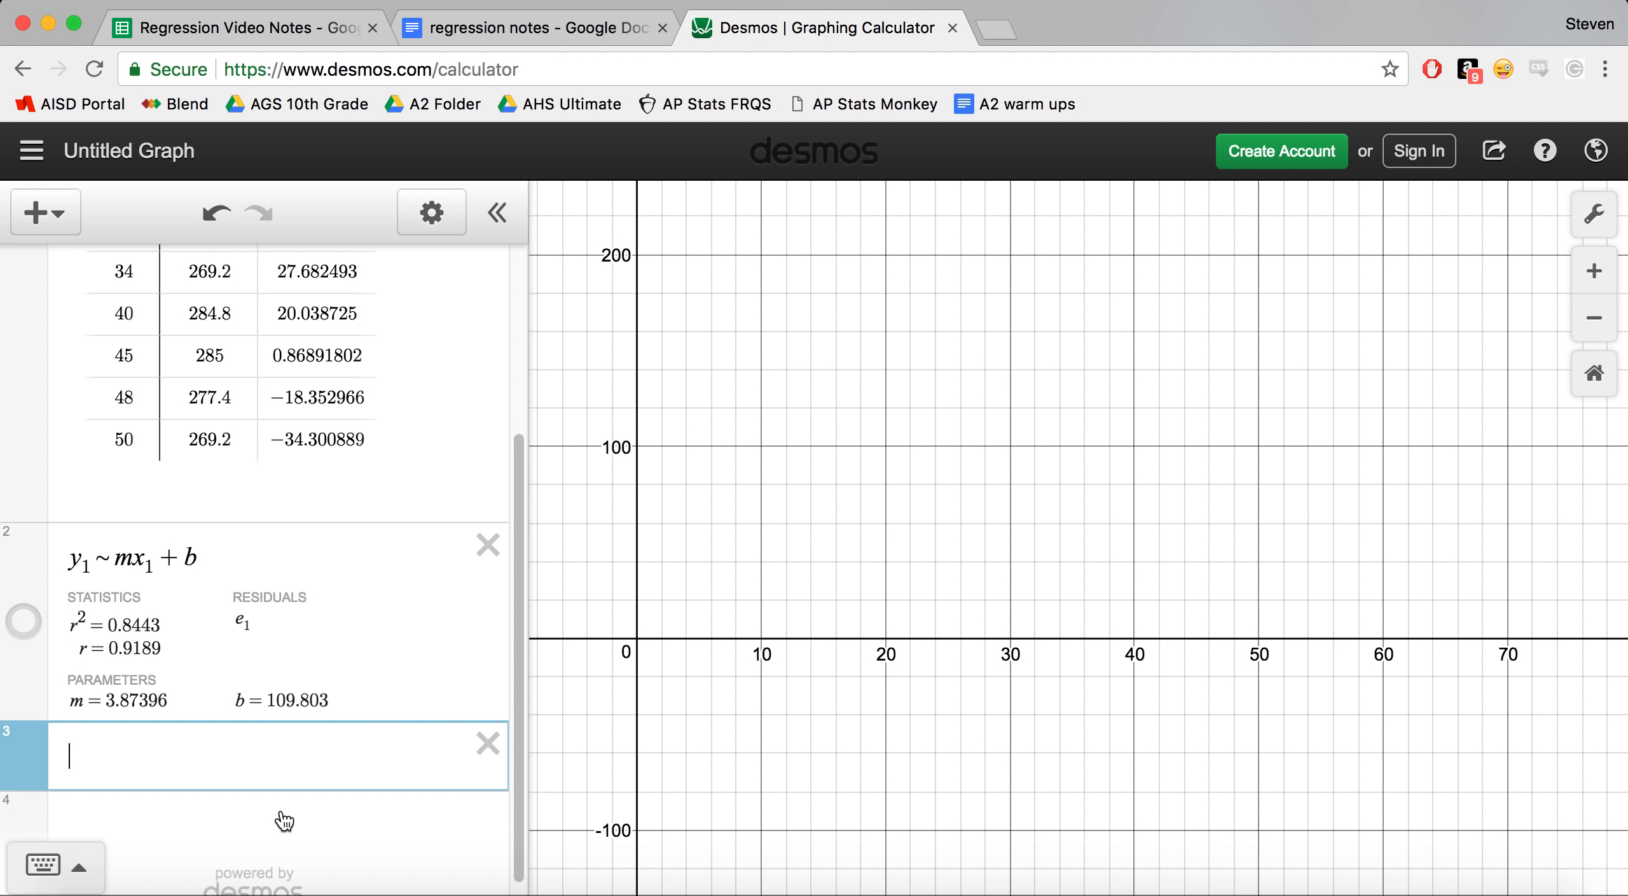
key(super+v)
scroll(331, 678, down, 10)
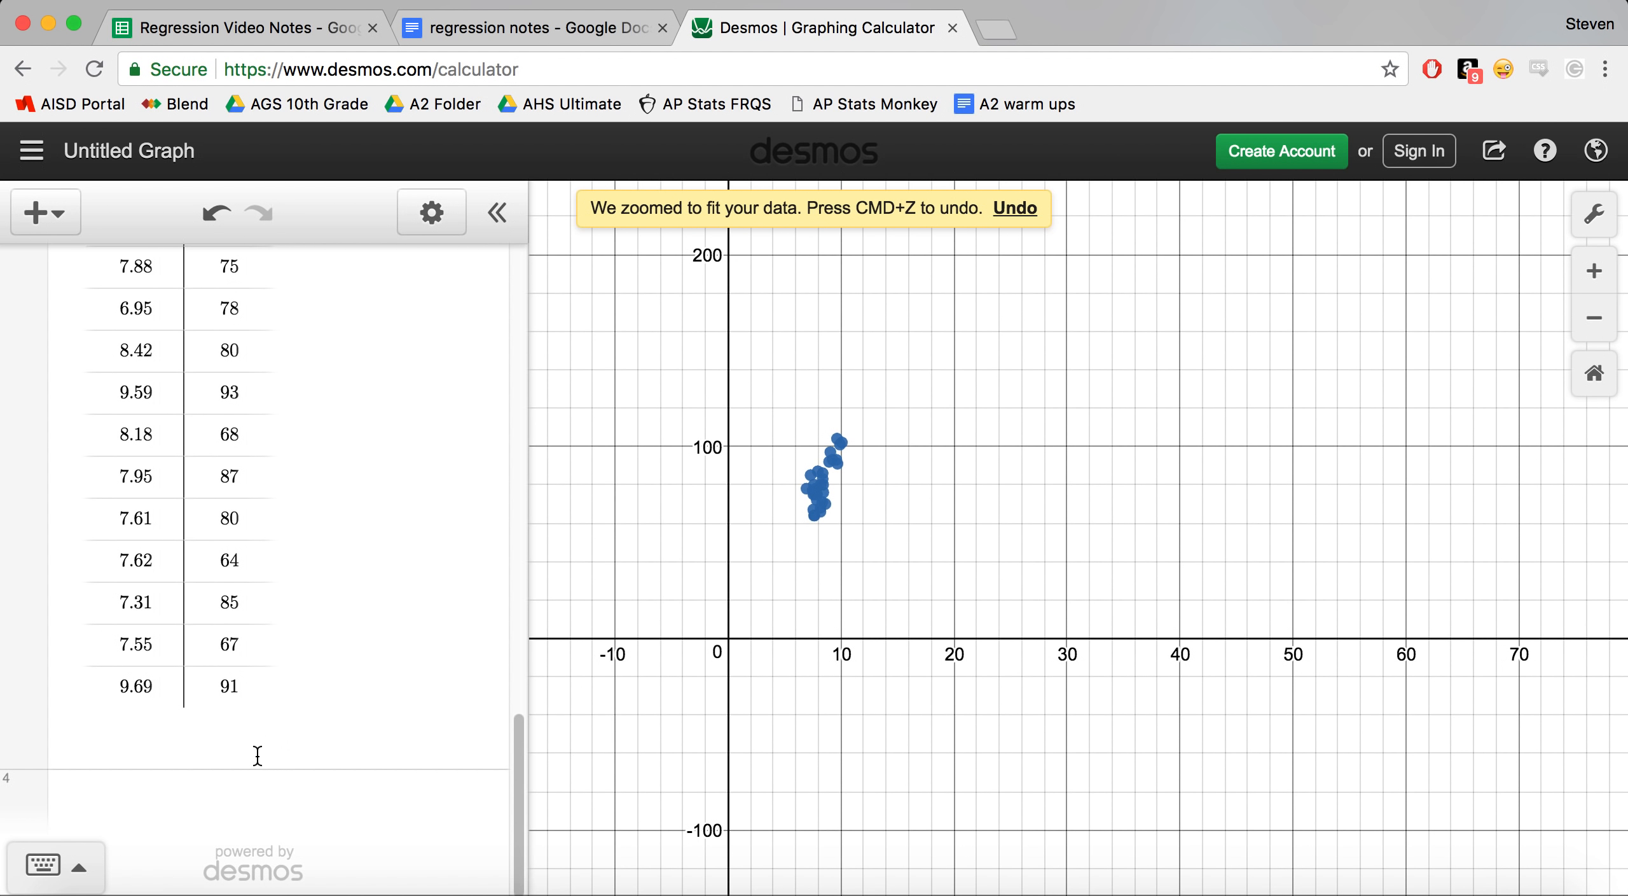
Add the linear regression y2 ~ mx2 + b below the K/9 and W table.
click(252, 799)
text(y2)
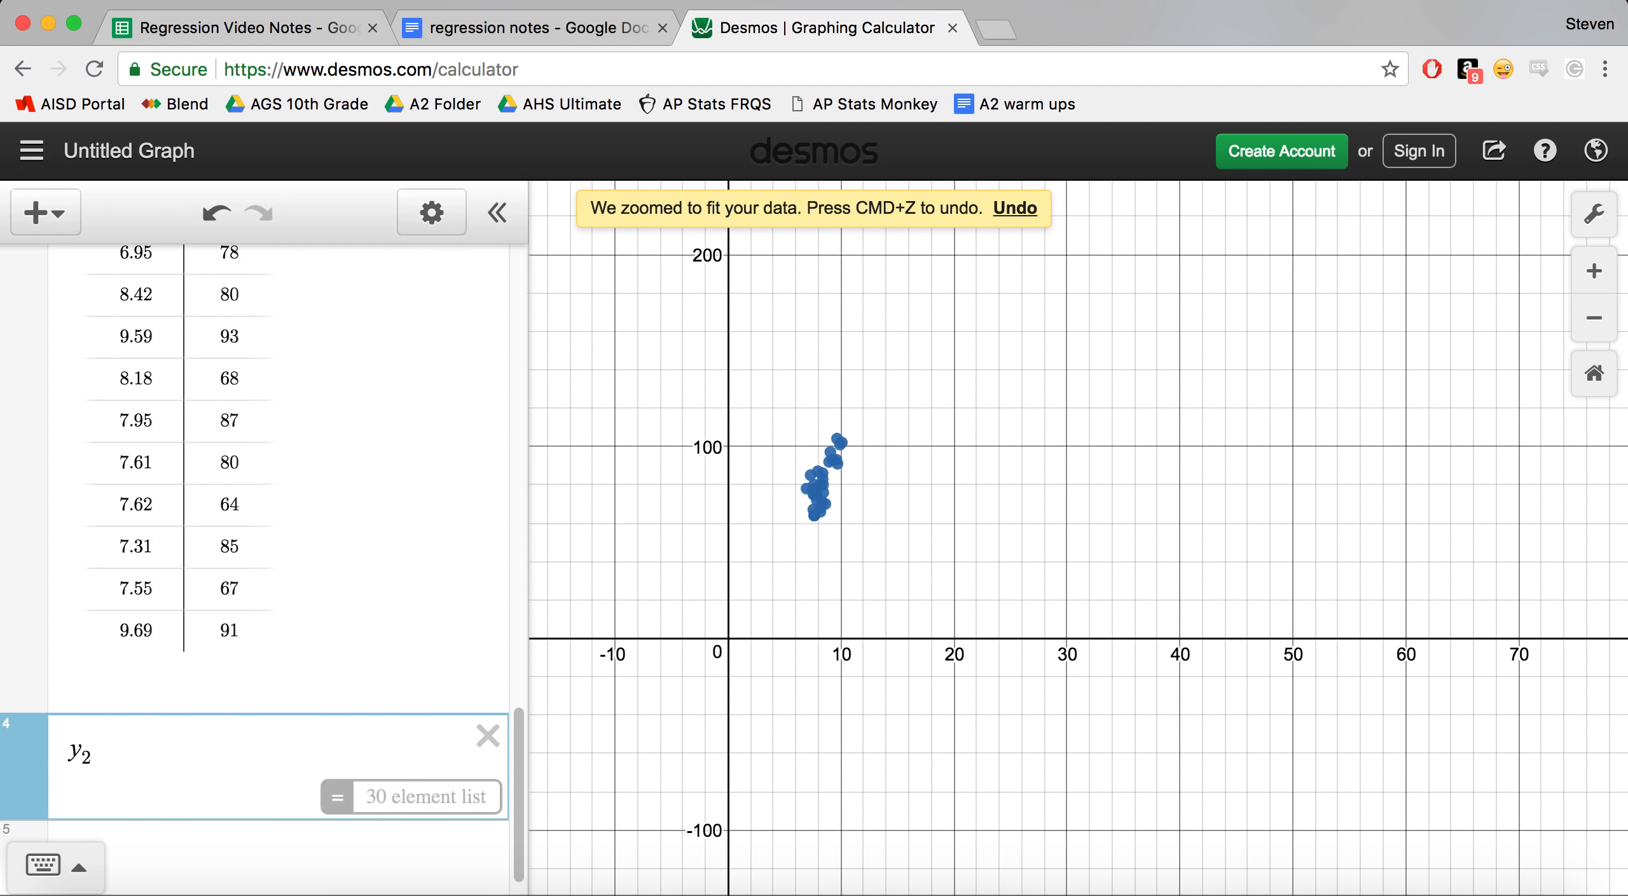
text(!~mx2)
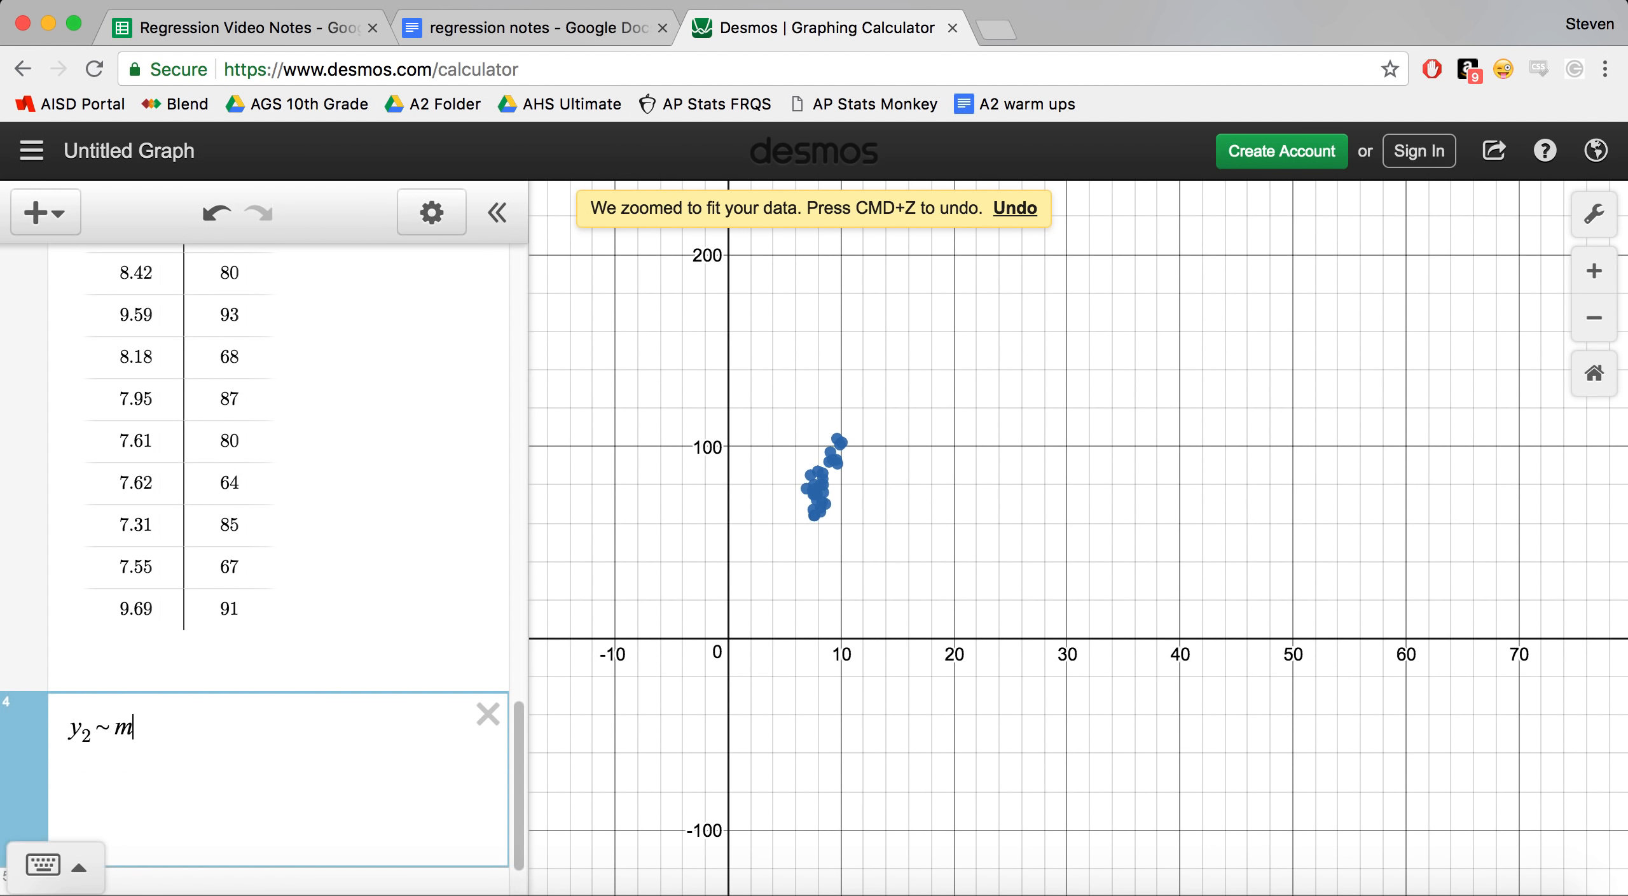
text(+b)
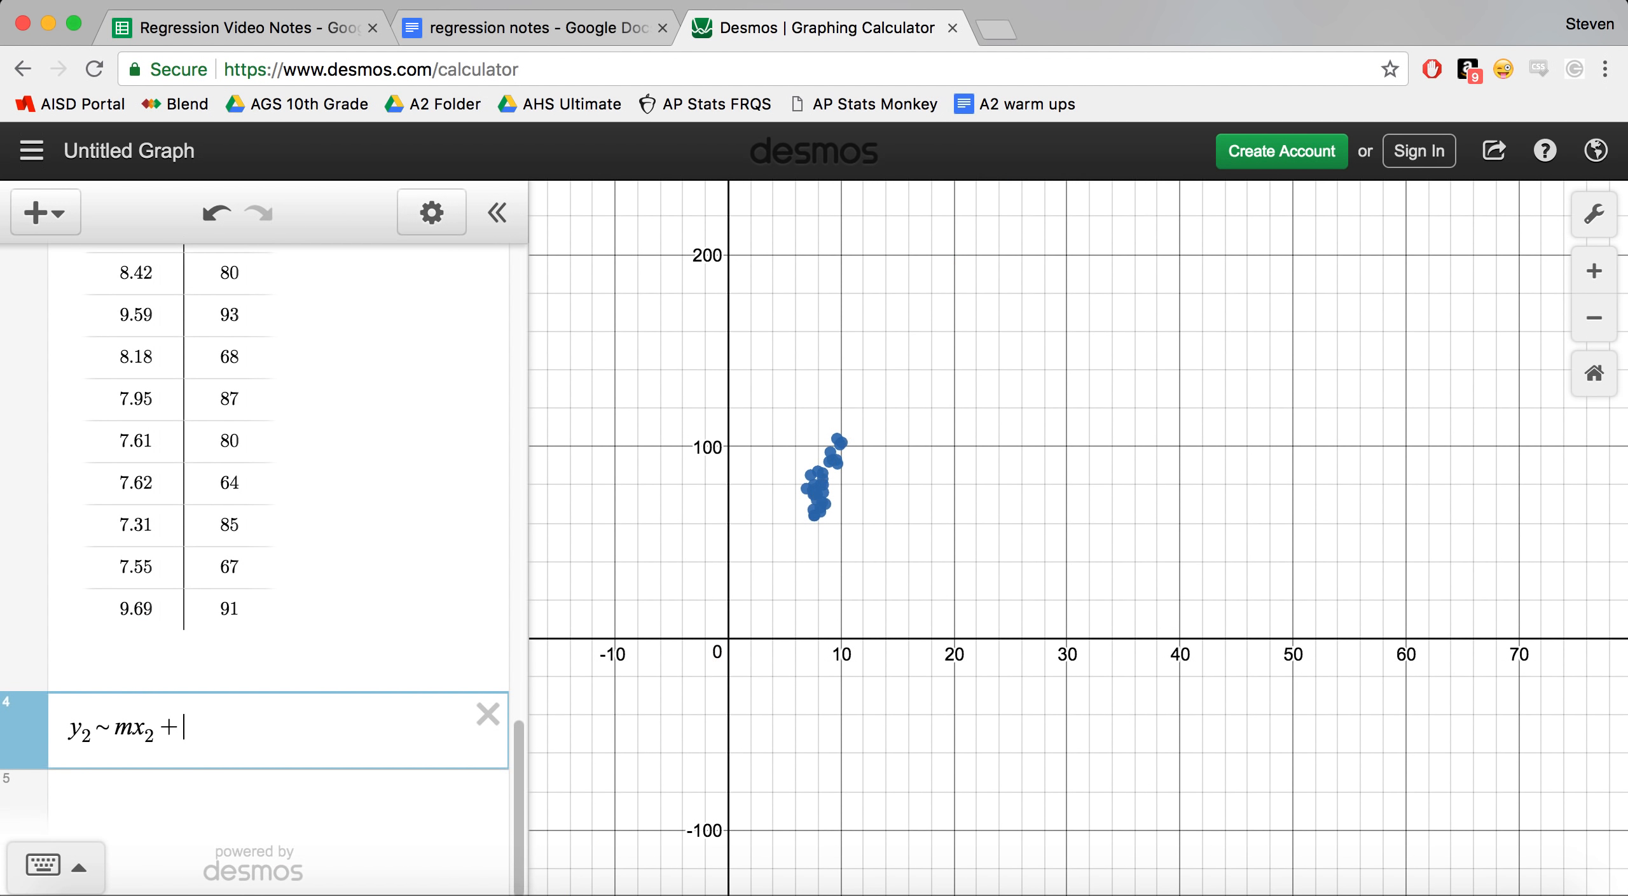
Plot the residuals of the K/9 versus W regression and examine how they scatter around the x-axis.
scroll(829, 419, up, 5)
drag(919, 474, 940, 374)
scroll(816, 345, up, 5)
scroll(1026, 425, down, 5)
click(285, 790)
scroll(1005, 804, up, 10)
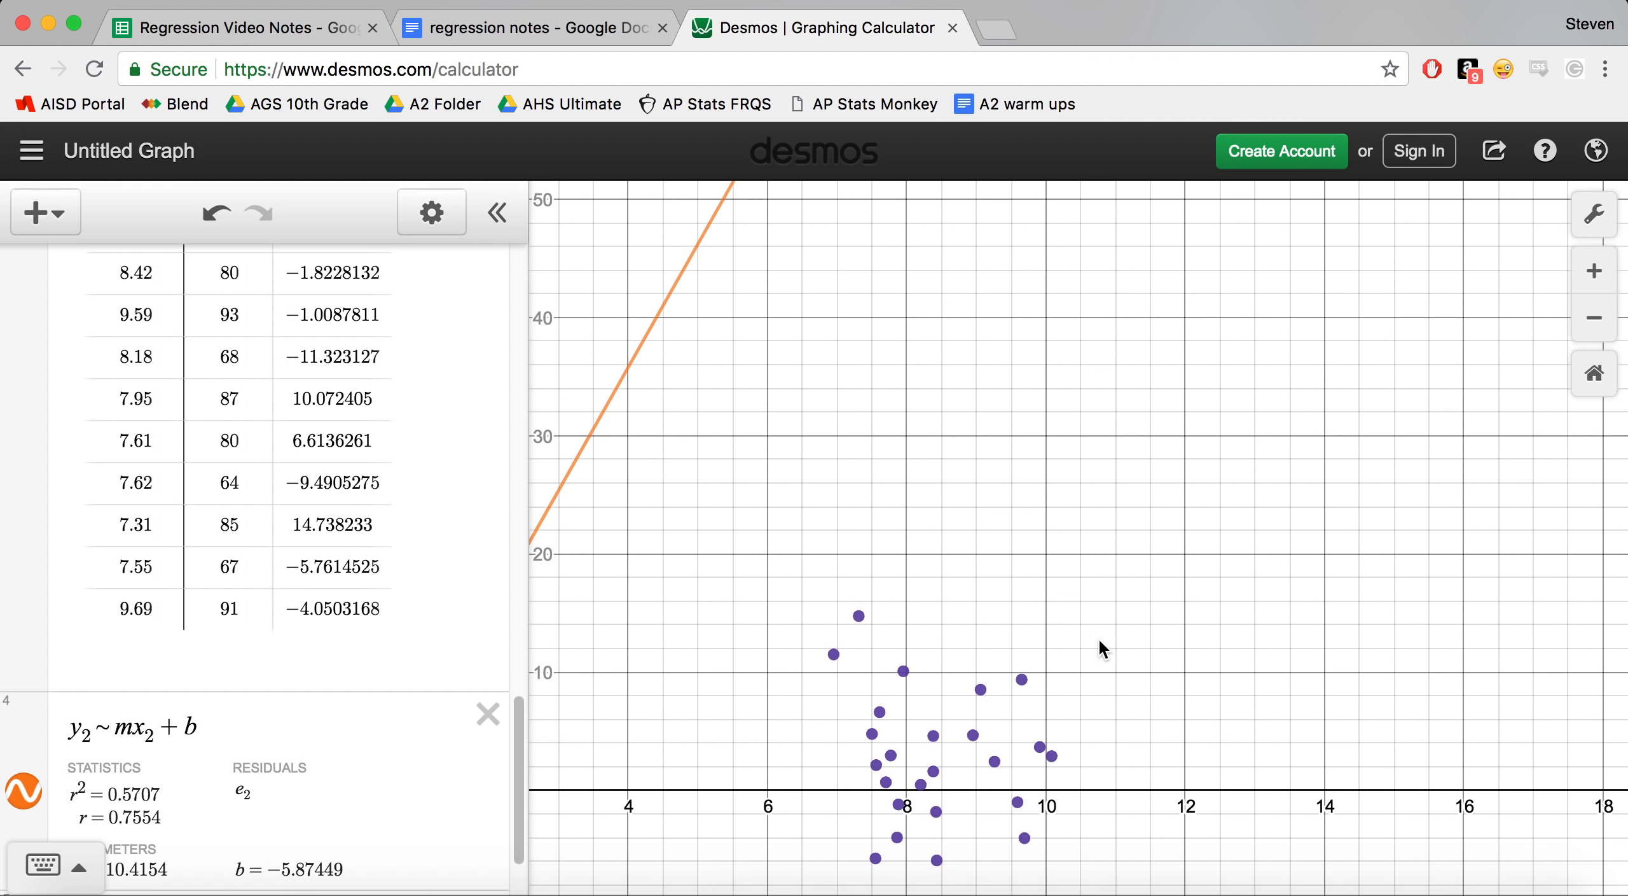
drag(920, 704, 917, 432)
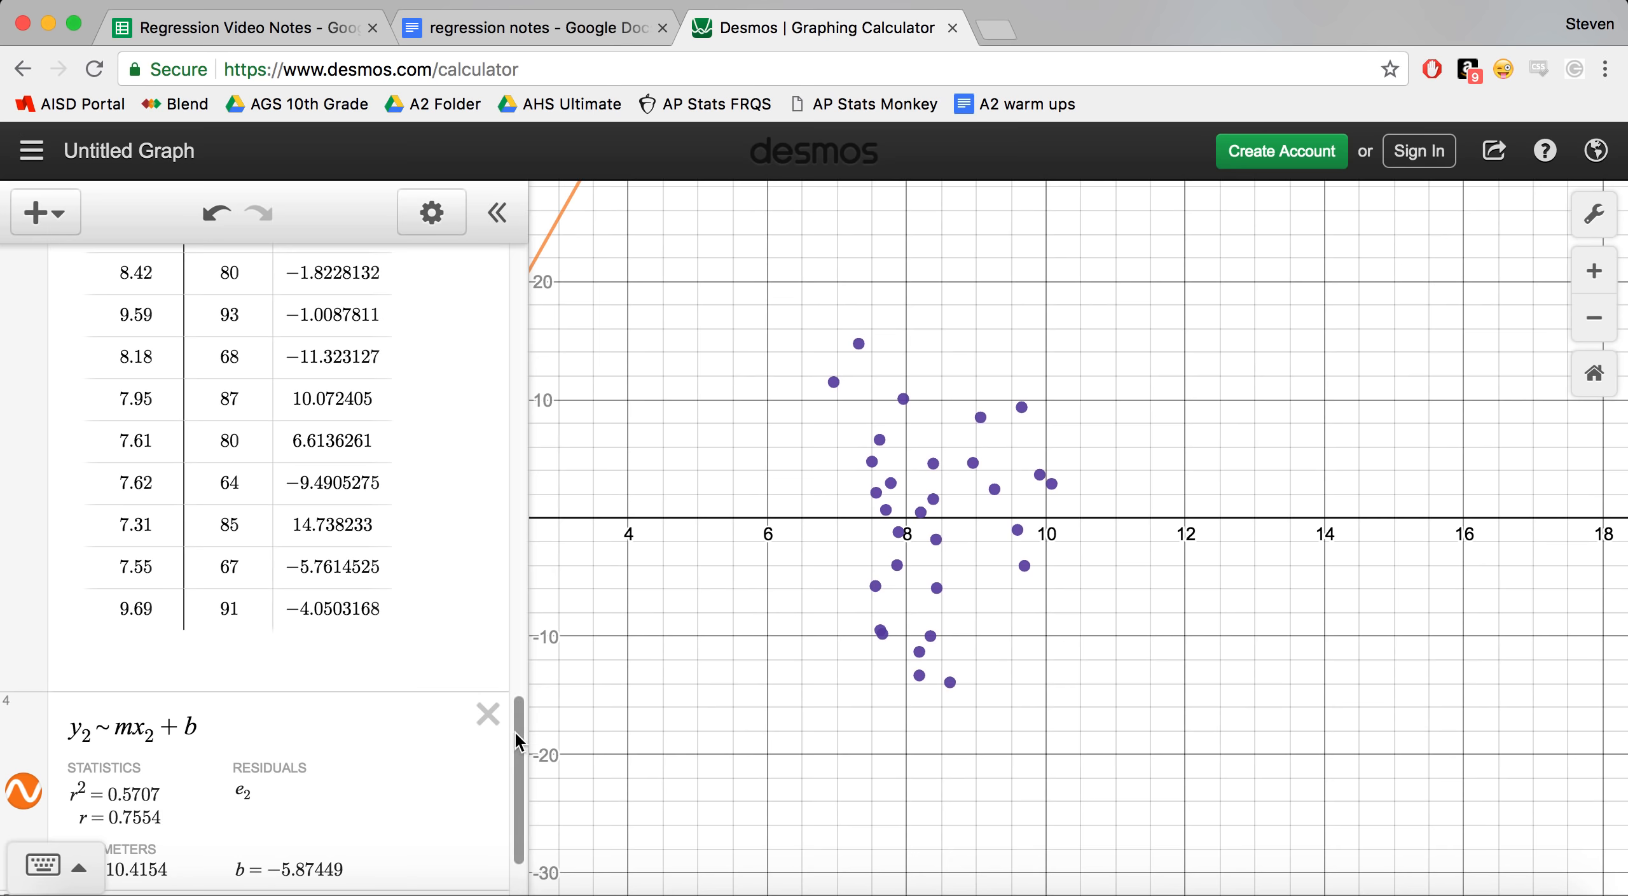
Delete the y2 ~ mx2 + b regression and the K/9 and W table from the expression list.
click(488, 714)
scroll(483, 575, up, 5)
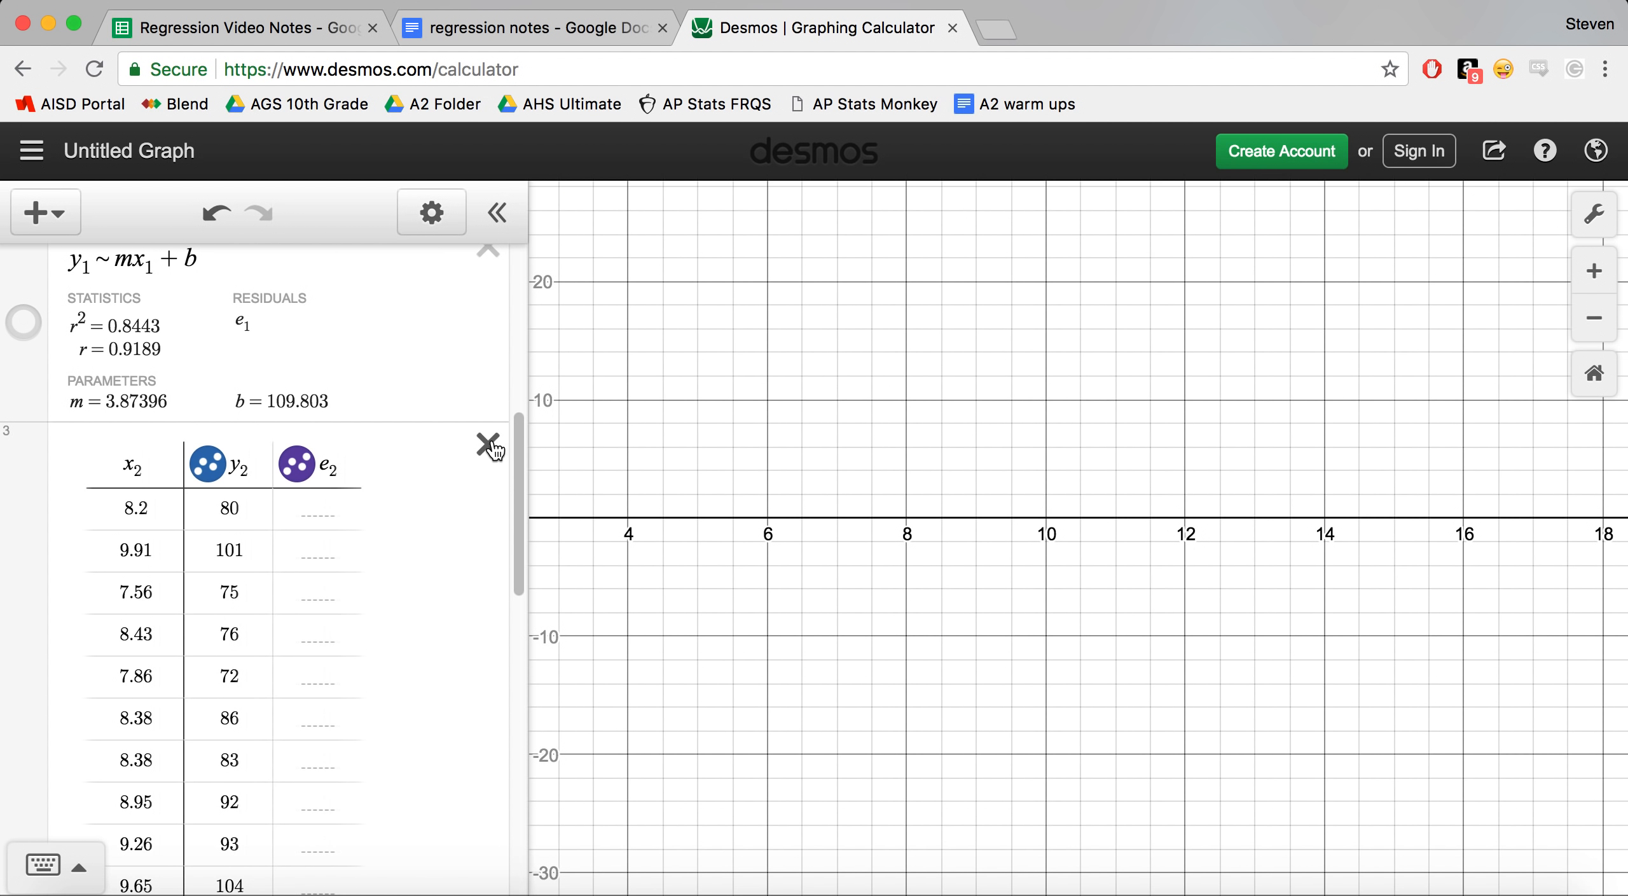
click(491, 446)
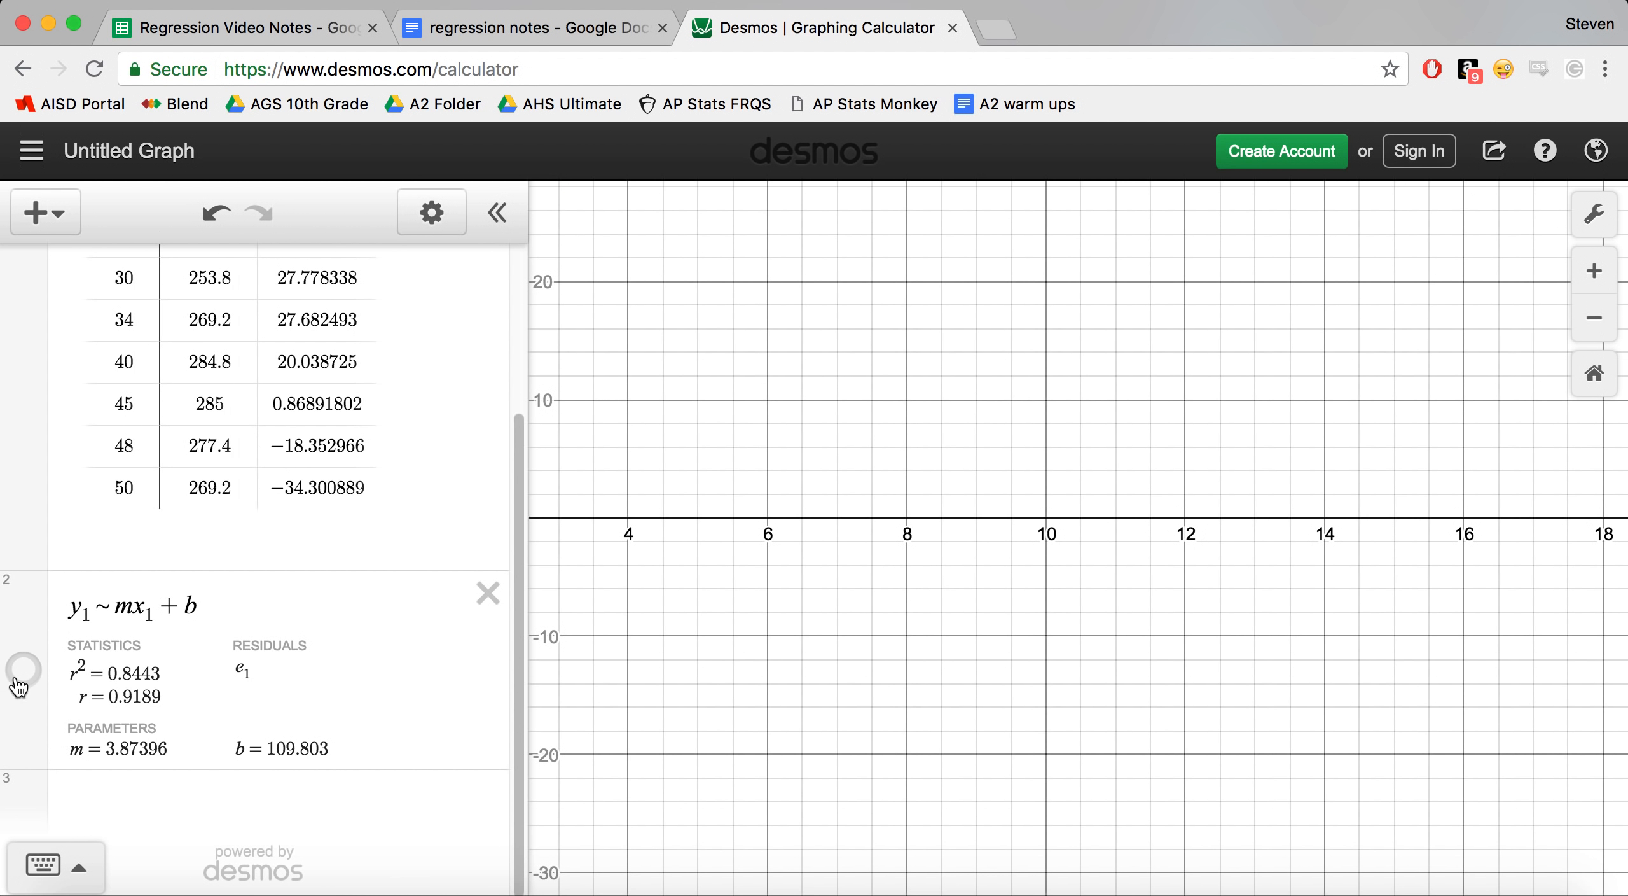
Show the launch angle data points, residuals and regression line on the graph again, with all of them in view.
scroll(159, 477, up, 3)
click(180, 294)
click(281, 286)
scroll(771, 383, down, 5)
scroll(1038, 409, down, 3)
drag(1331, 362, 946, 595)
scroll(1076, 442, down, 5)
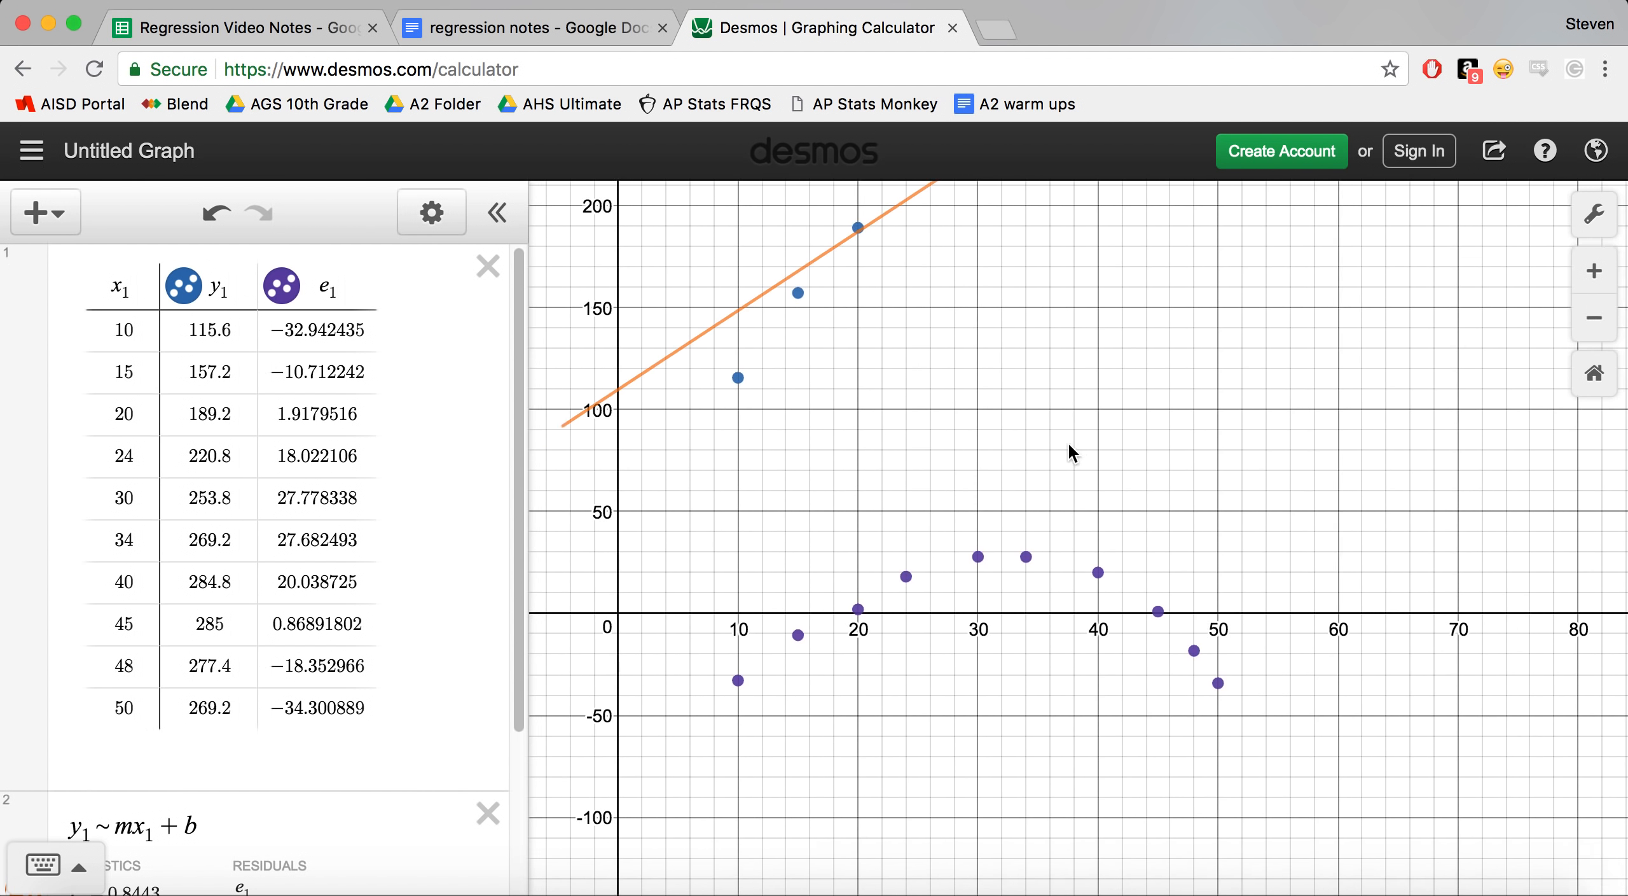
drag(1104, 427, 1087, 484)
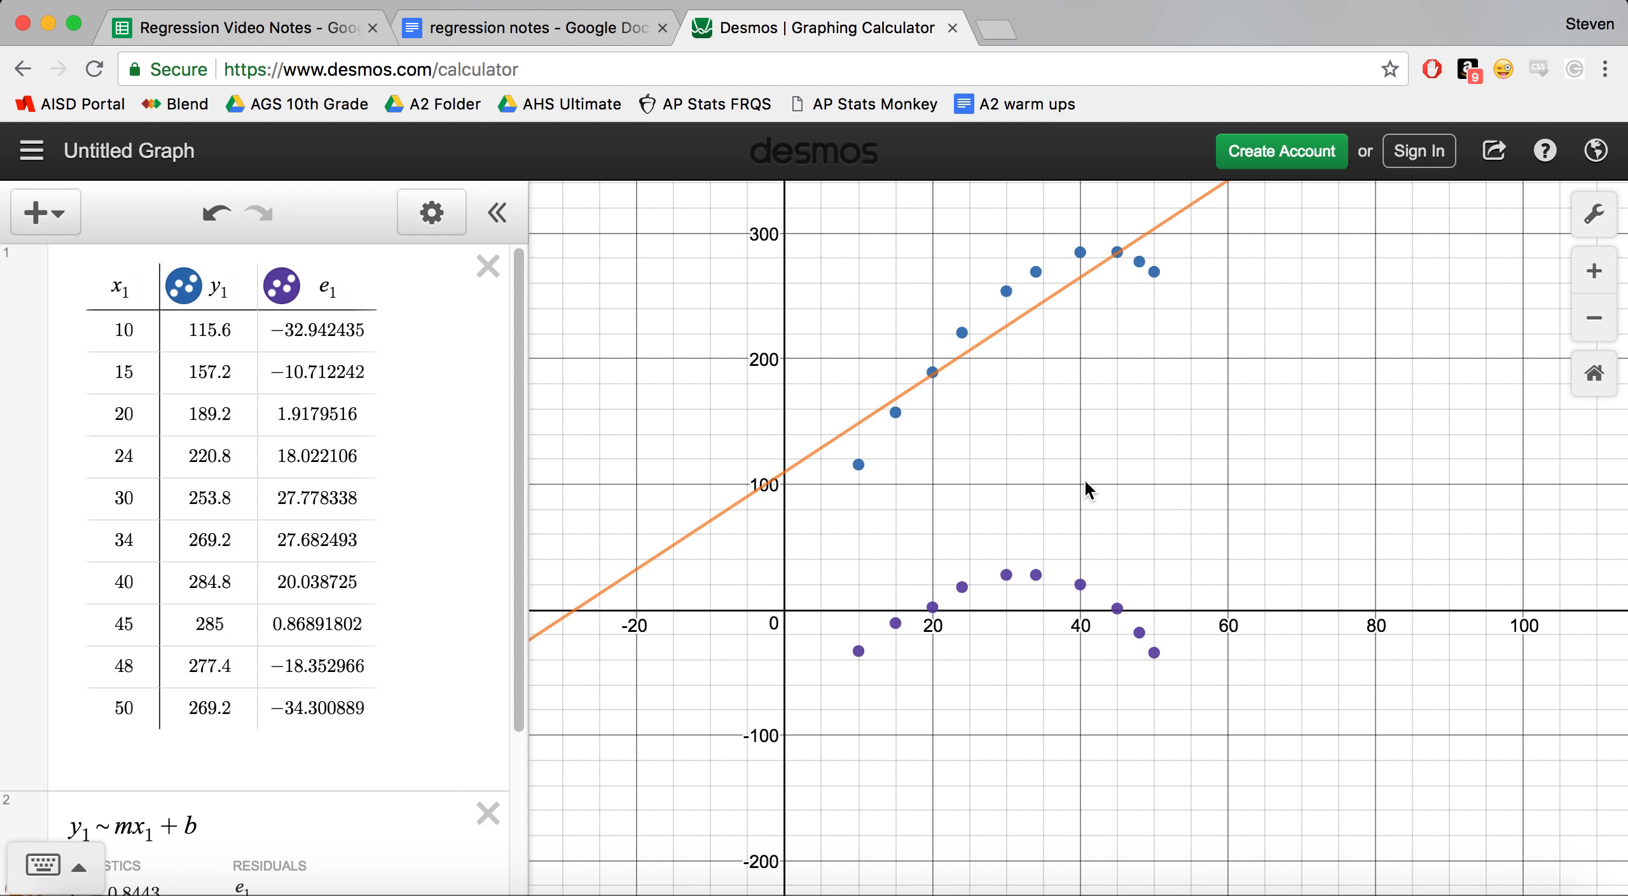
Replace the linear regression below the launch angle table with the quadratic expression ax^2 + bx + c.
scroll(285, 556, down, 3)
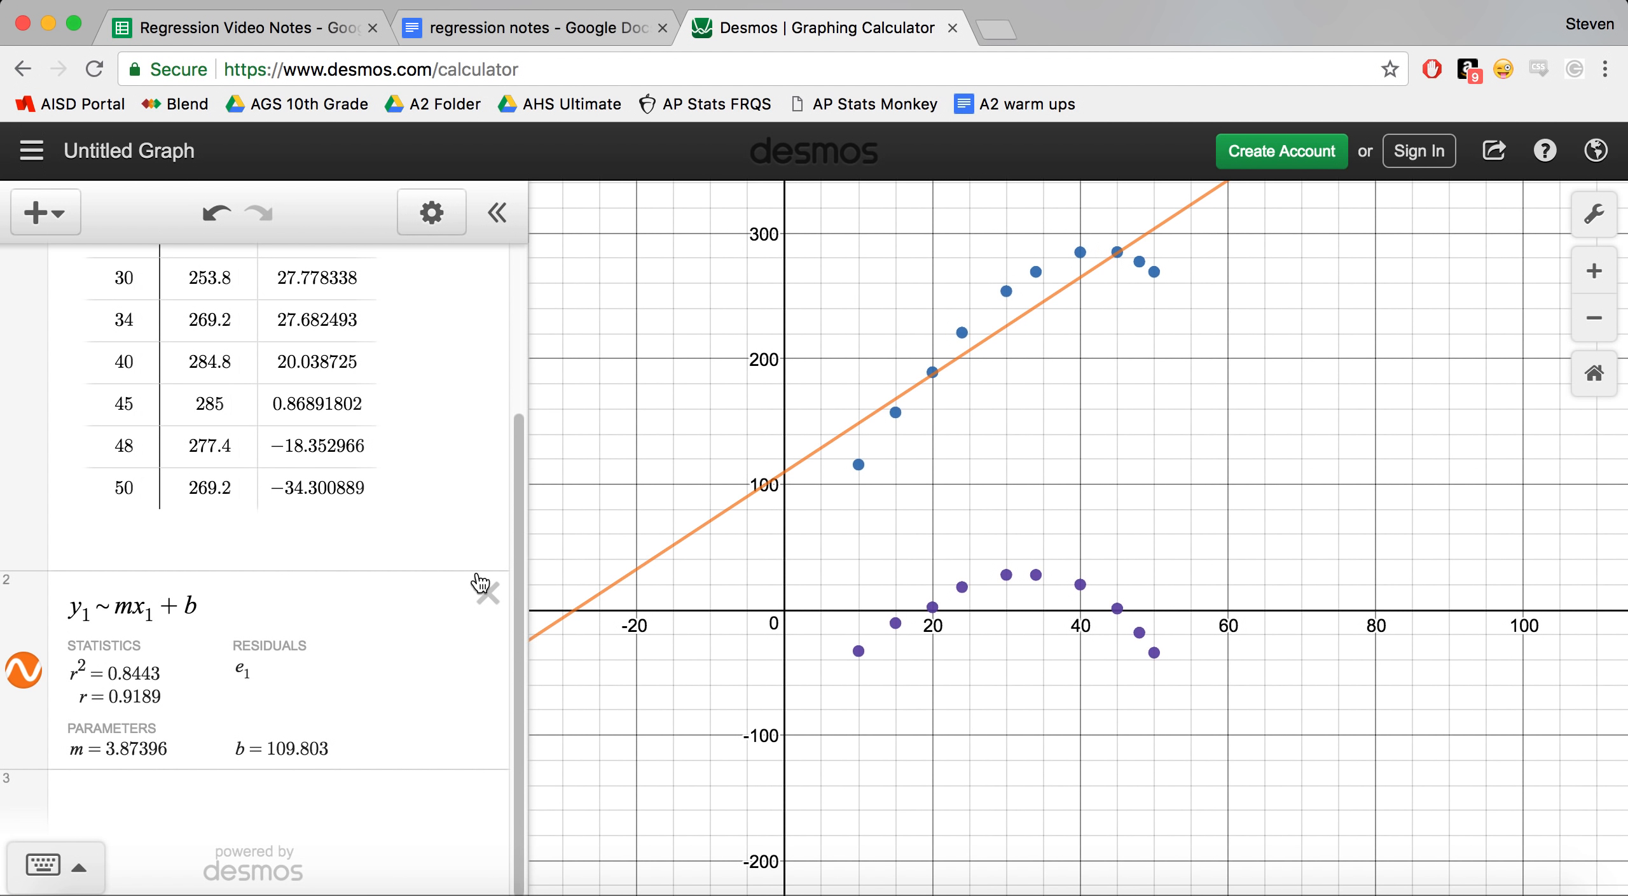
click(487, 582)
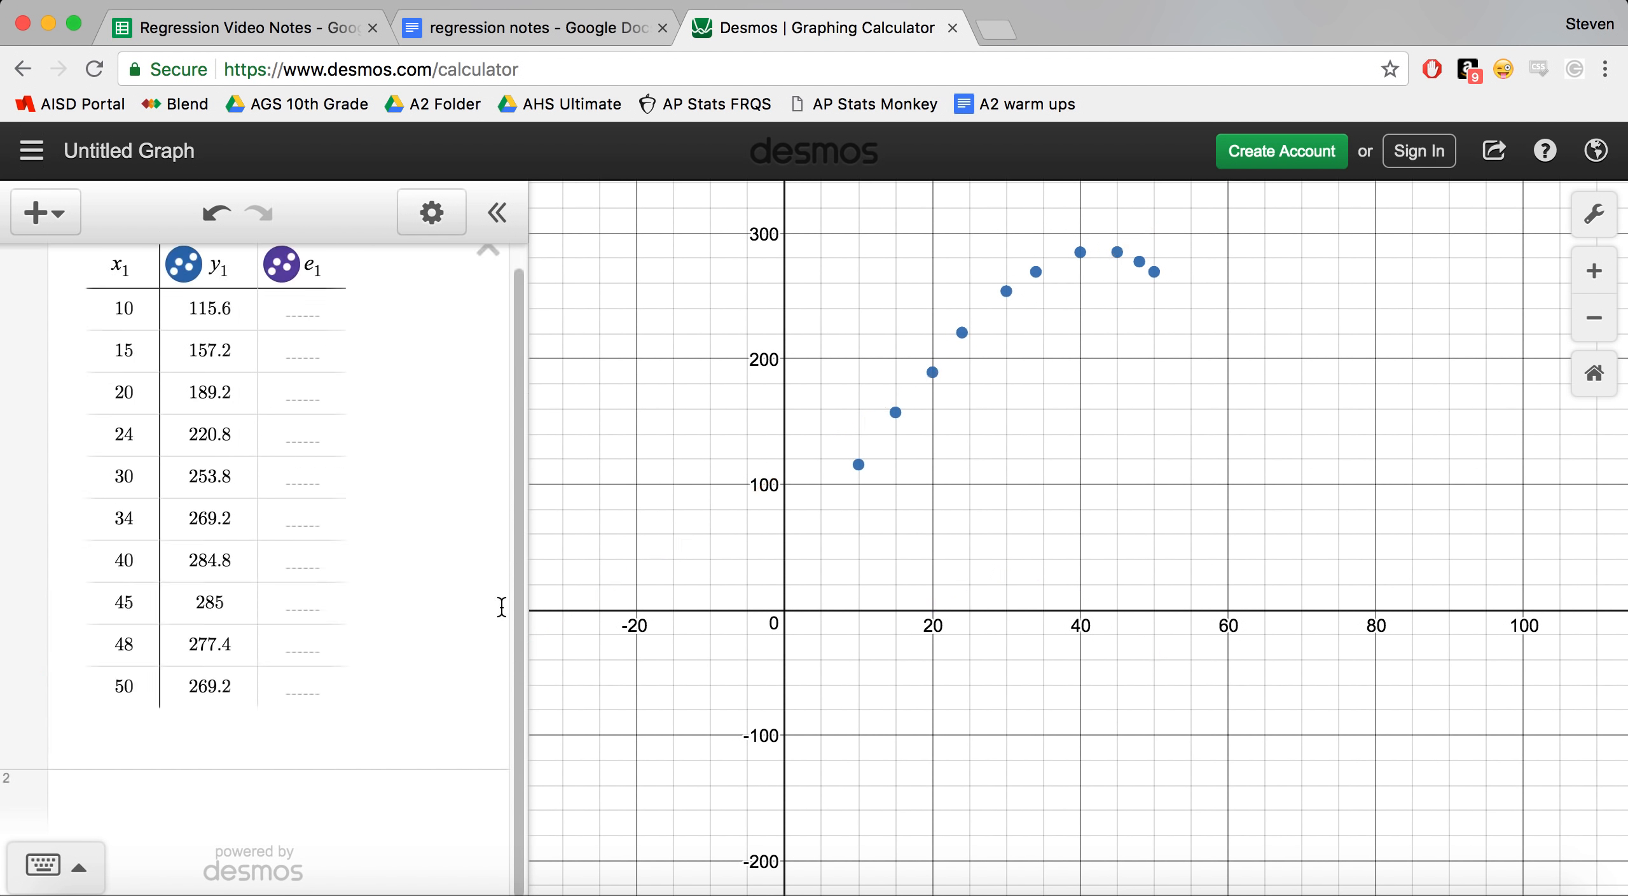
click(322, 783)
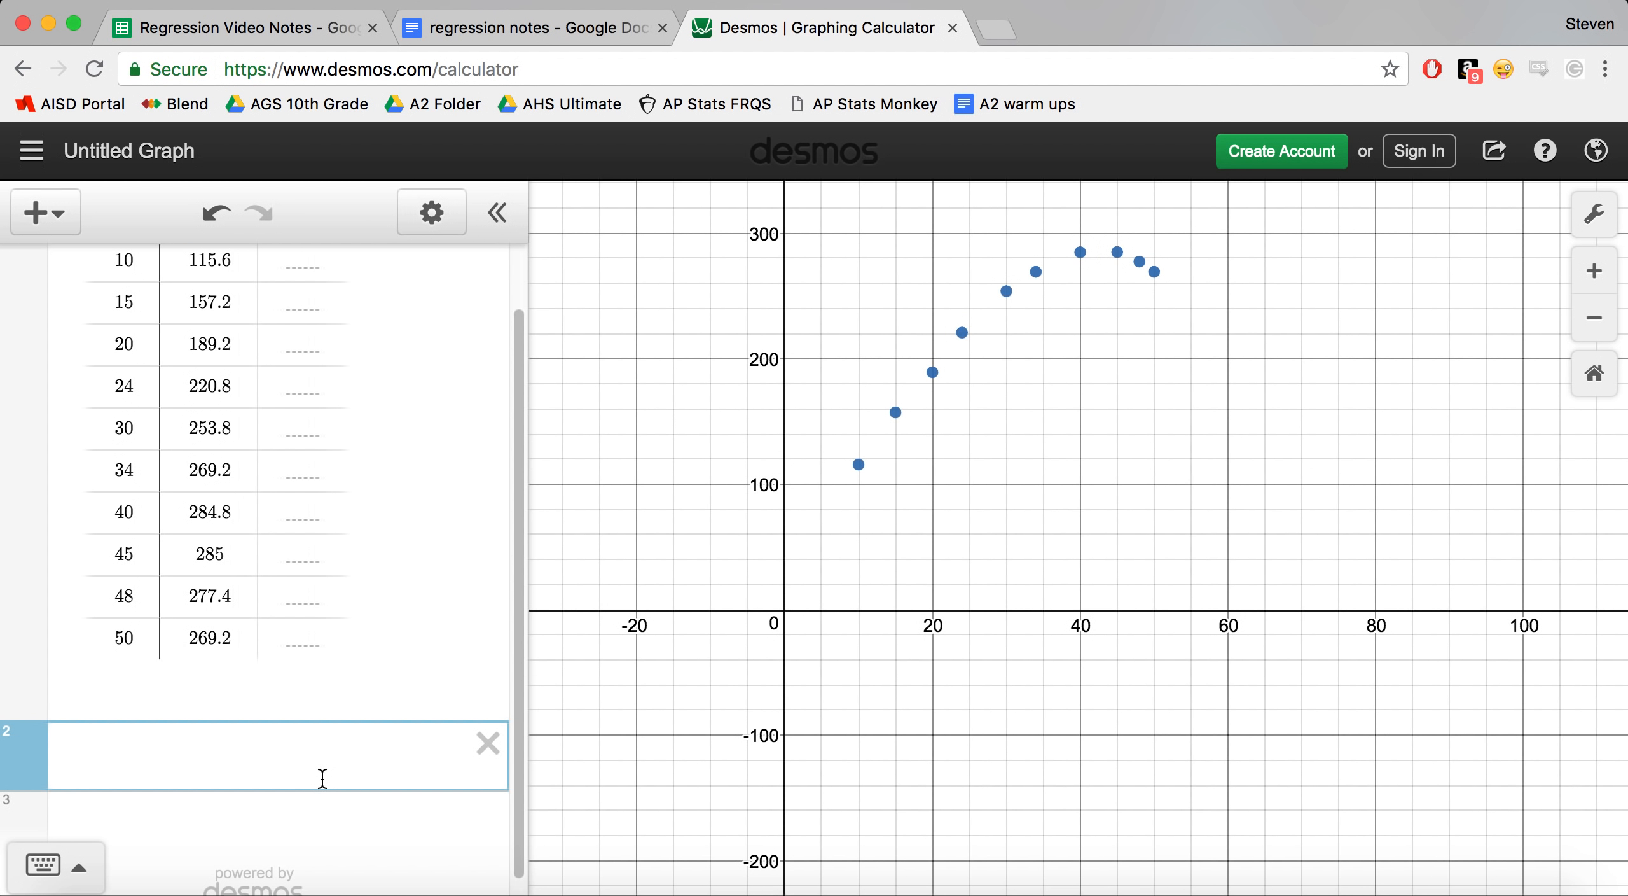
text(y)
text(x^2)
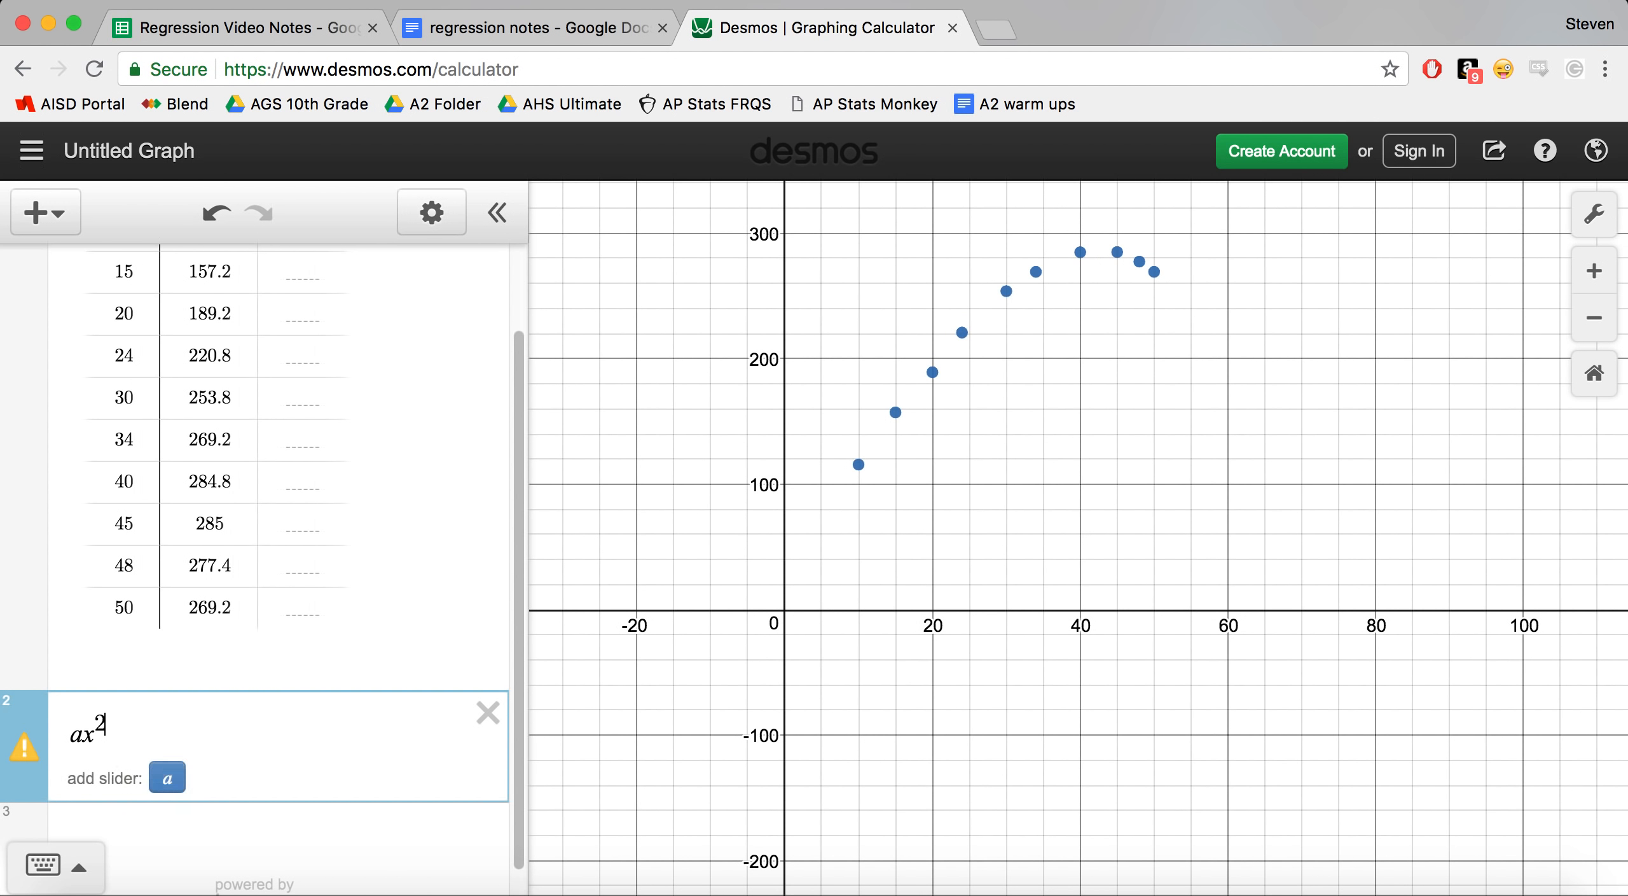
text(+bx+c)
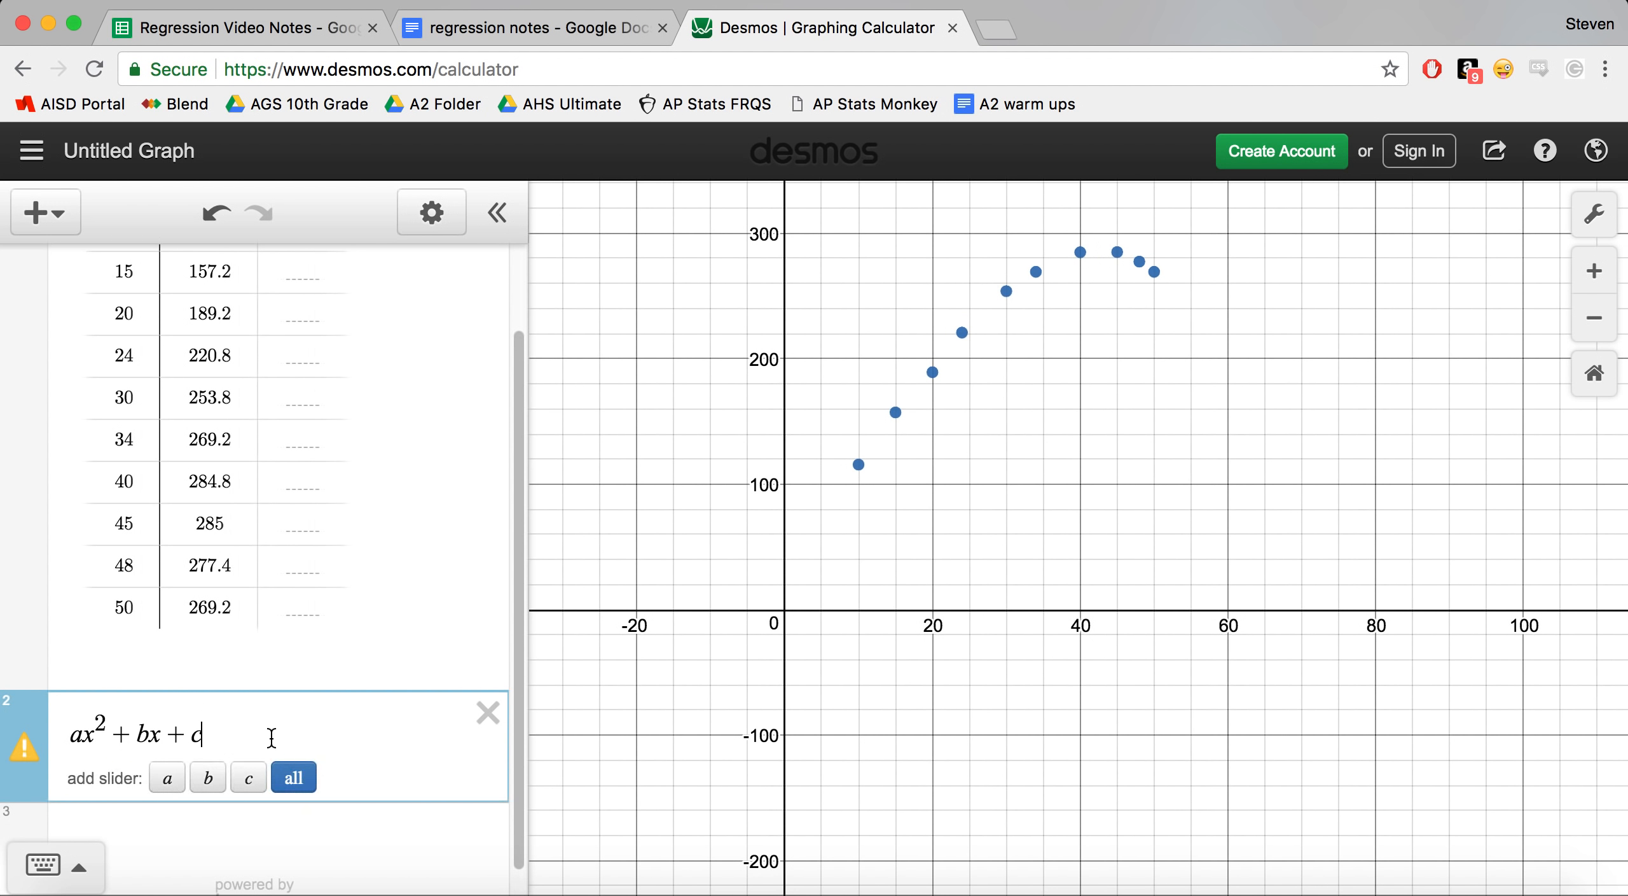
Turn the quadratic expression into the regression y1 ~ ax1^2 + bx1 + c, using the table's x1 and y1 variables.
click(75, 731)
text(y1~)
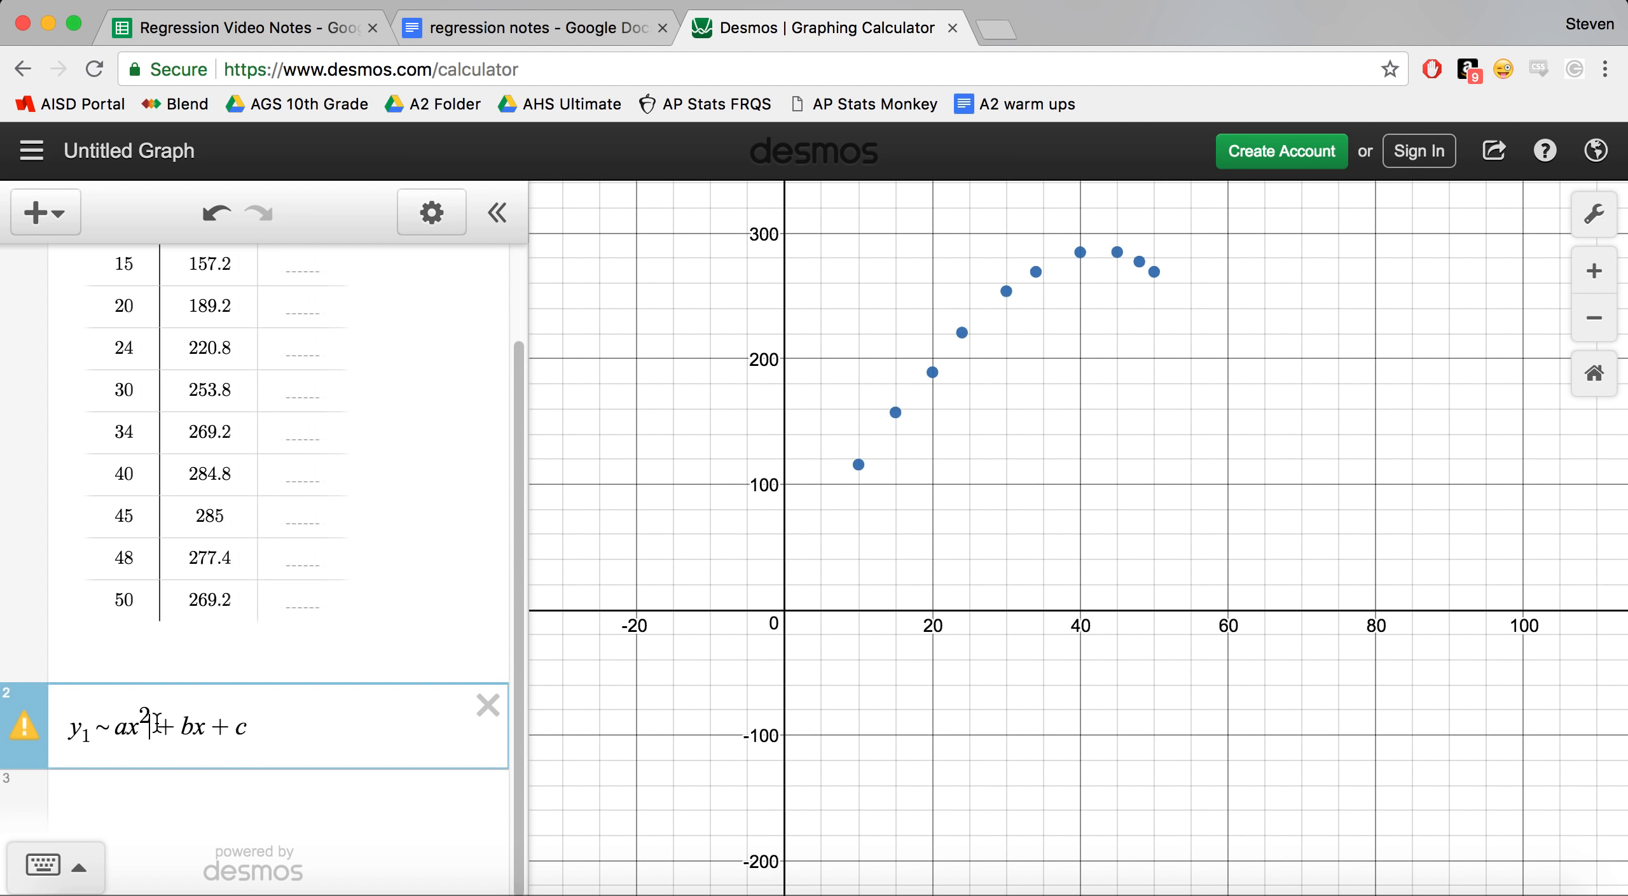
key(BackSpace)
text(1^2)
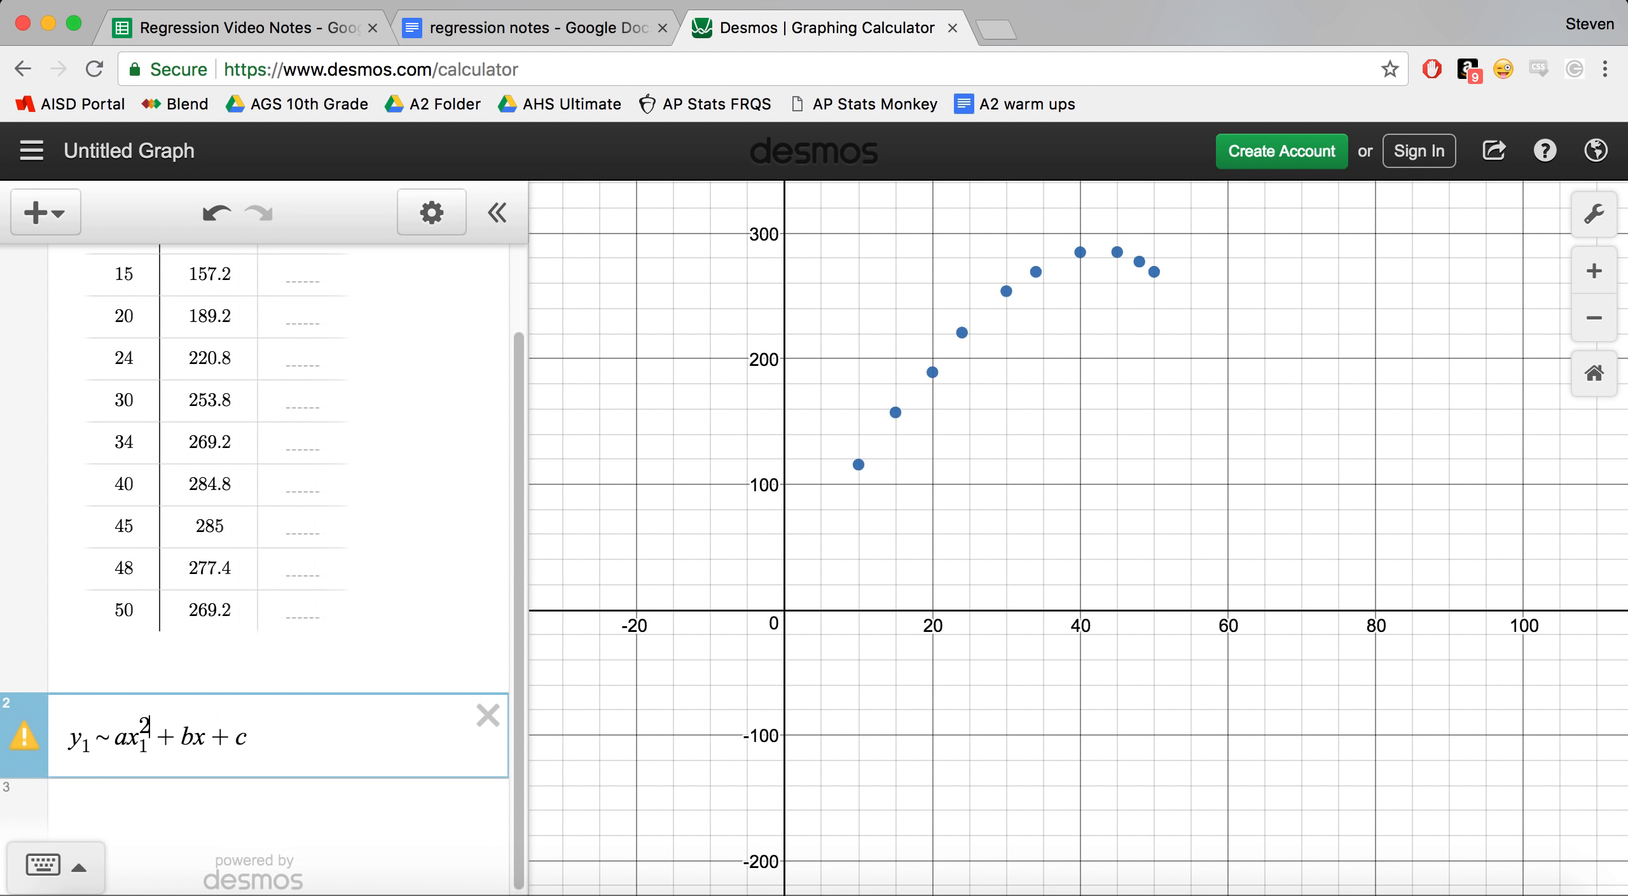
click(203, 740)
text(1)
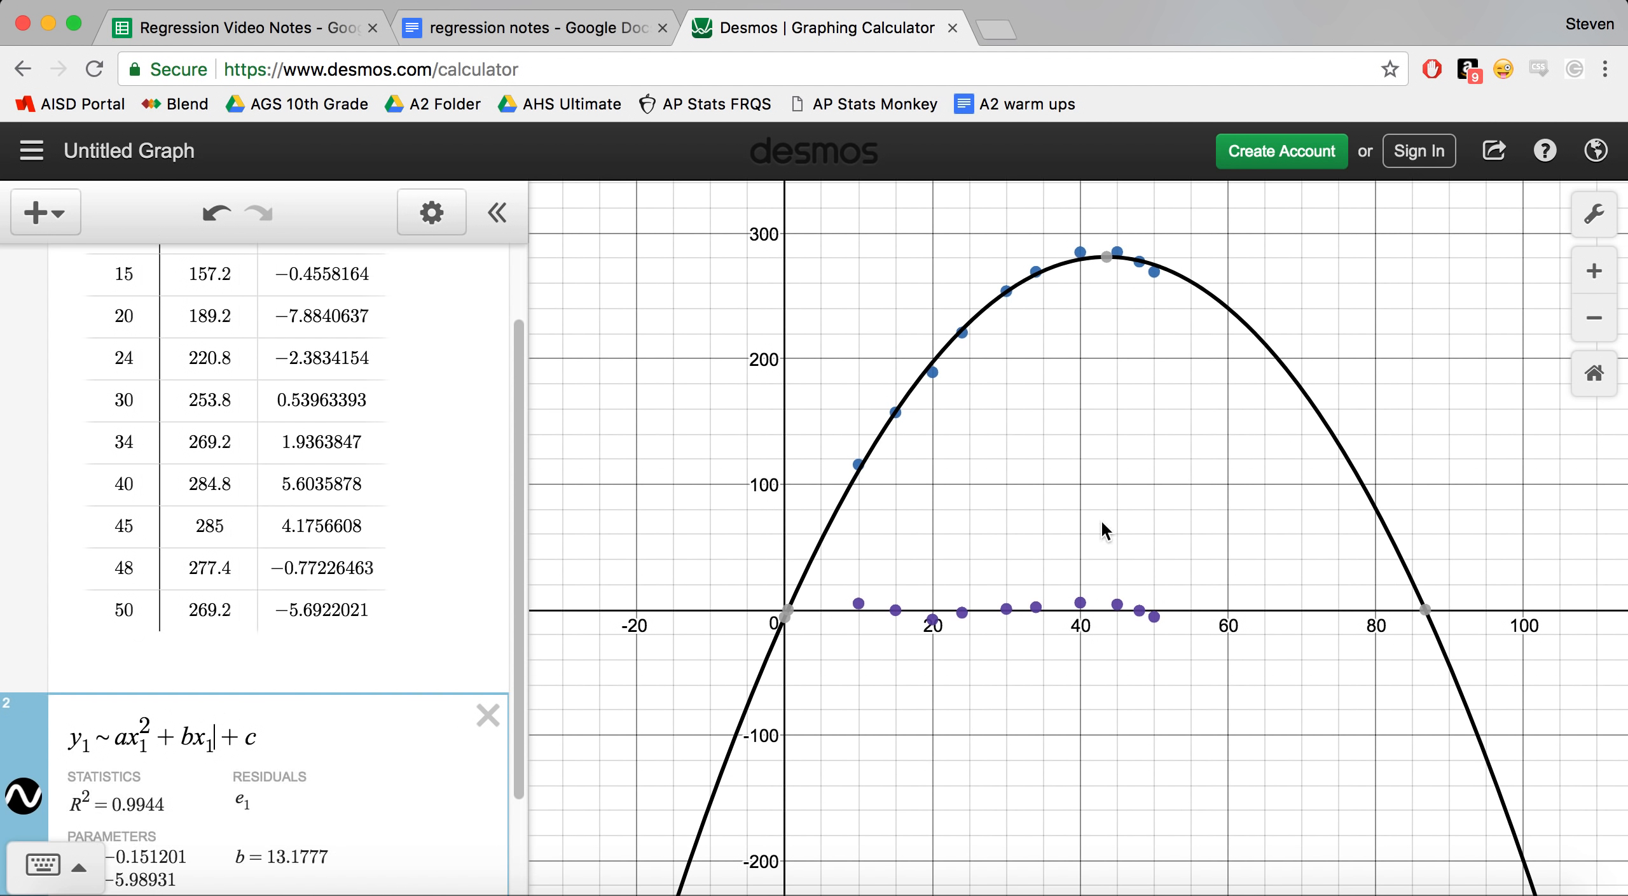
Examine the quadratic regression's statistics, how its residuals scatter around the x-axis, and how closely the parabola follows the data points.
scroll(433, 798, down, 3)
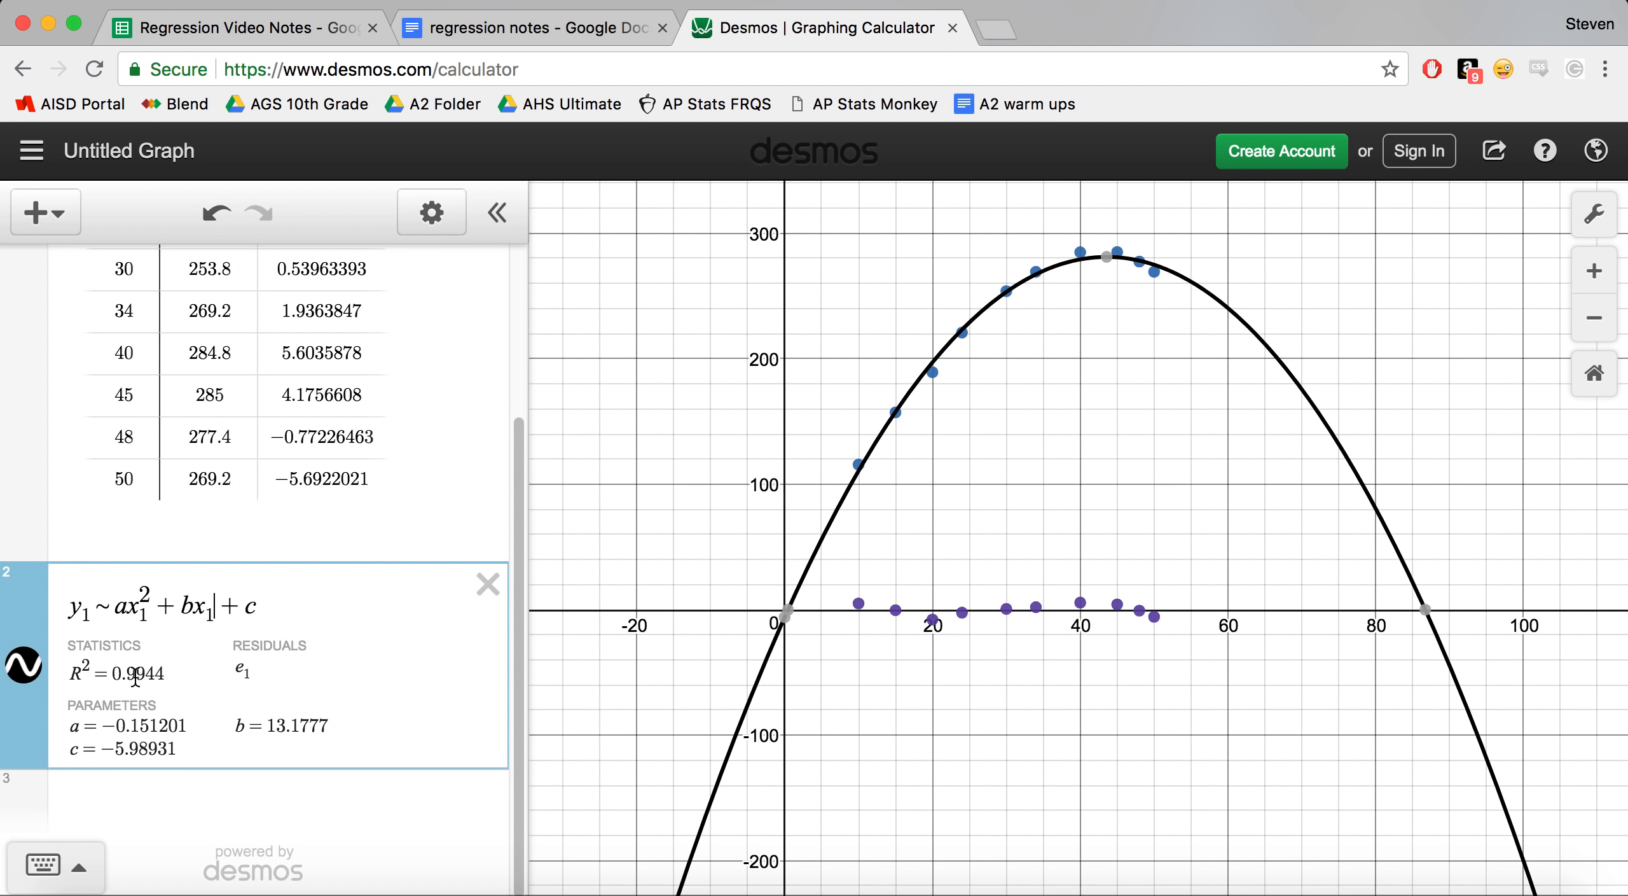
scroll(990, 701, up, 5)
drag(1017, 584, 1018, 636)
scroll(1017, 636, up, 4)
scroll(1018, 636, up, 2)
scroll(1038, 617, down, 4)
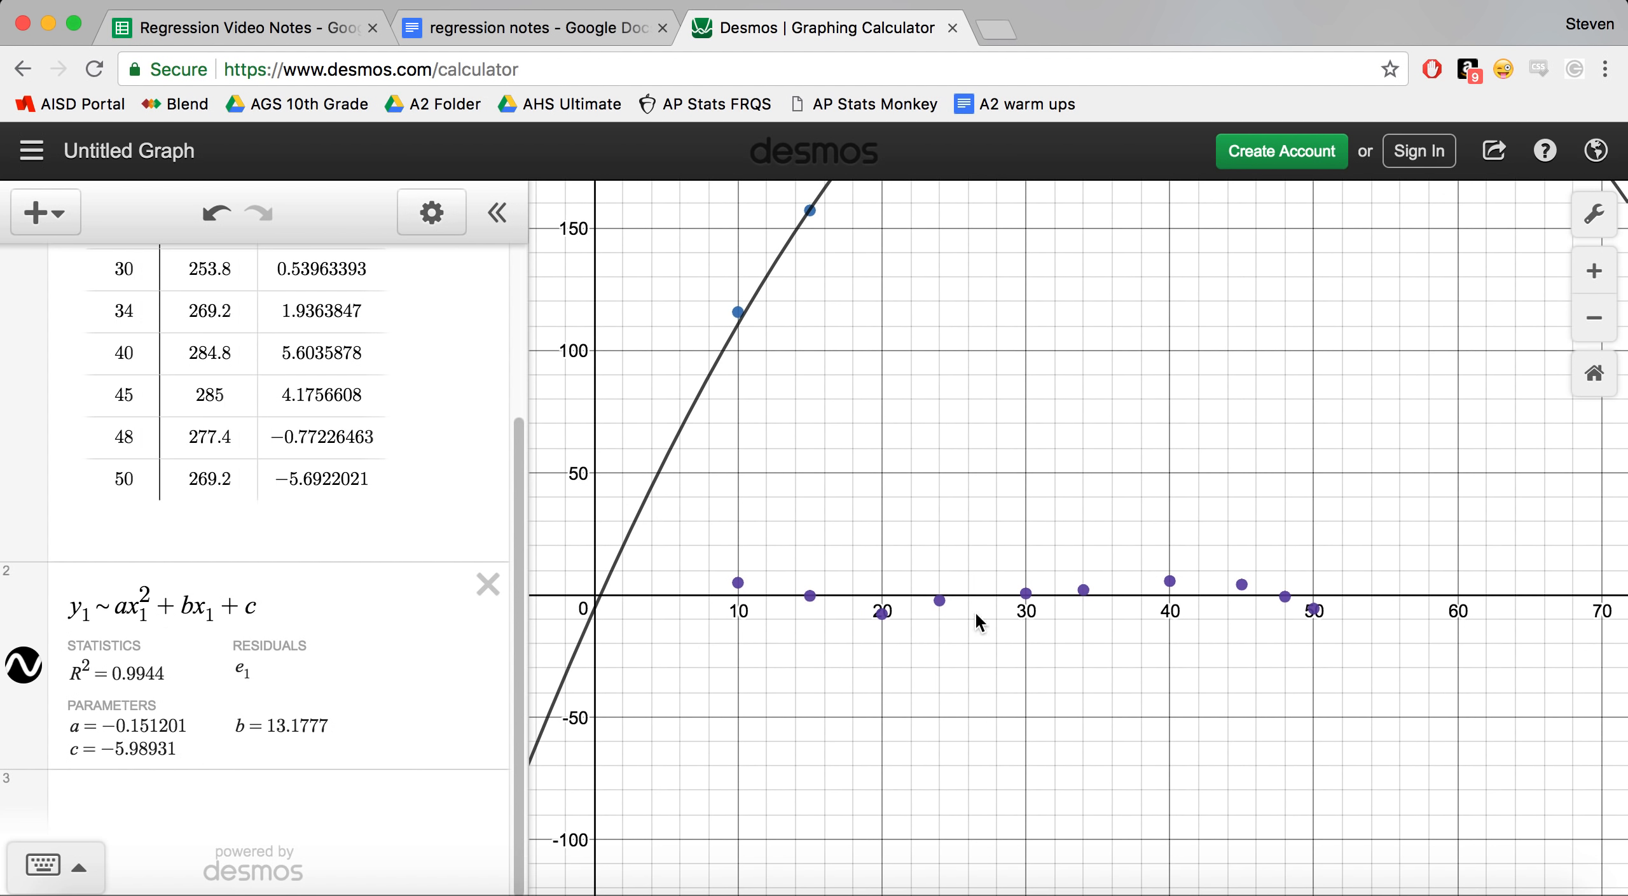
scroll(1080, 483, down, 4)
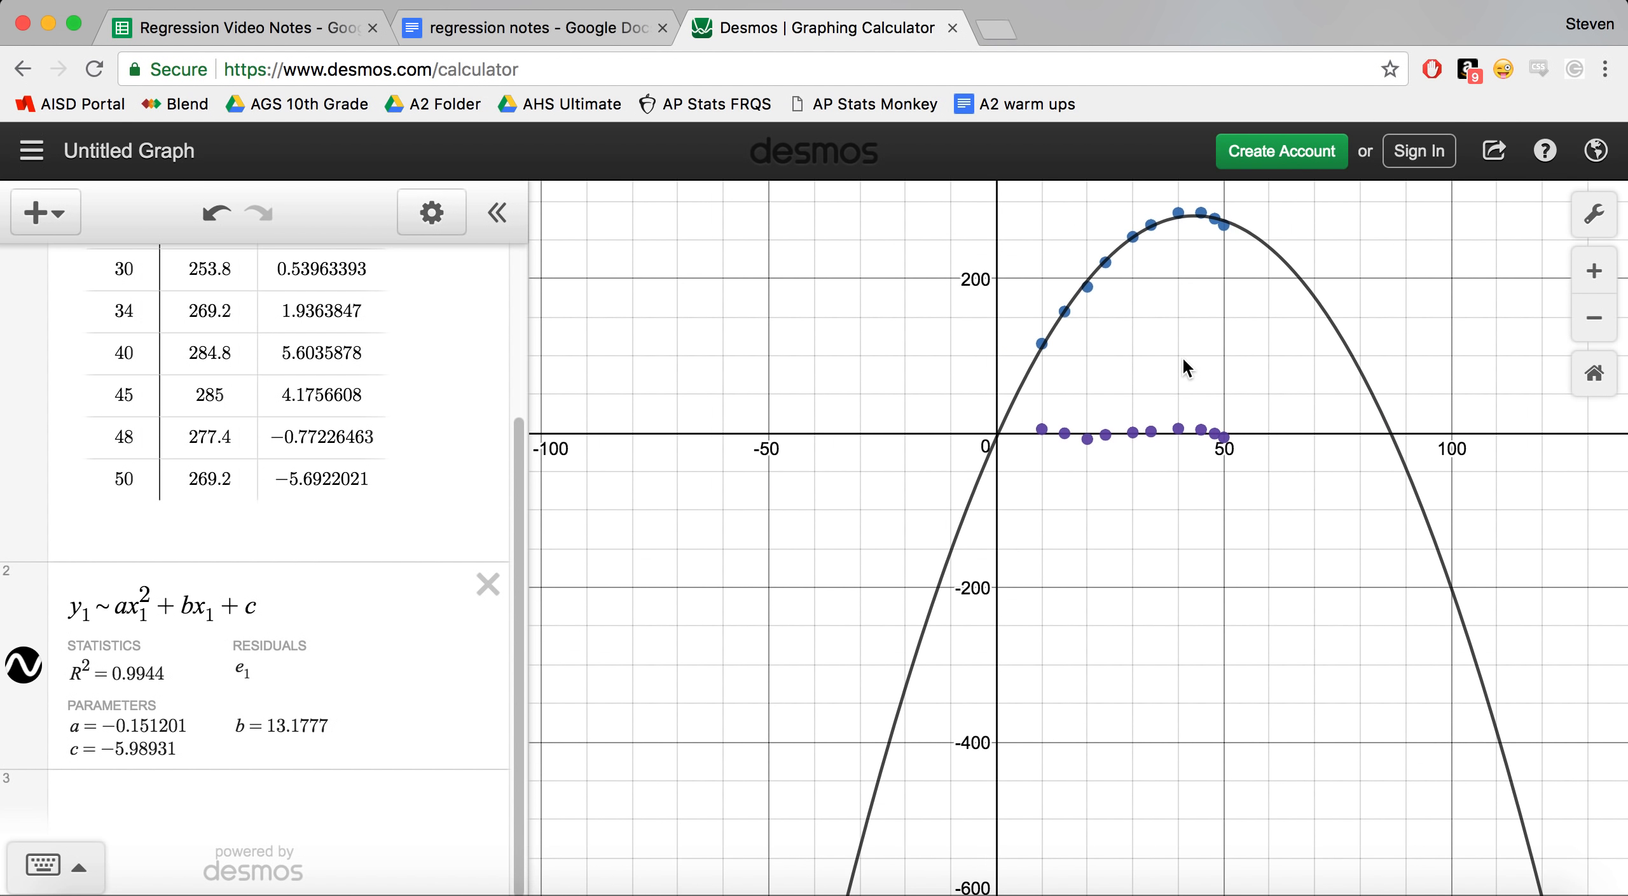
drag(1013, 534, 970, 585)
scroll(974, 568, up, 2)
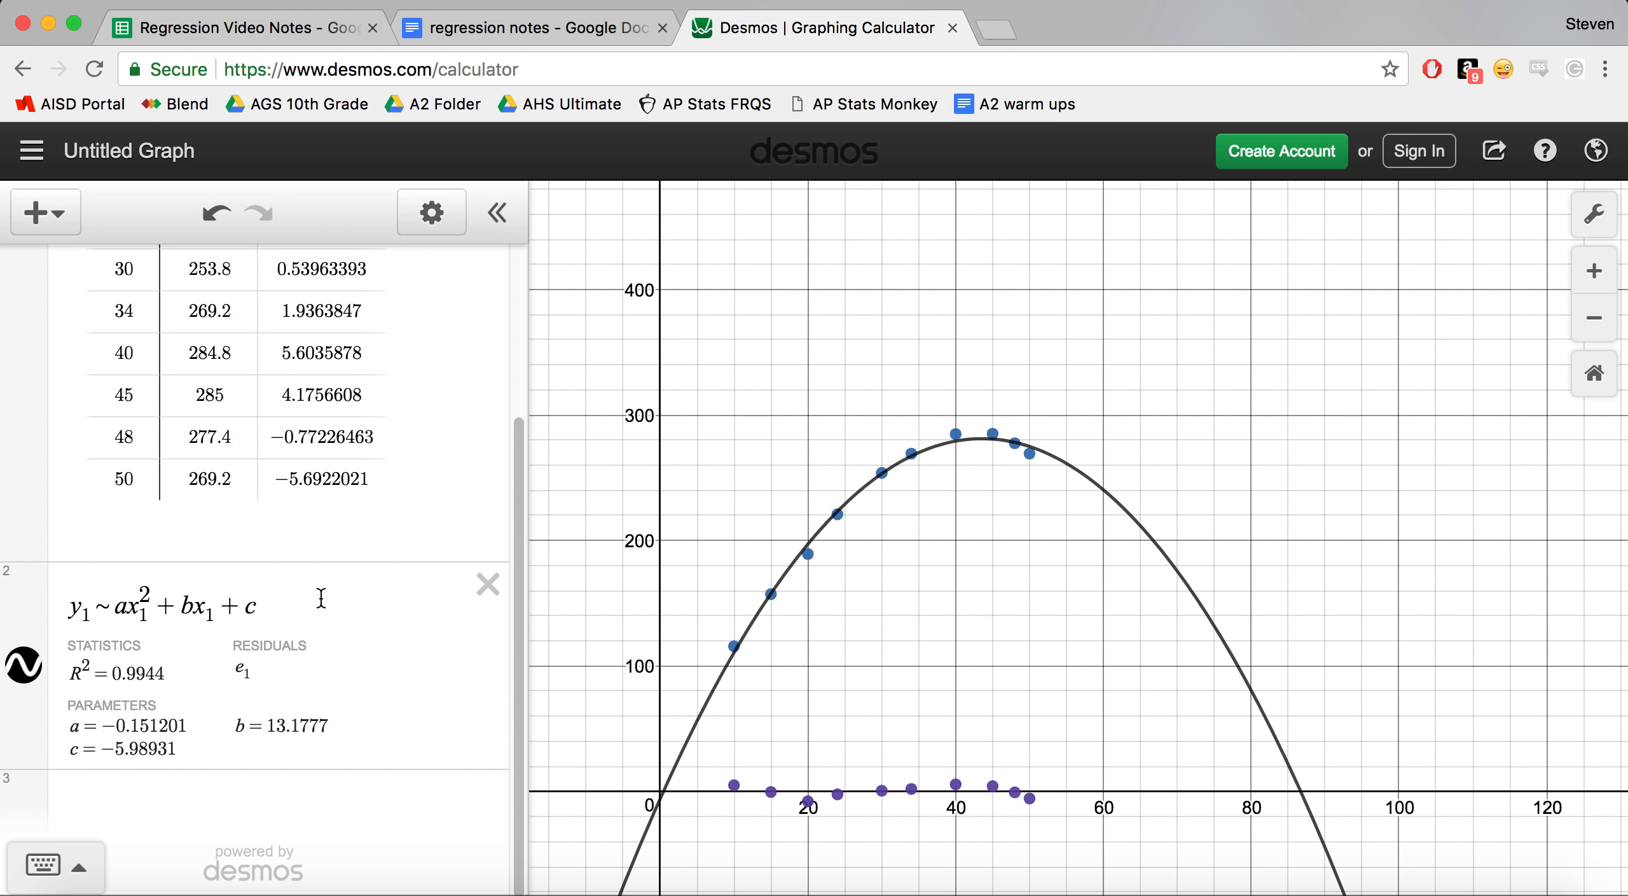
Replace the quadratic regression with a new expression, y1, below the launch angle table.
click(24, 667)
click(182, 794)
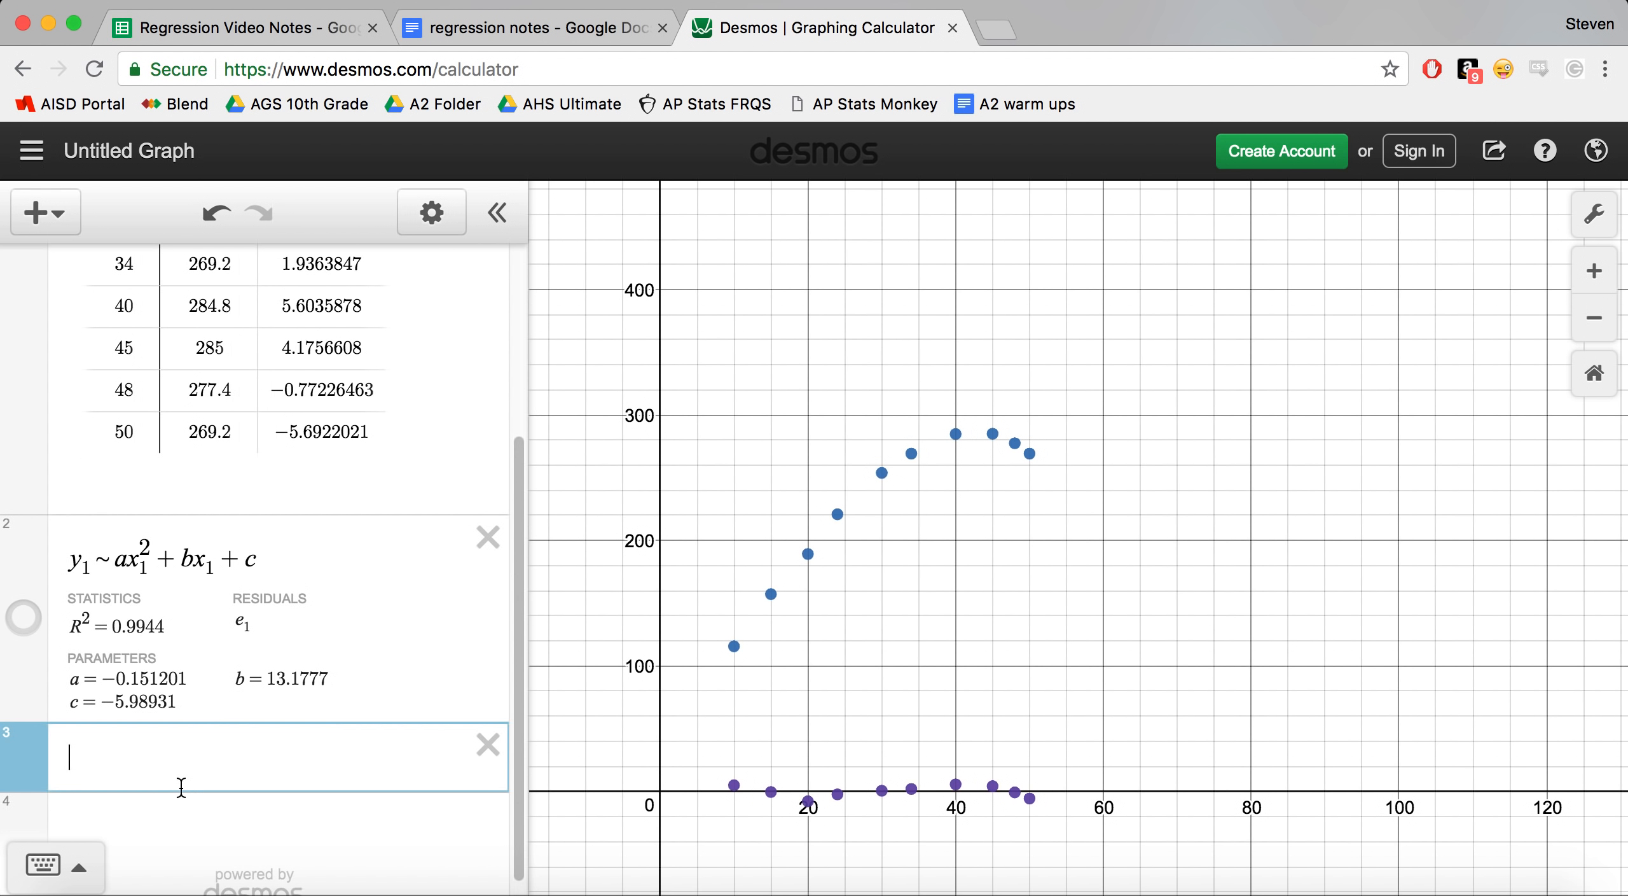
text(y1)
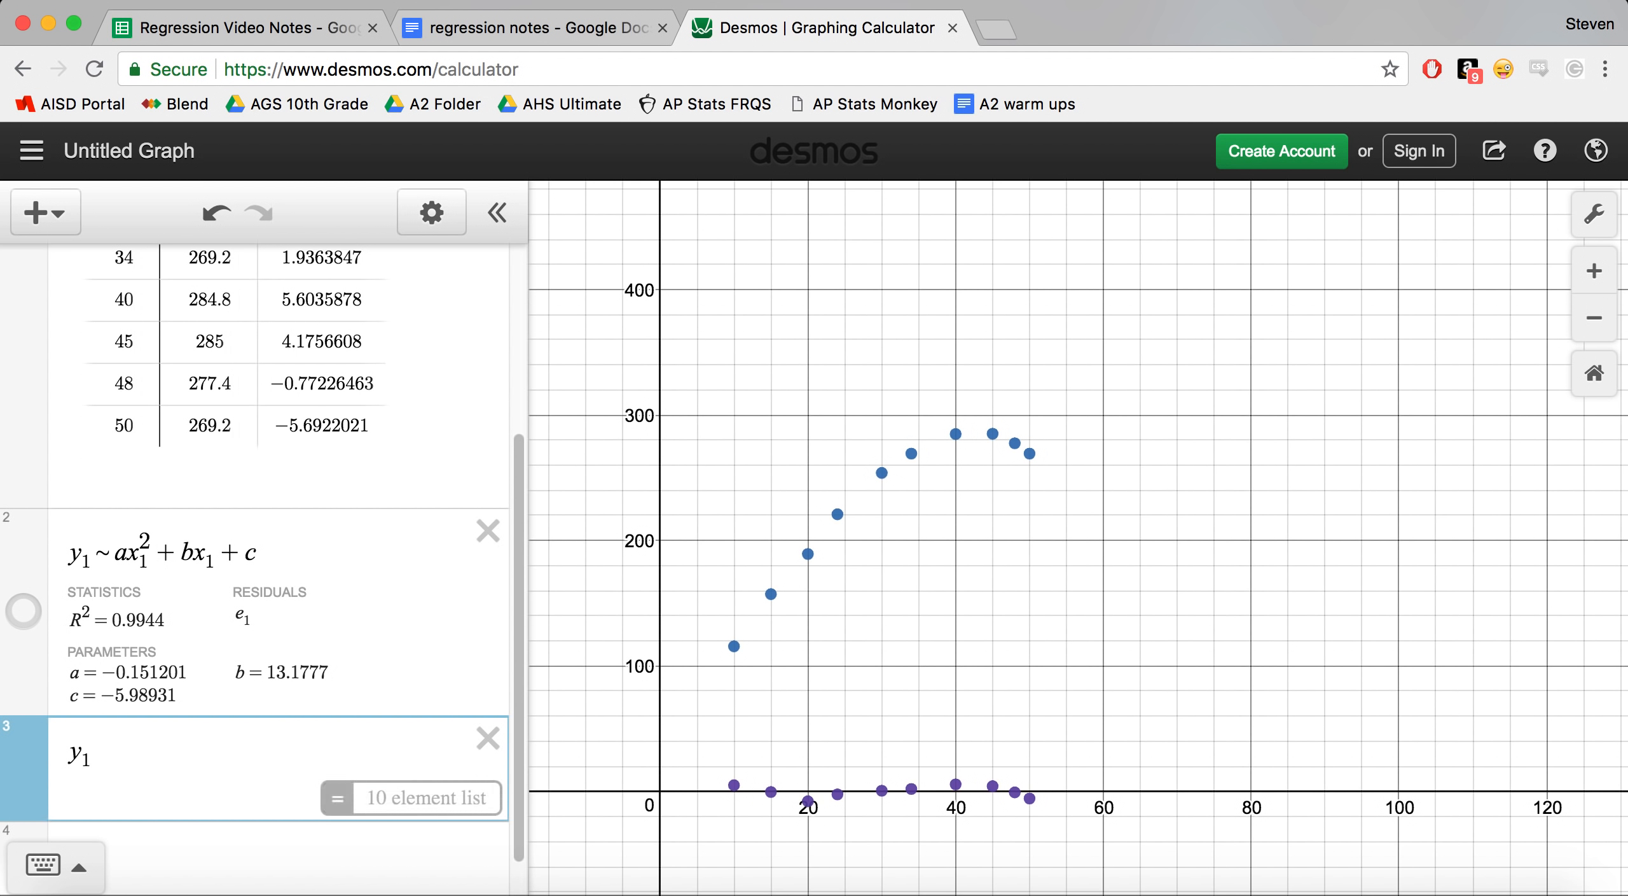
scroll(475, 360, up, 5)
scroll(403, 477, down, 5)
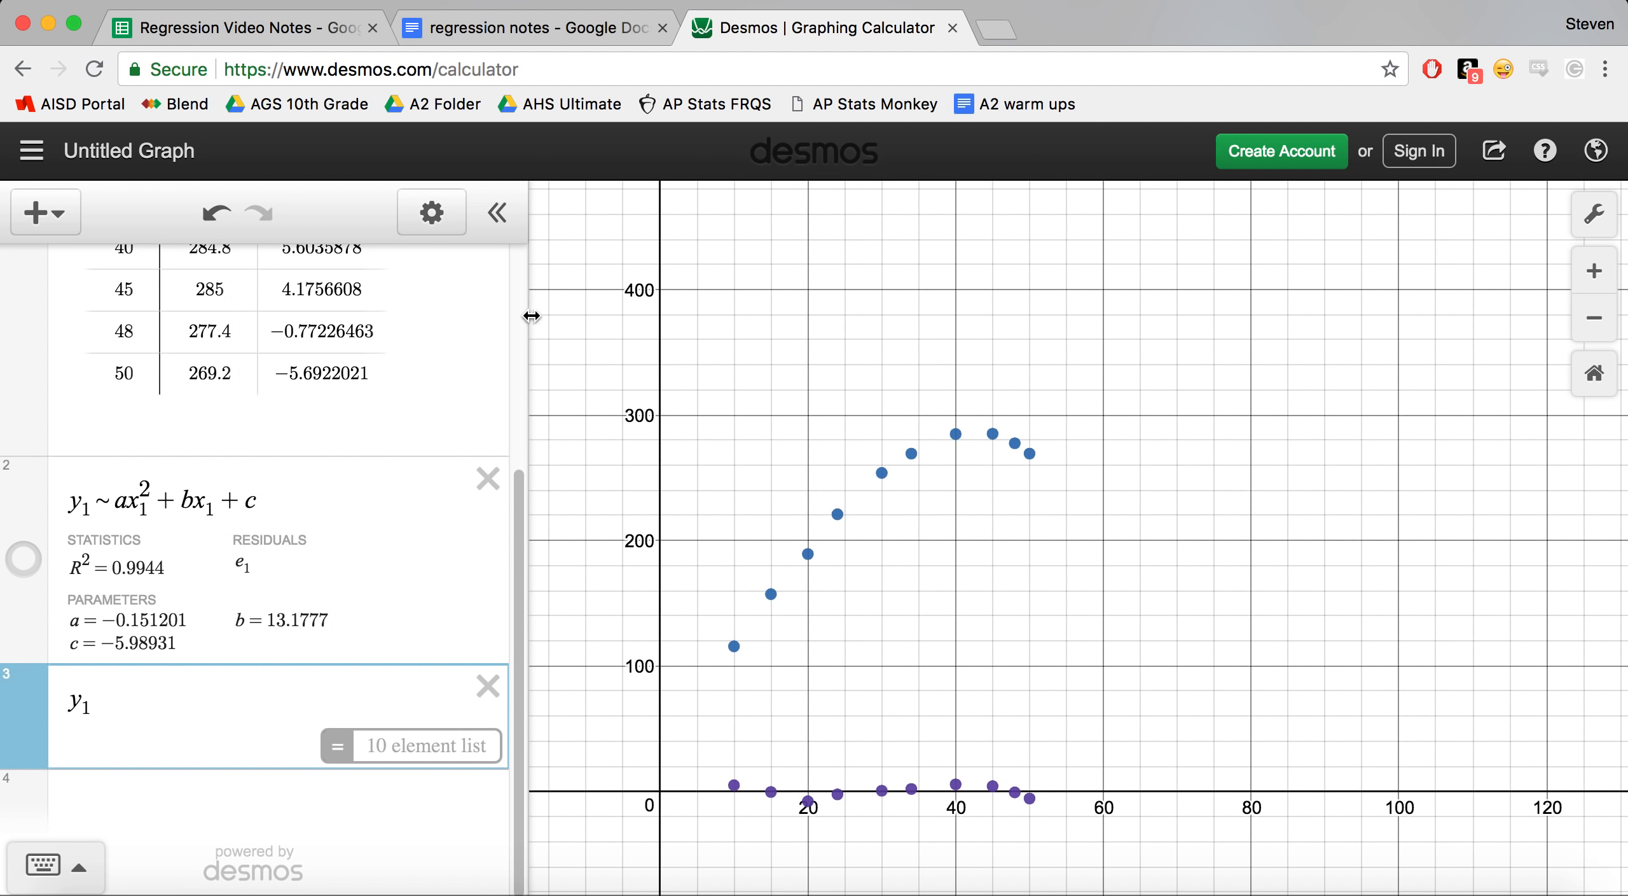
scroll(334, 449, up, 1)
click(487, 519)
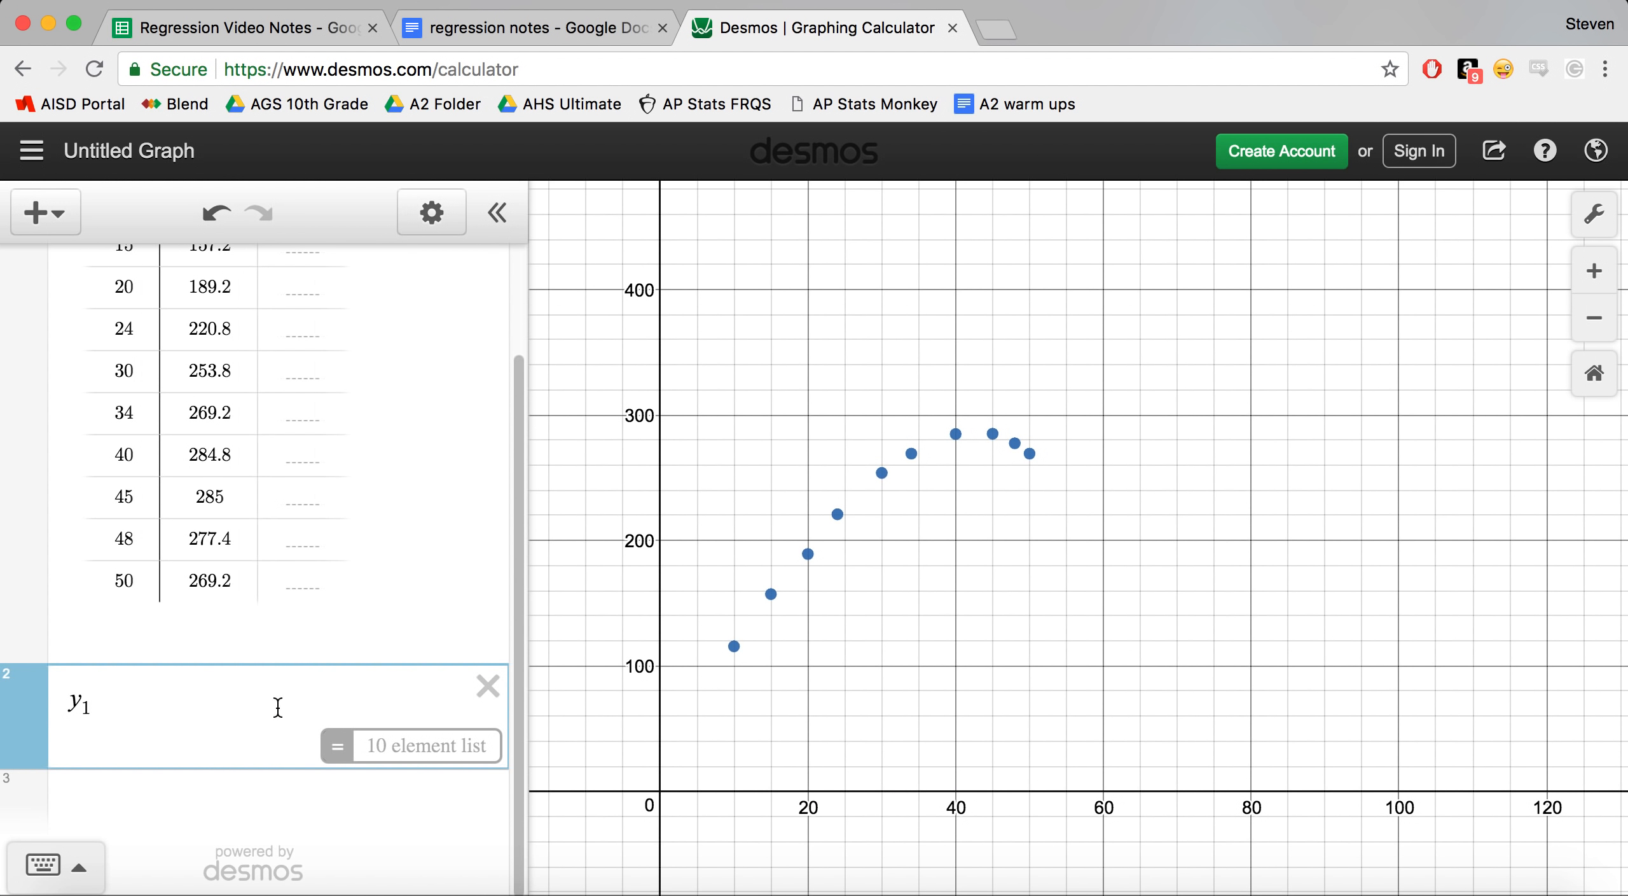
Complete the y1 expression as the exponential regression y1 ~ ab^x1.
text(~)
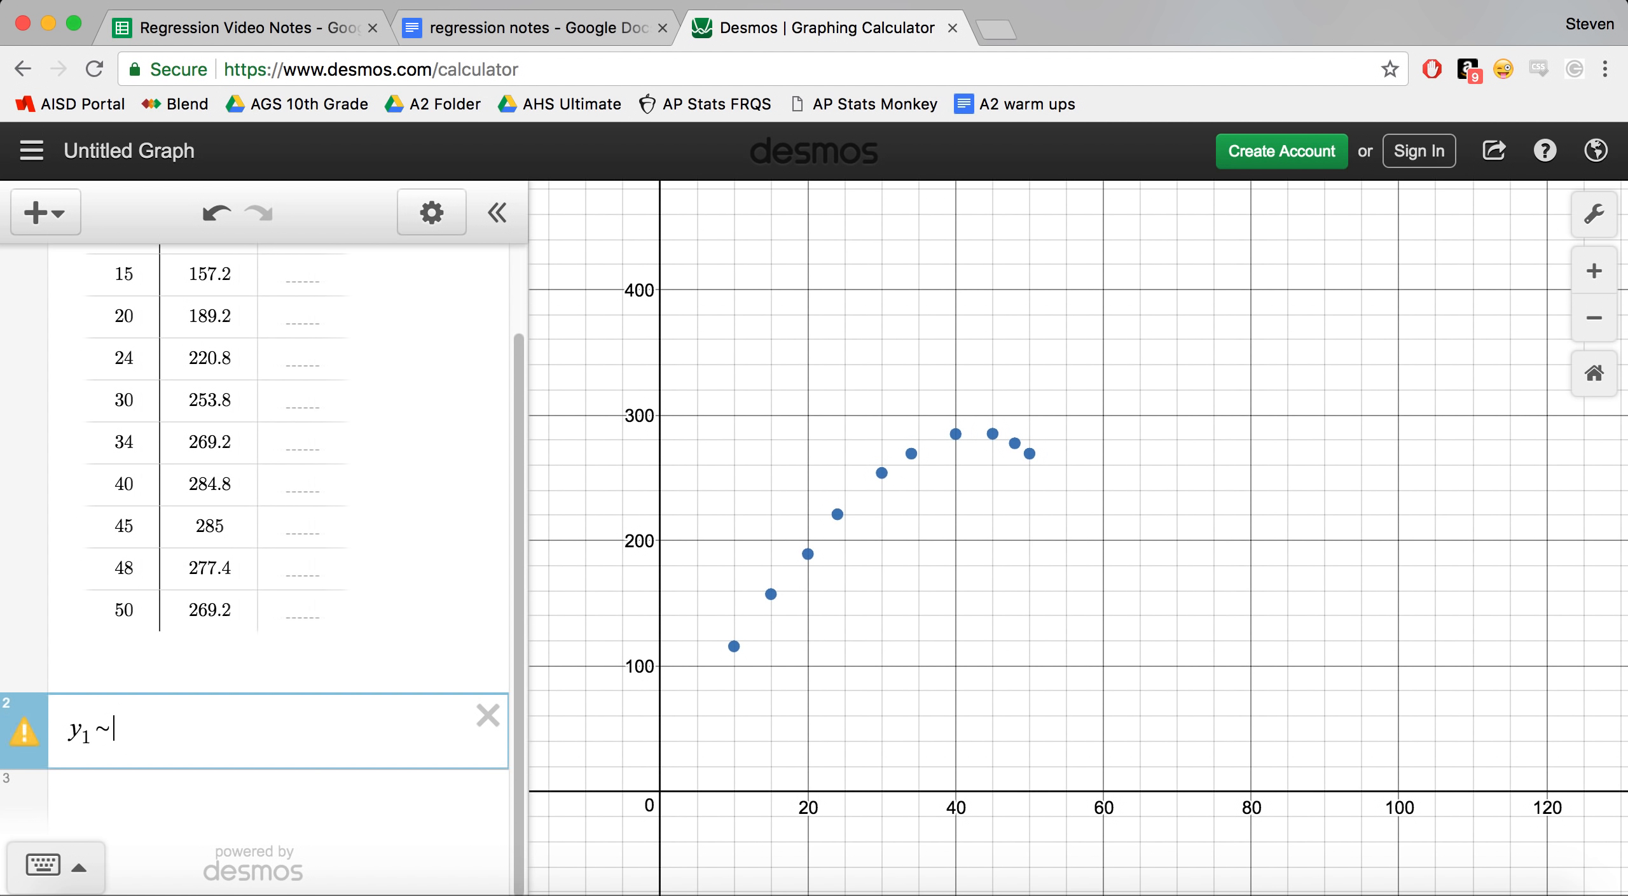
text(ab)
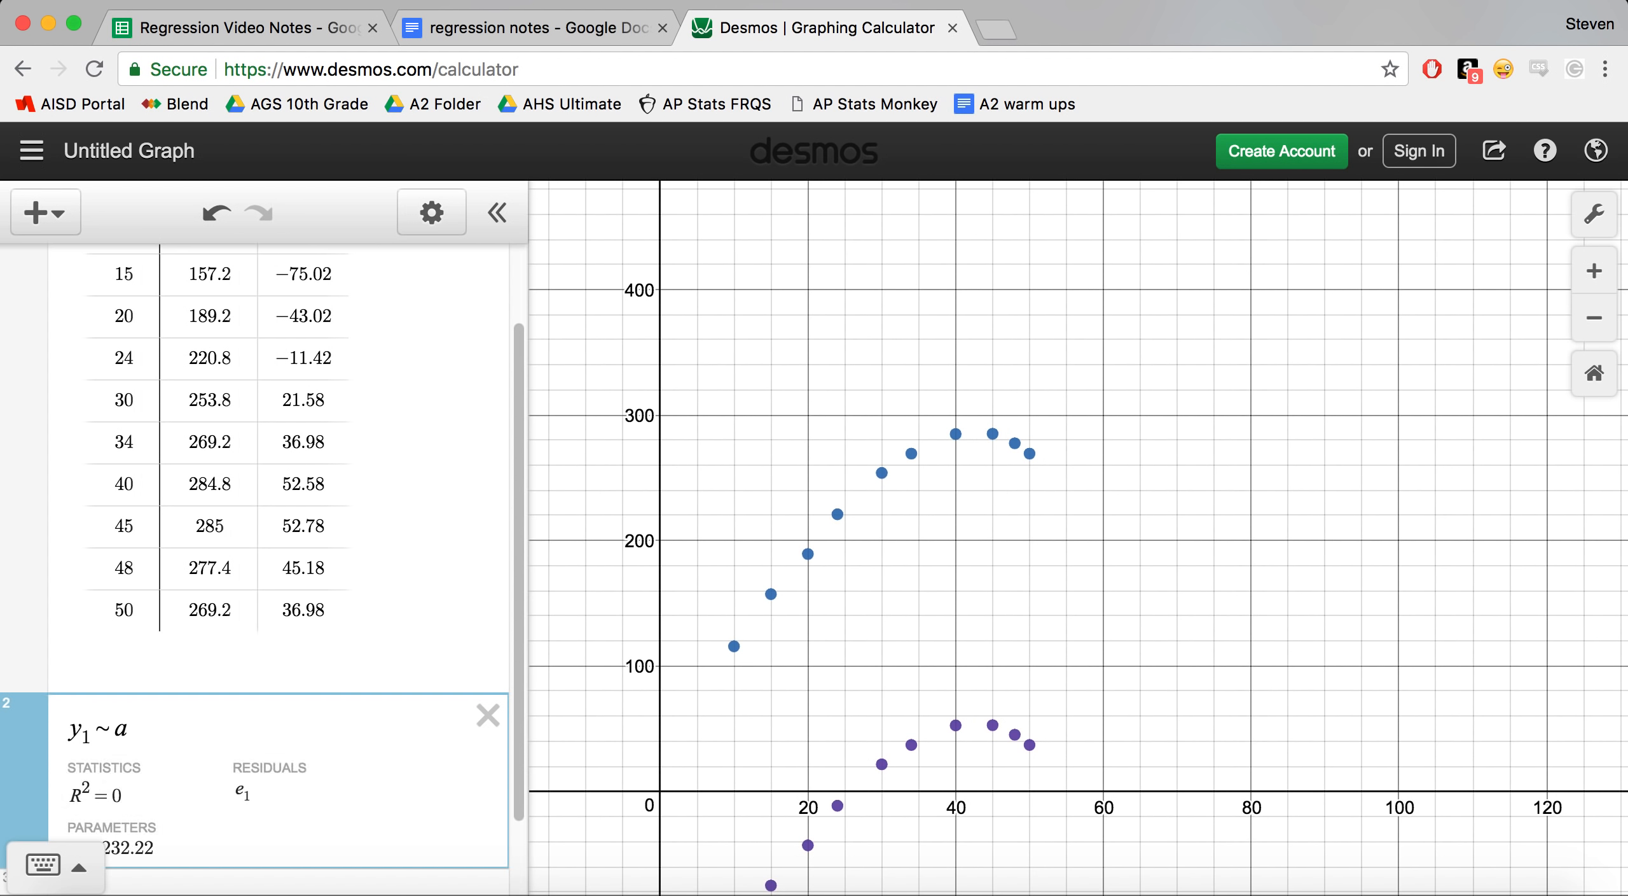
text(^)
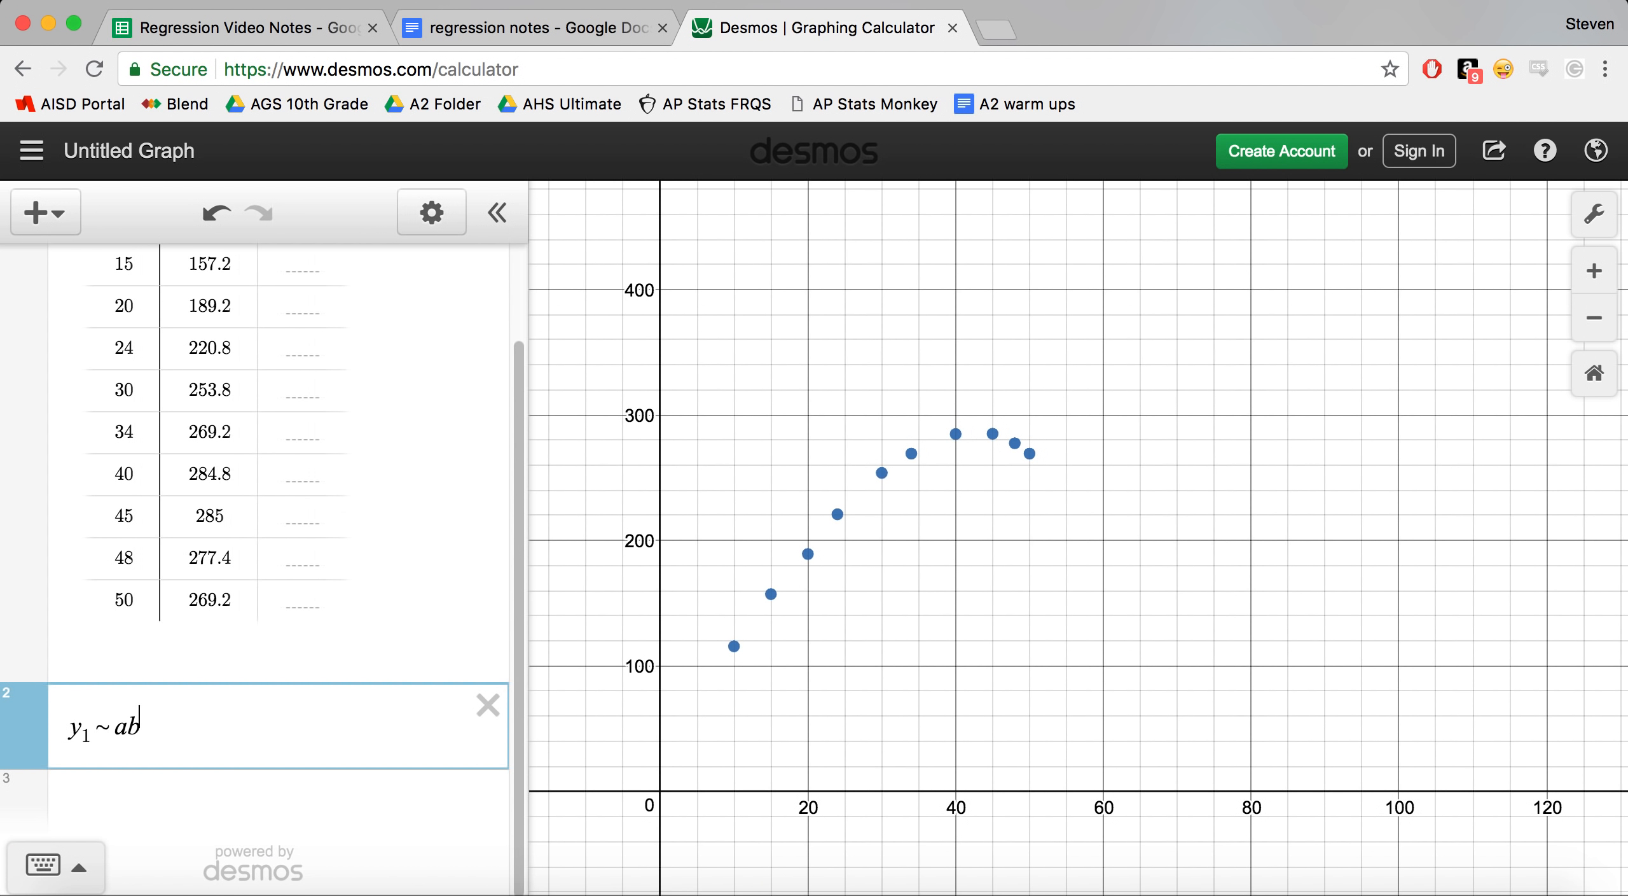
key(BackSpace)
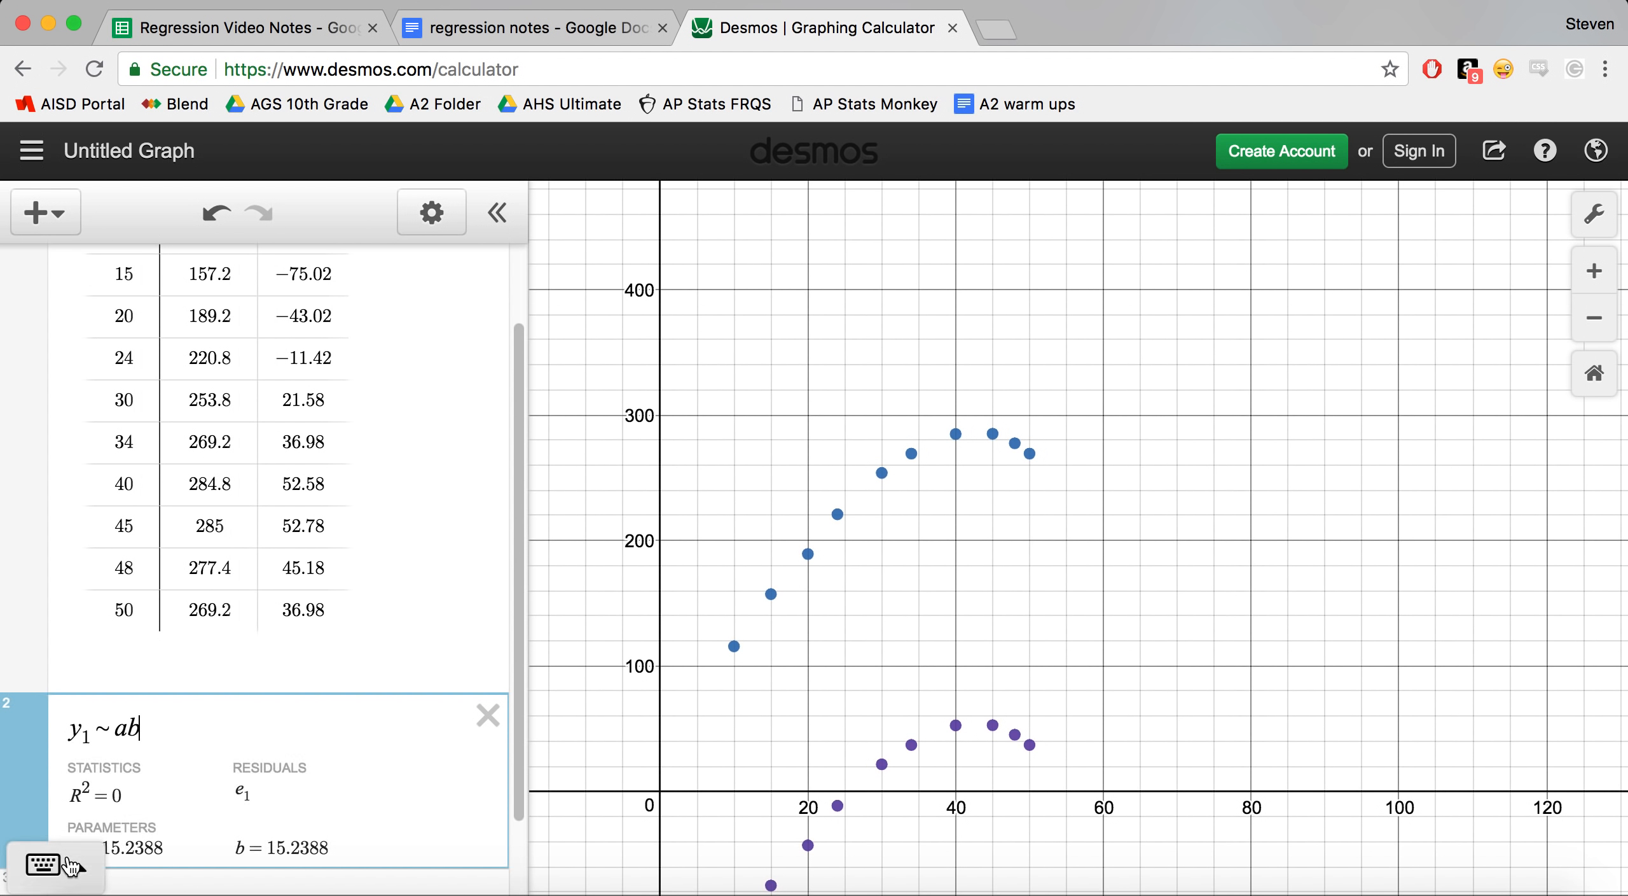
click(43, 865)
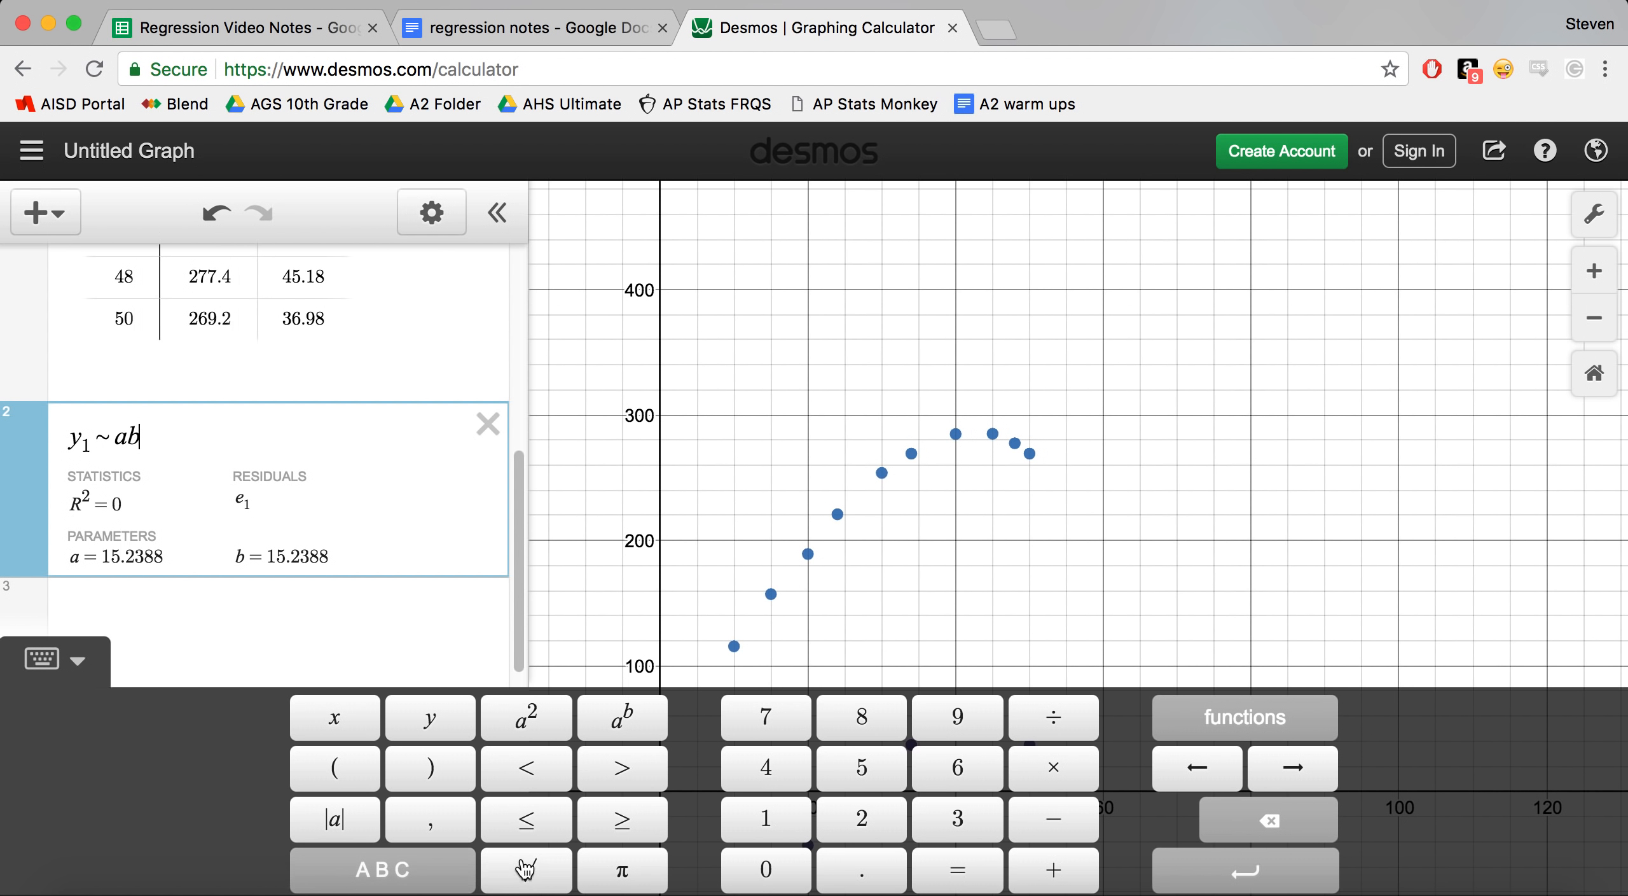
click(623, 722)
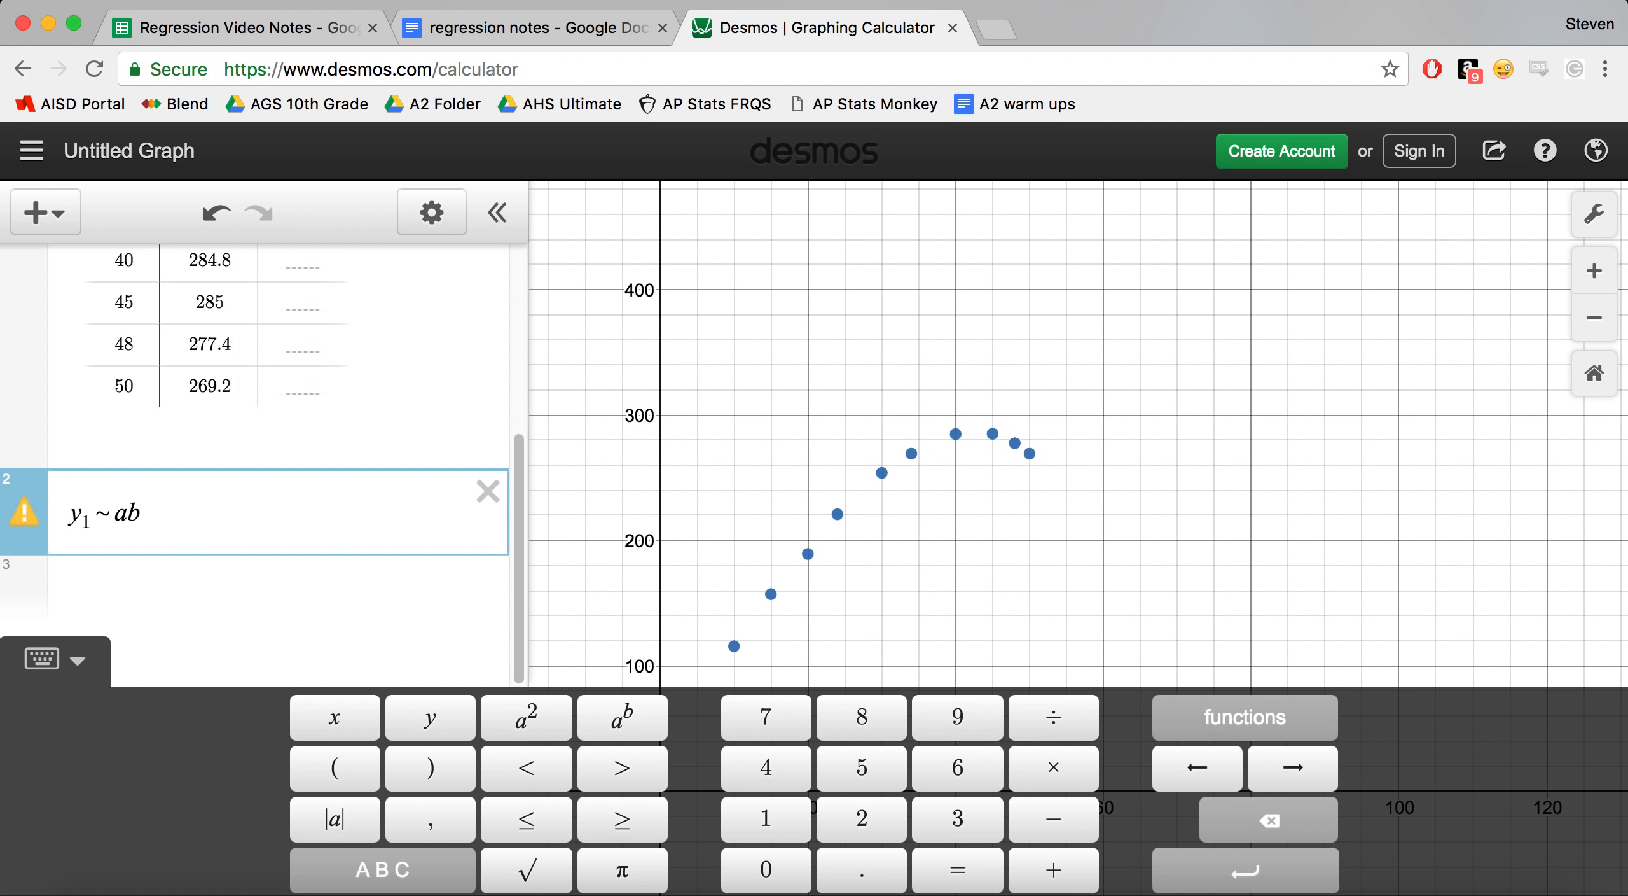
text(x1)
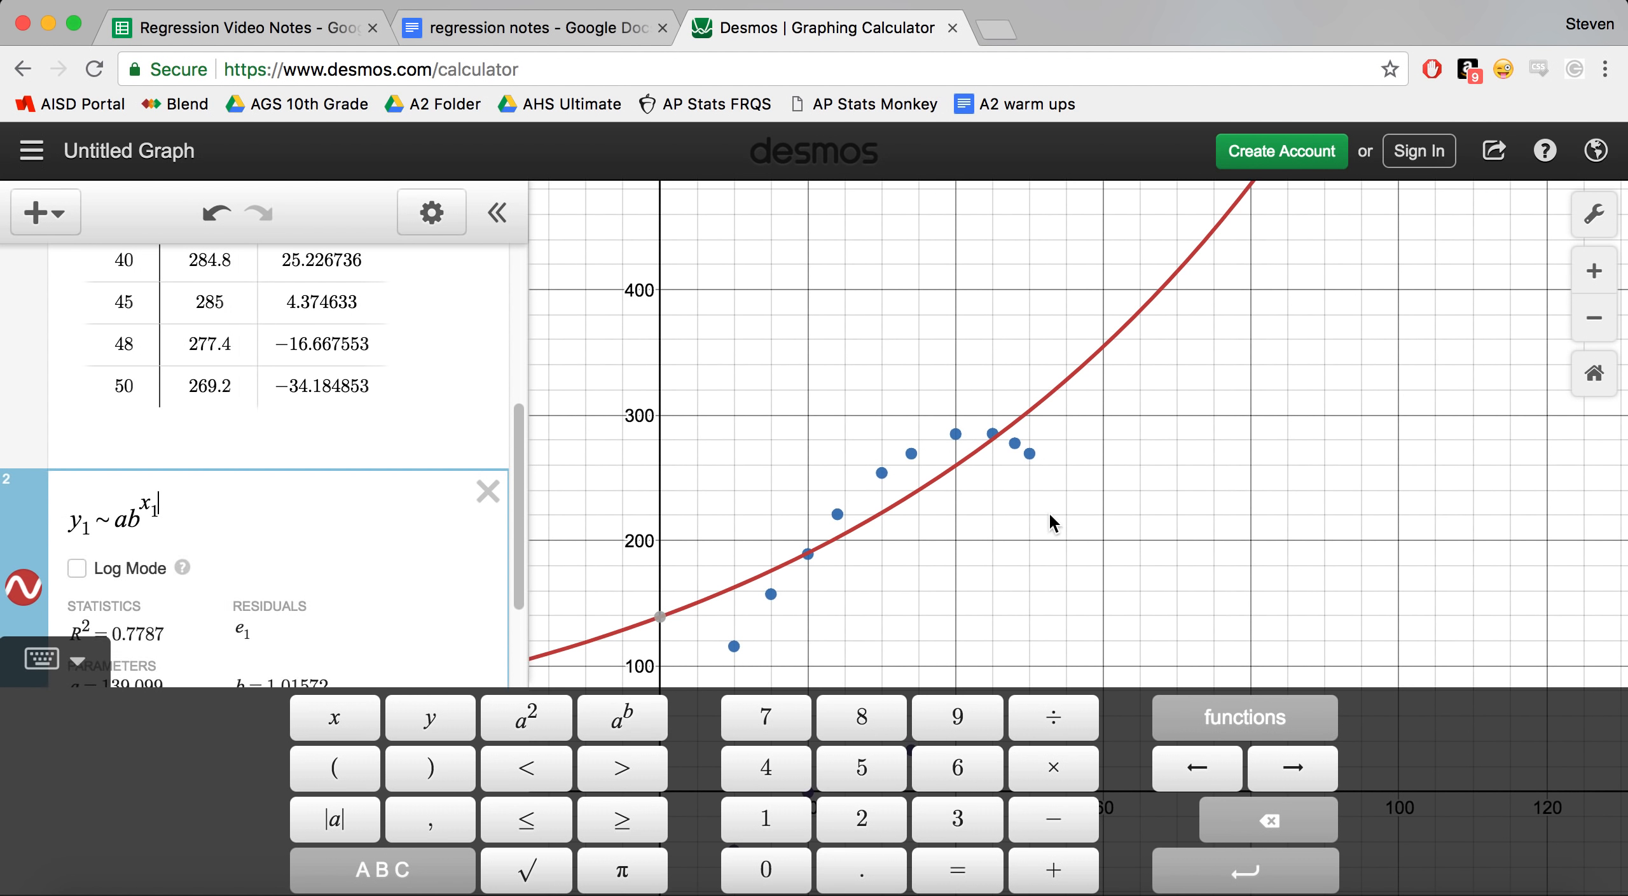
Add the constant k to the exponential regression, making it y1 ~ ab^x1 + k, and bring its residual points into view.
key(Right)
text(+k)
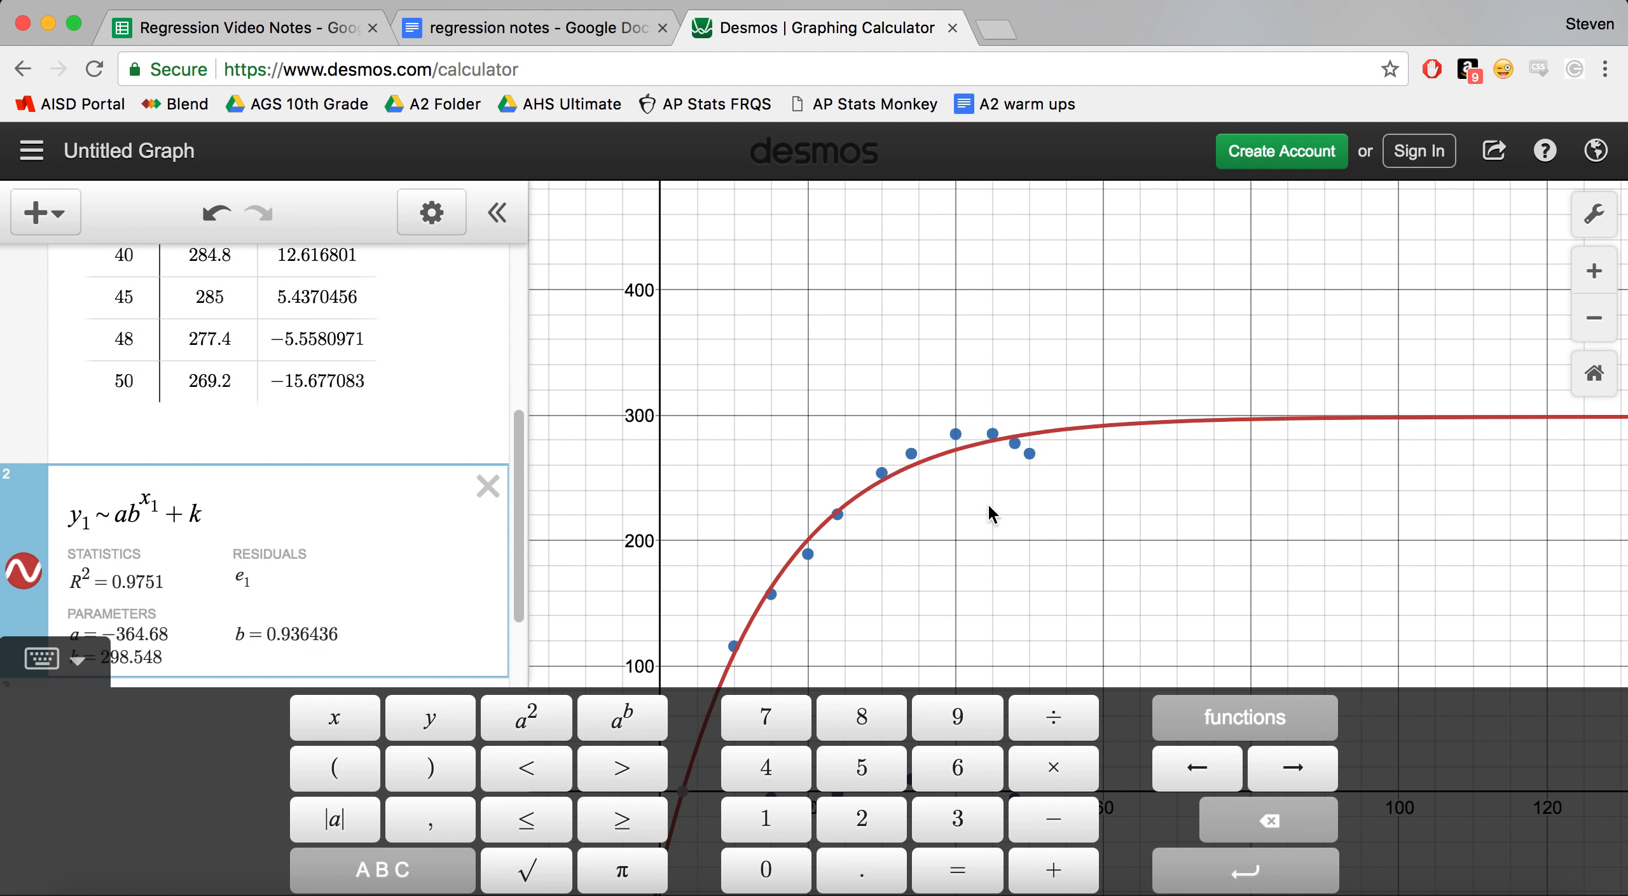
click(988, 578)
drag(989, 581, 1069, 461)
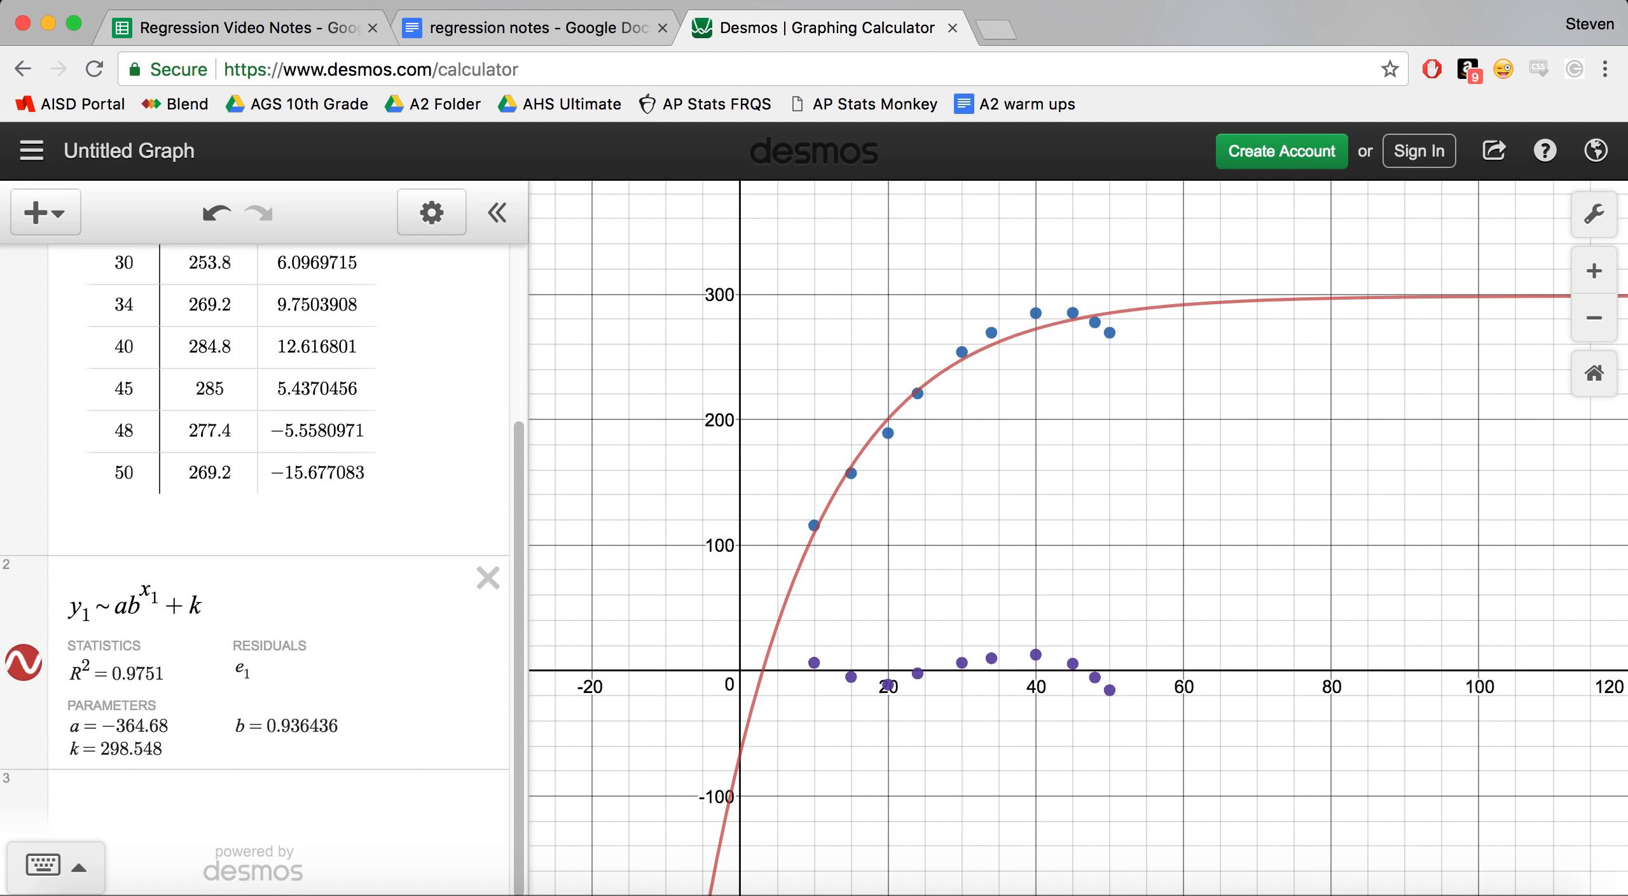
Delete the launch angle table and the exponential regression, and activate the empty first expression line.
scroll(412, 566, up, 5)
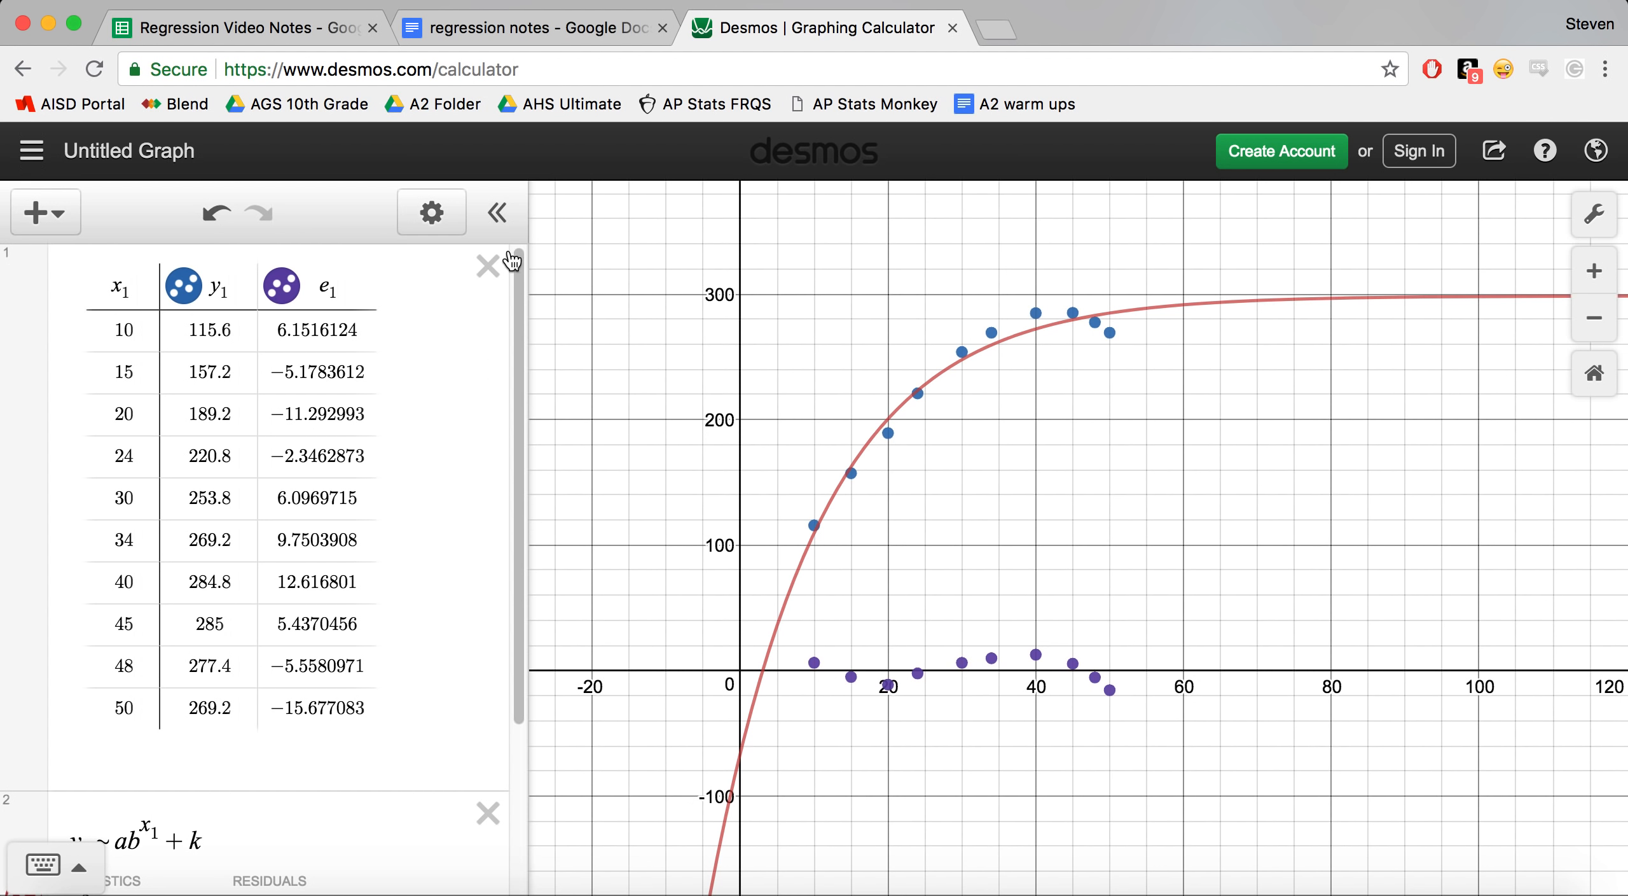
click(485, 264)
click(506, 265)
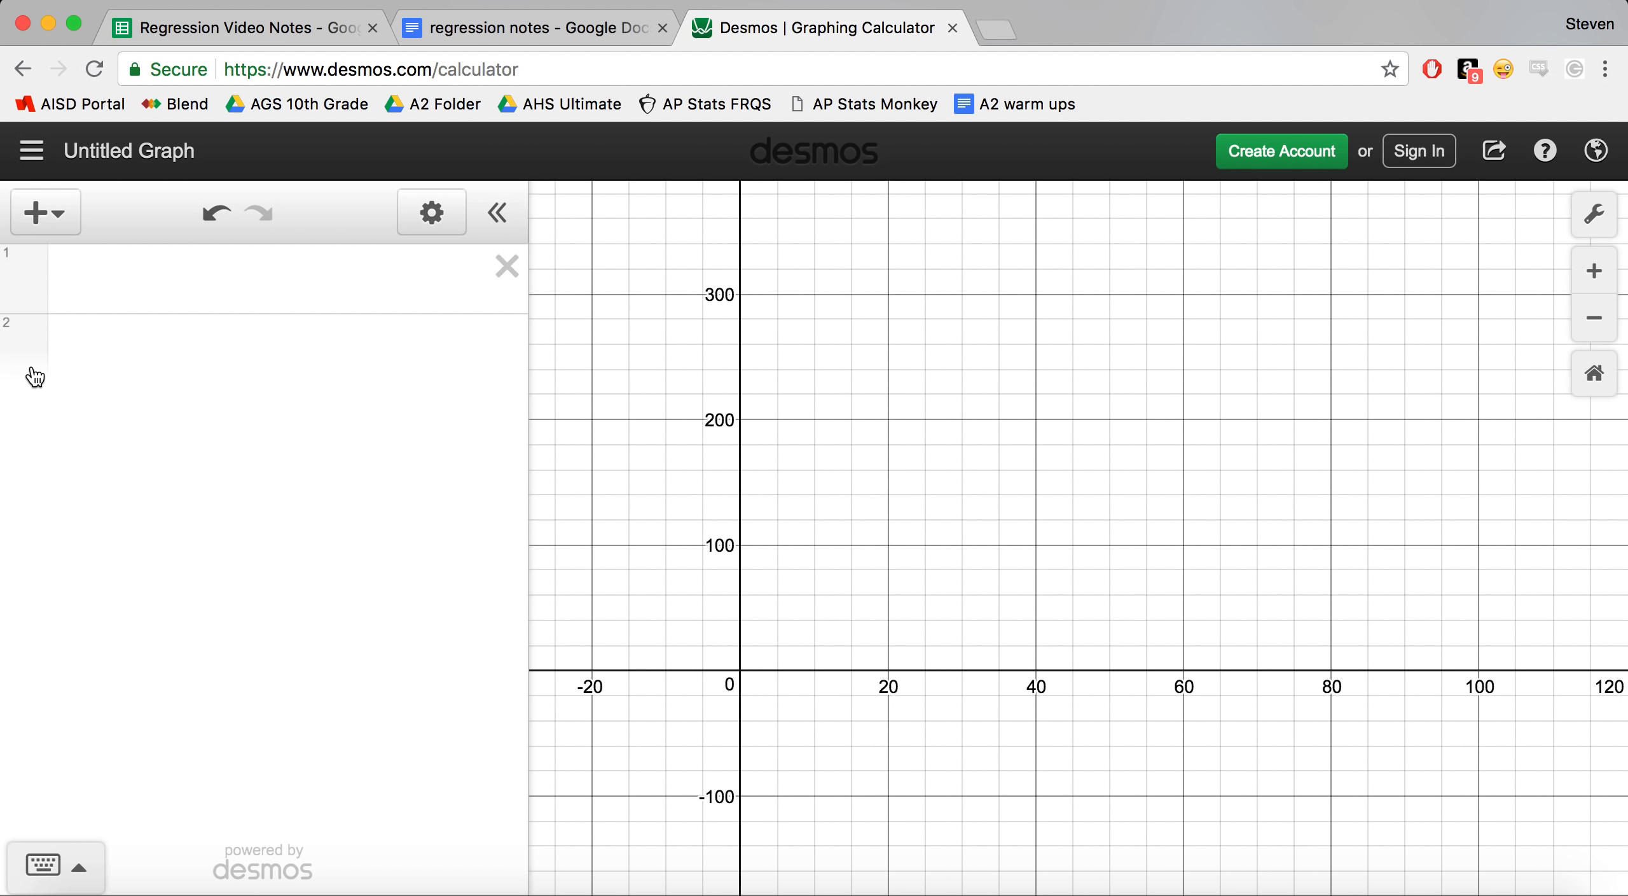
click(221, 252)
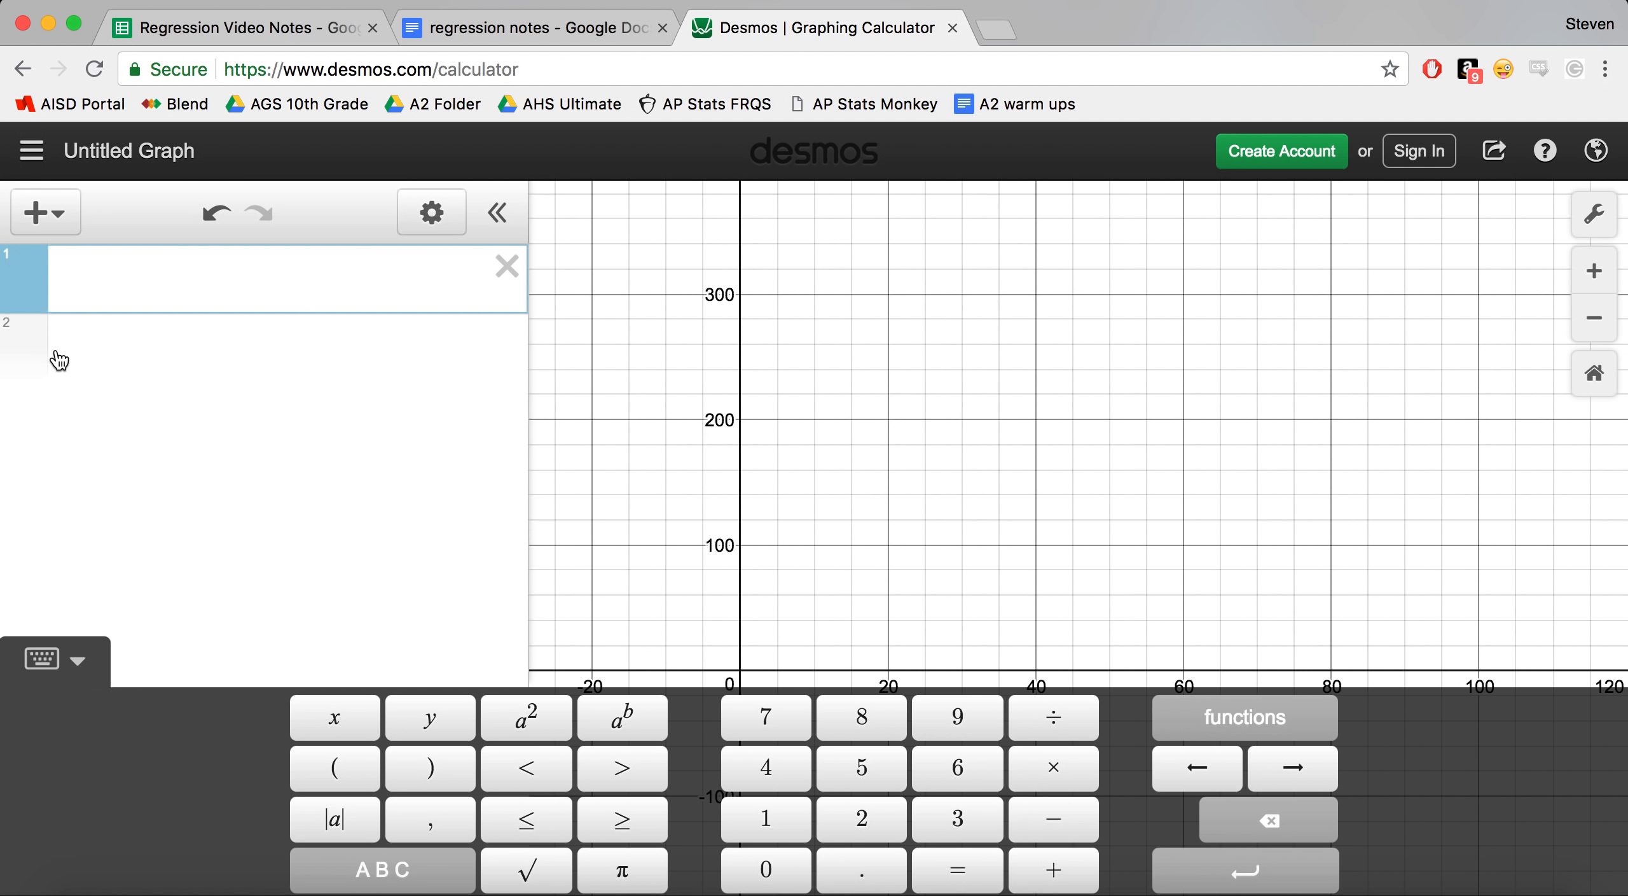